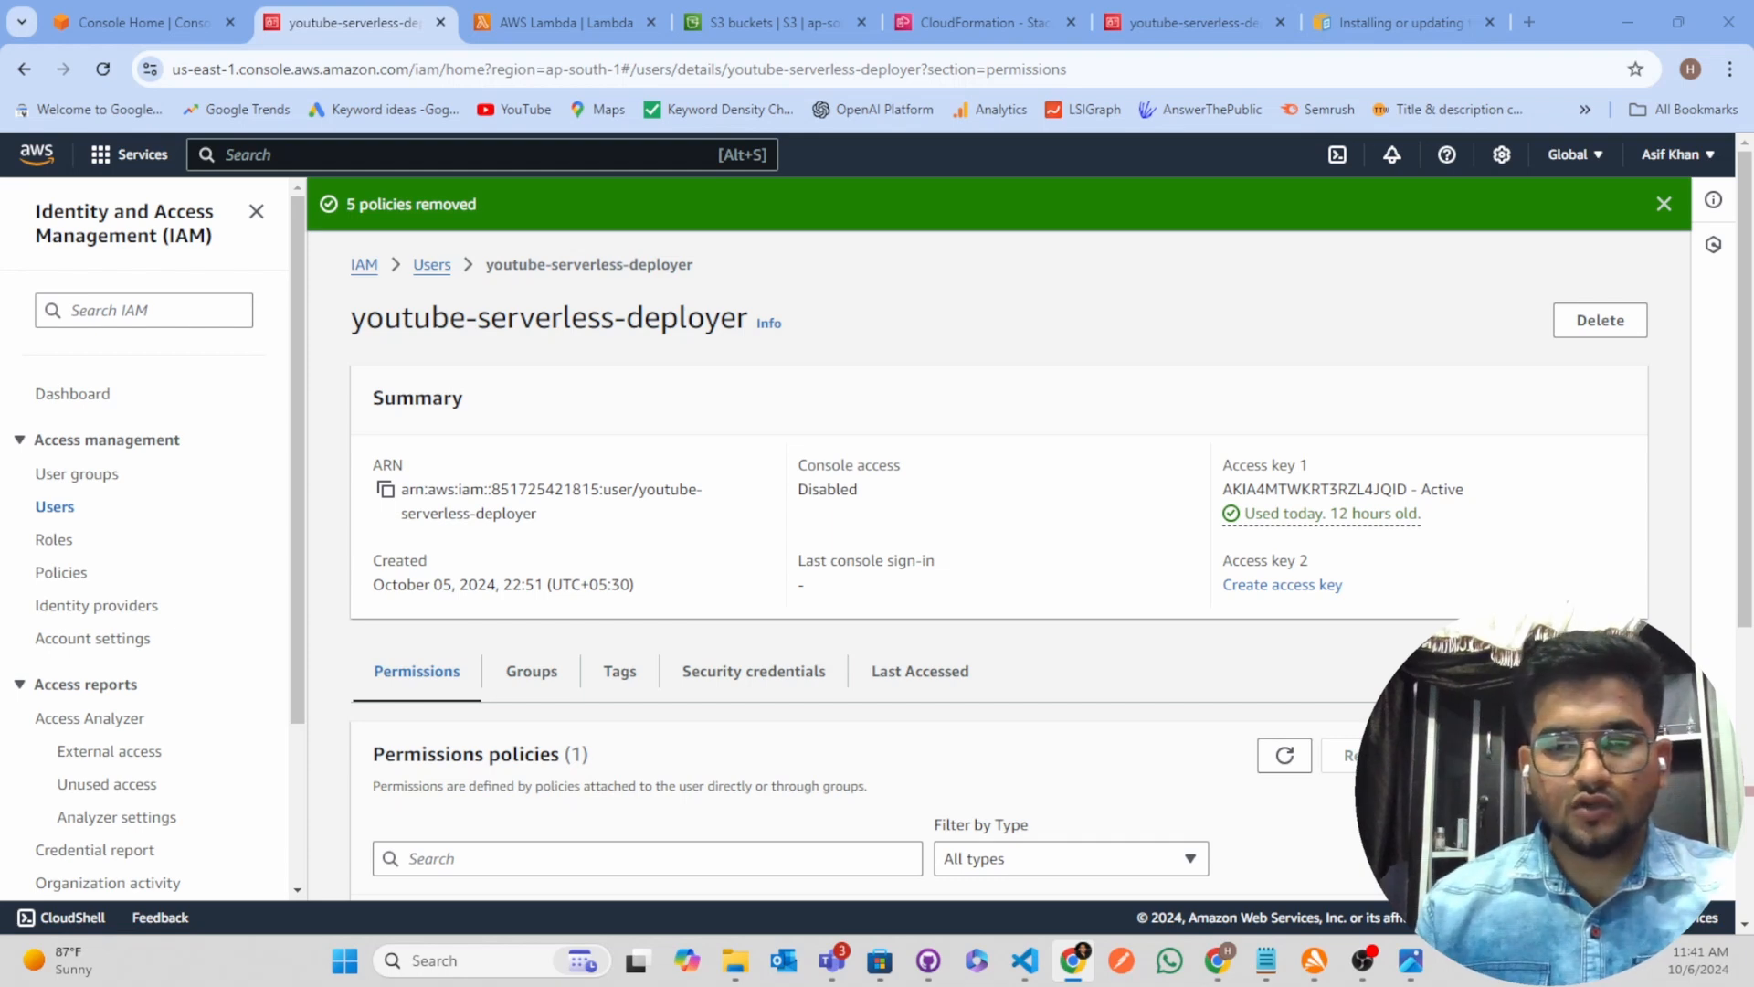
Search the AWS console for the IAM service and open it in a new browser tab
key(alt+Tab)
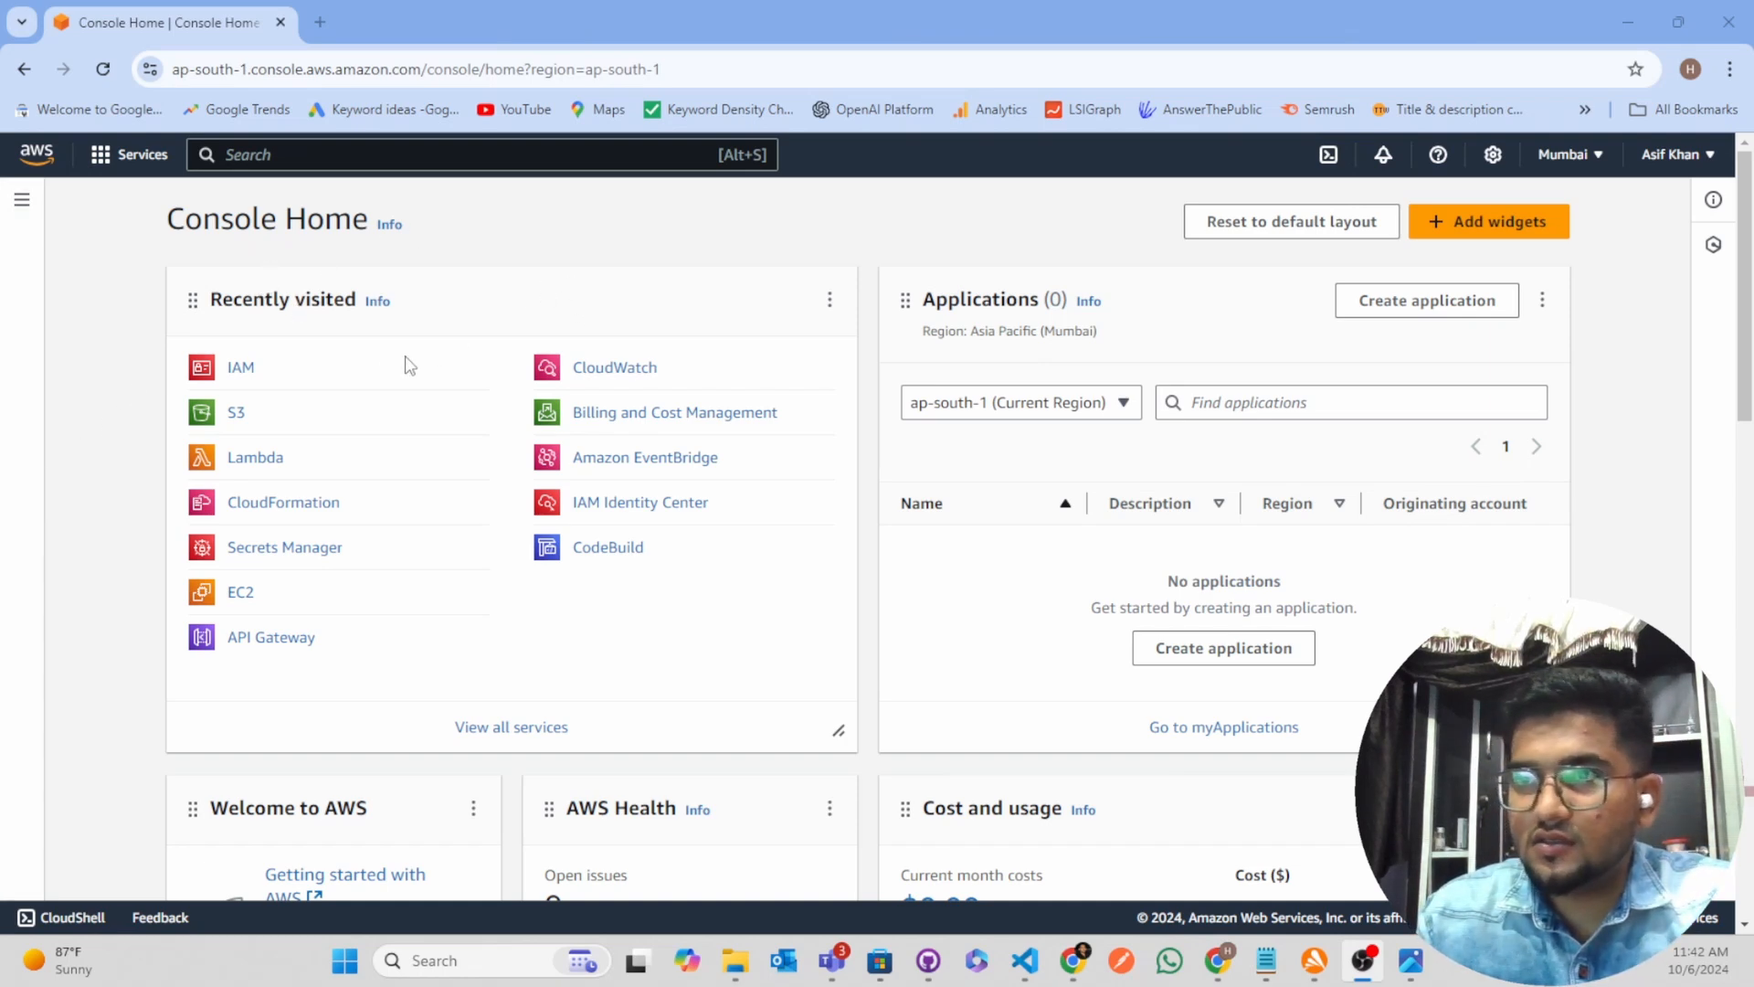
right_click(242, 376)
click(347, 321)
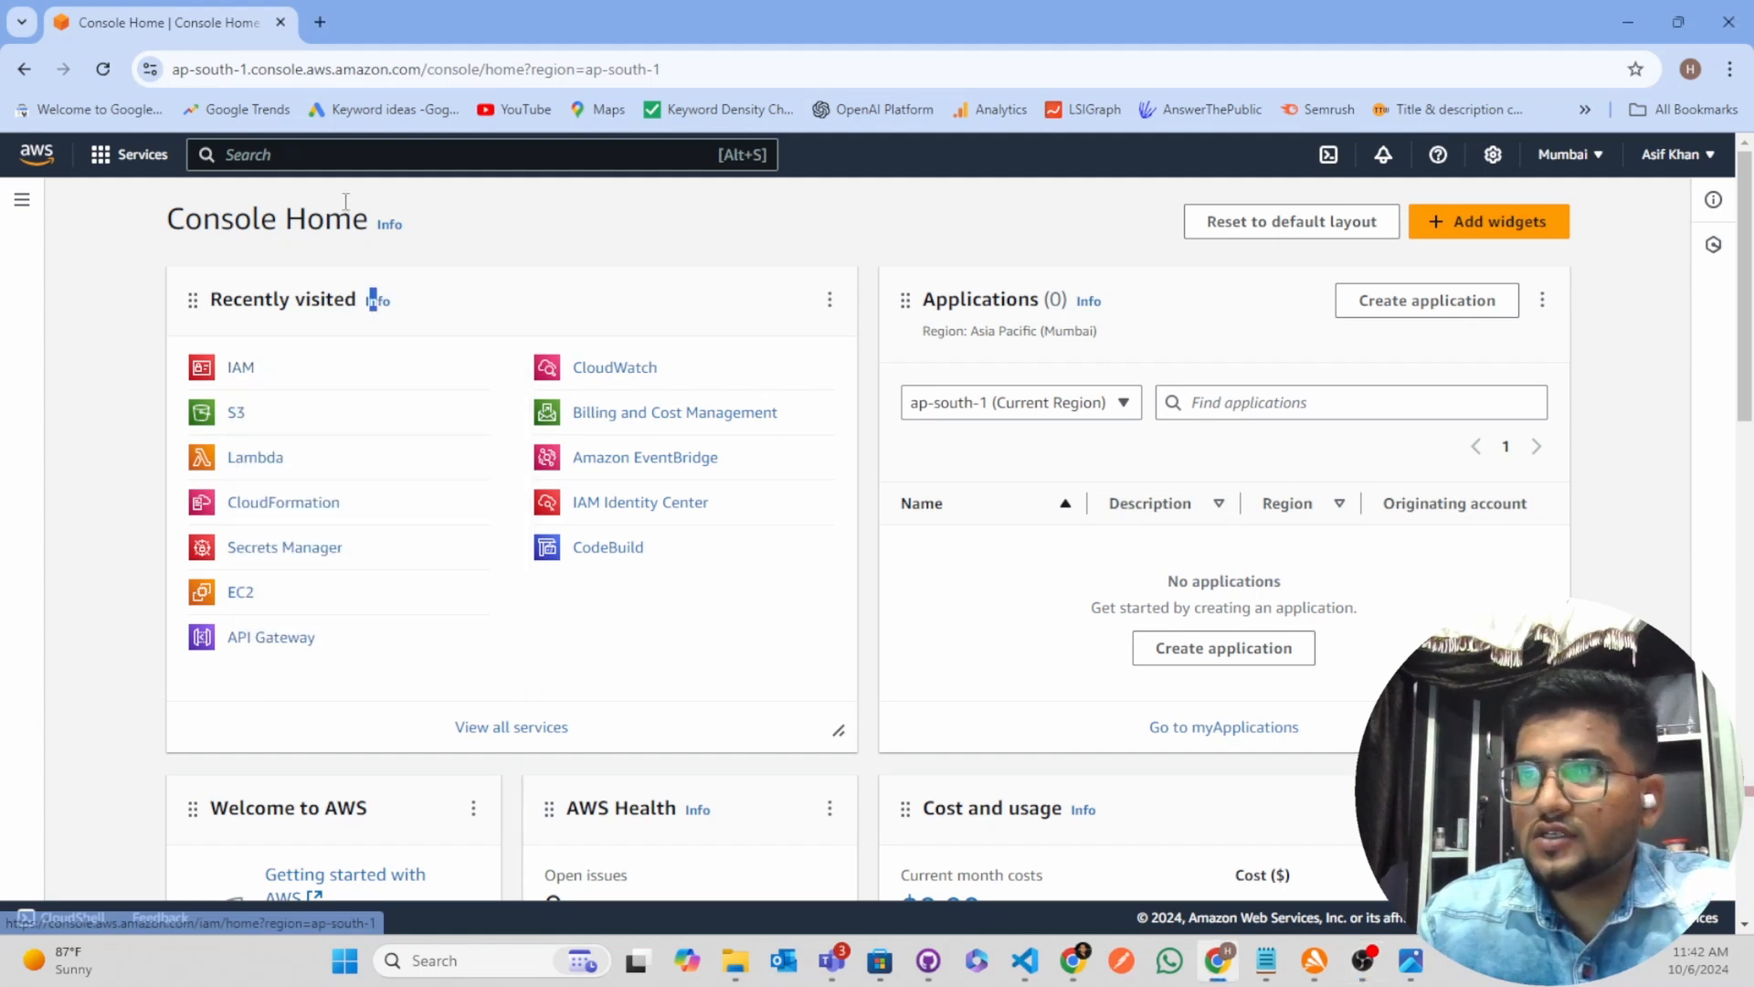
click(345, 163)
text(iA)
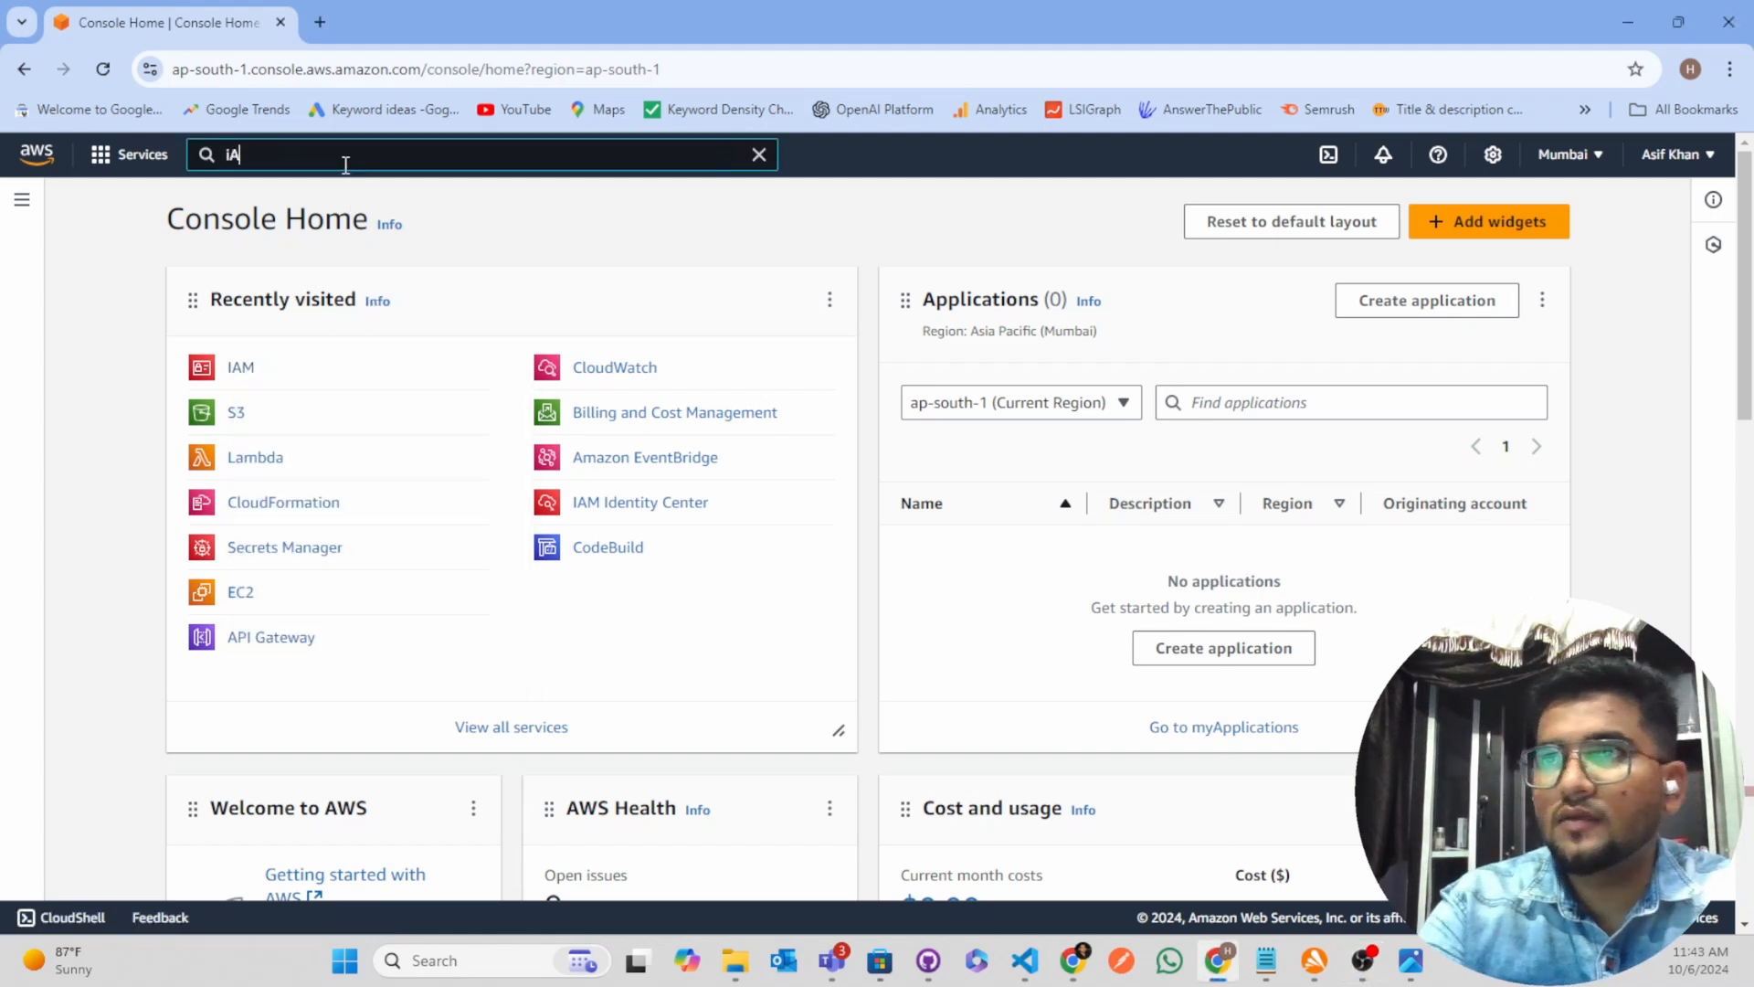
text(m)
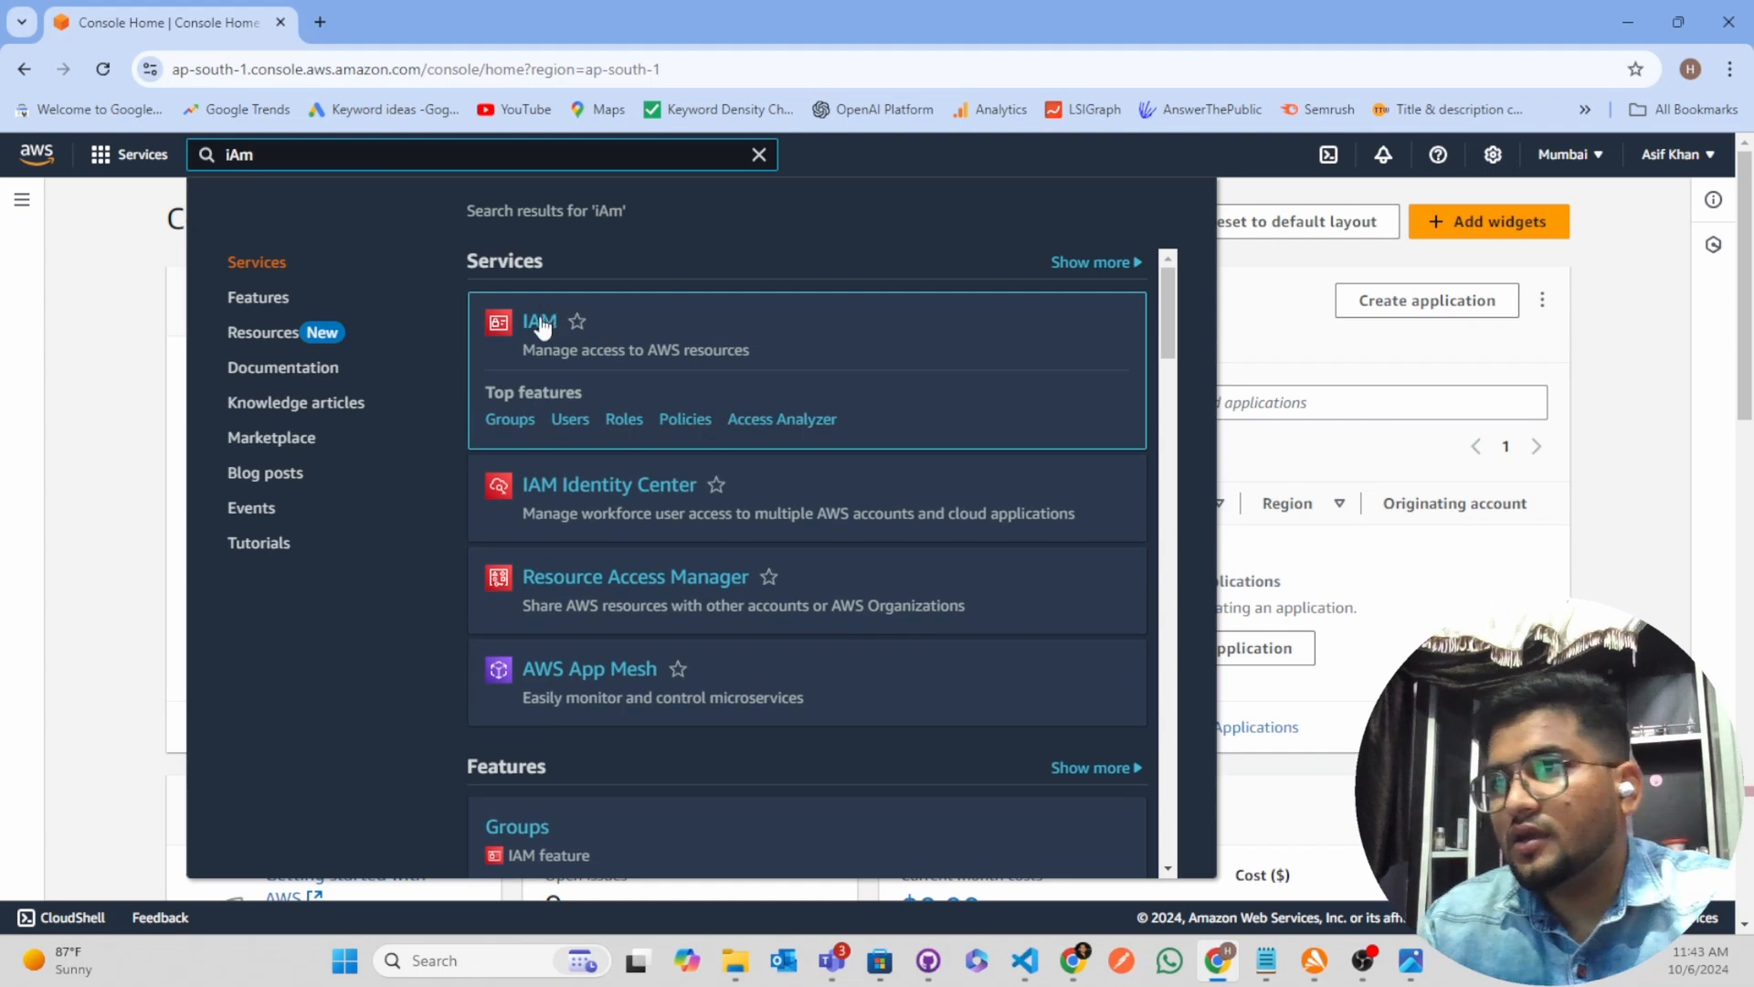
right_click(541, 325)
click(608, 341)
key(ctrl+Tab)
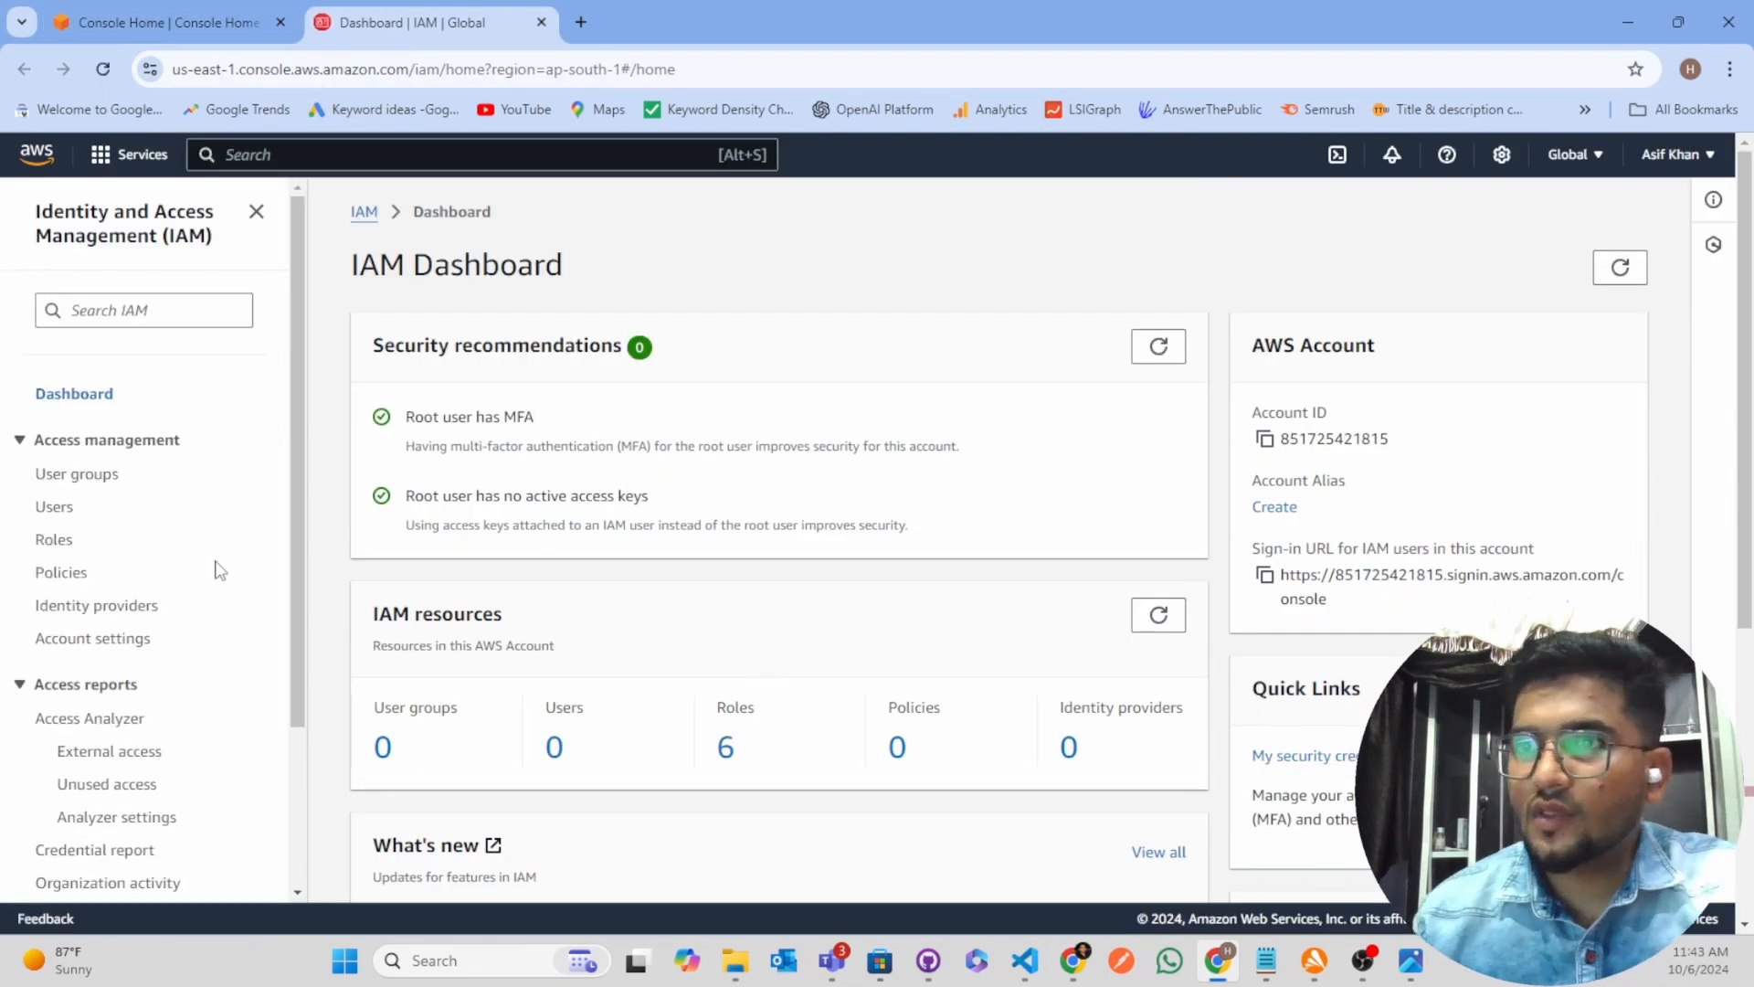
Start creating a new IAM user named serverless-deployer, without AWS Management Console access
click(51, 508)
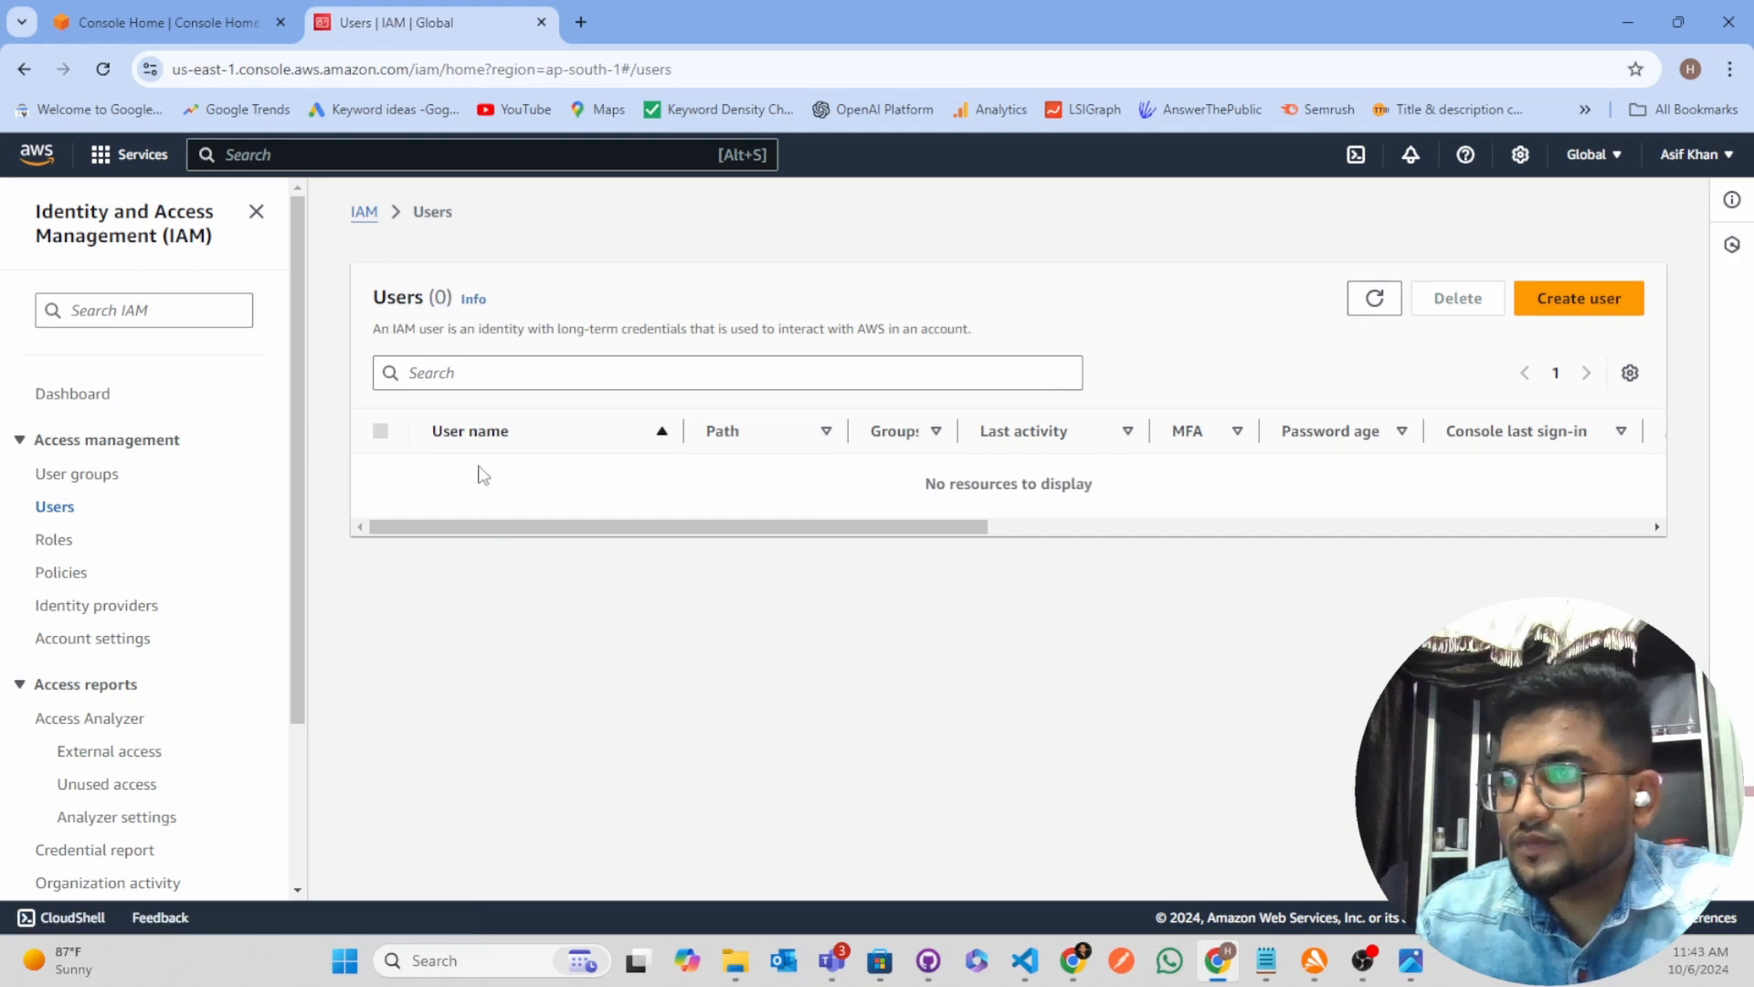
click(1568, 305)
click(571, 469)
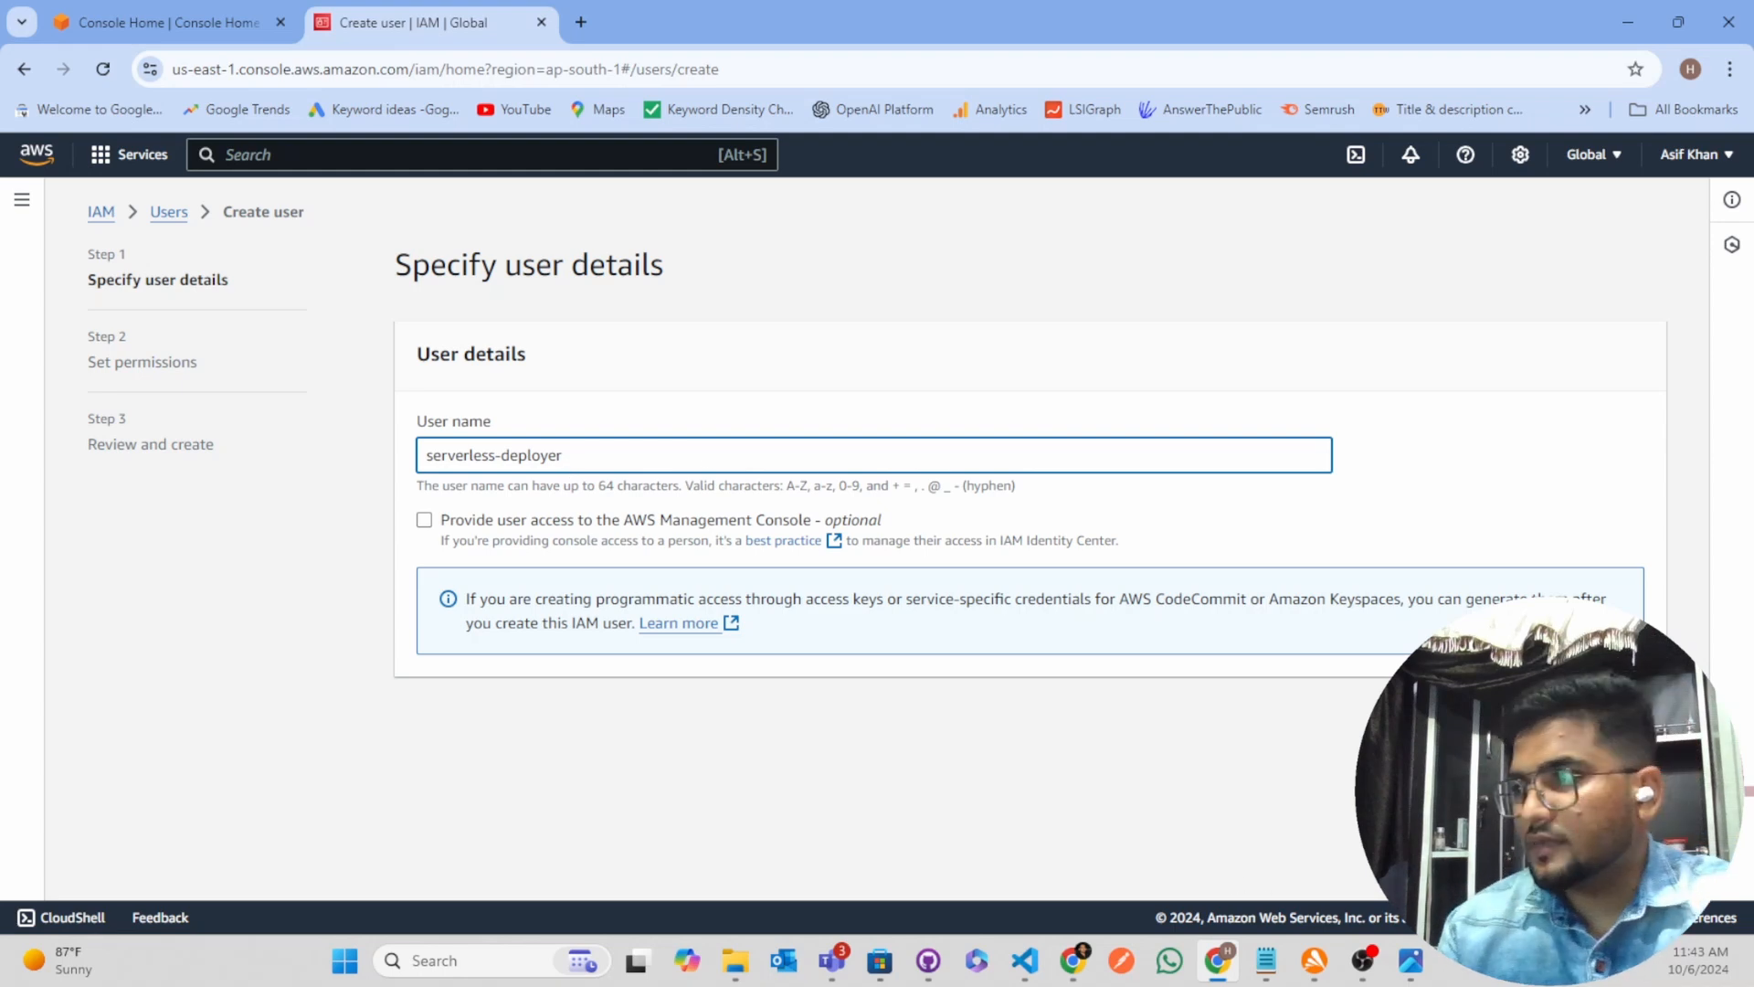
click(1632, 718)
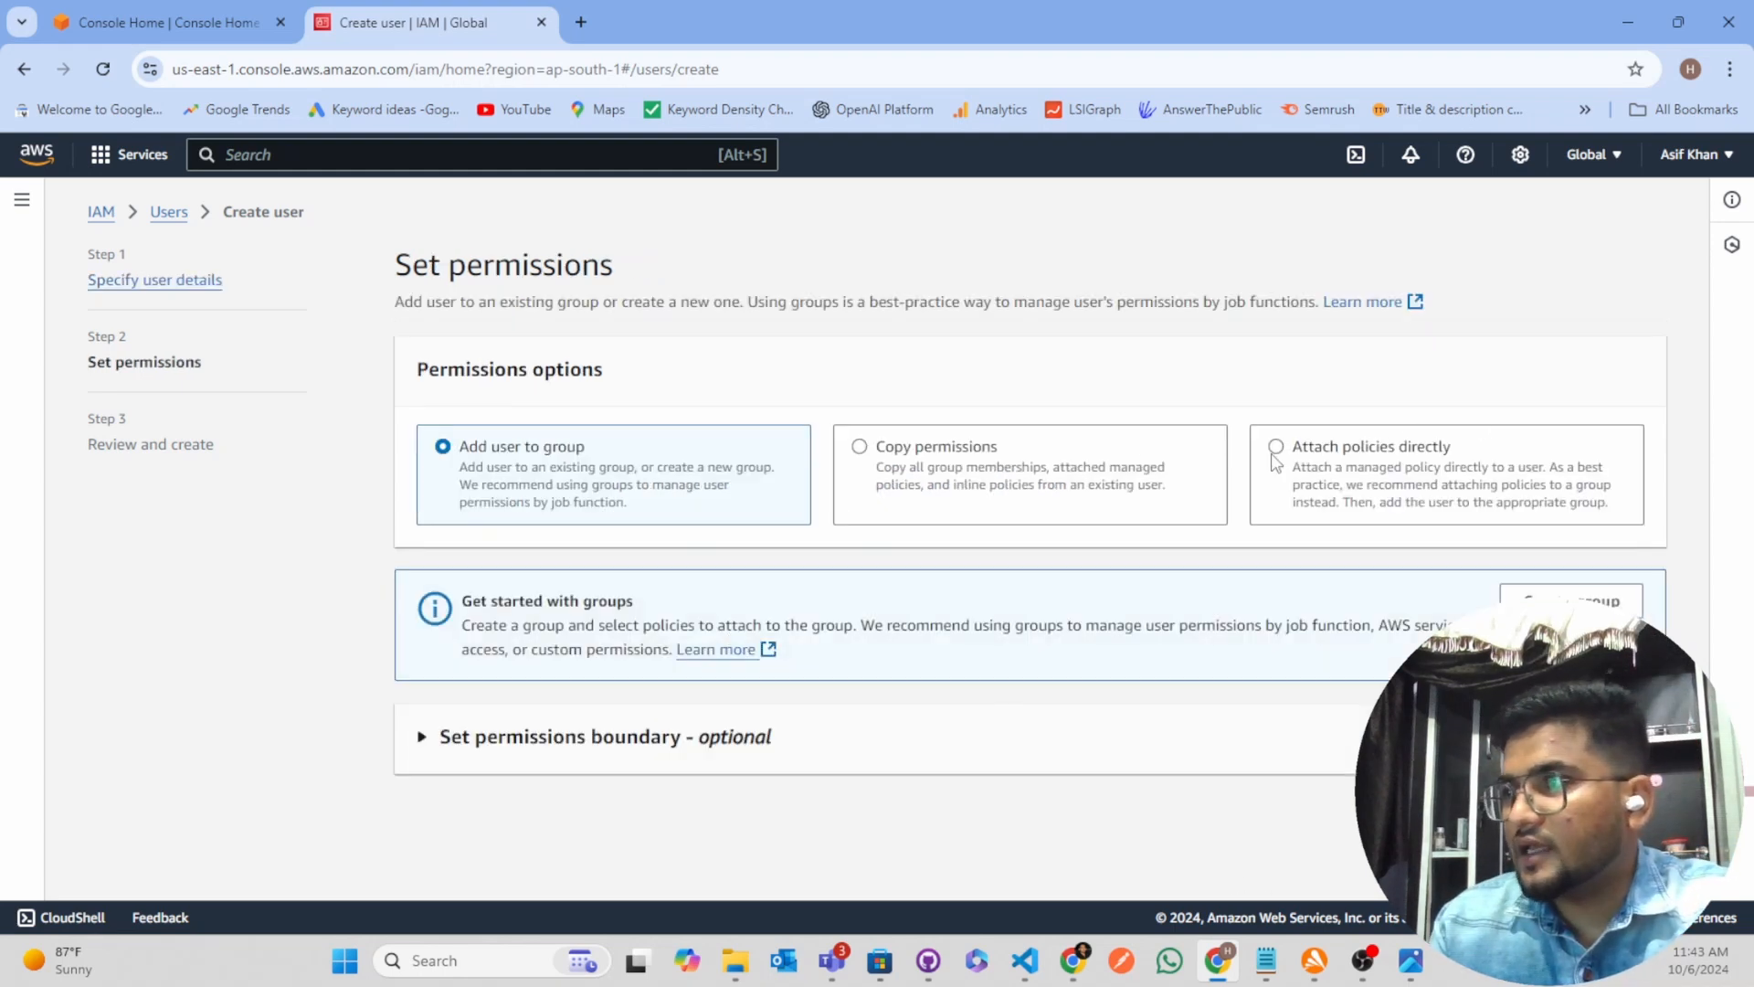
Attach the AdministratorAccess policy directly to the new user and continue to the review
click(1273, 457)
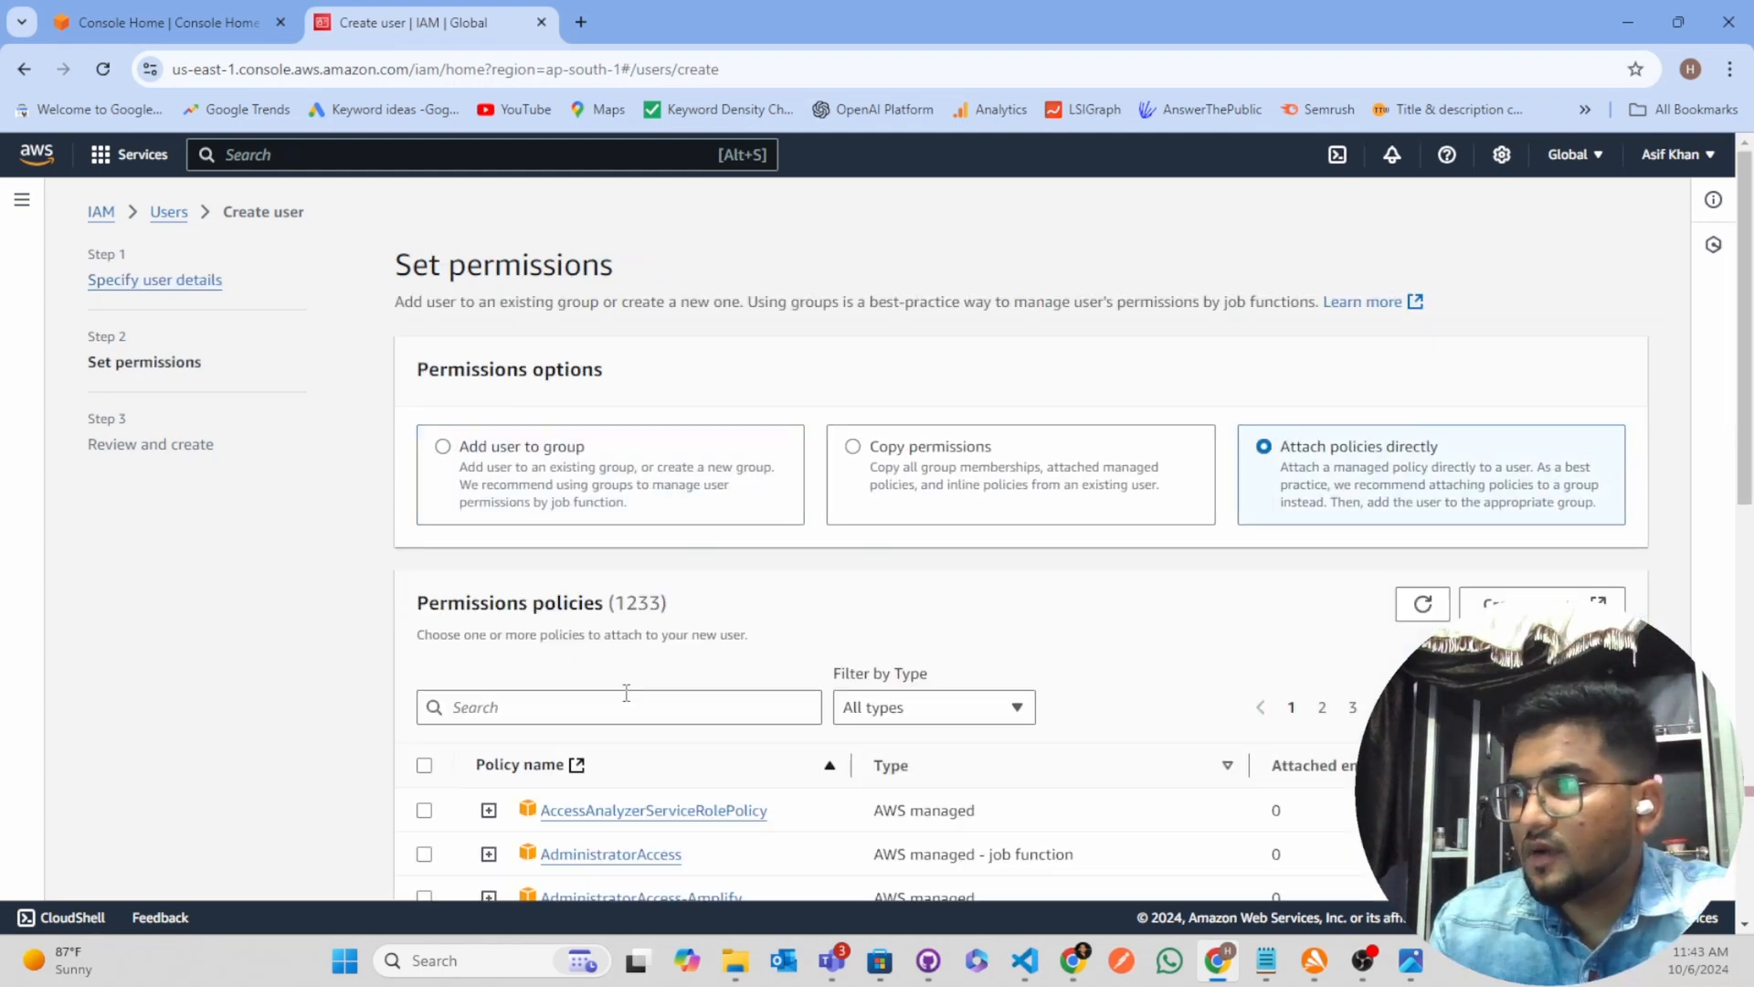
scroll(731, 503, down, 3)
click(590, 493)
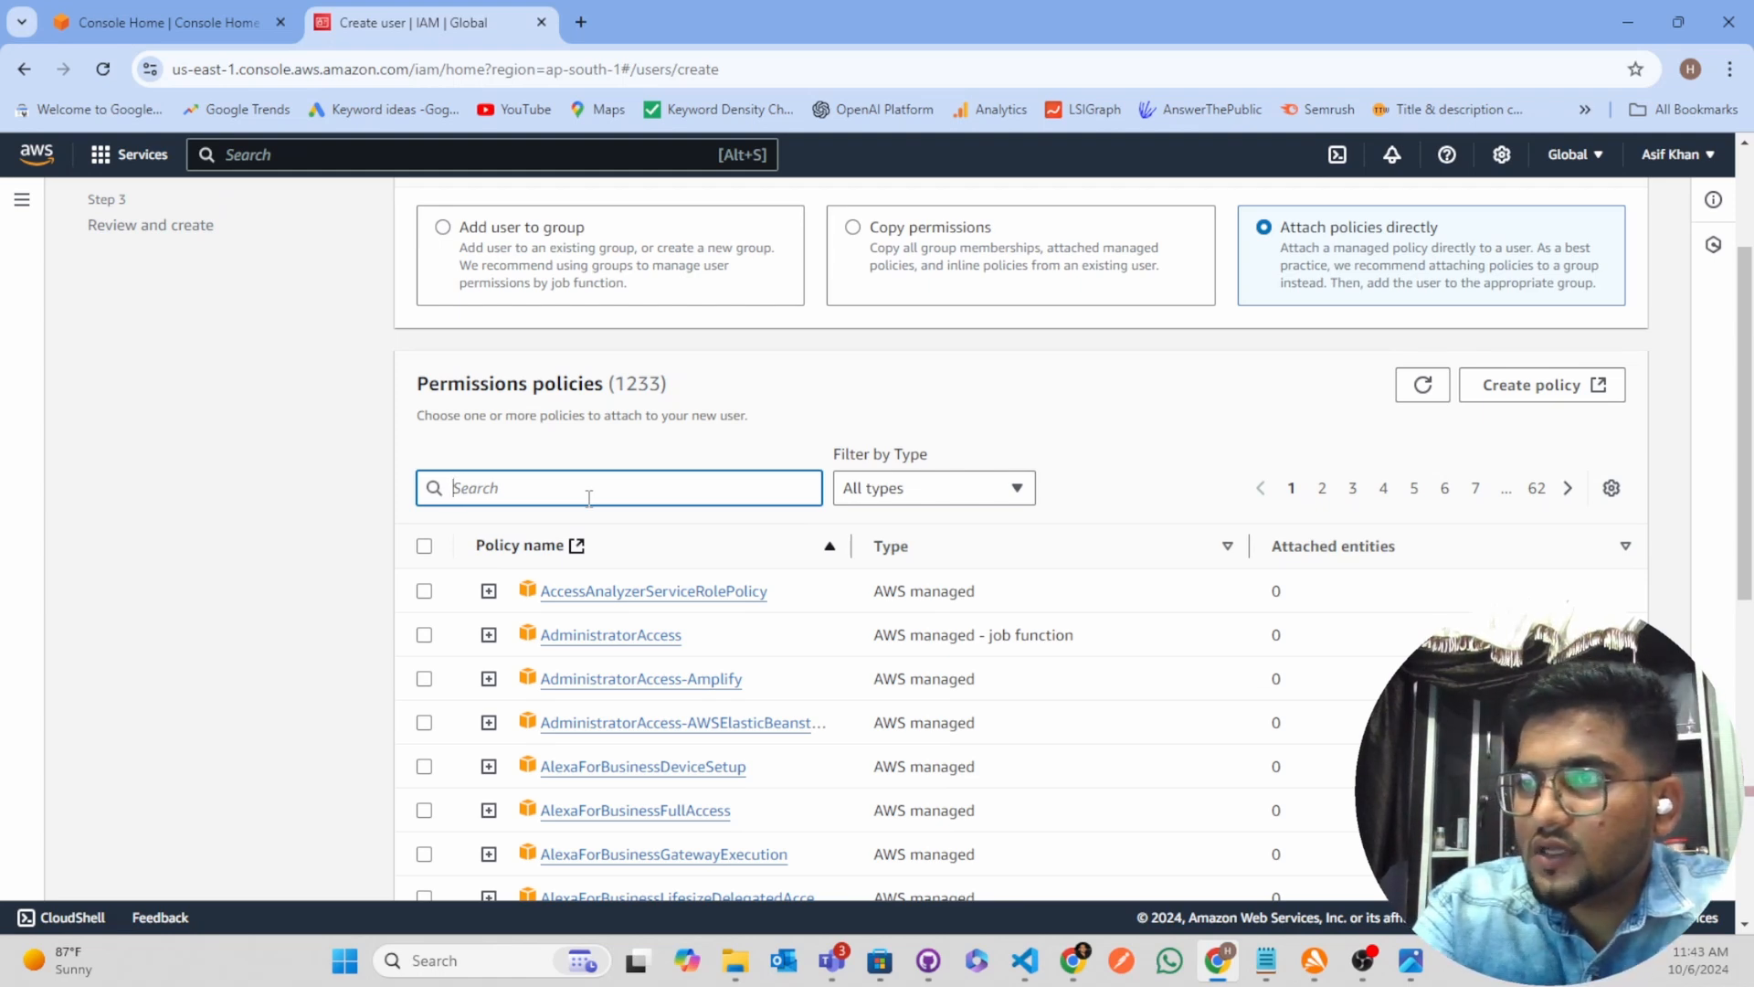
text(Admin)
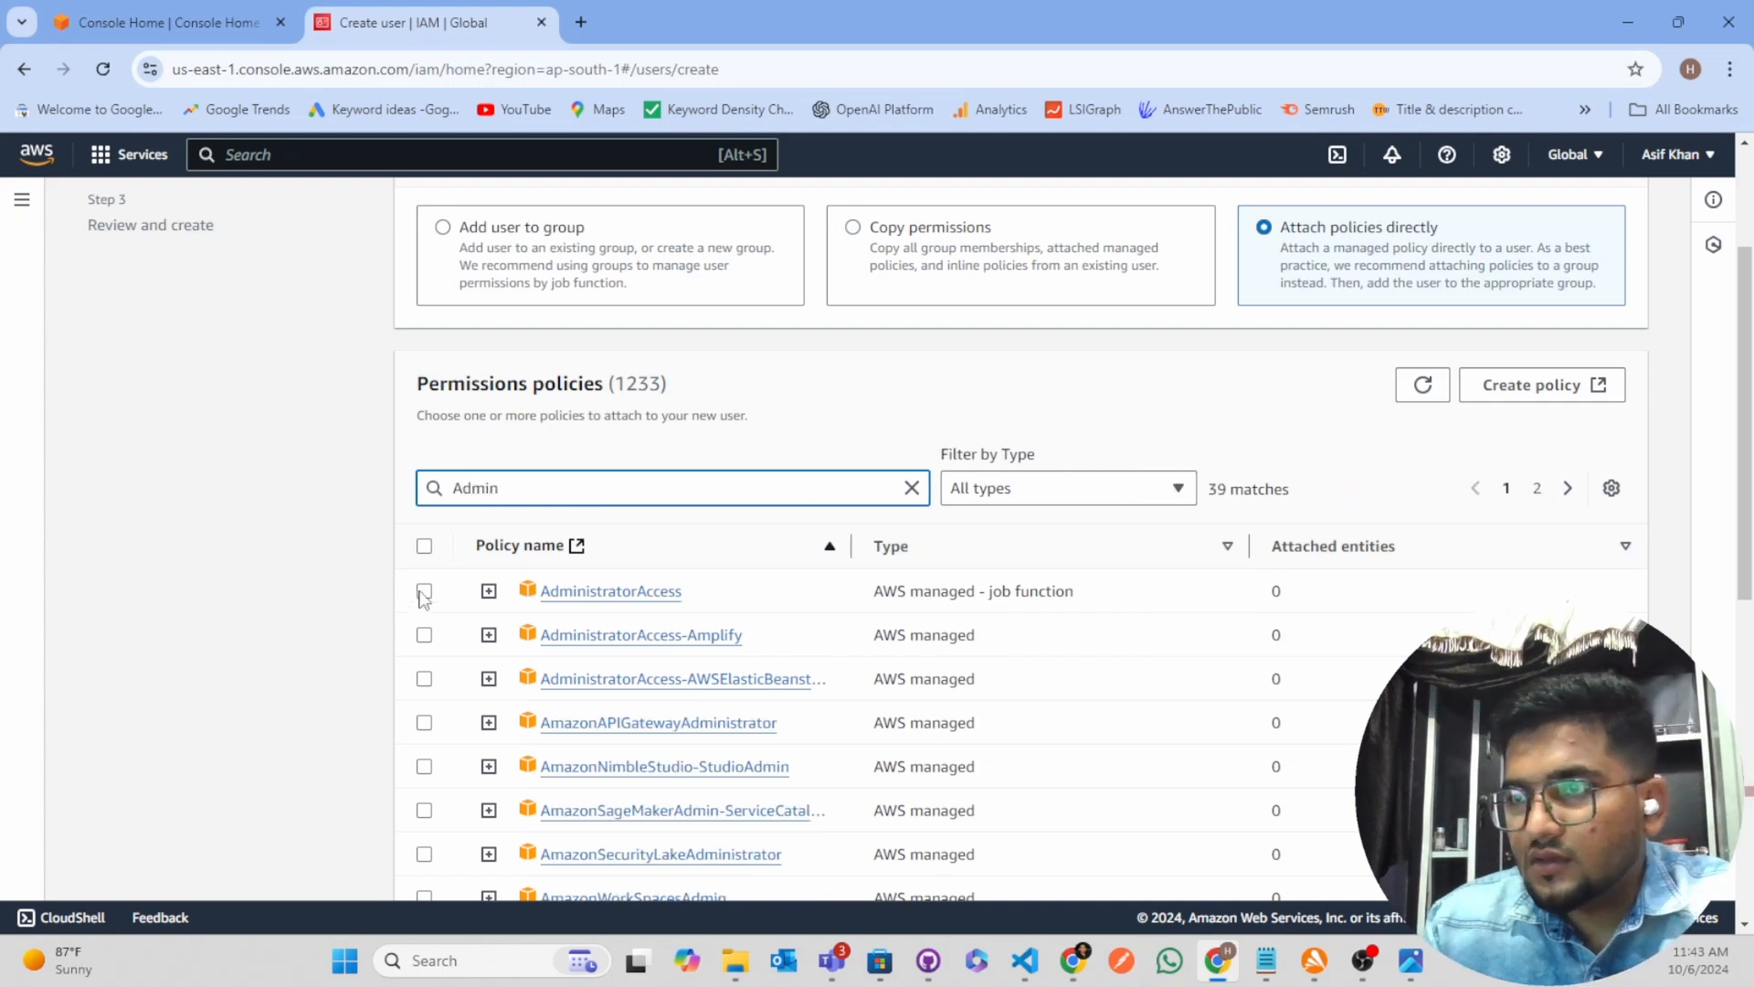
click(424, 594)
scroll(1279, 756, down, 8)
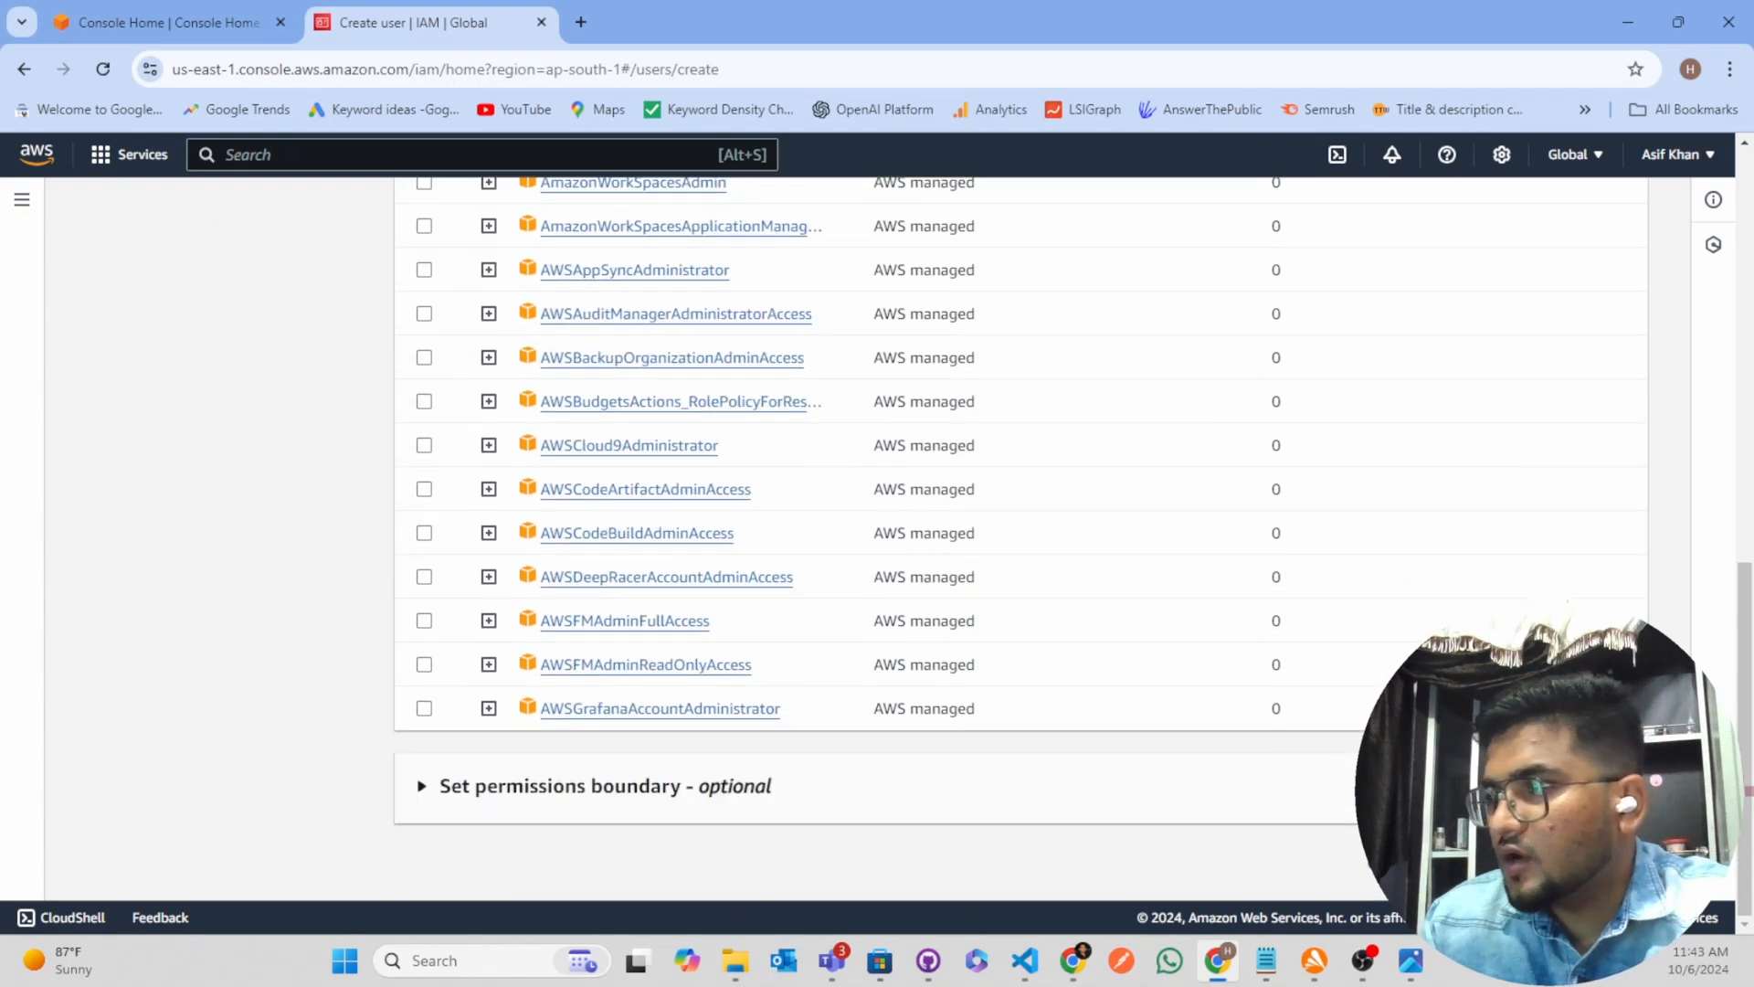
click(1616, 862)
Review the user details and permissions summary, and create the serverless-deployer user without tags
scroll(506, 656, up, 2)
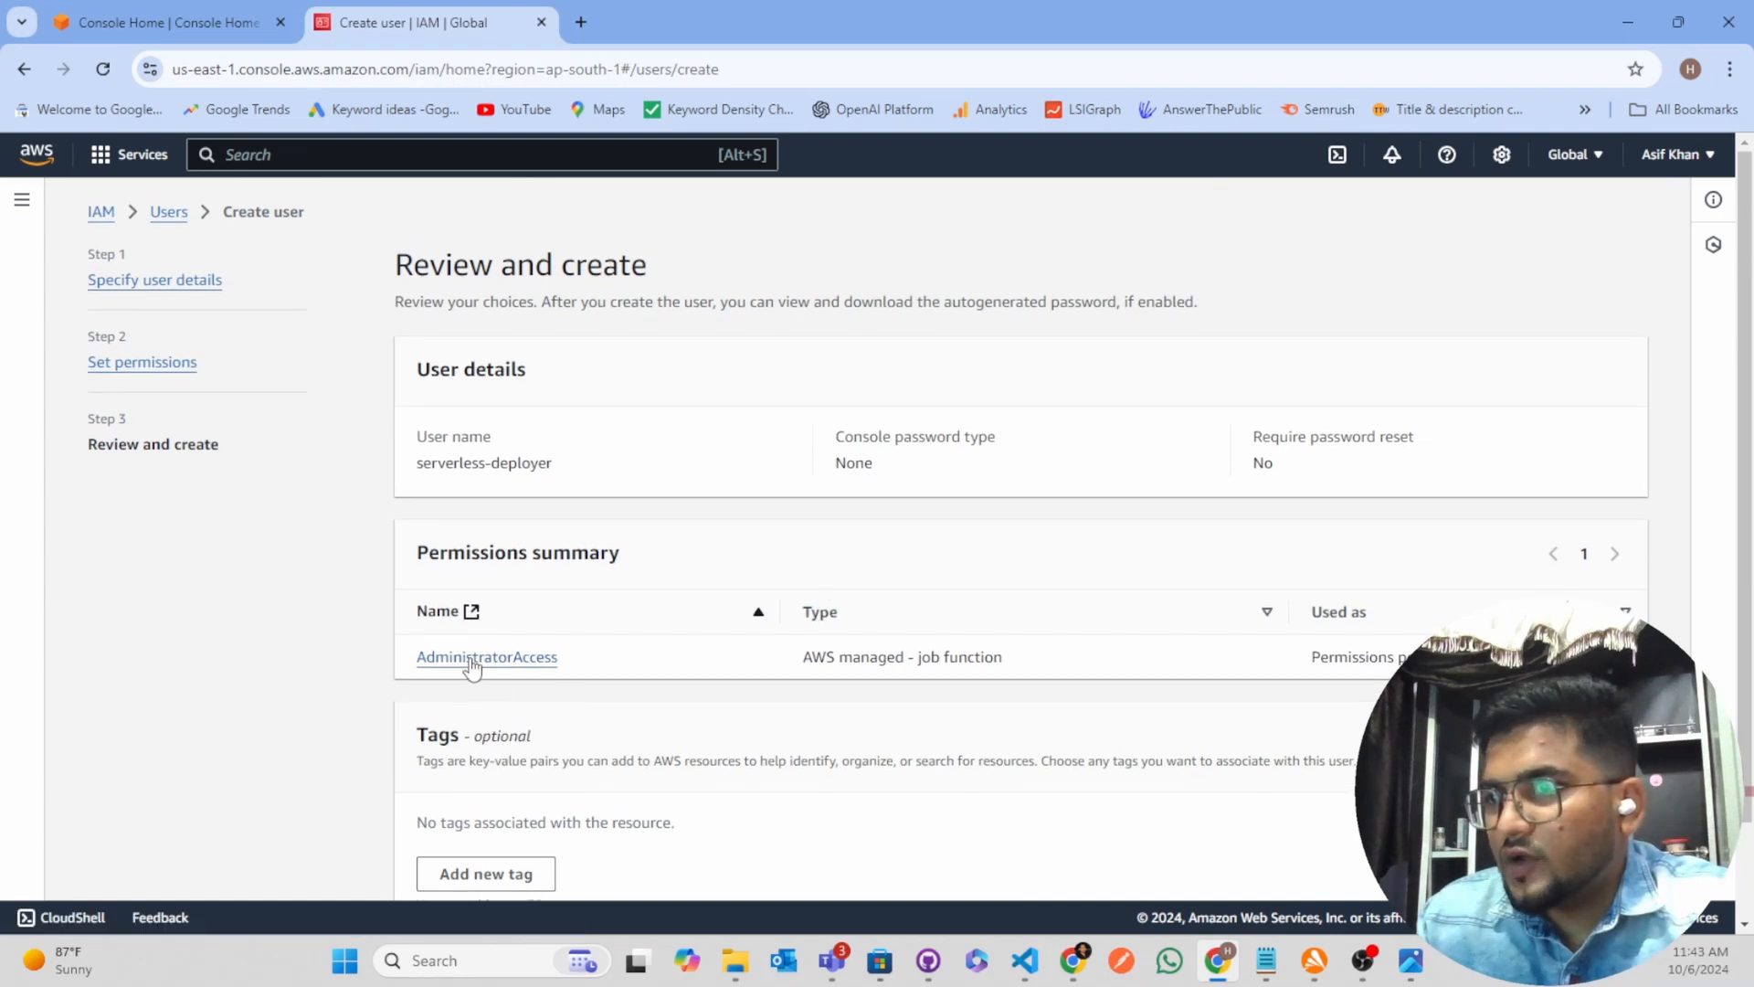
scroll(1029, 761, down, 1)
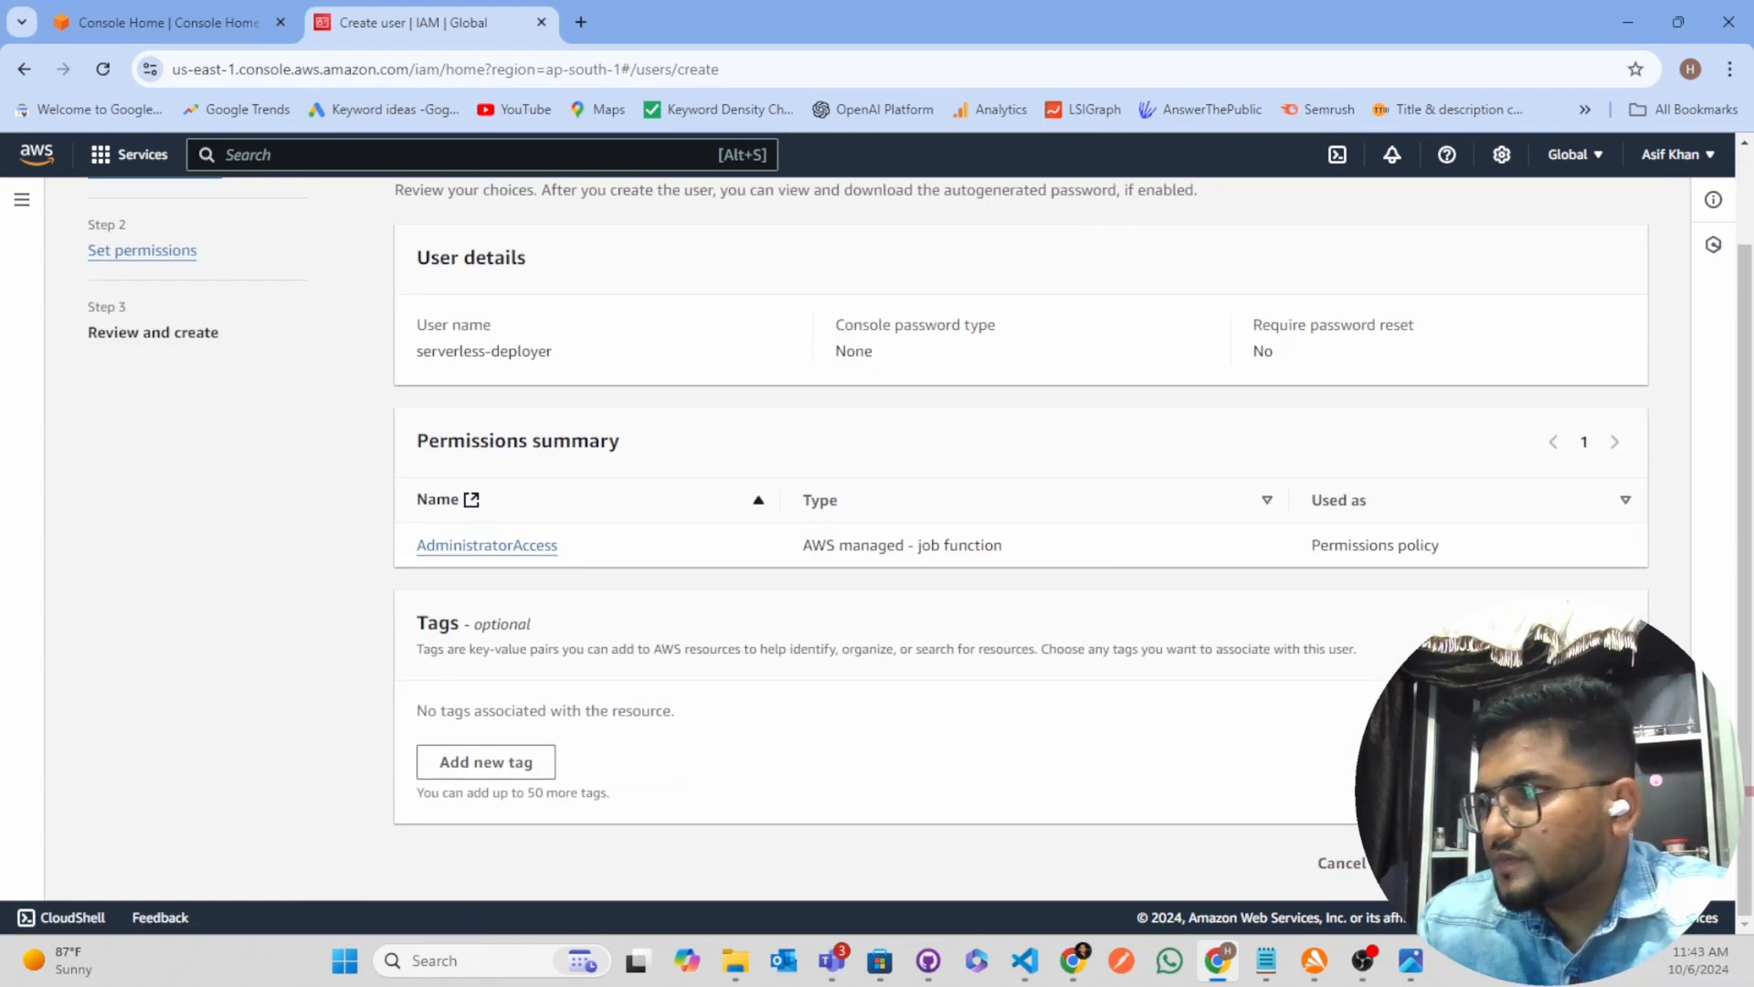
click(1595, 863)
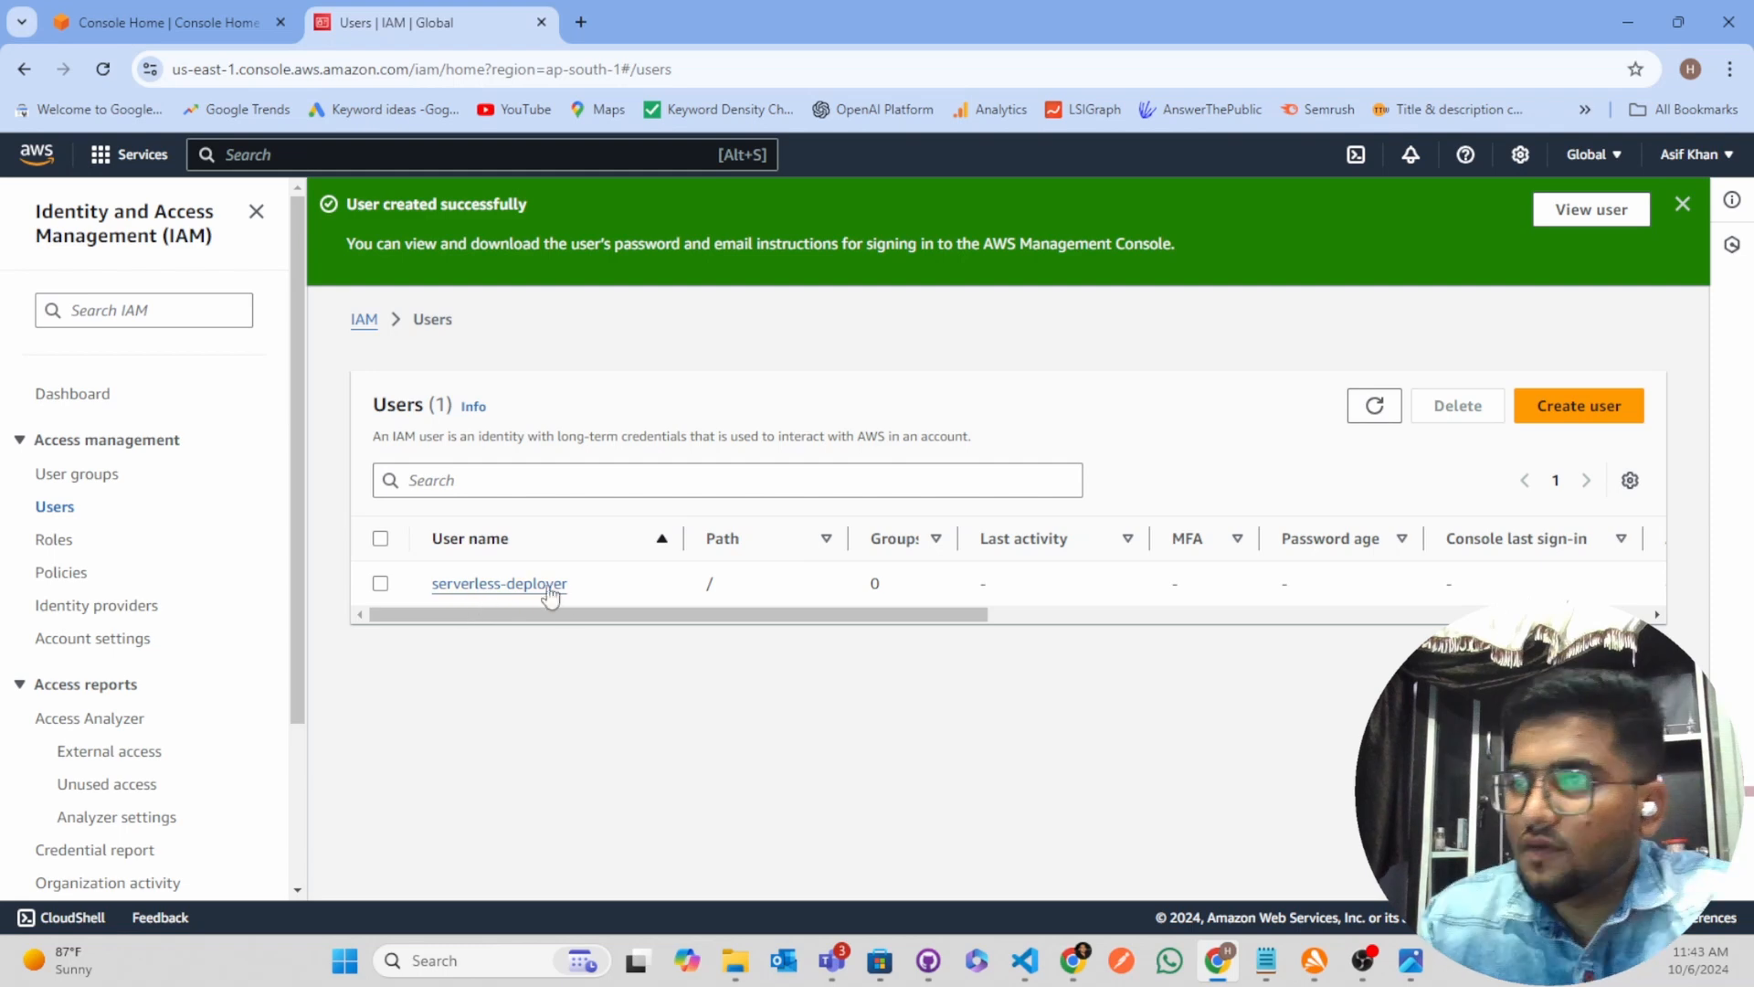
Open the serverless-deployer user's security credentials and go to the access keys section
click(502, 589)
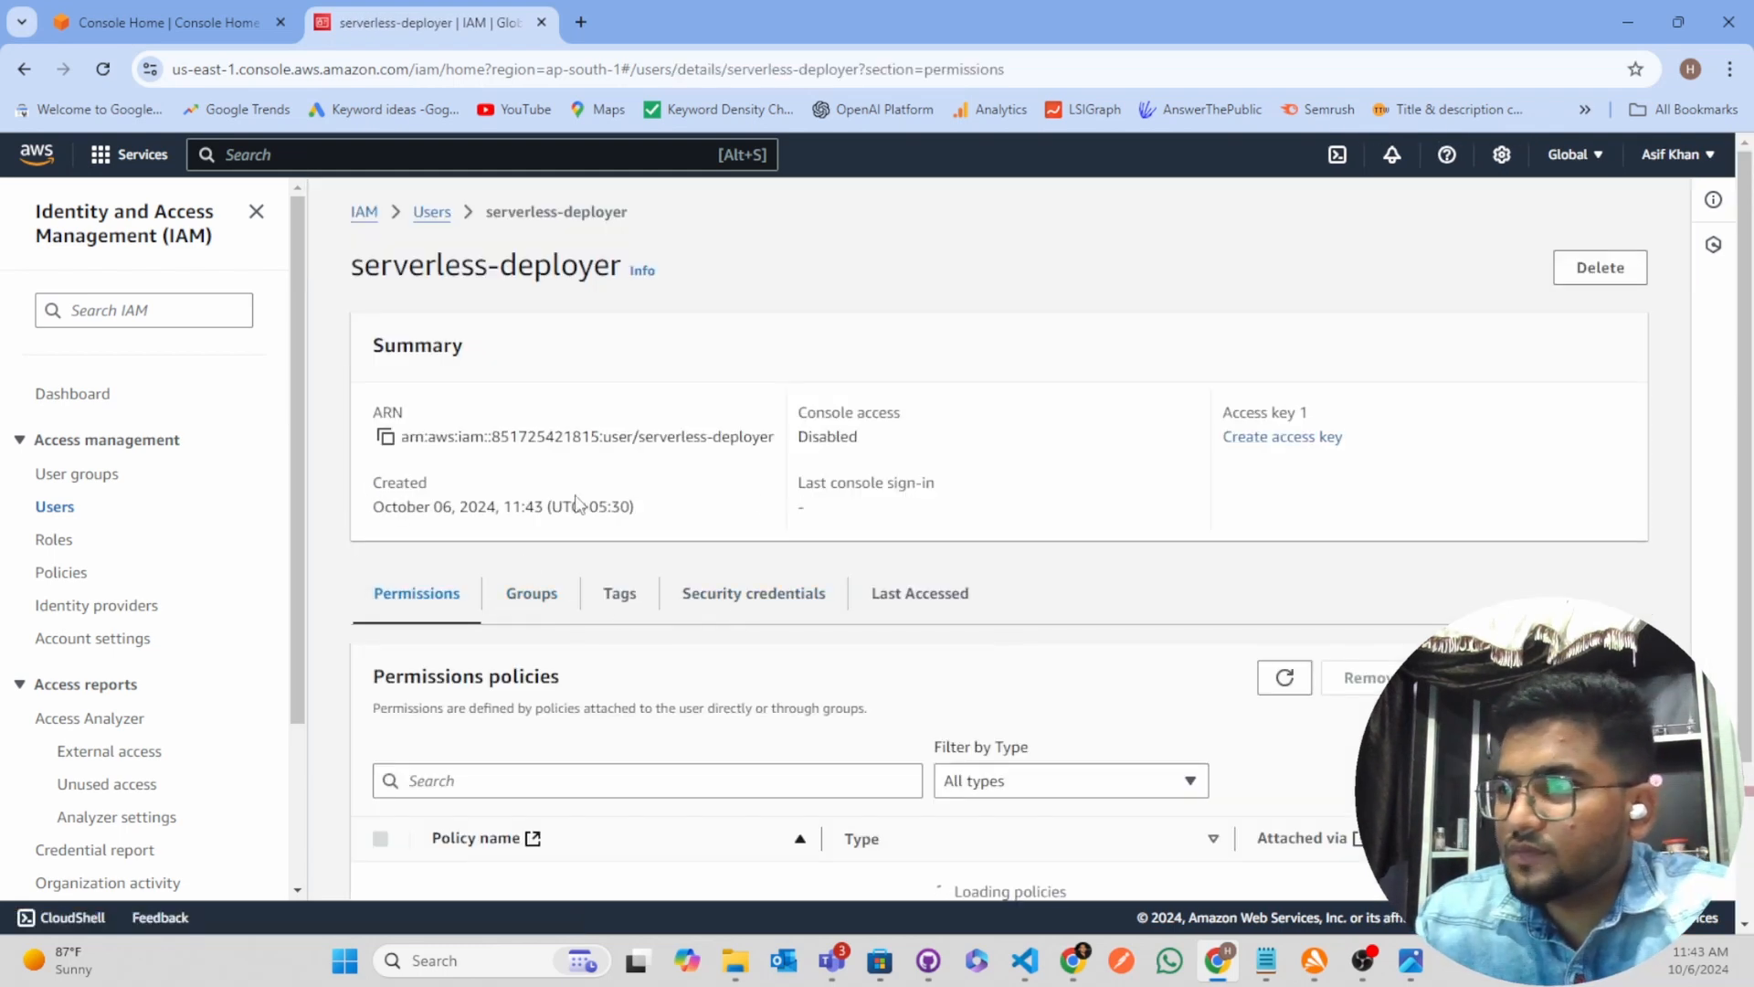
click(783, 610)
scroll(929, 599, down, 8)
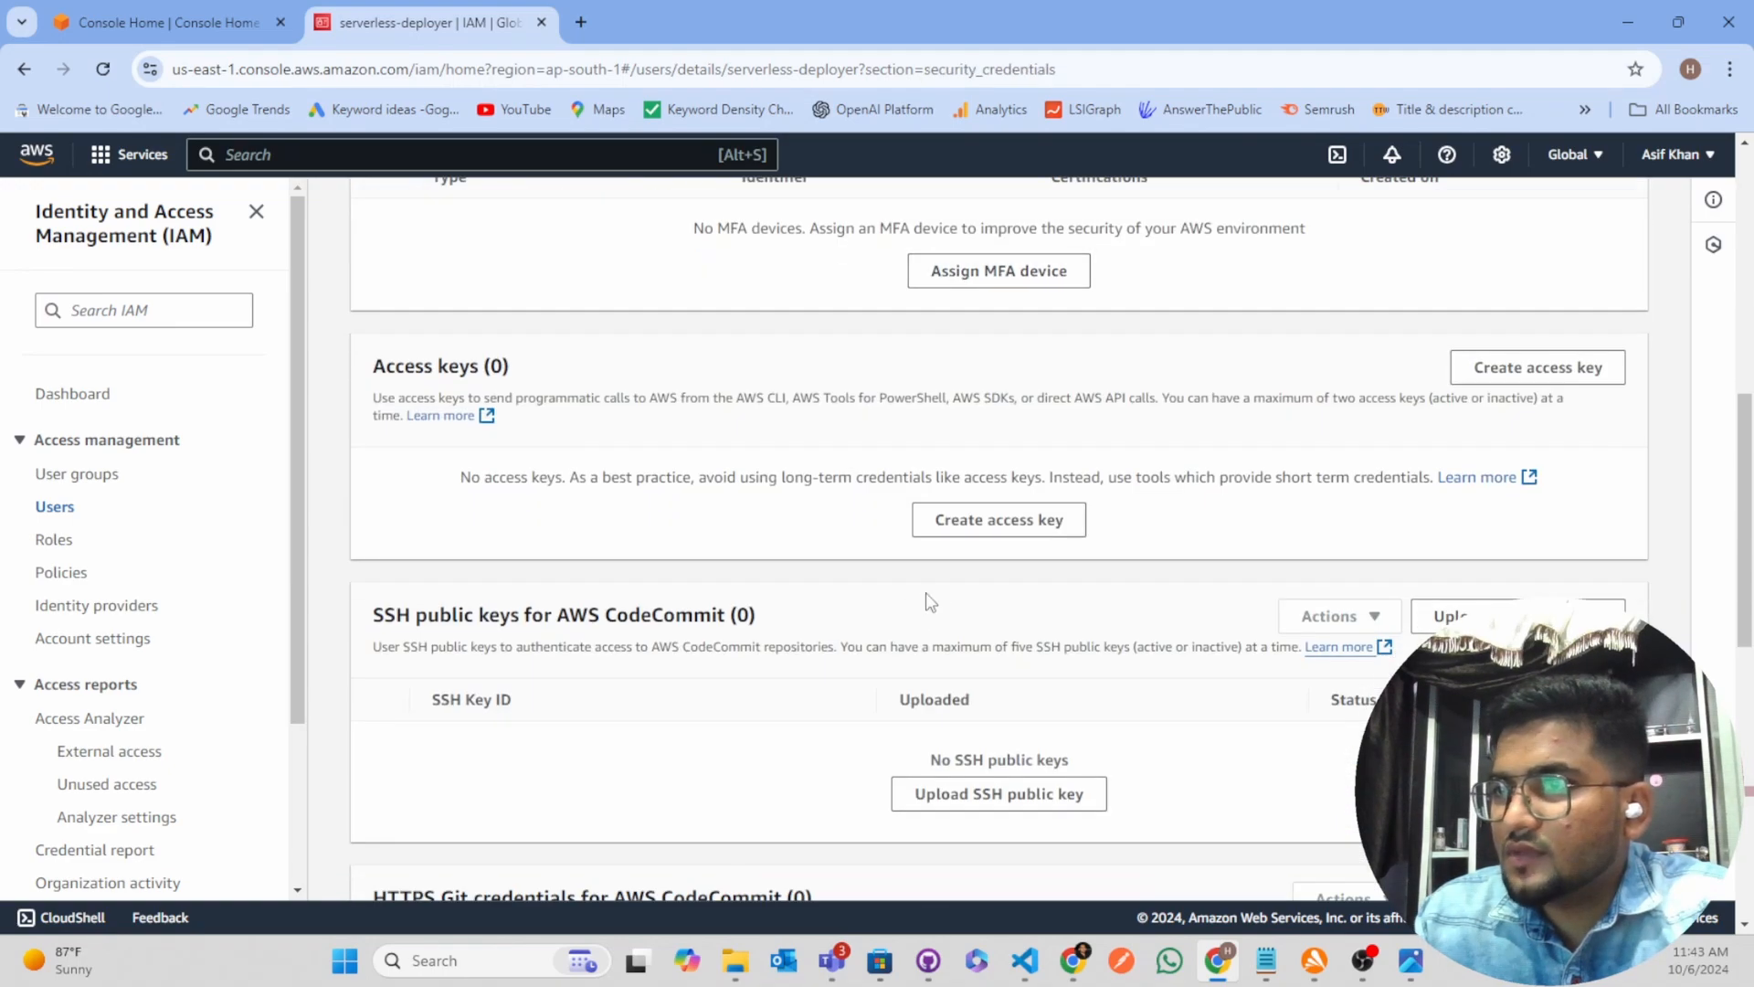
scroll(929, 598, up, 2)
scroll(925, 592, down, 2)
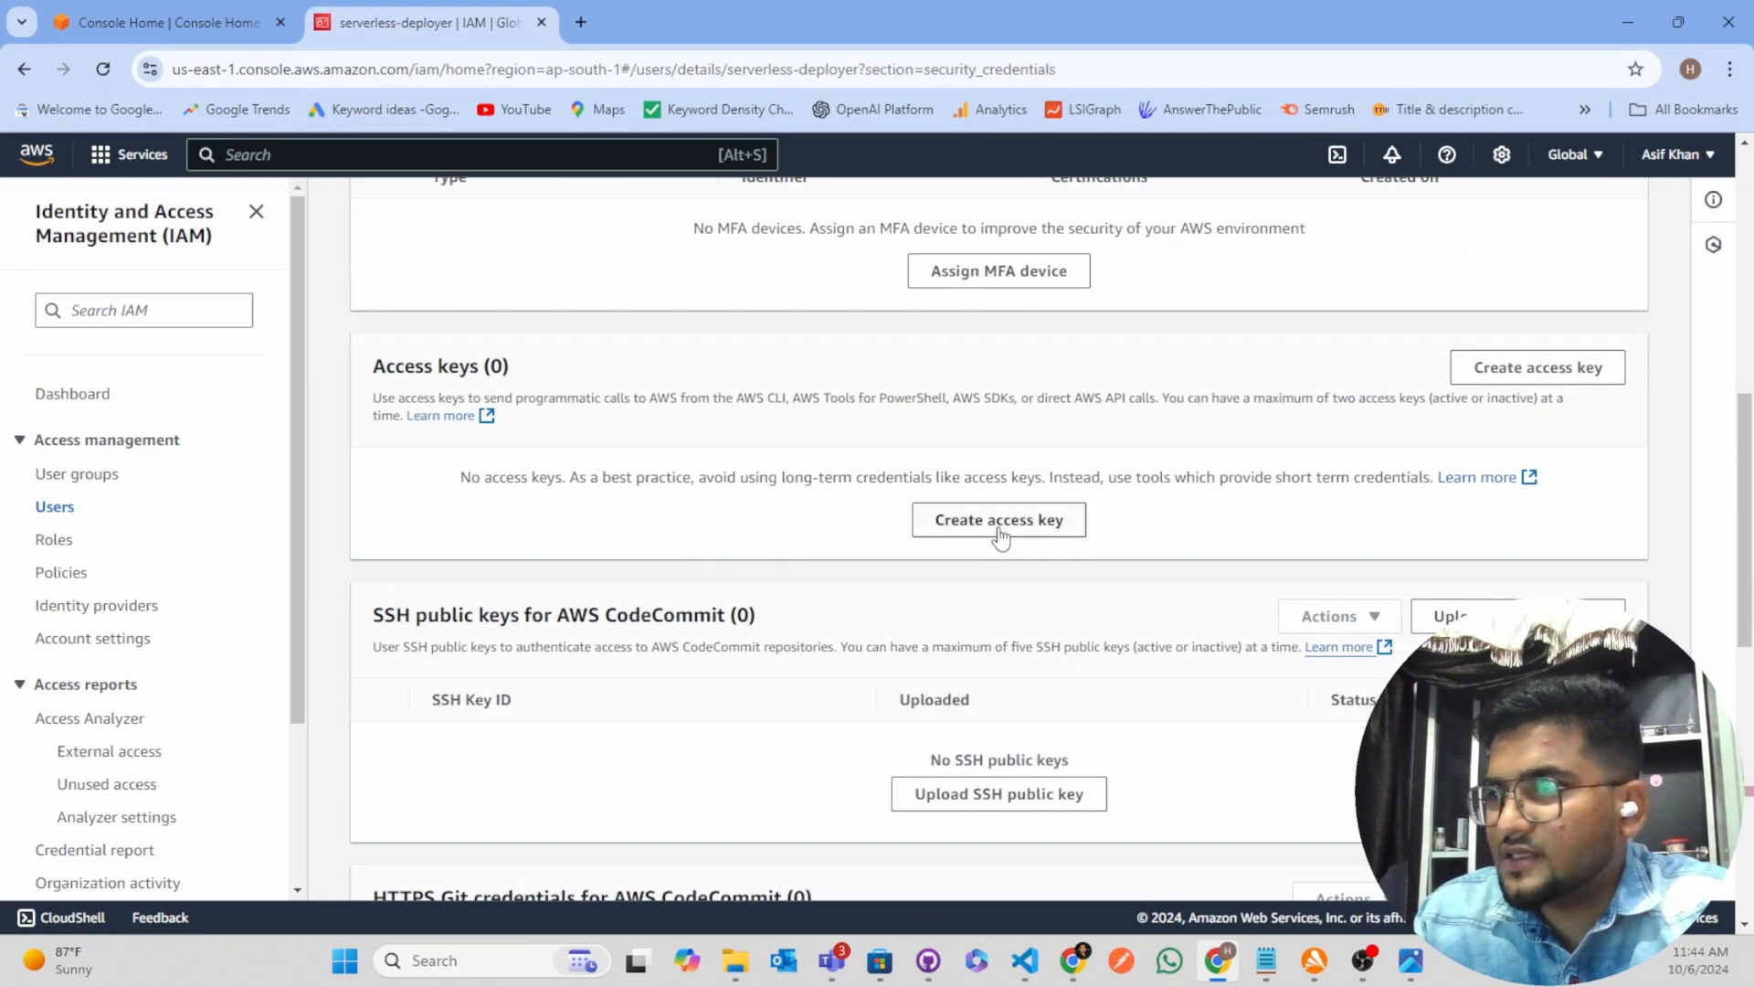
Create an access key for the user with the use case Other and no description tag
click(1003, 532)
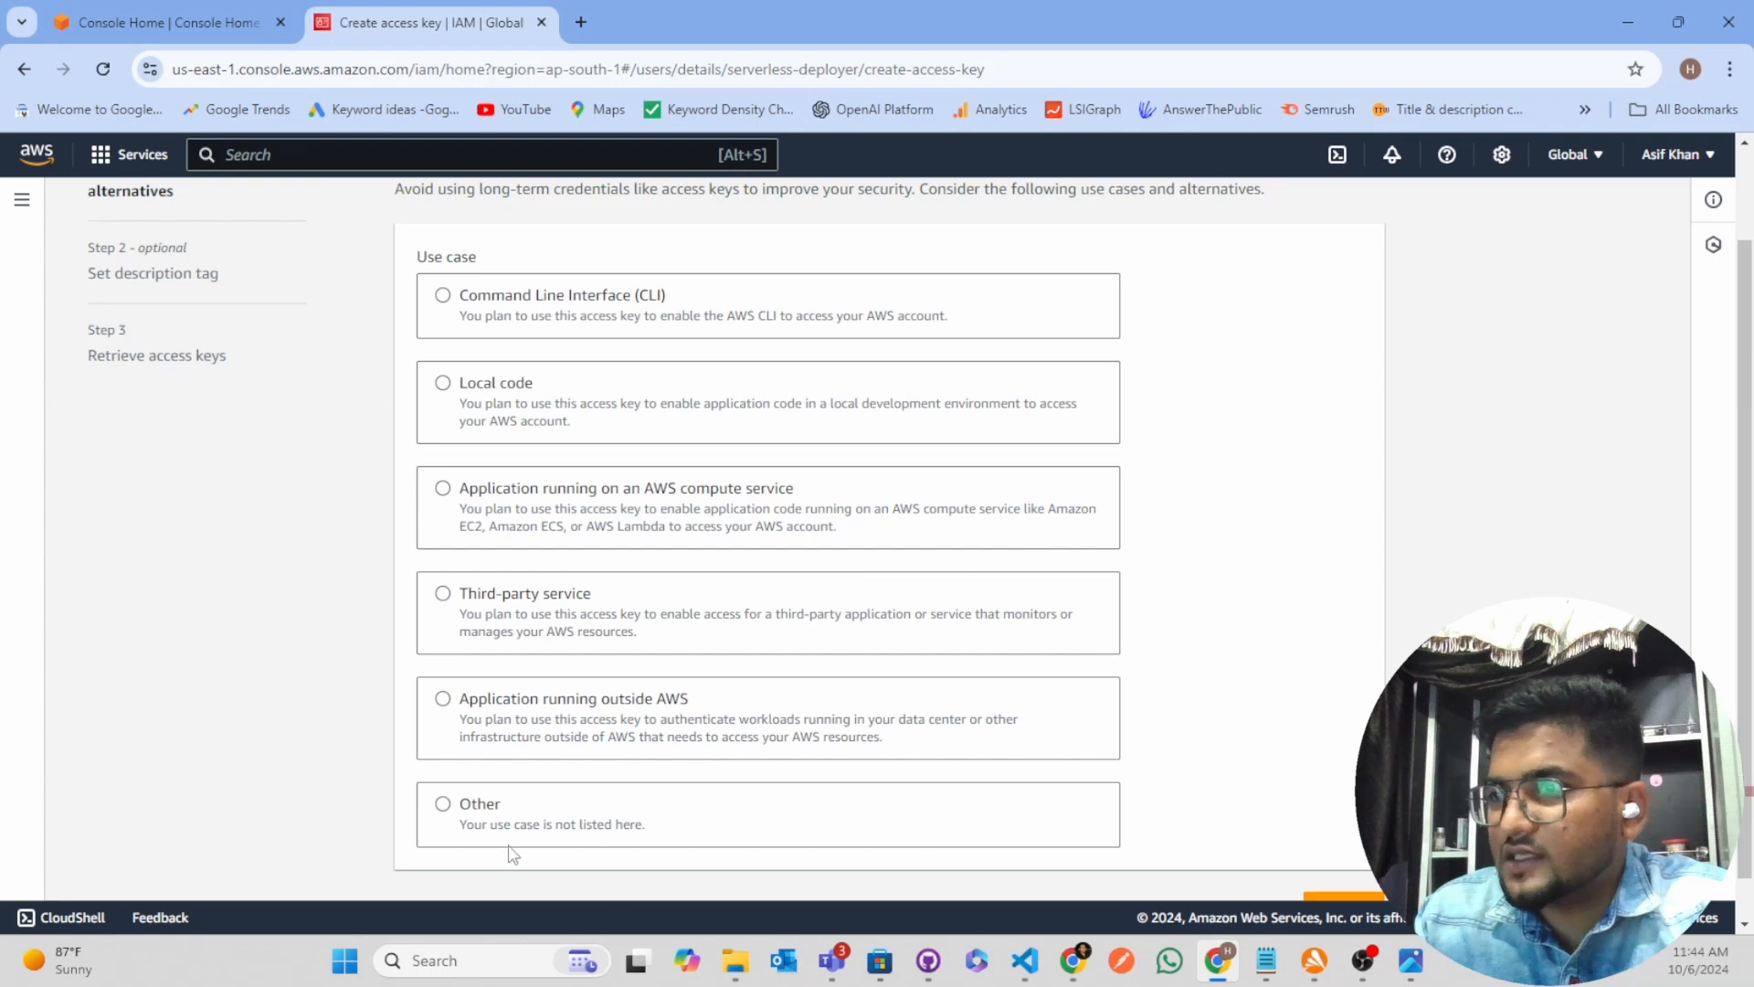
click(445, 804)
scroll(1175, 795, down, 3)
click(1338, 858)
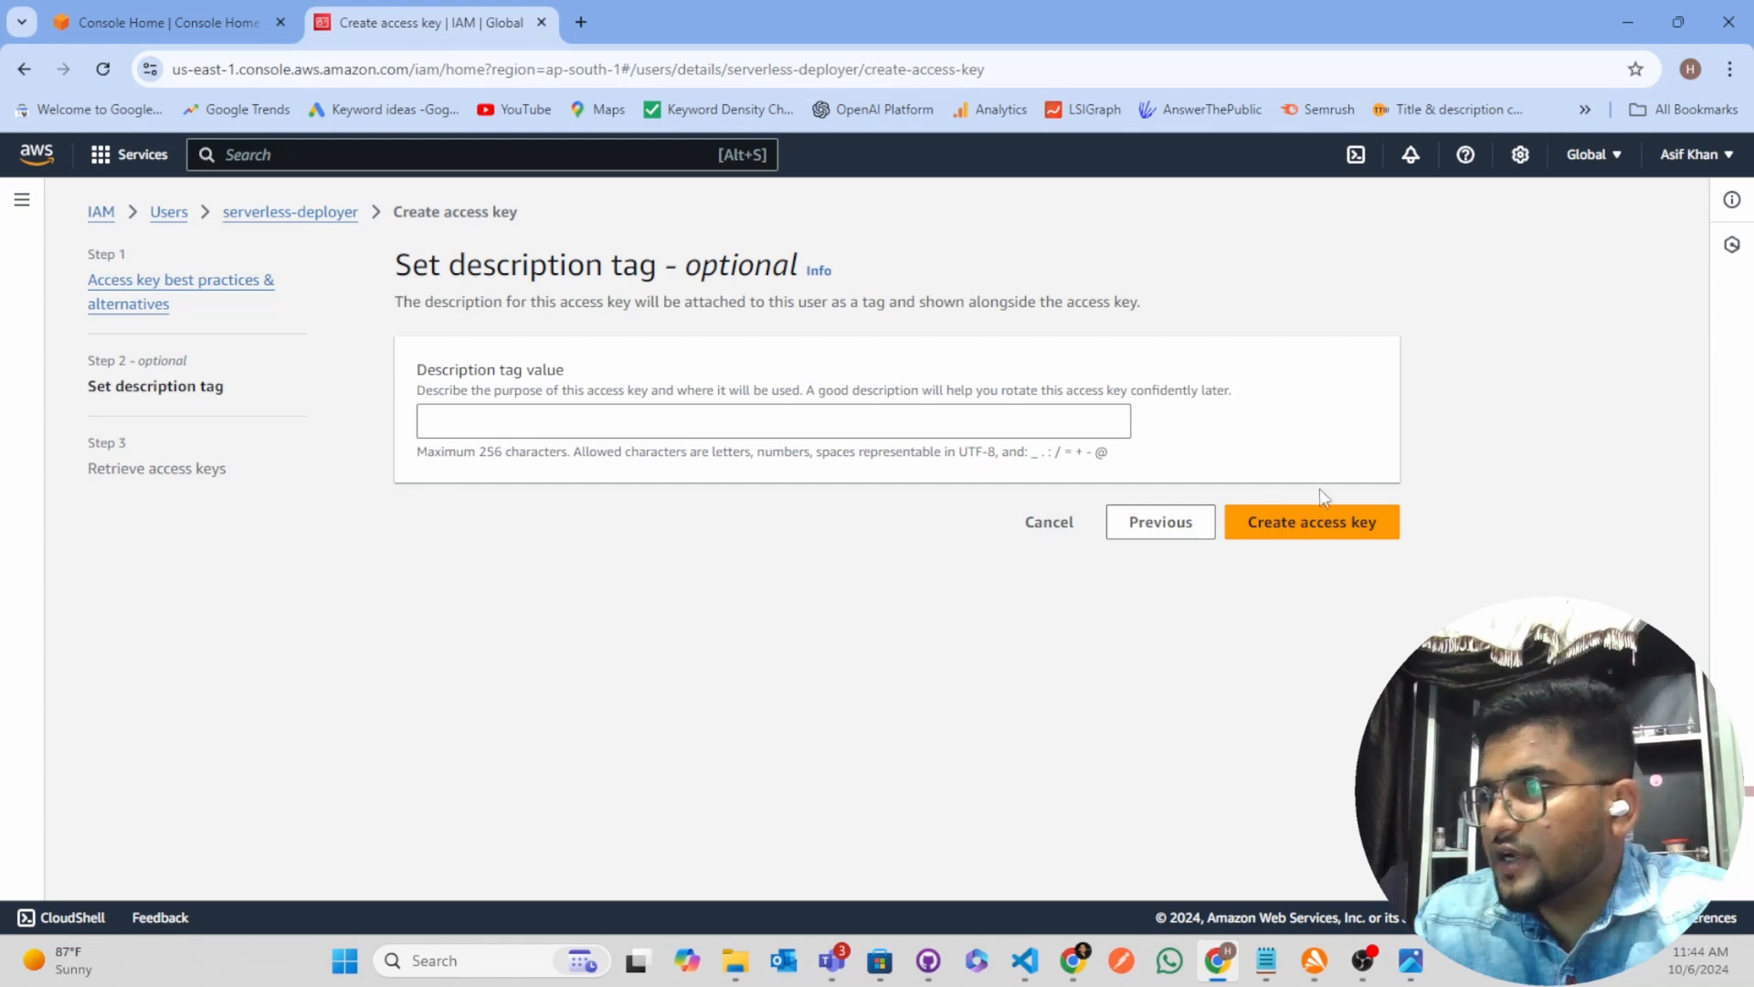
click(1330, 533)
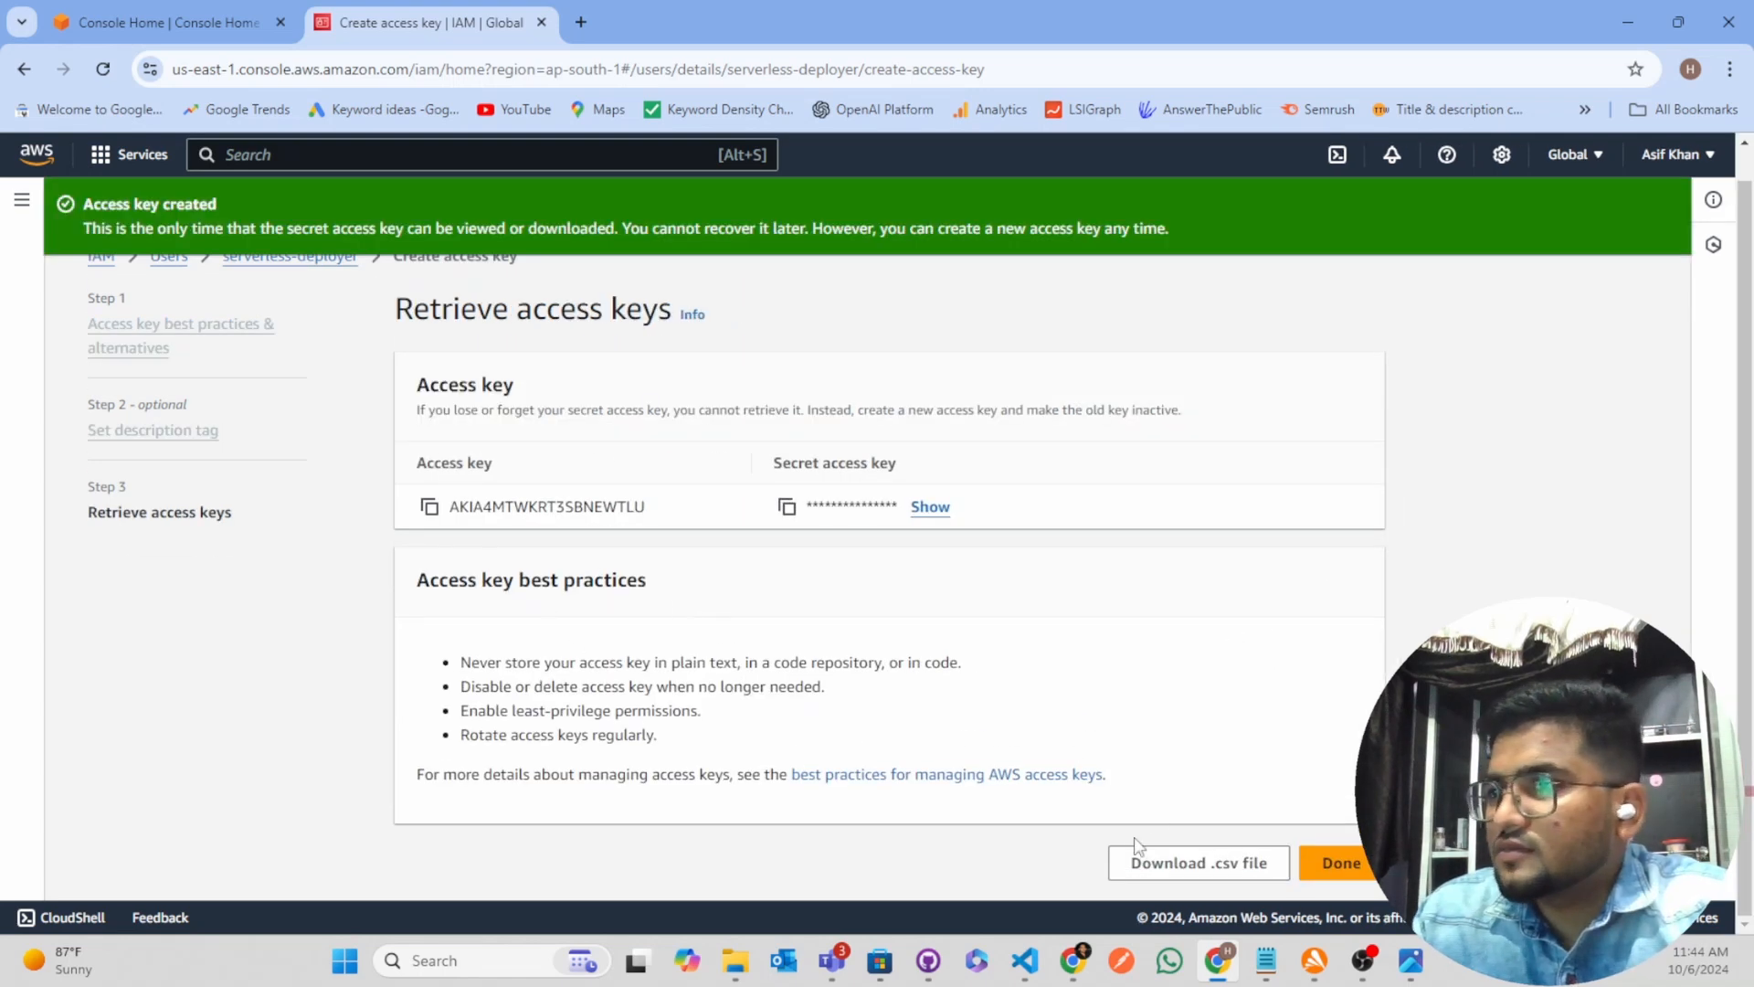
Download the new access key as a .csv file and finish the access key creation
click(1219, 872)
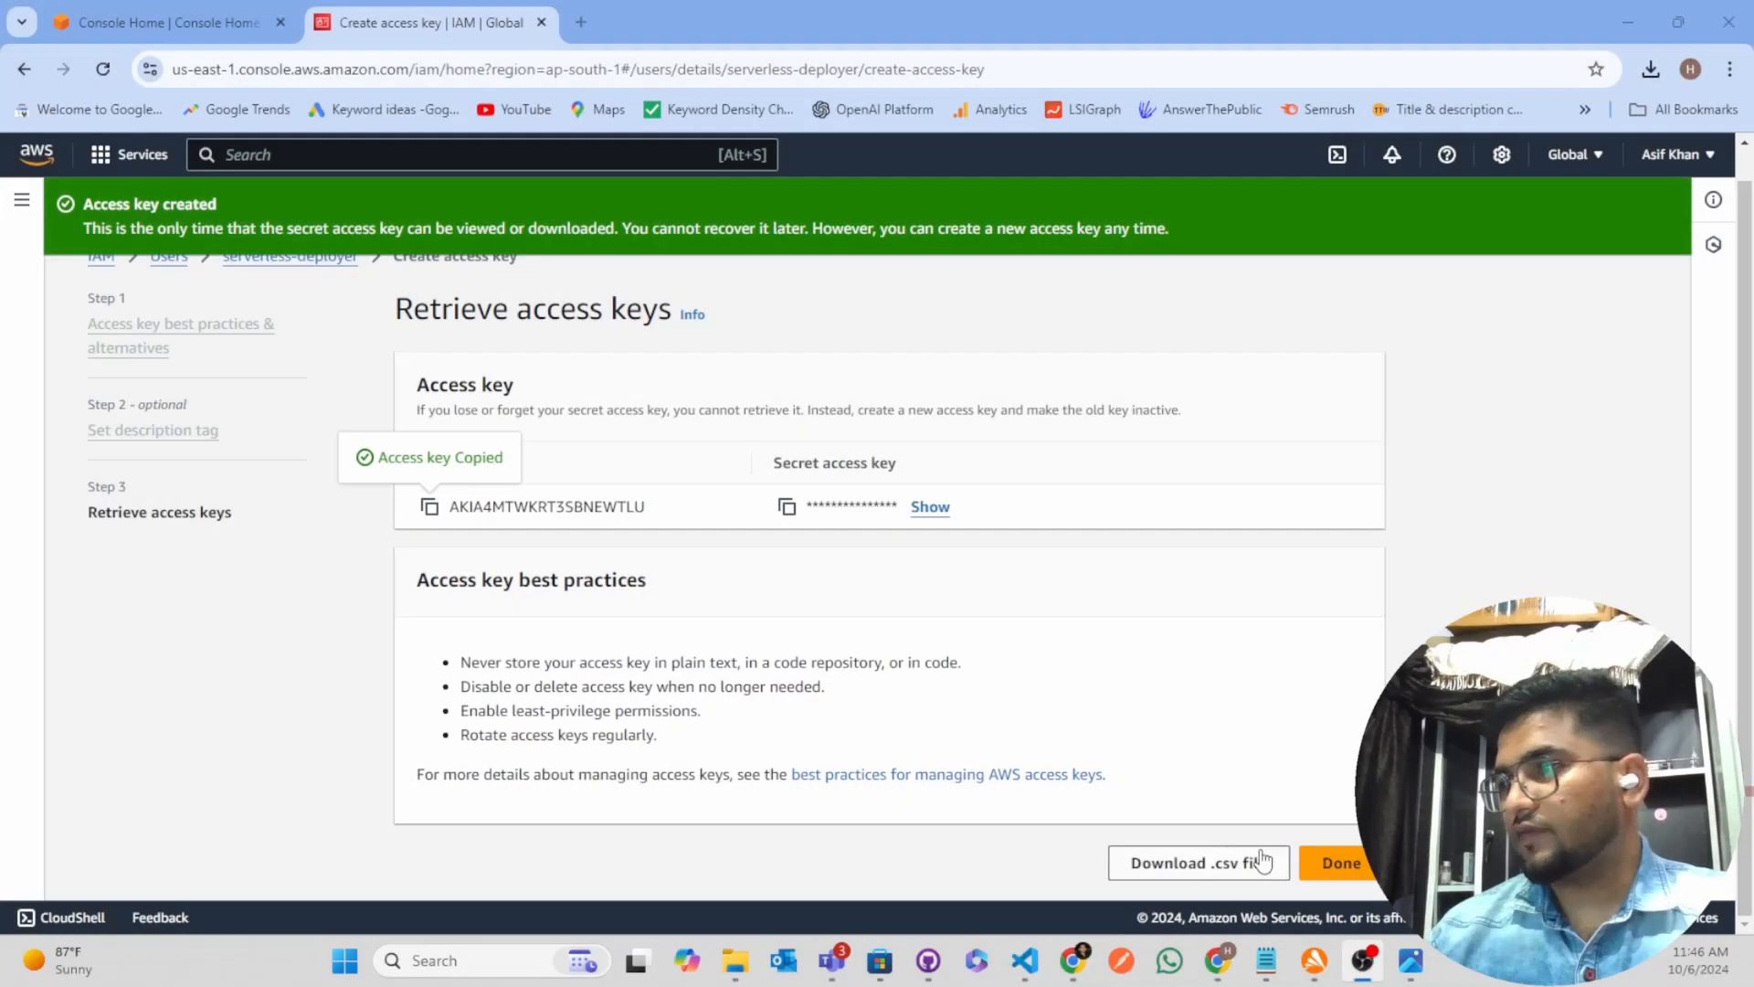
click(1346, 866)
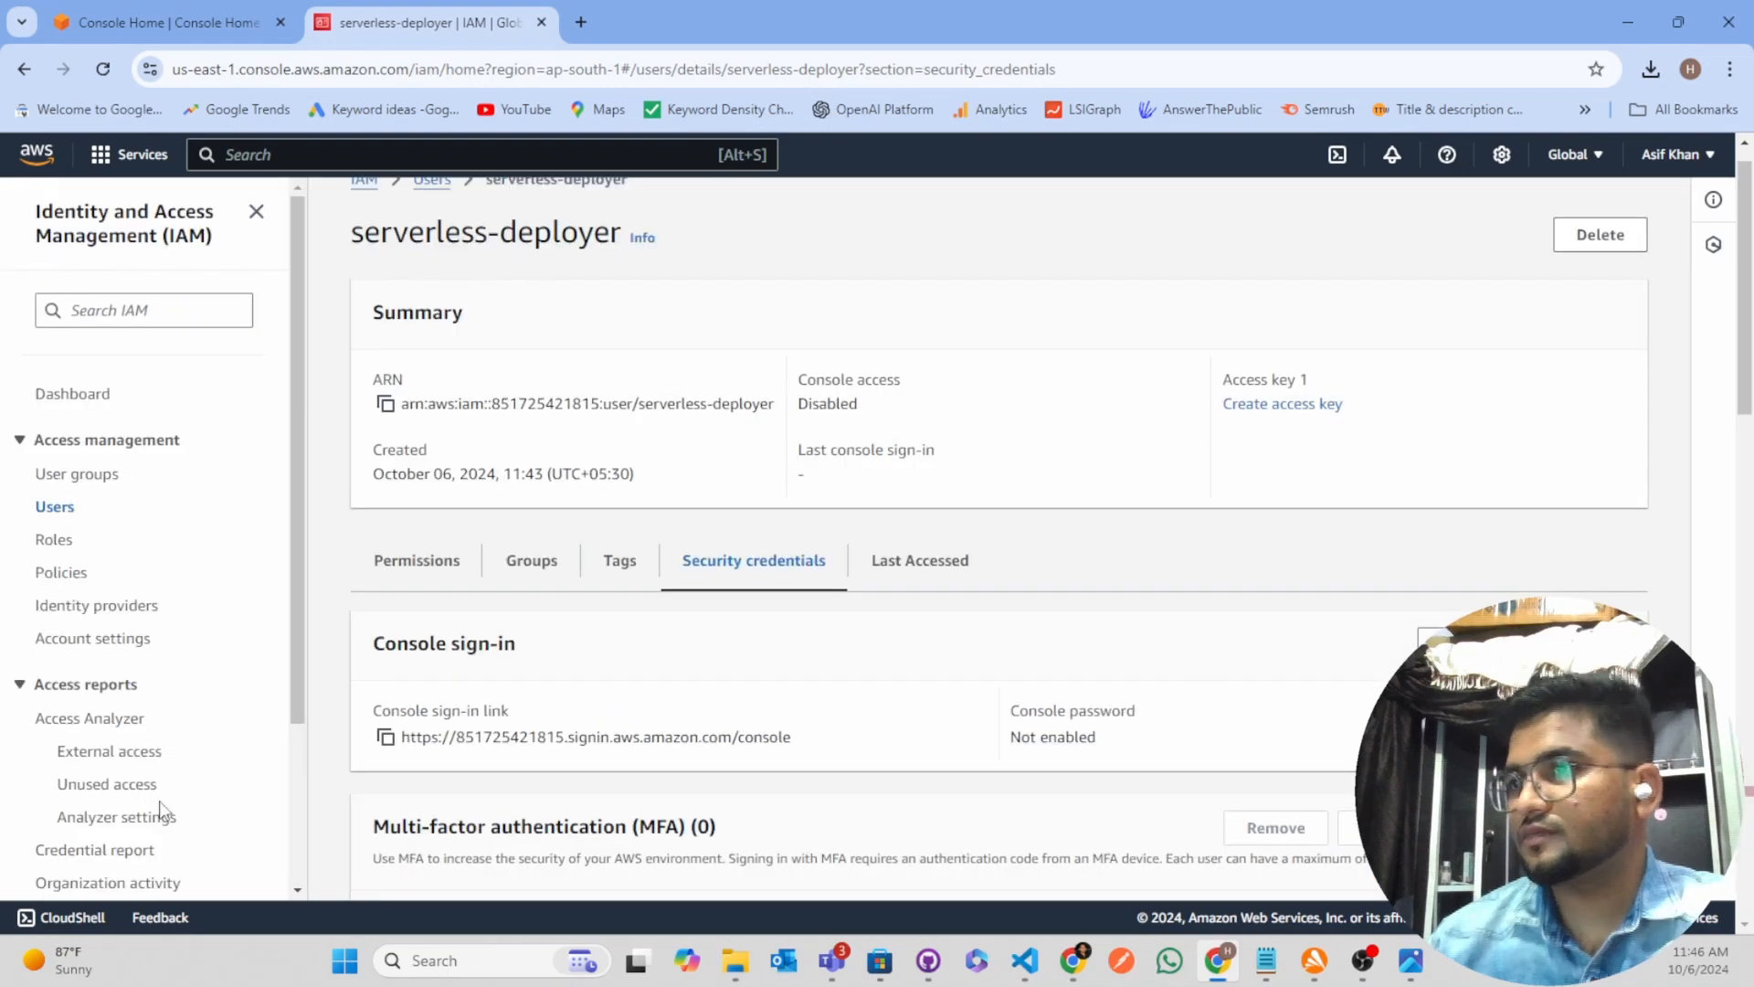
scroll(999, 473, down, 10)
scroll(983, 626, down, 10)
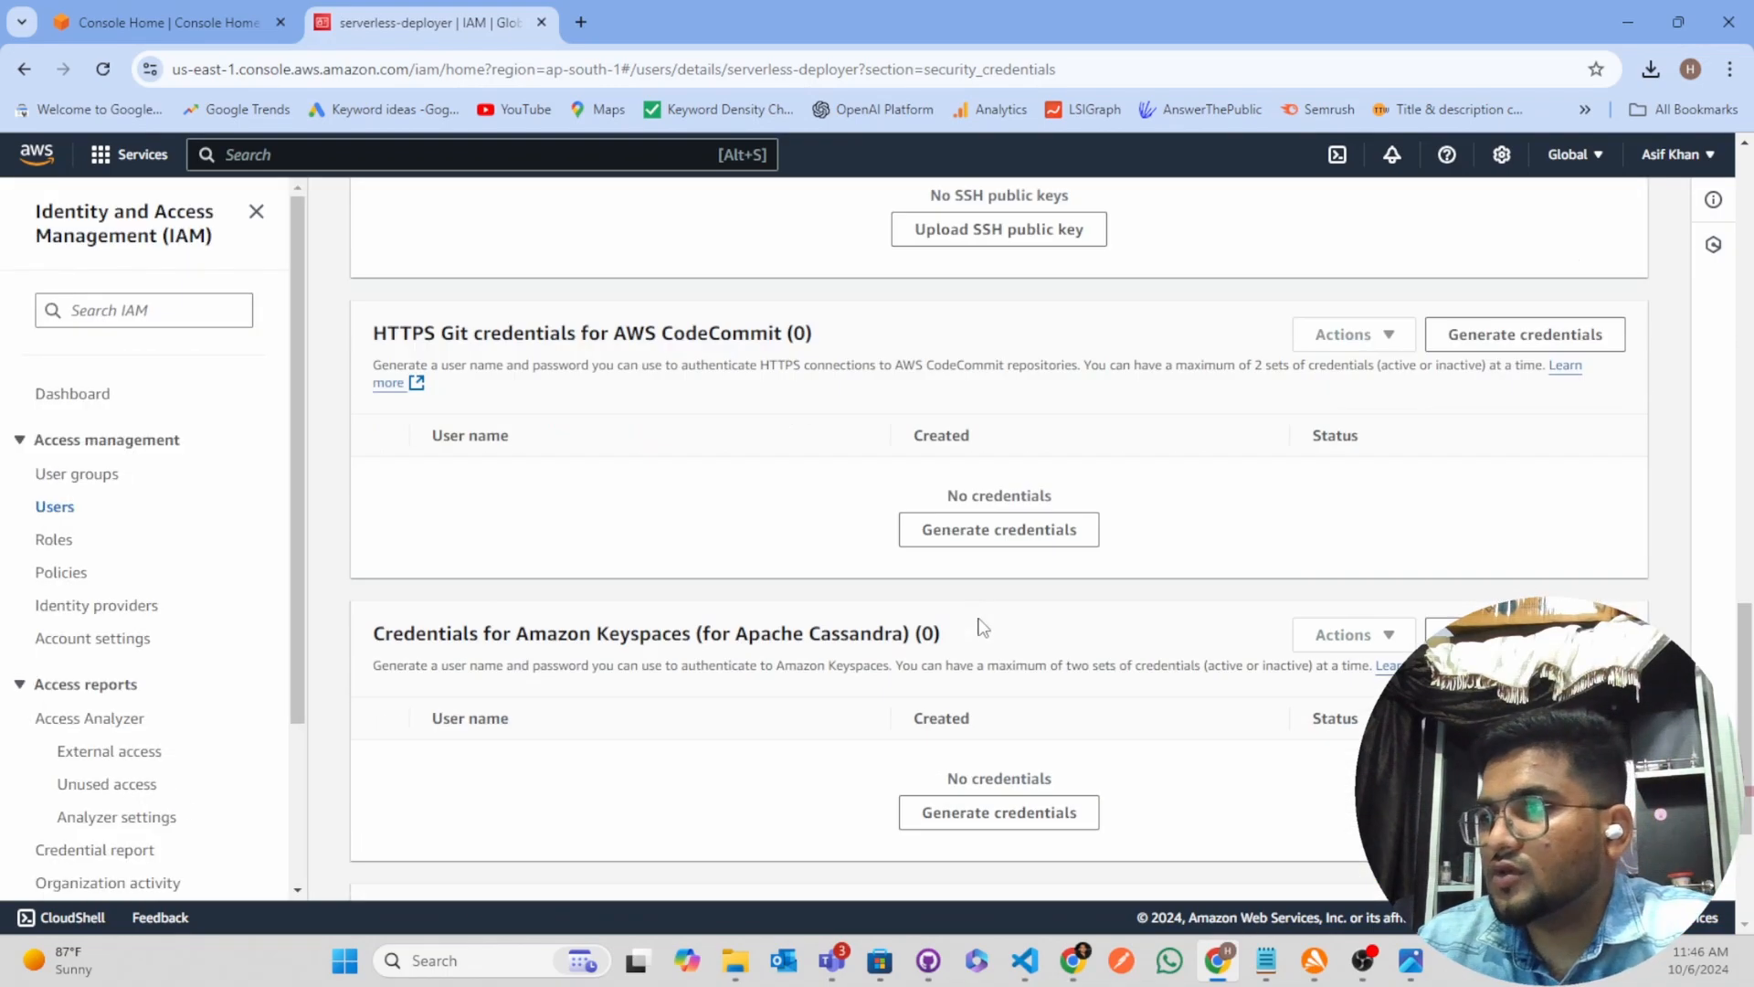
scroll(1018, 640, up, 15)
scroll(1034, 639, up, 5)
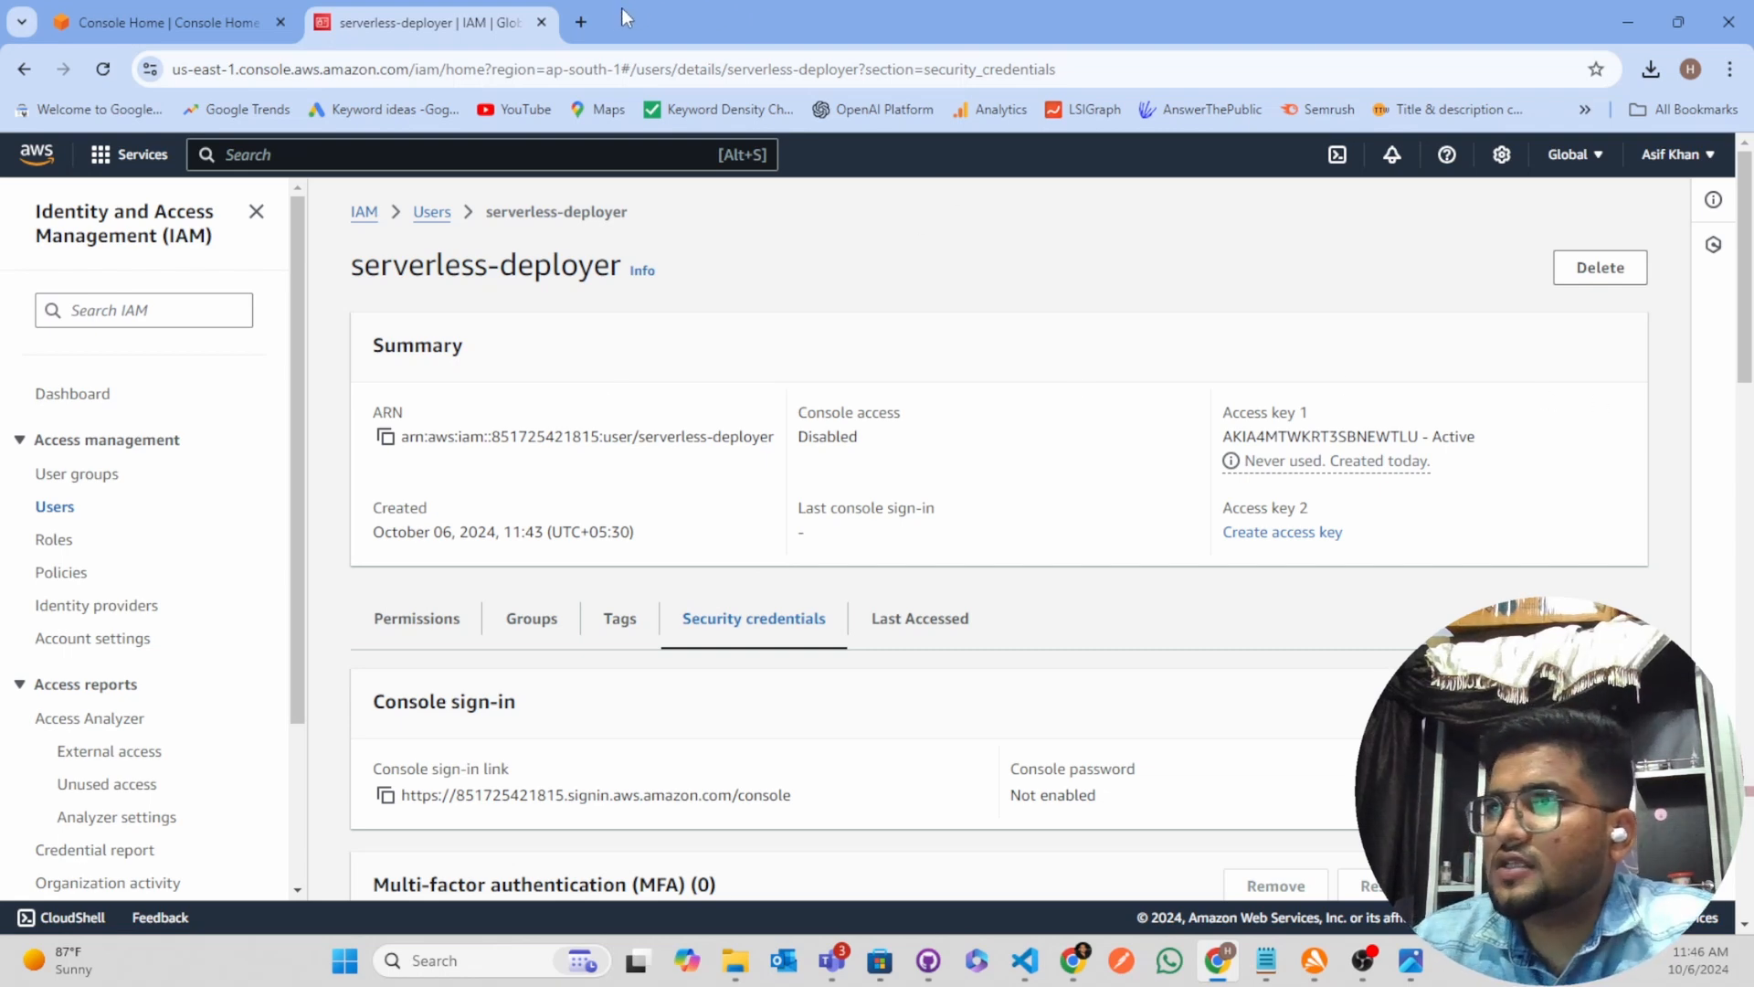
Search Google for "aws cli install" in a new browser tab and open the AWS documentation page on installing the AWS CLI
click(580, 22)
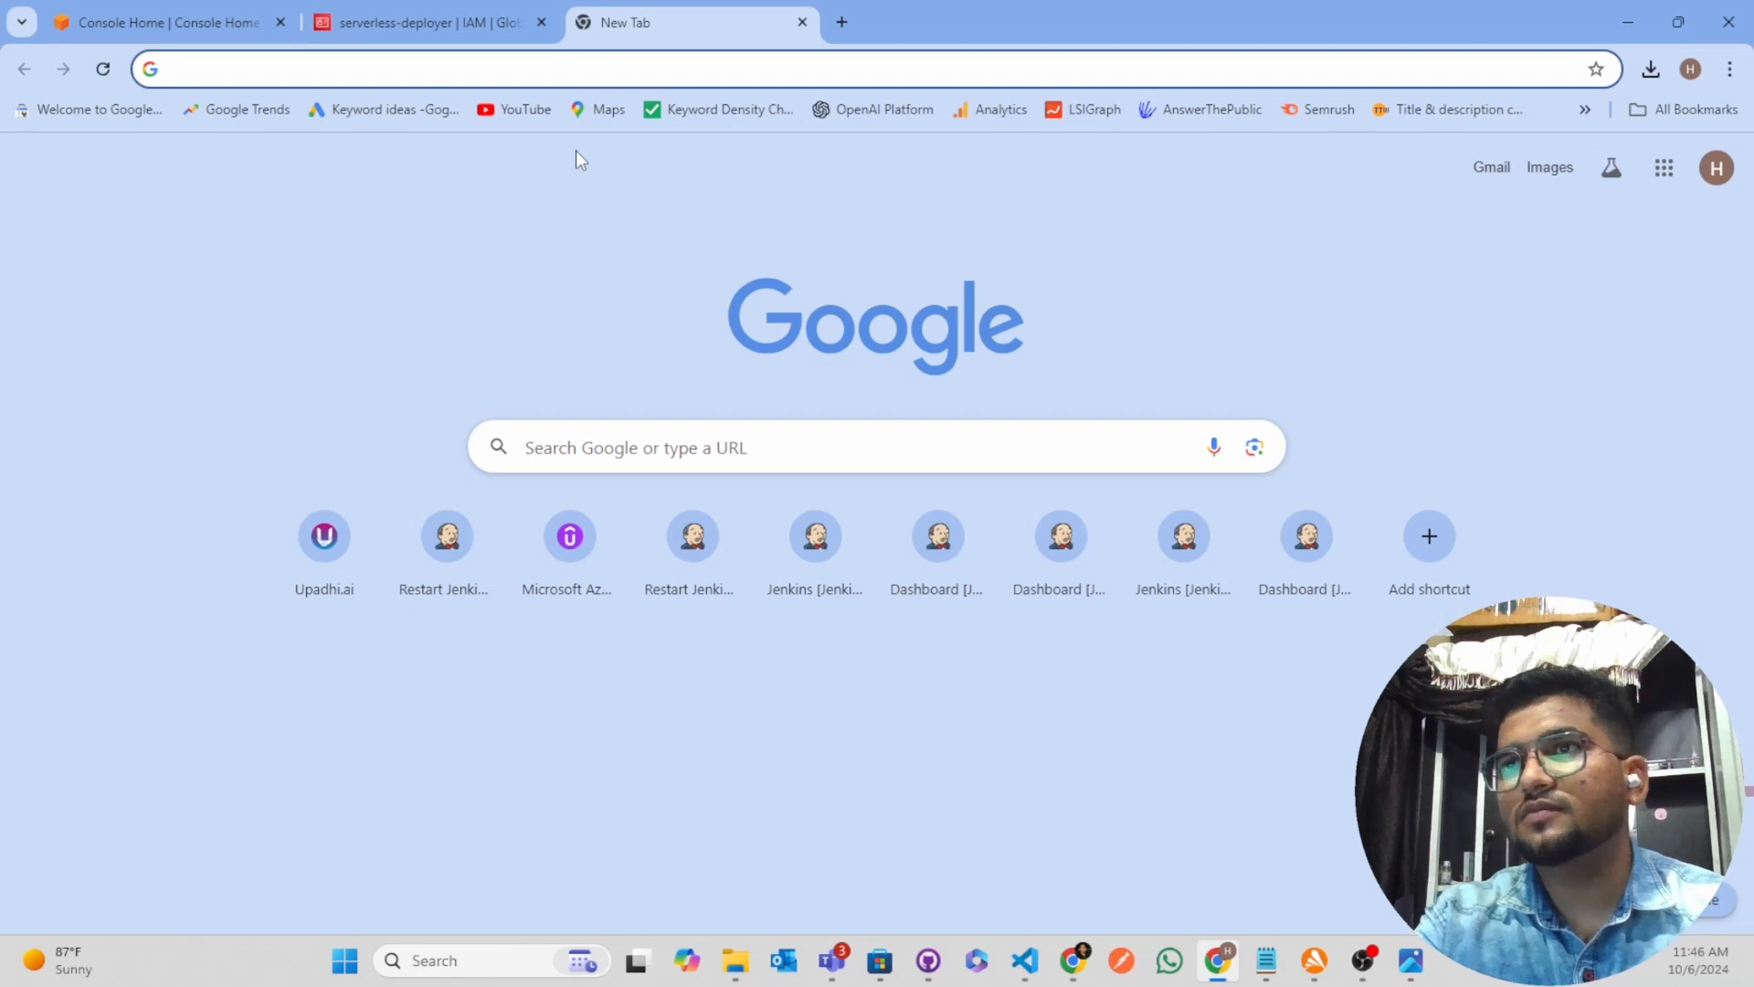
text(aws cli)
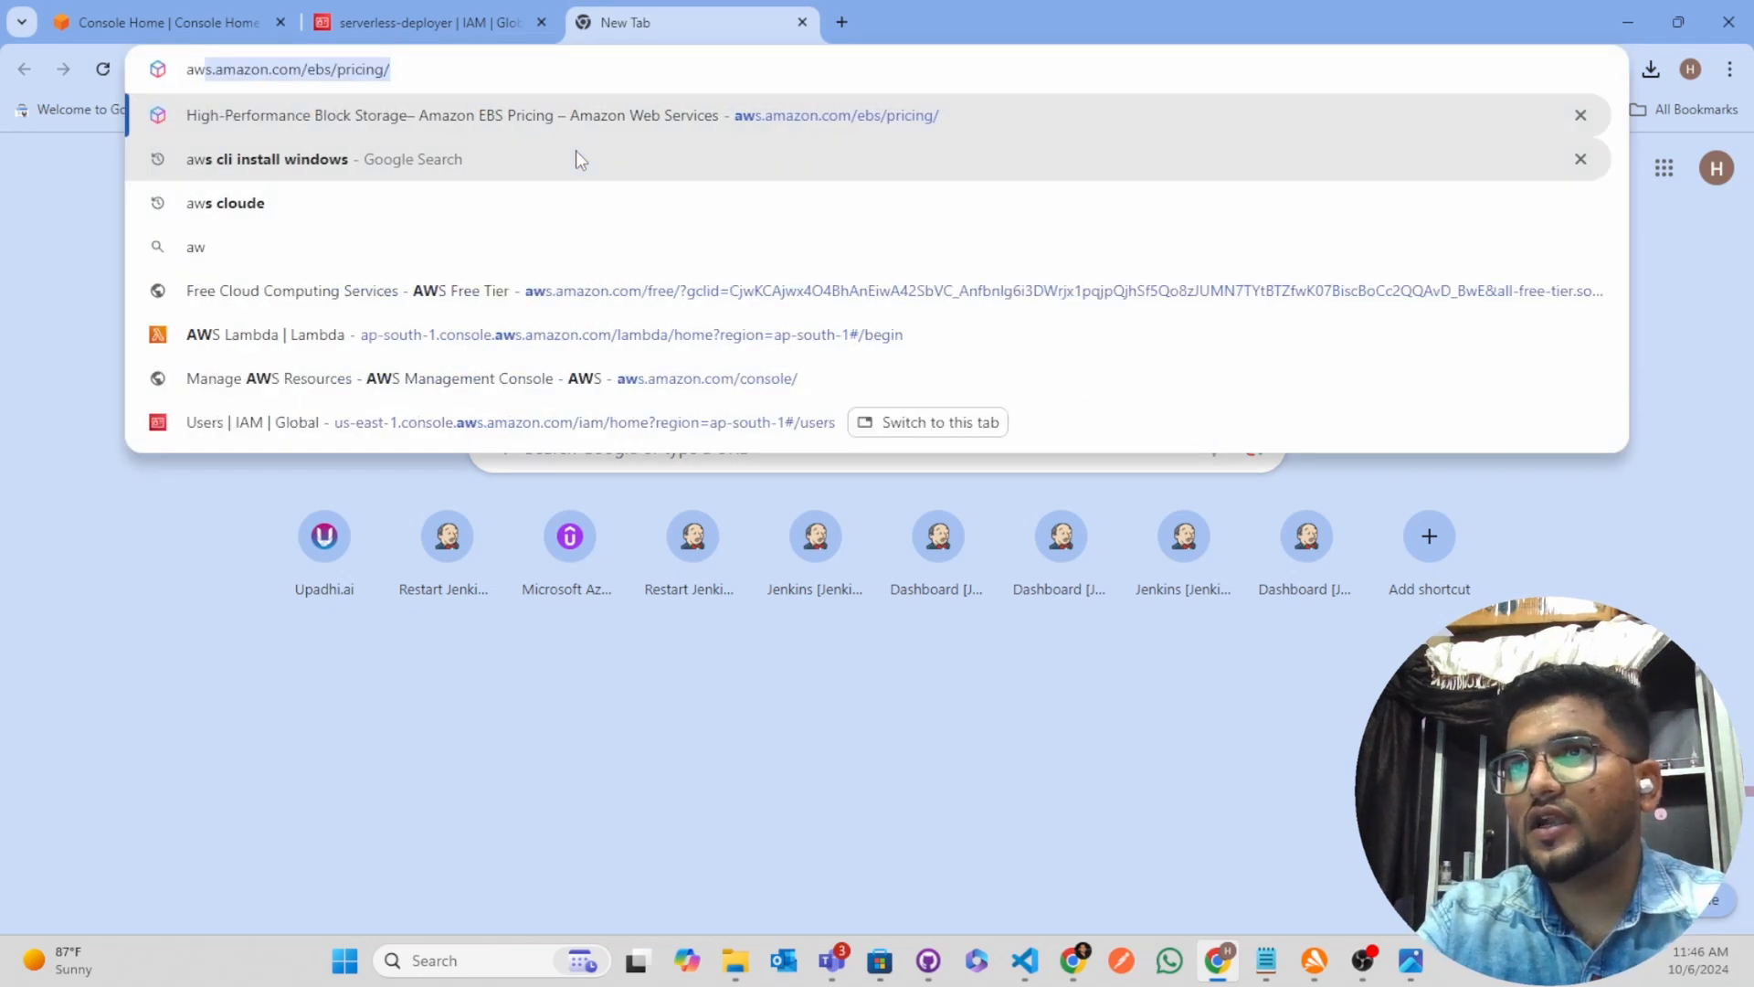
text( install)
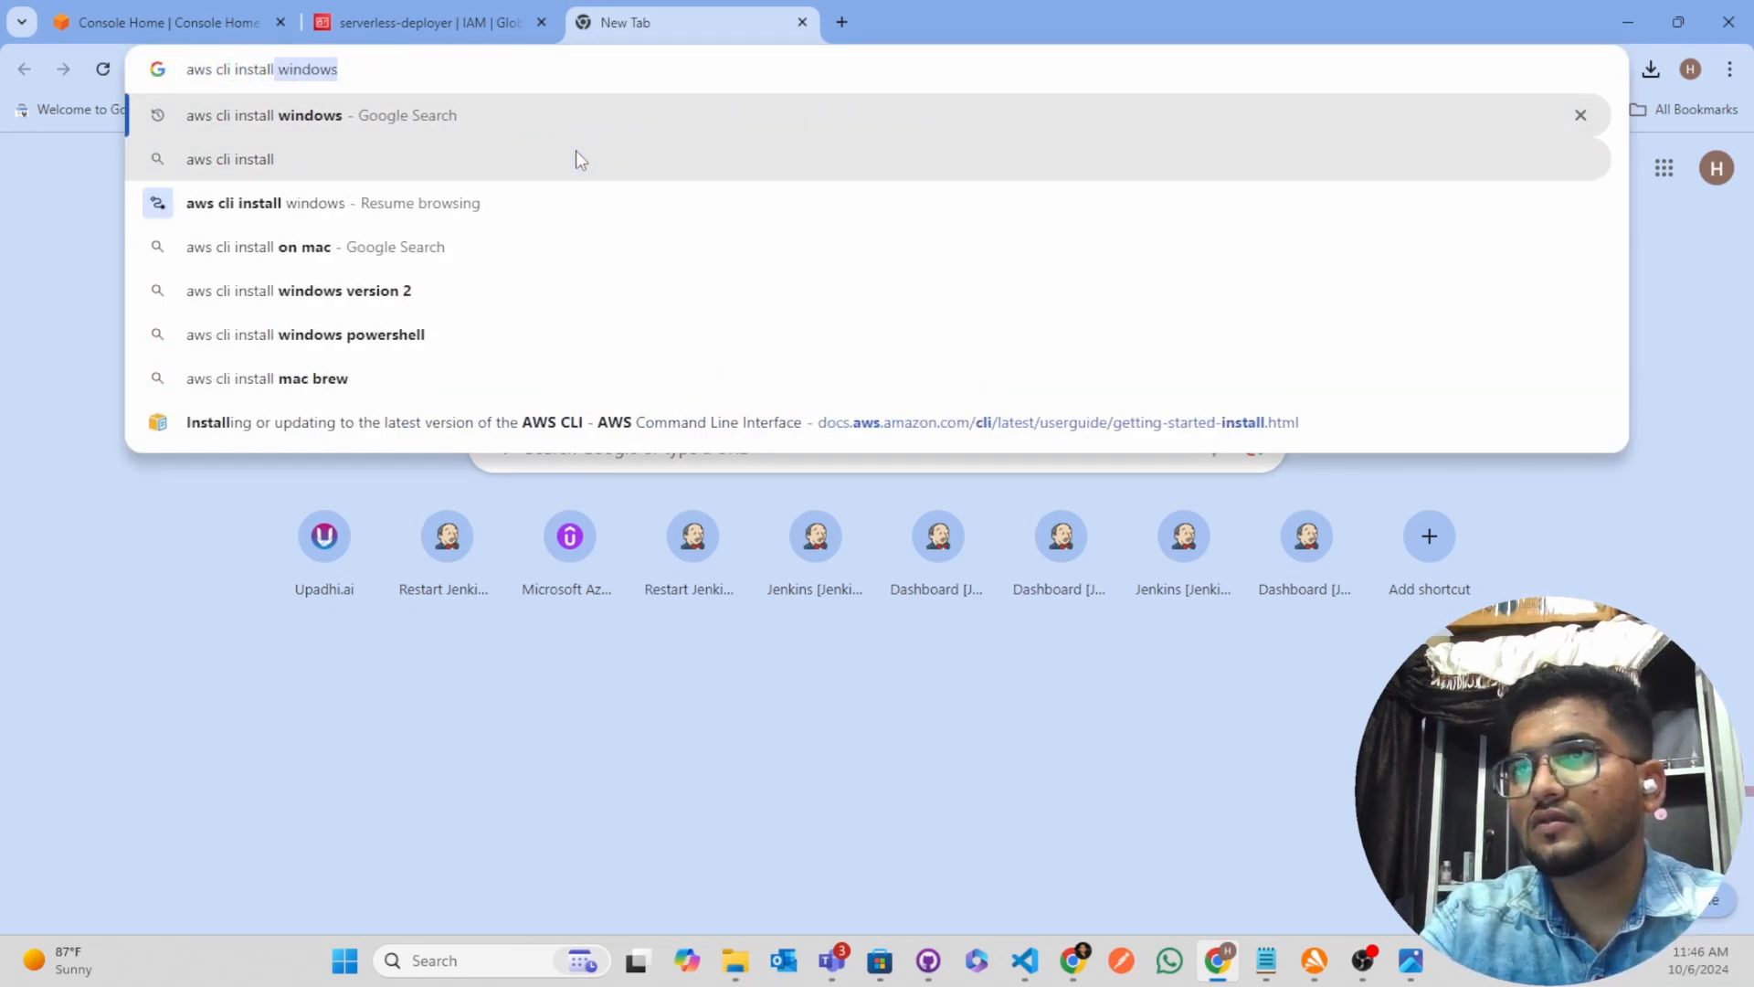
key(BackSpace)
key(Return)
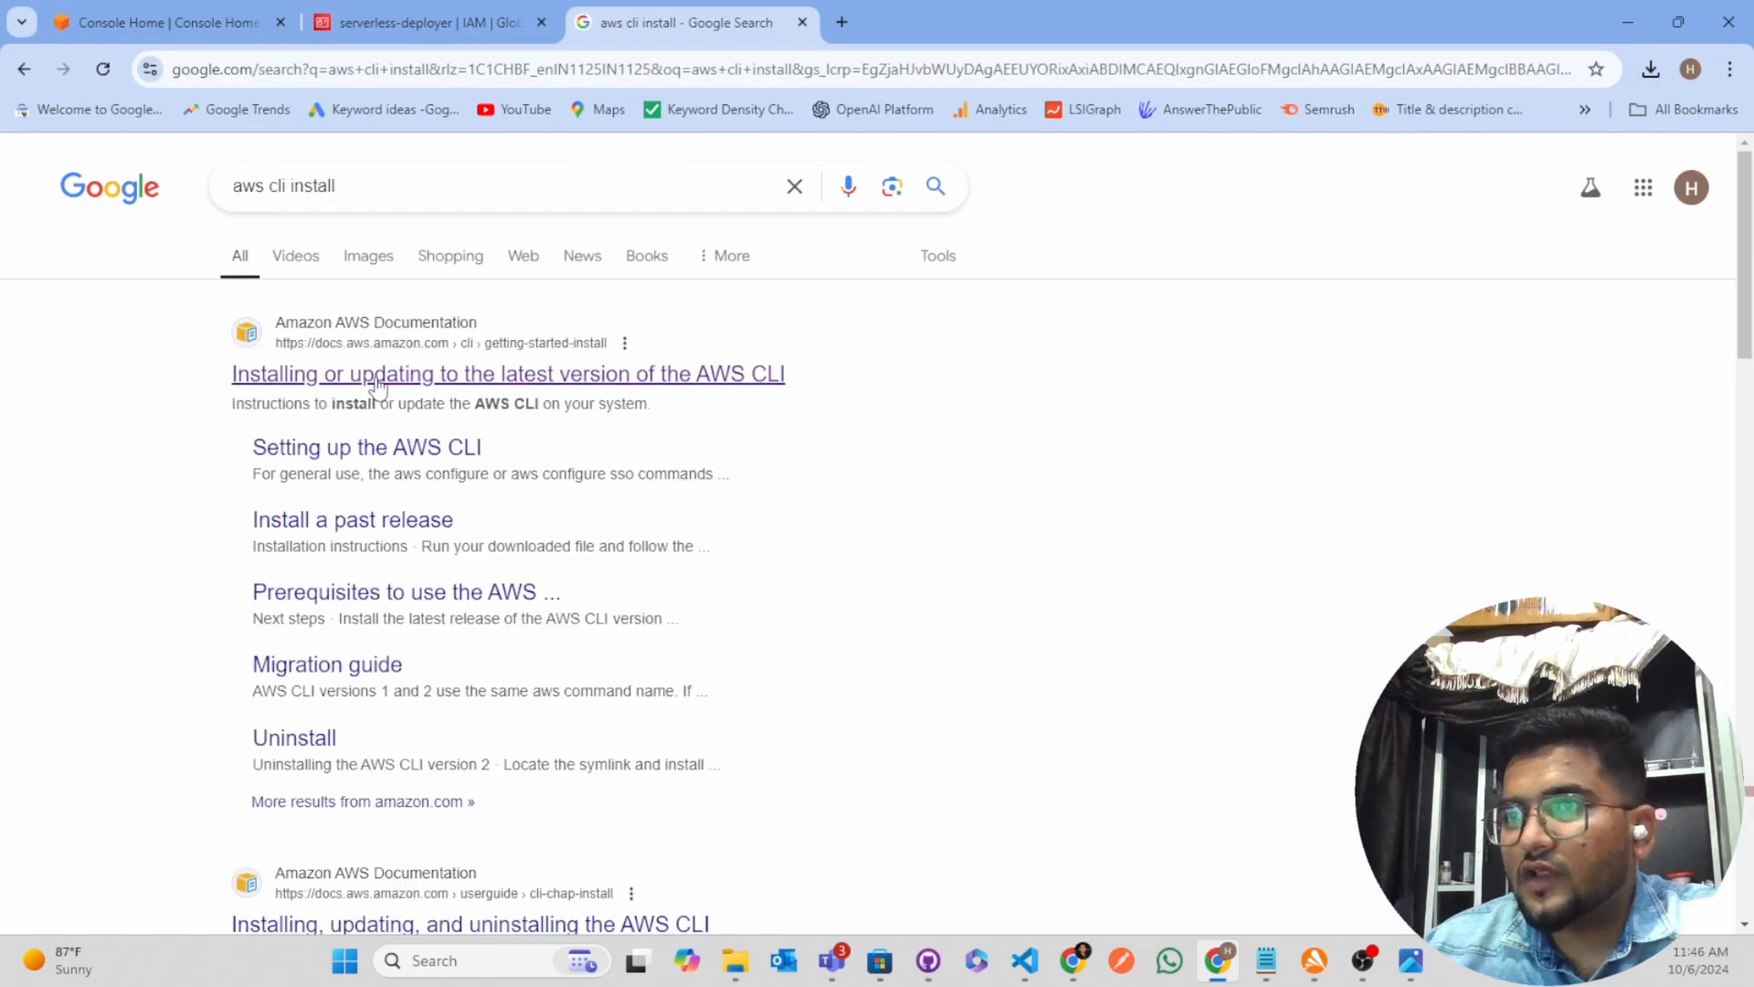
click(347, 379)
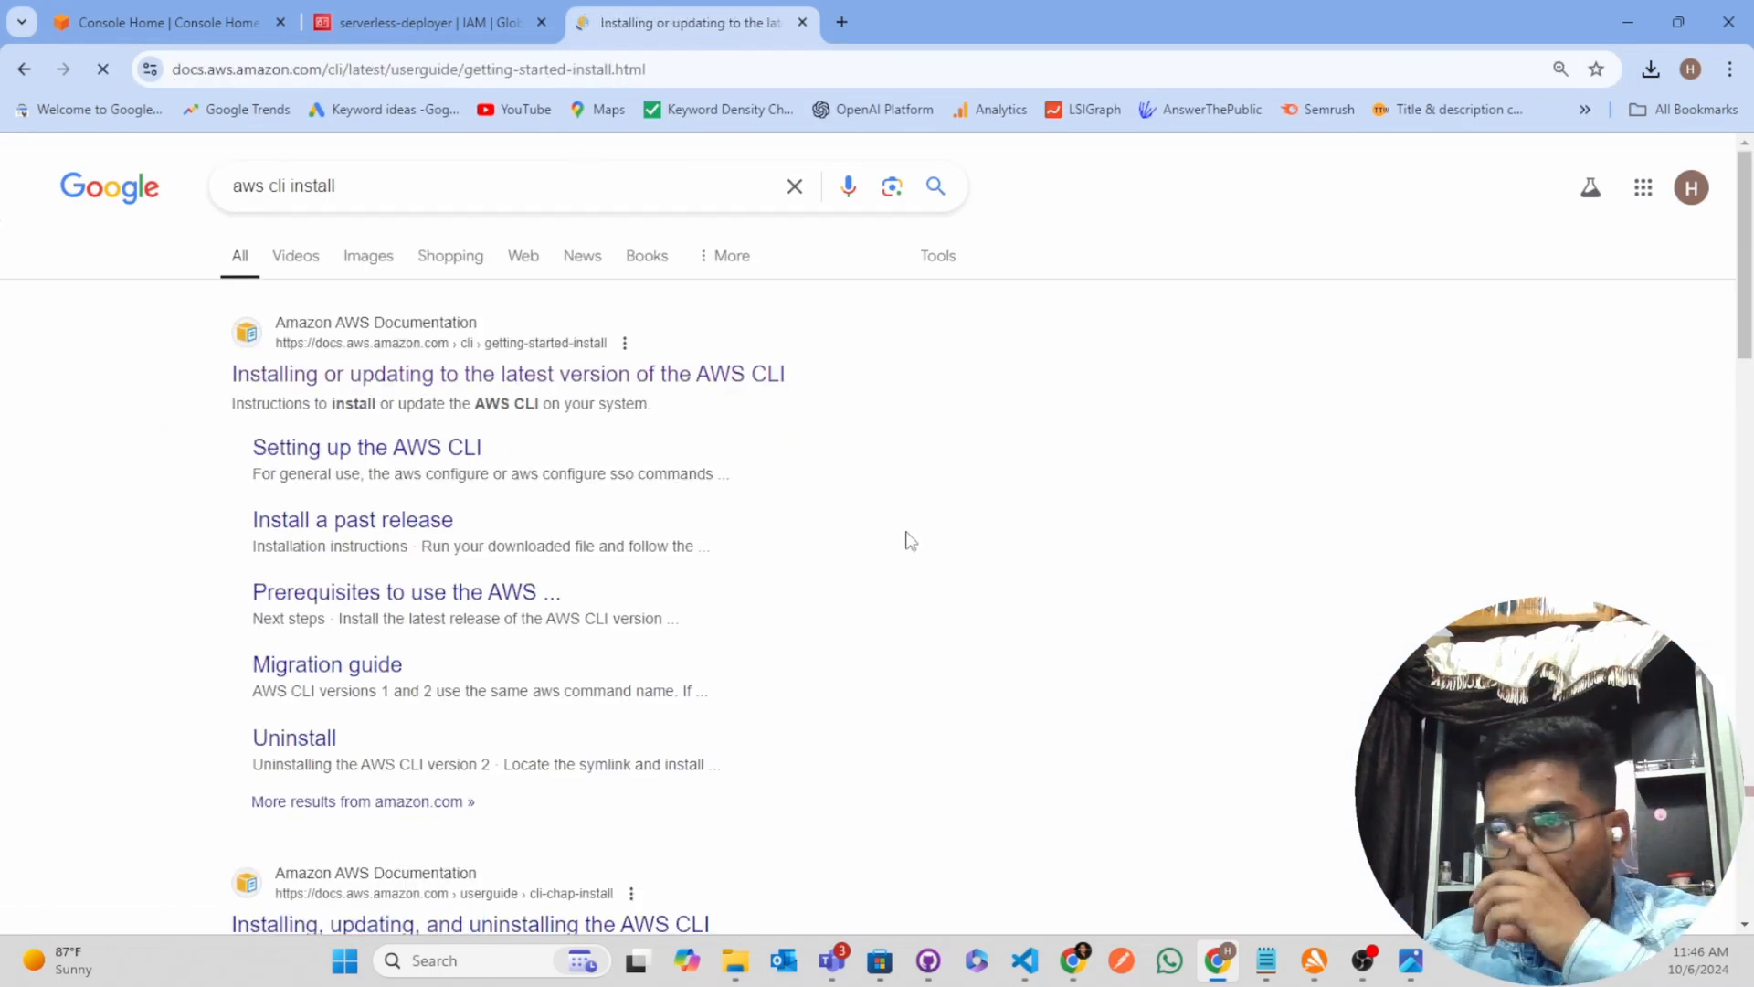
Expand the Windows installation instructions and download the AWSCLIV2.msi installer
scroll(352, 289, down, 5)
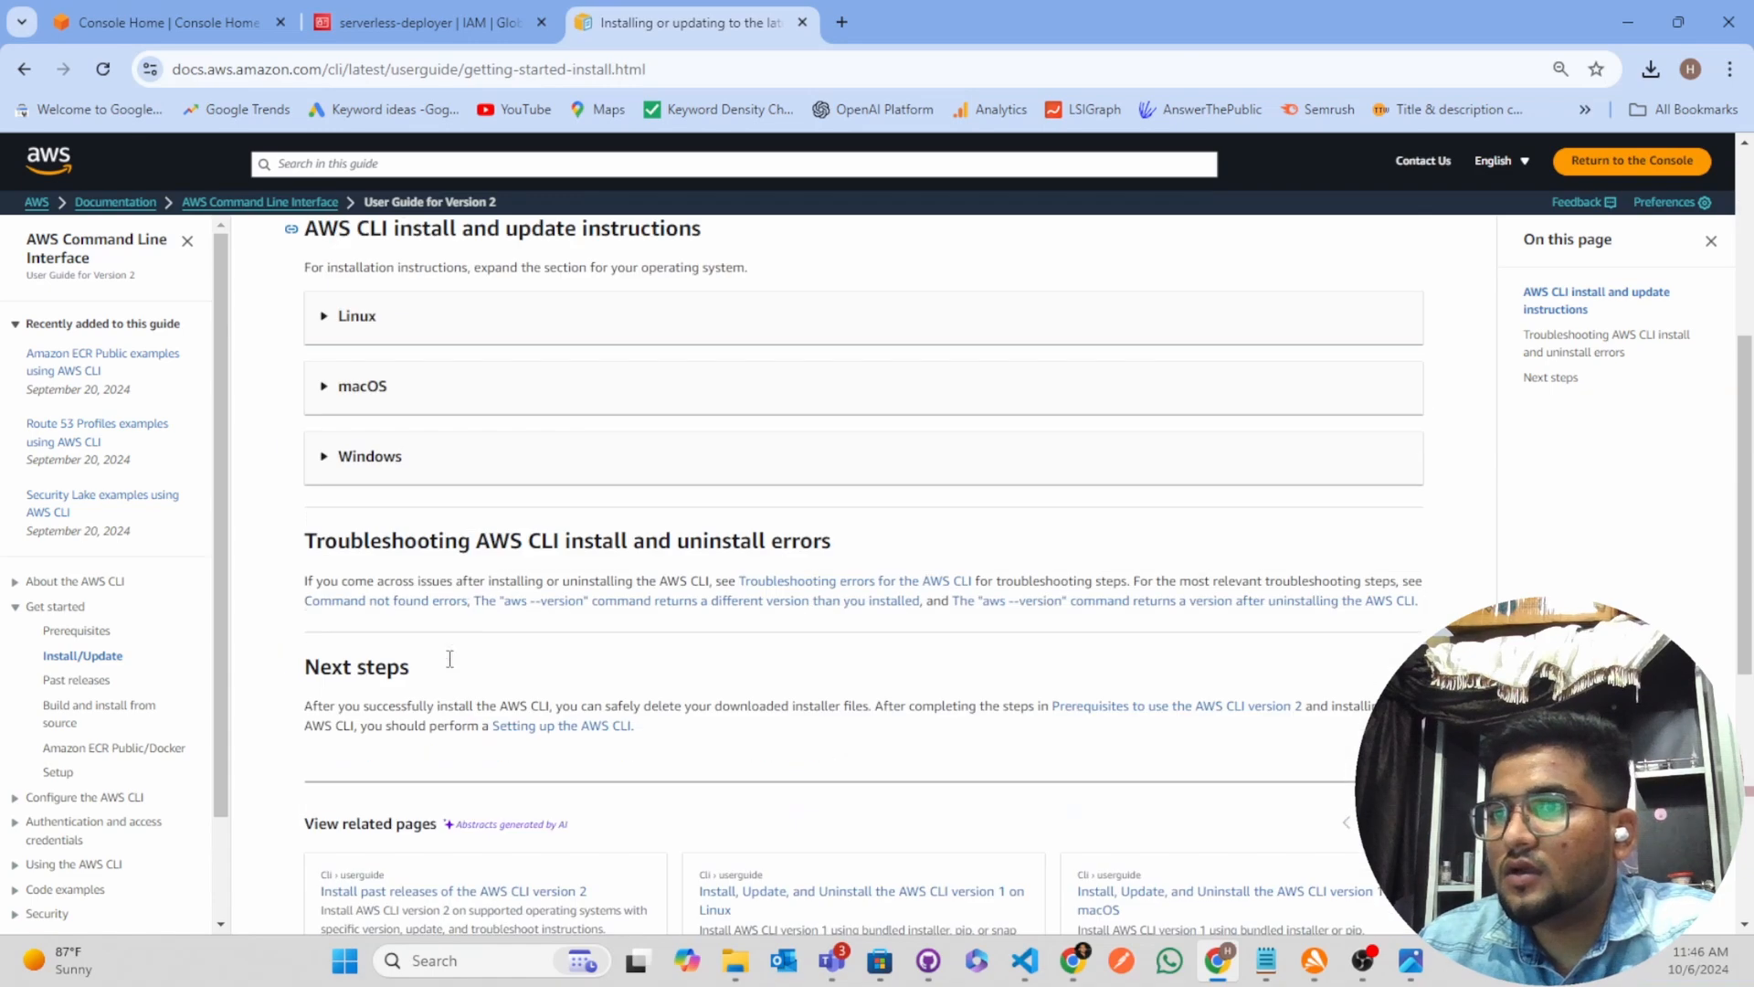
scroll(353, 289, up, 1)
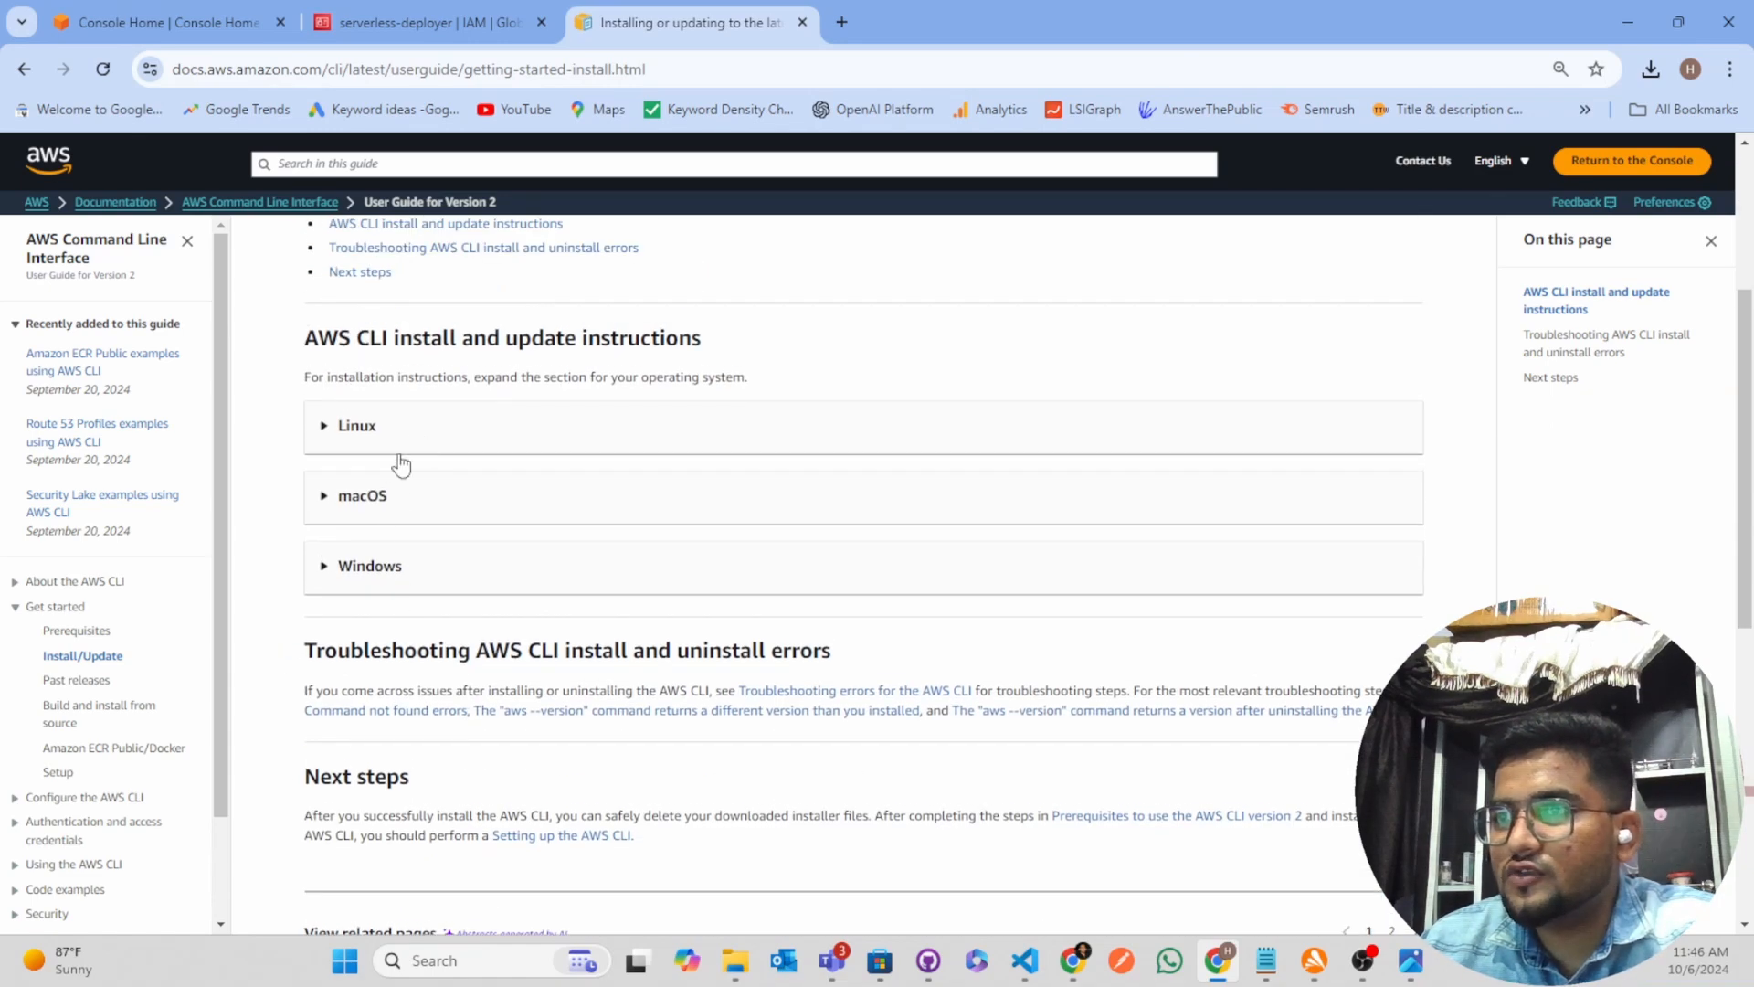
click(319, 579)
scroll(455, 528, down, 3)
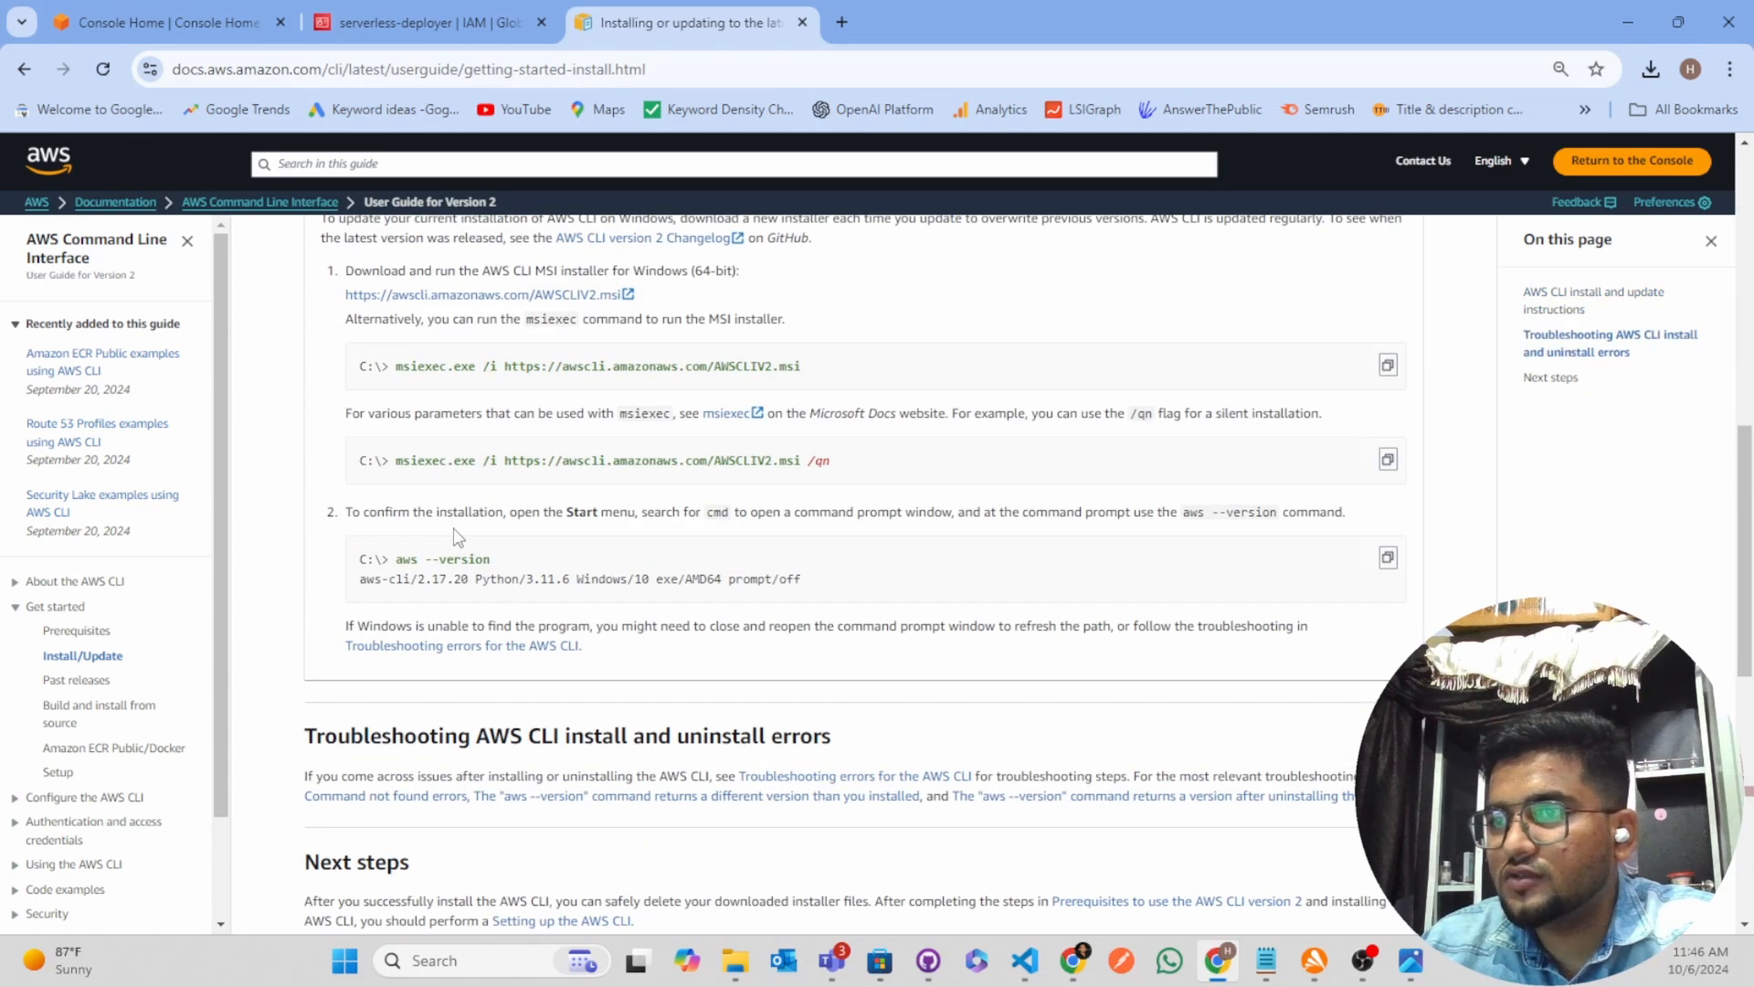
scroll(455, 528, up, 1)
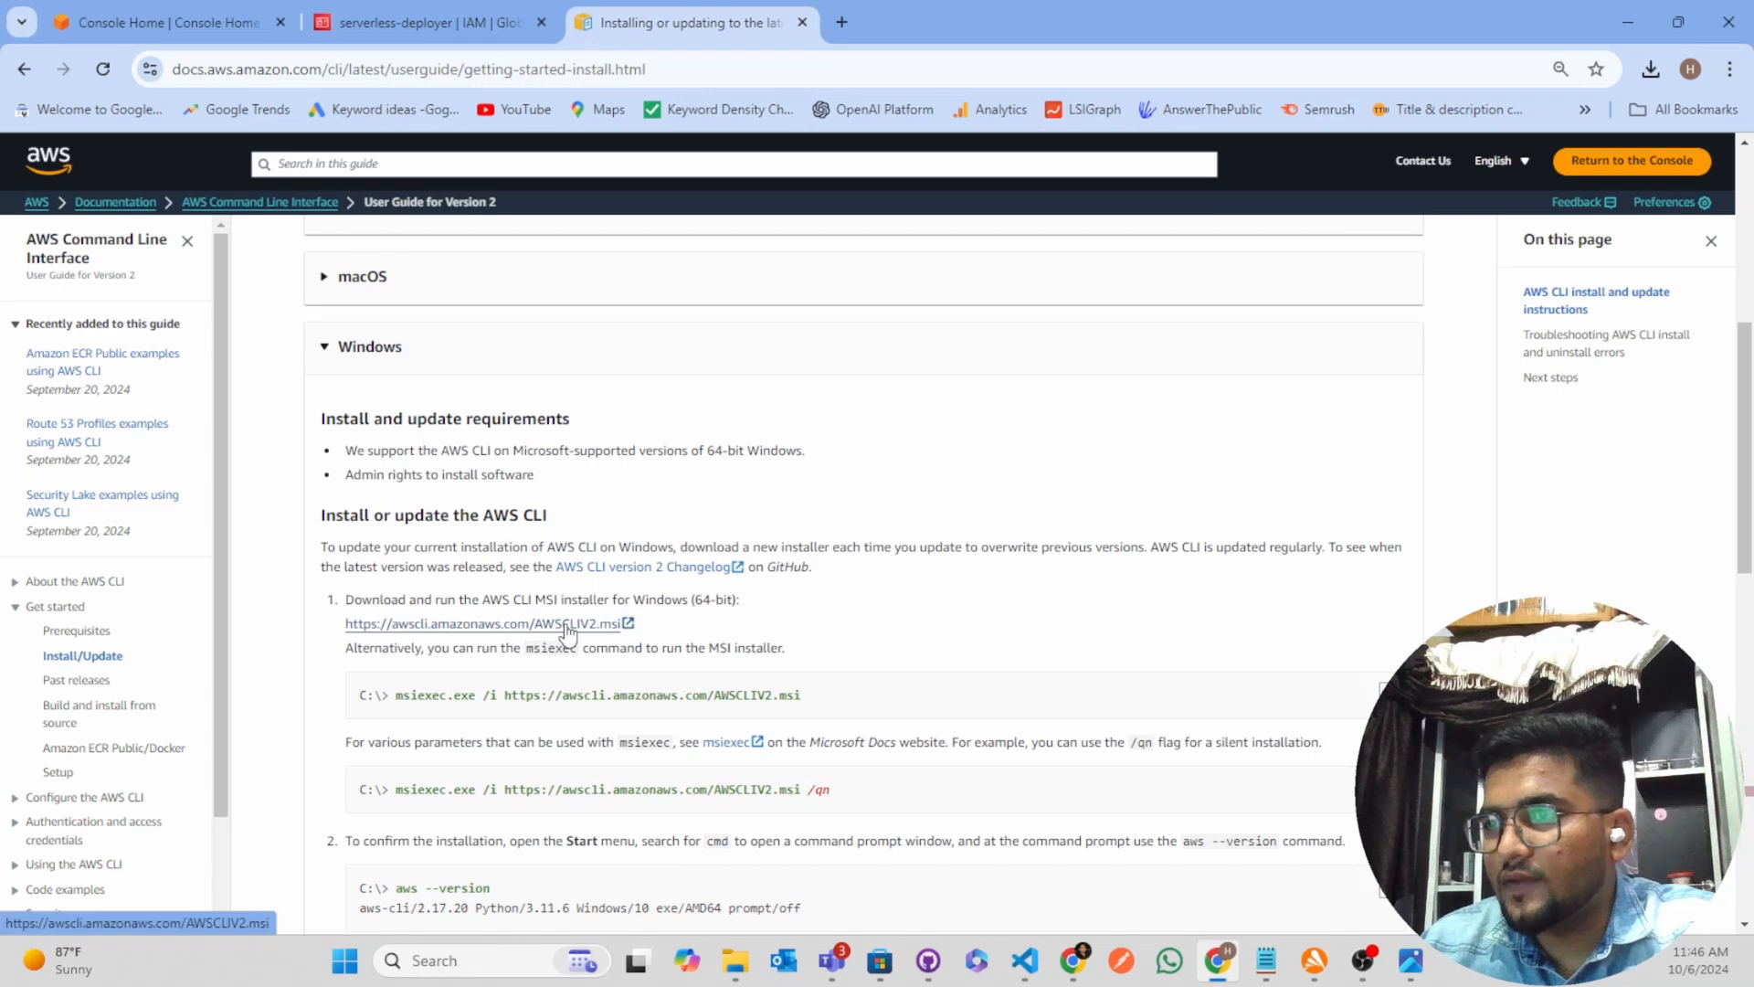
click(567, 624)
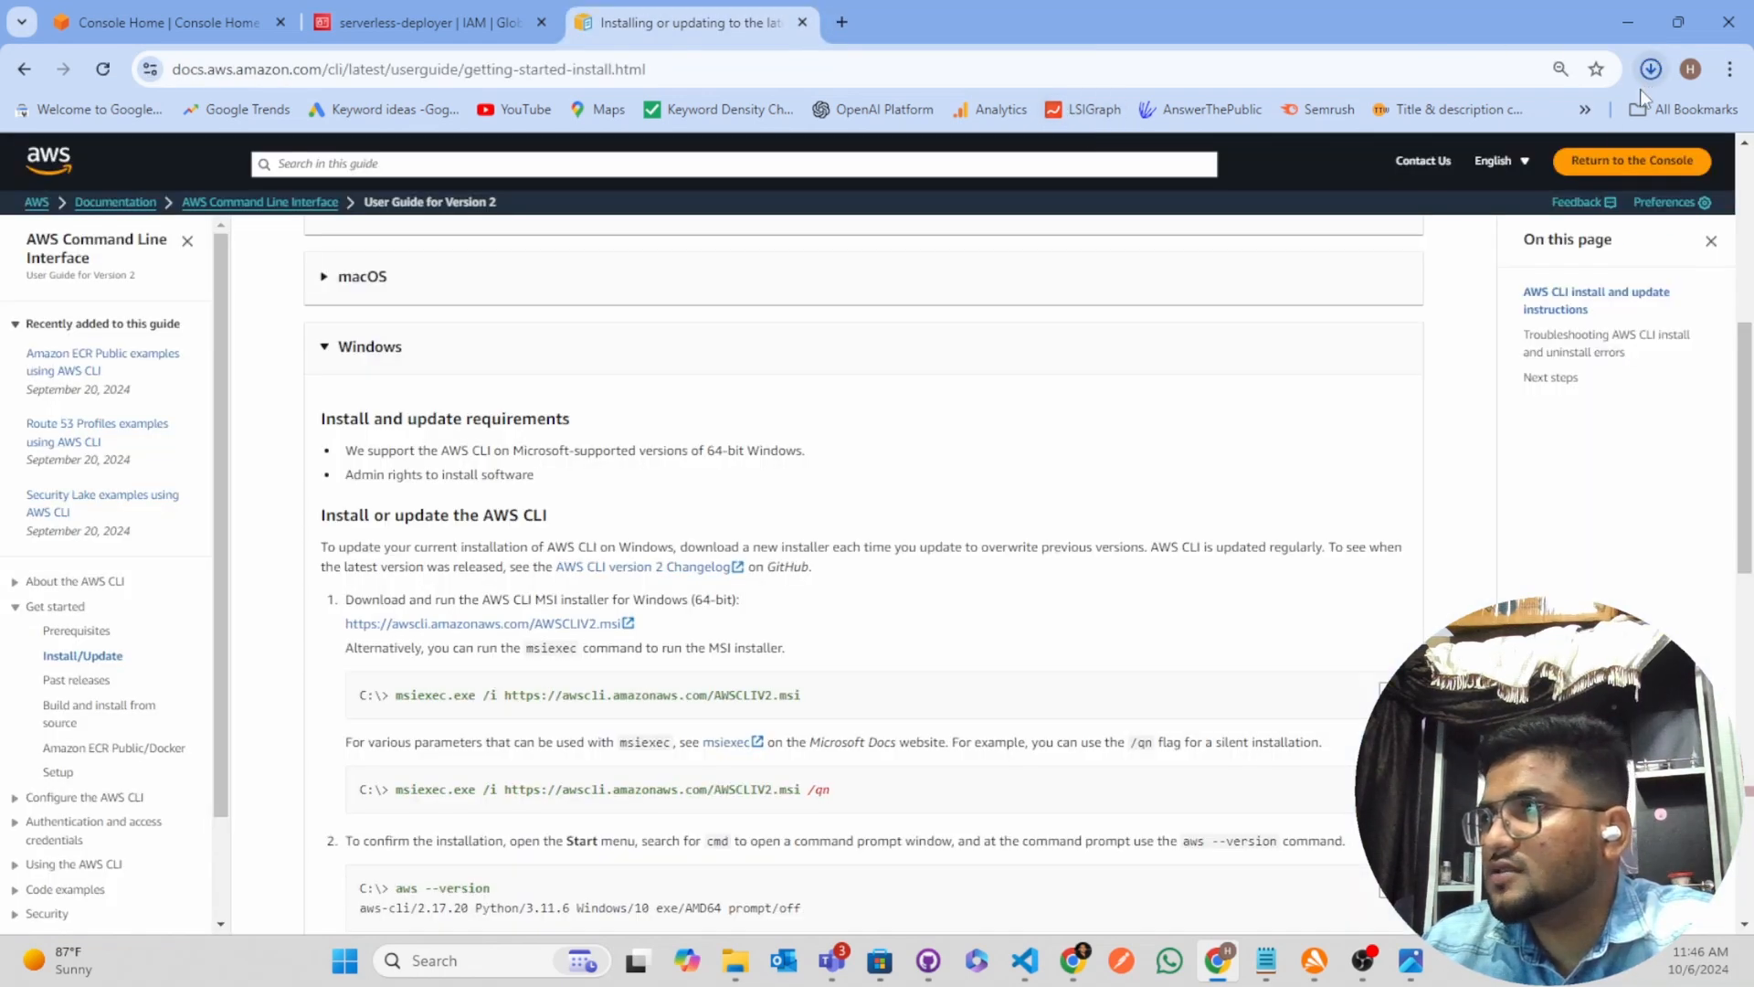
Run the downloaded AWSCLIV2.msi installer, accept the license agreement and start the installation with the default features and location
click(1650, 70)
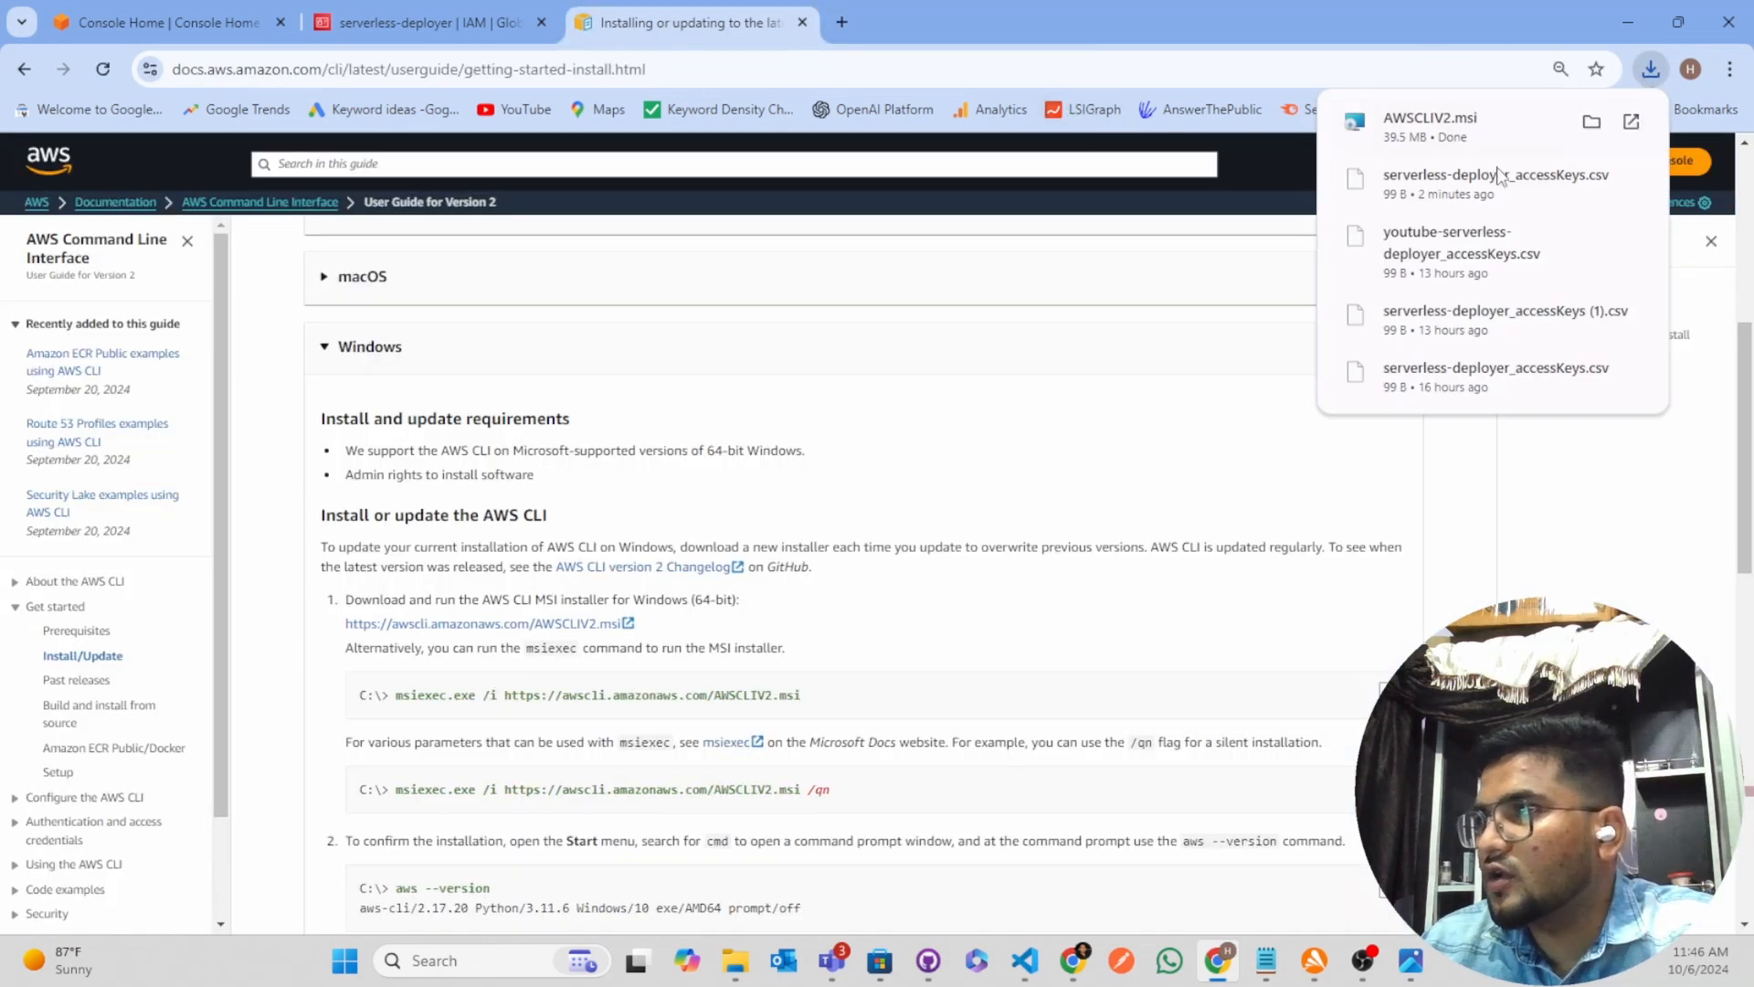
click(1399, 127)
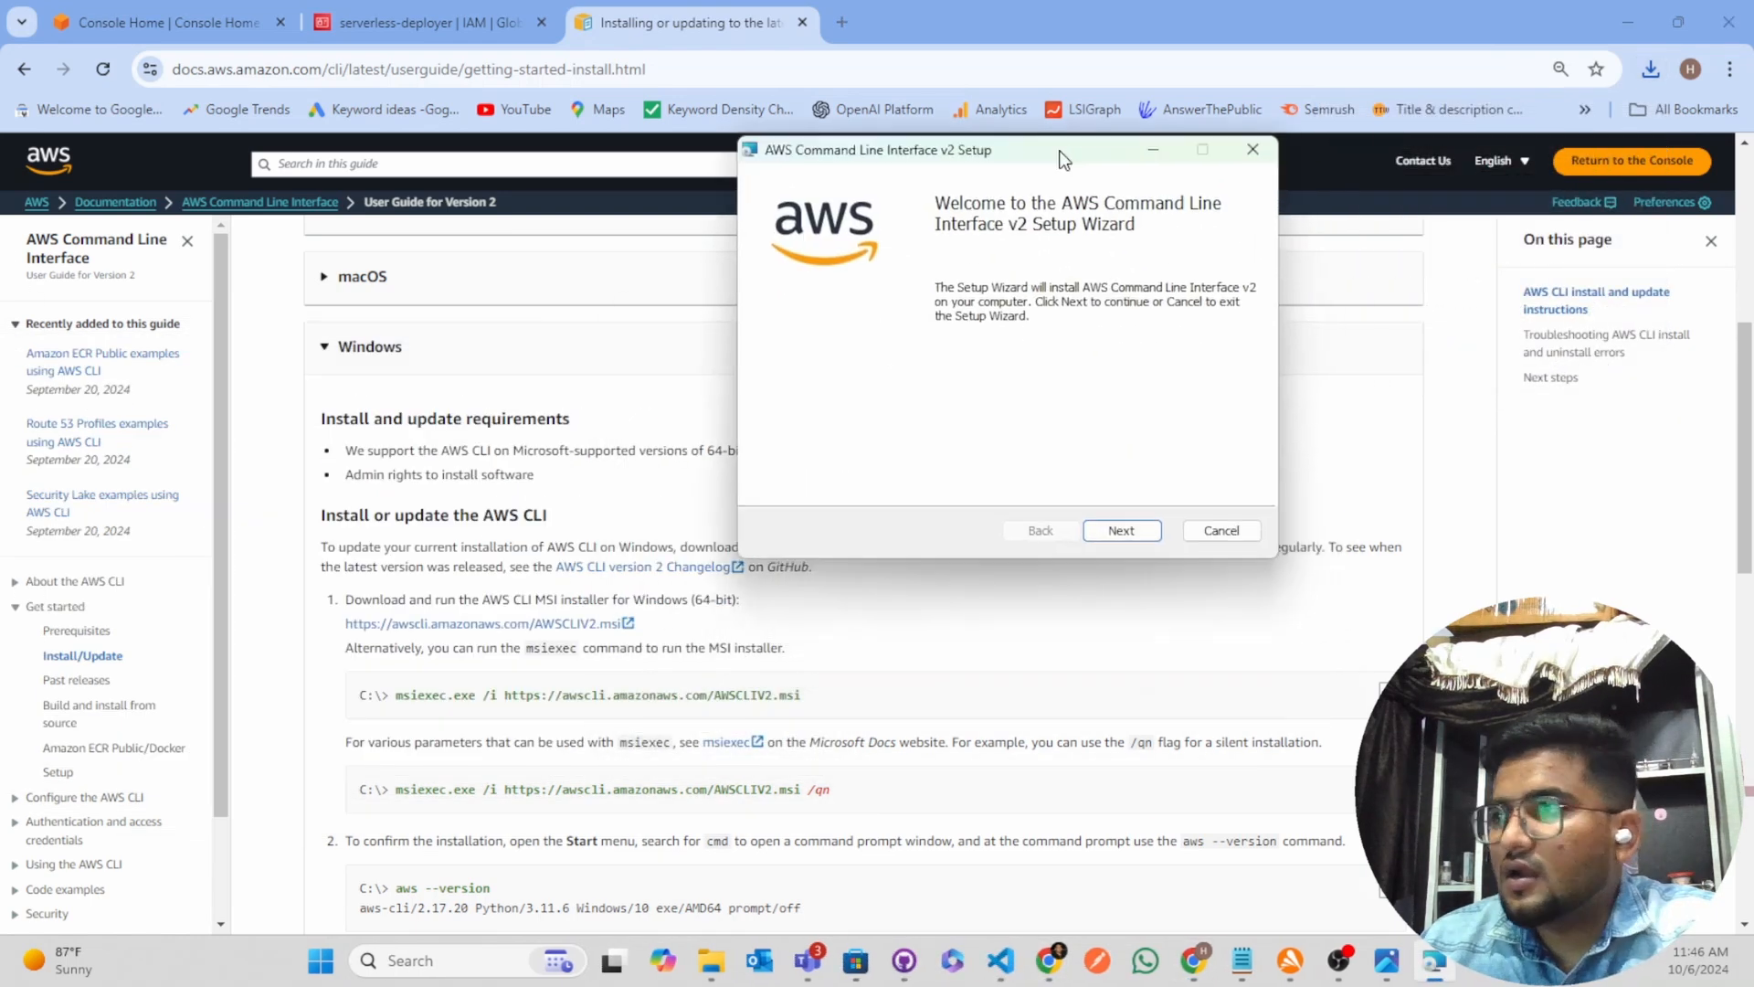
click(932, 530)
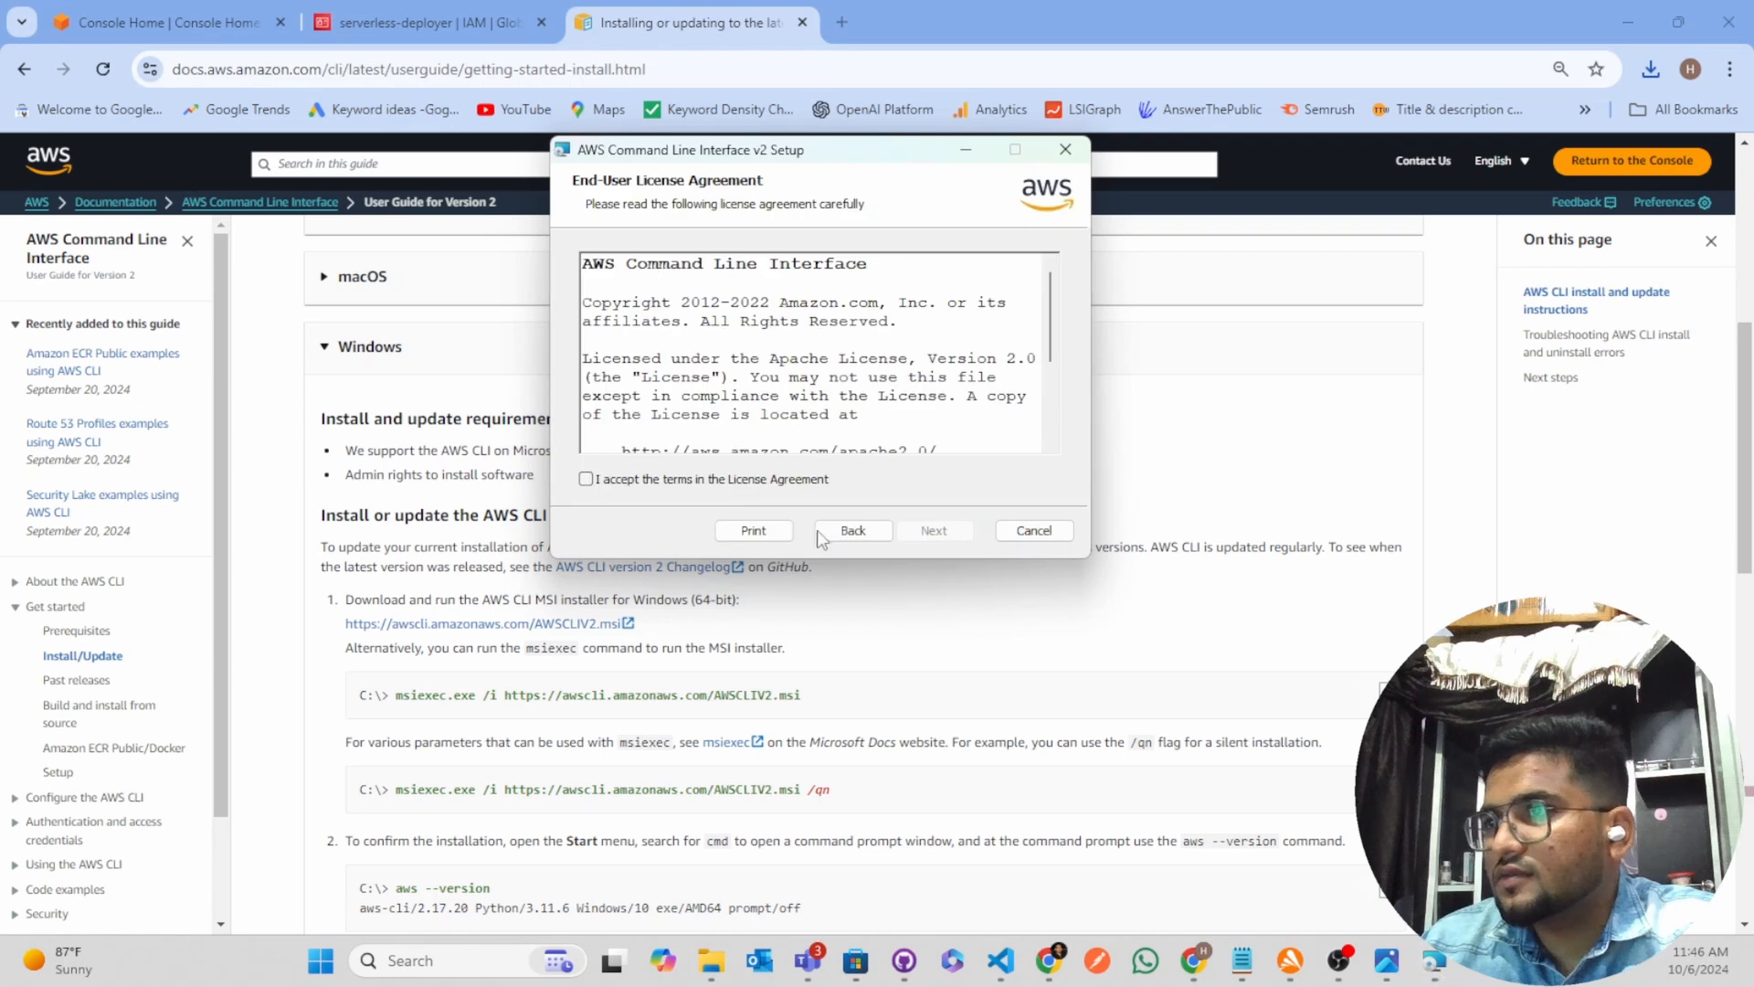
click(607, 483)
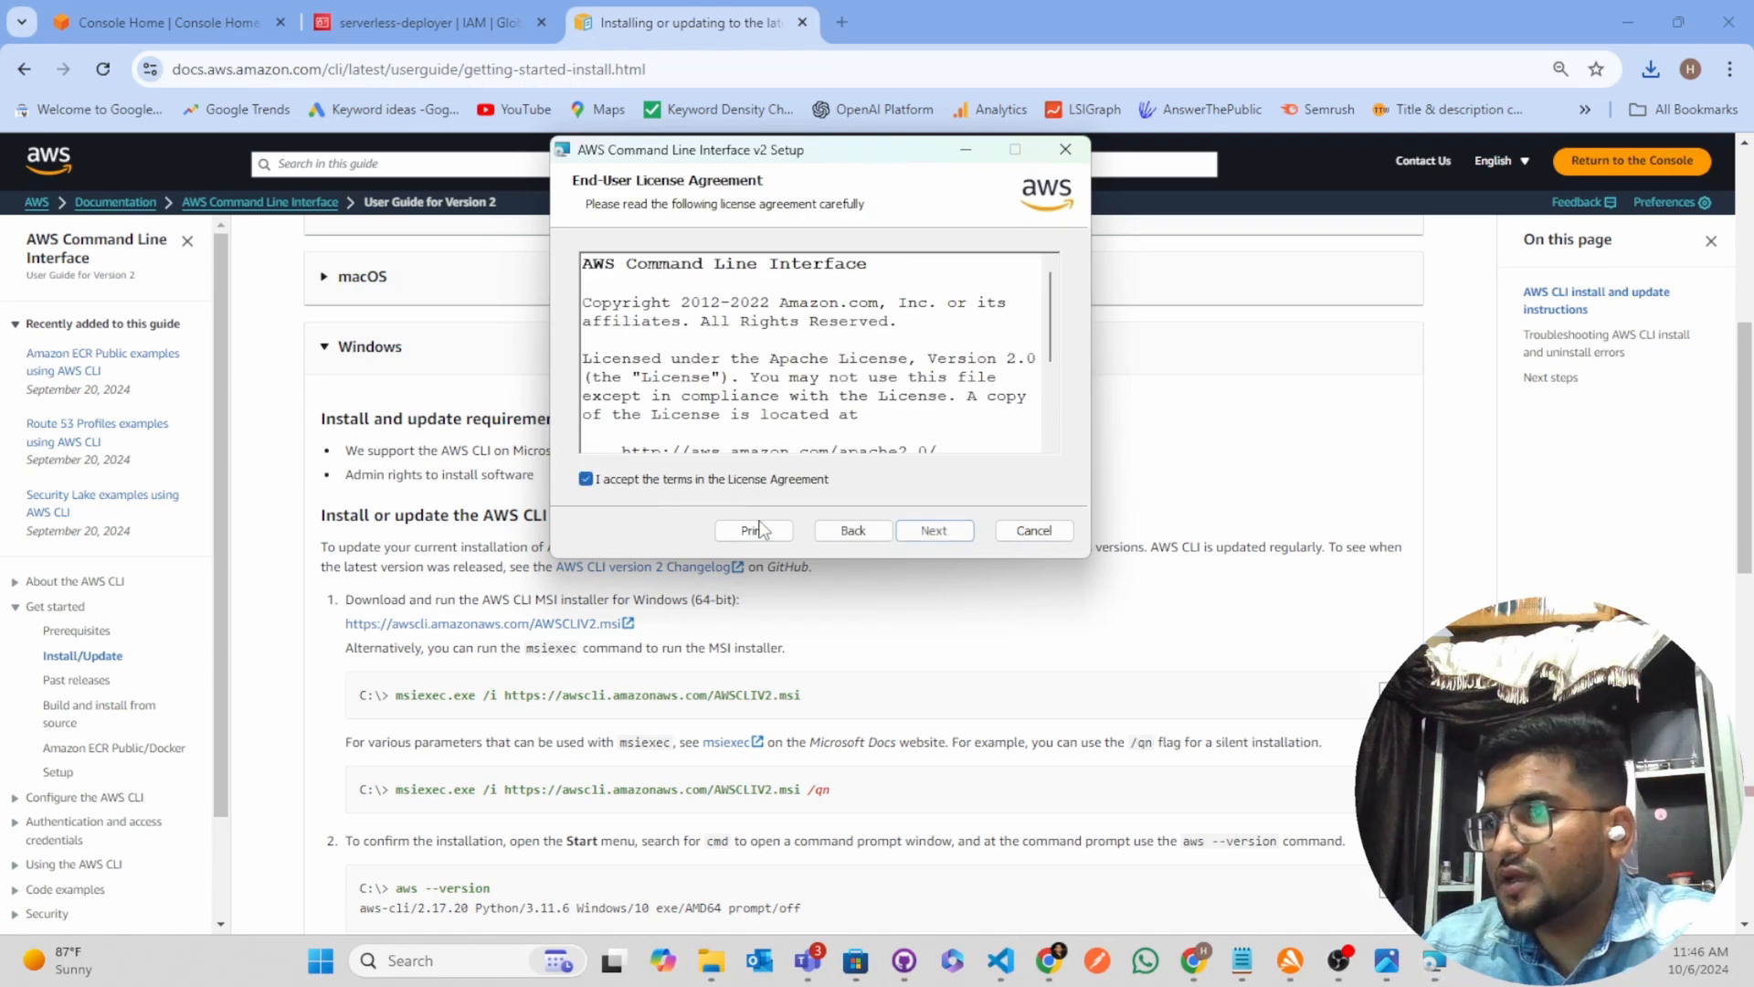
click(935, 530)
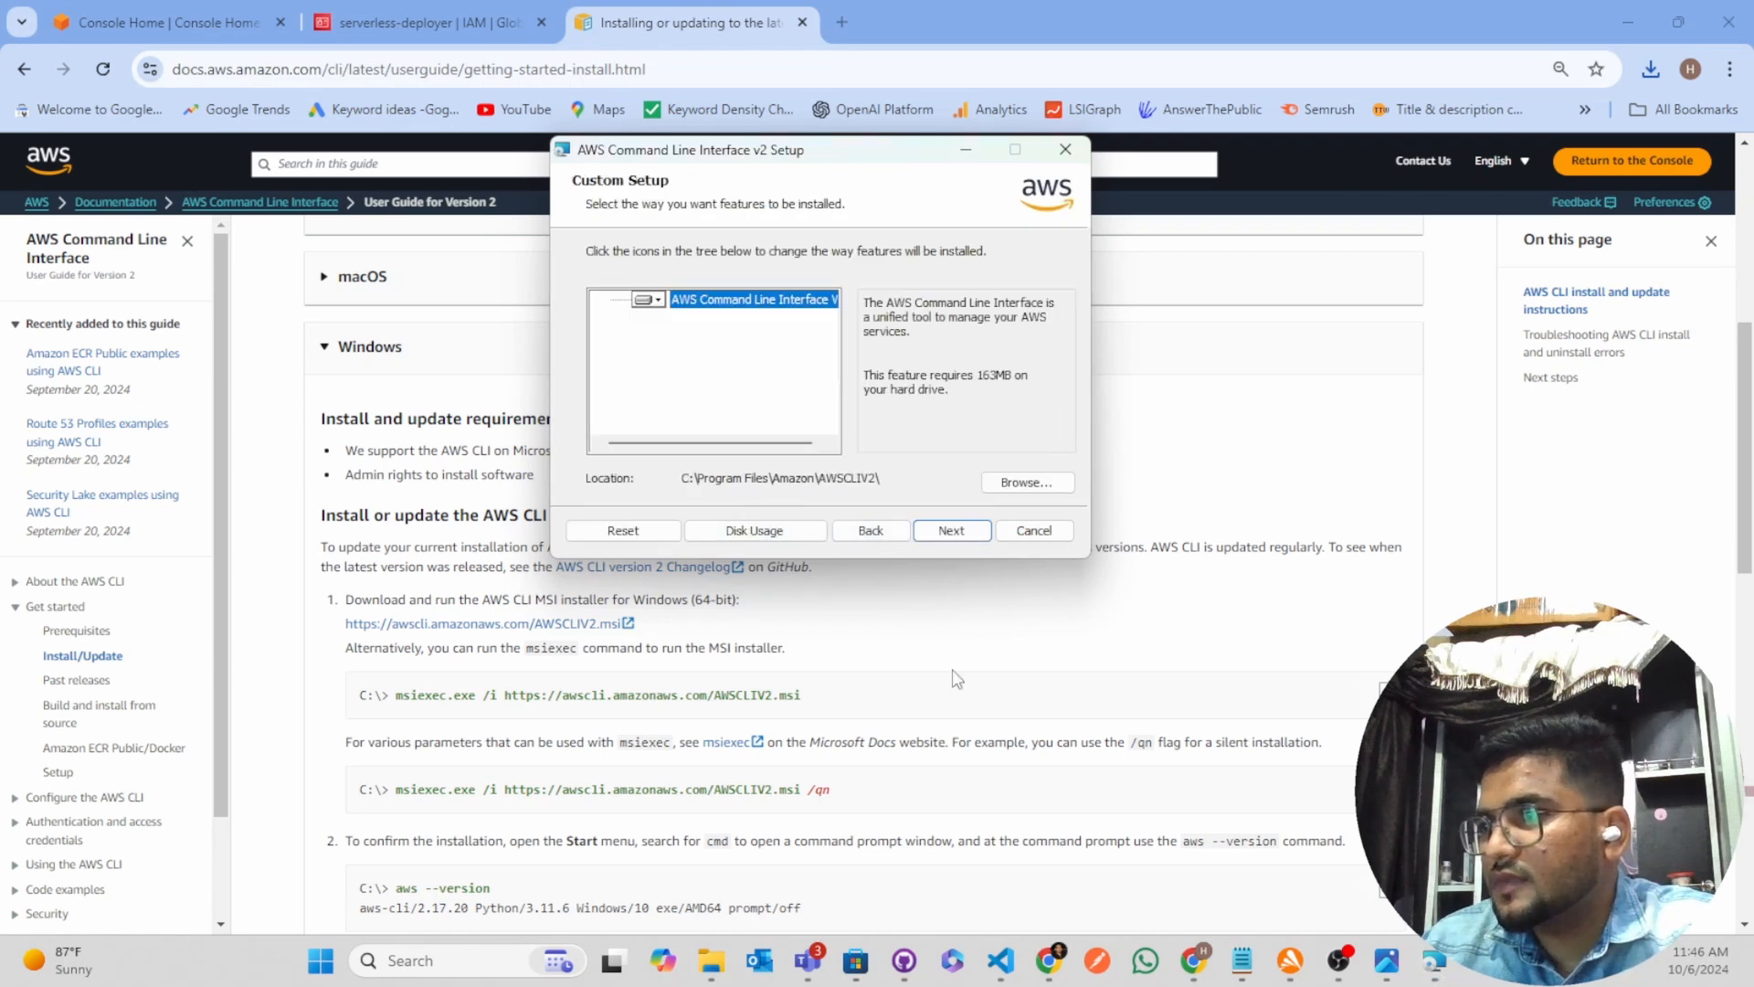
click(951, 530)
click(936, 528)
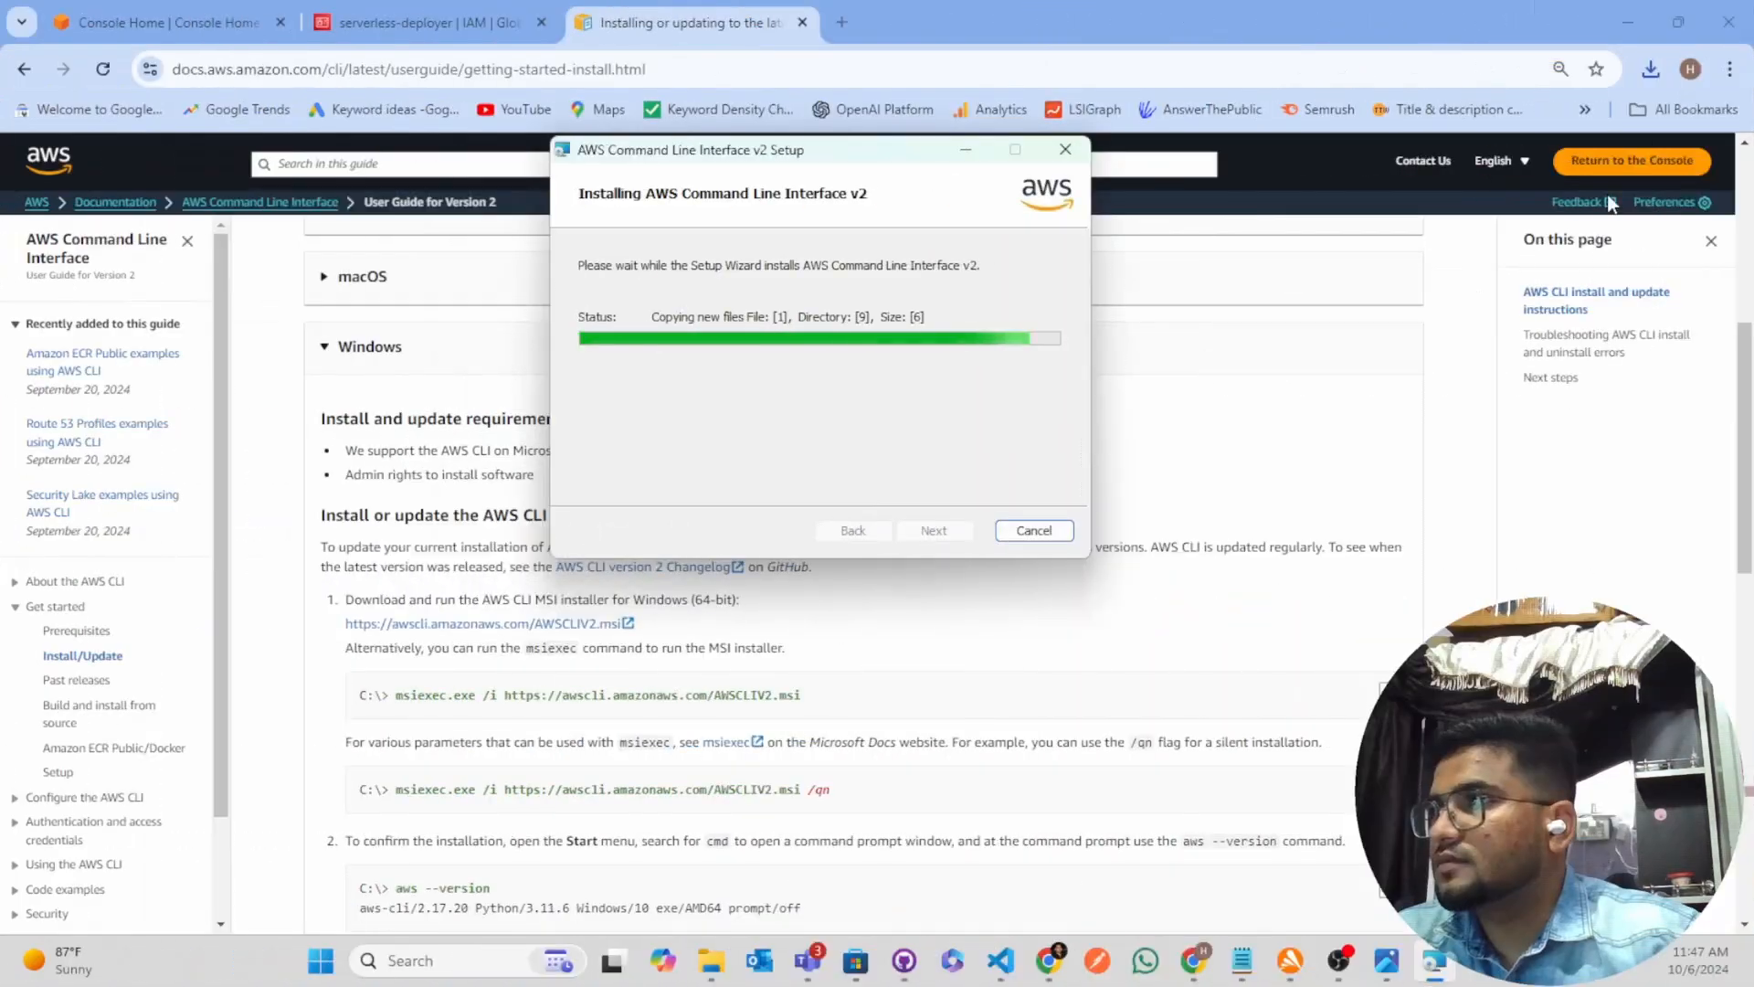
Open the most recently downloaded serverless-deployer_accessKeys.csv in Visual Studio Code just once, allowing the untrusted file in the workspace
click(1658, 68)
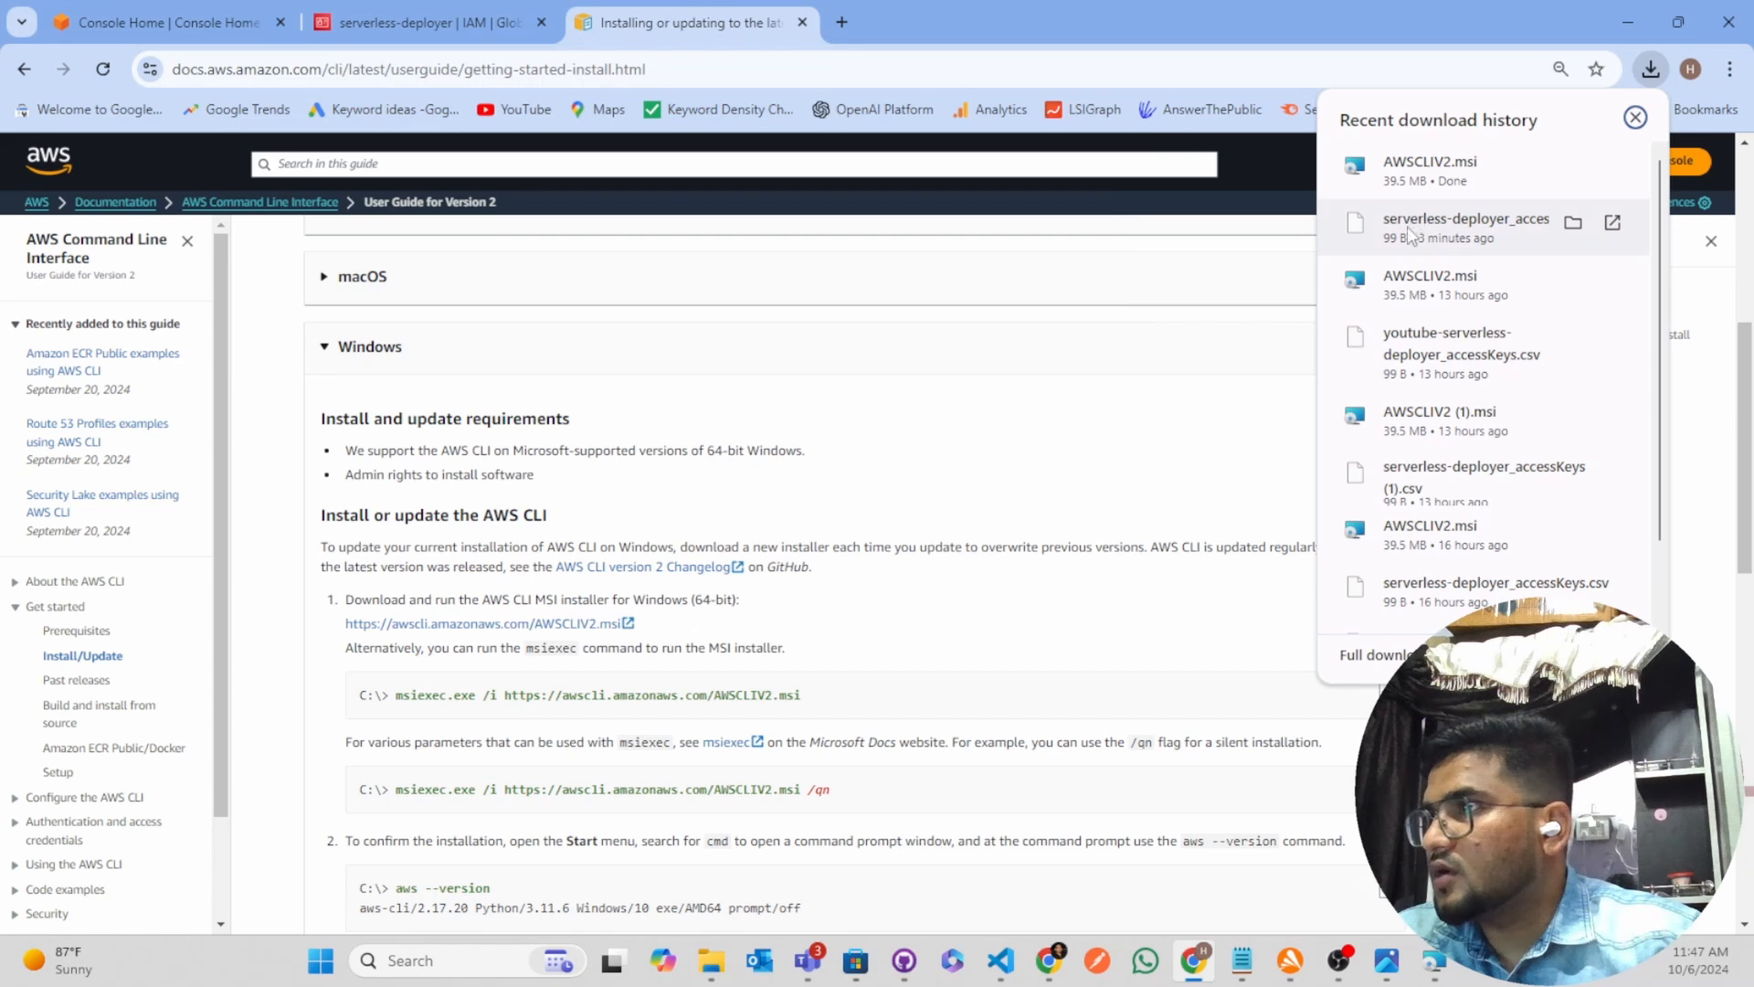
click(1412, 240)
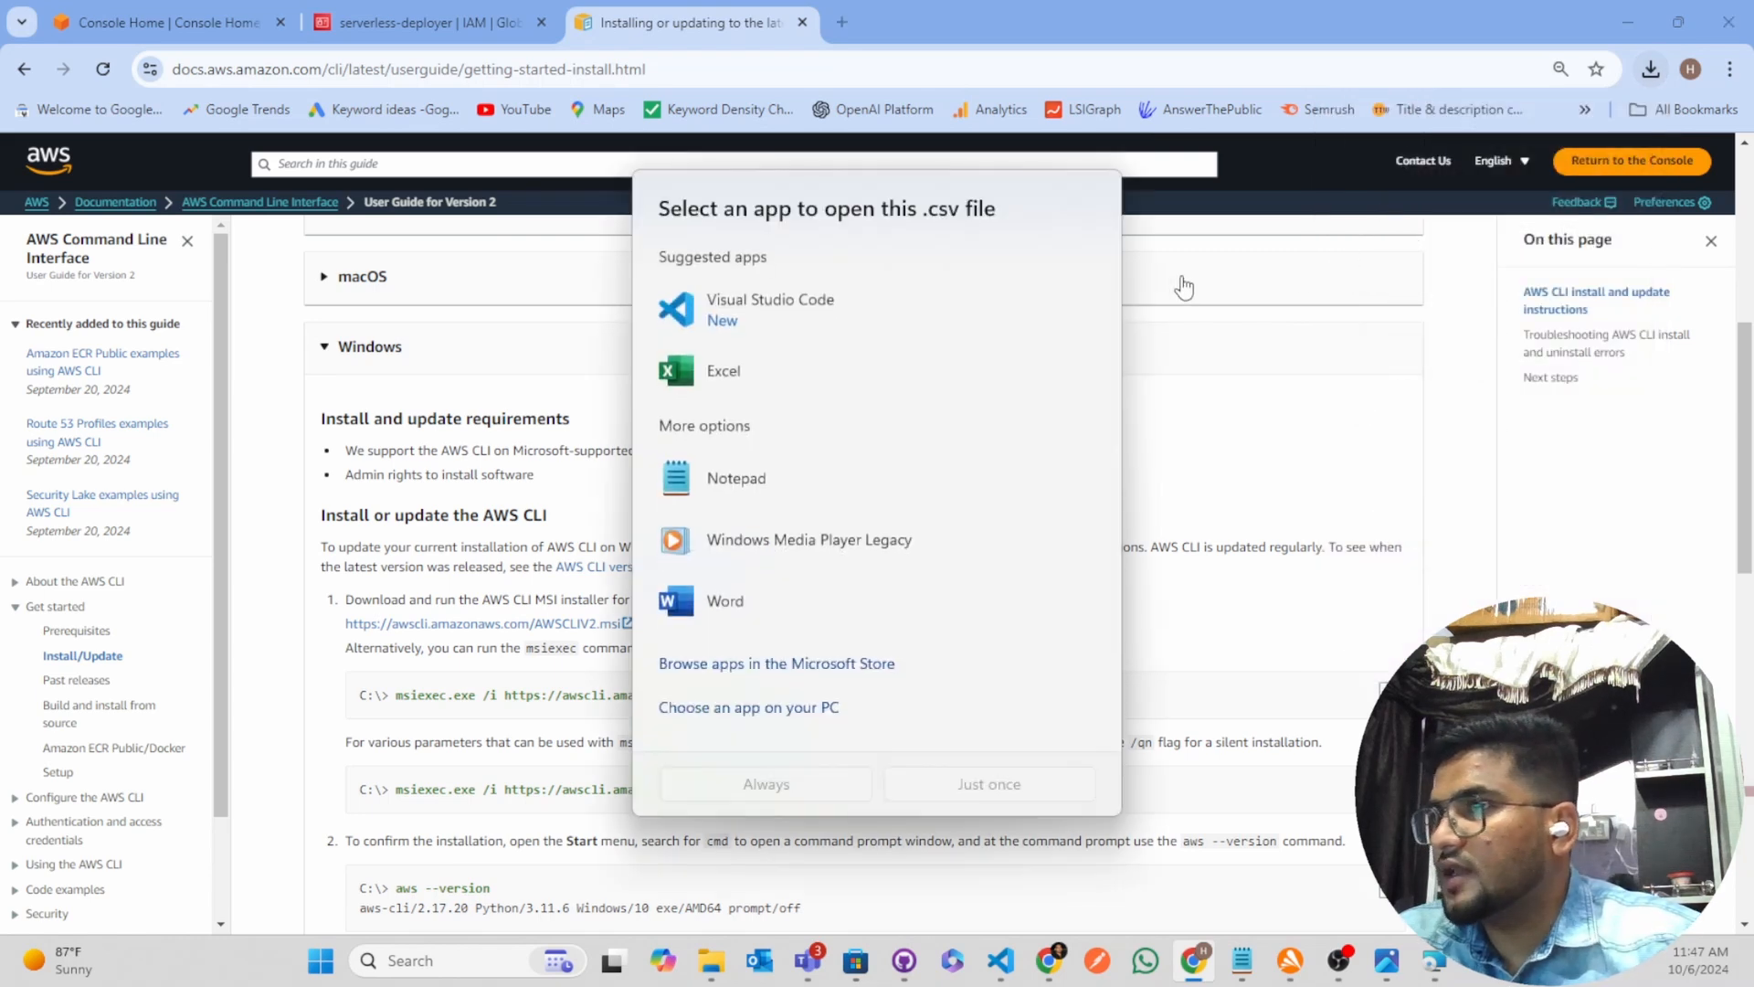
click(744, 299)
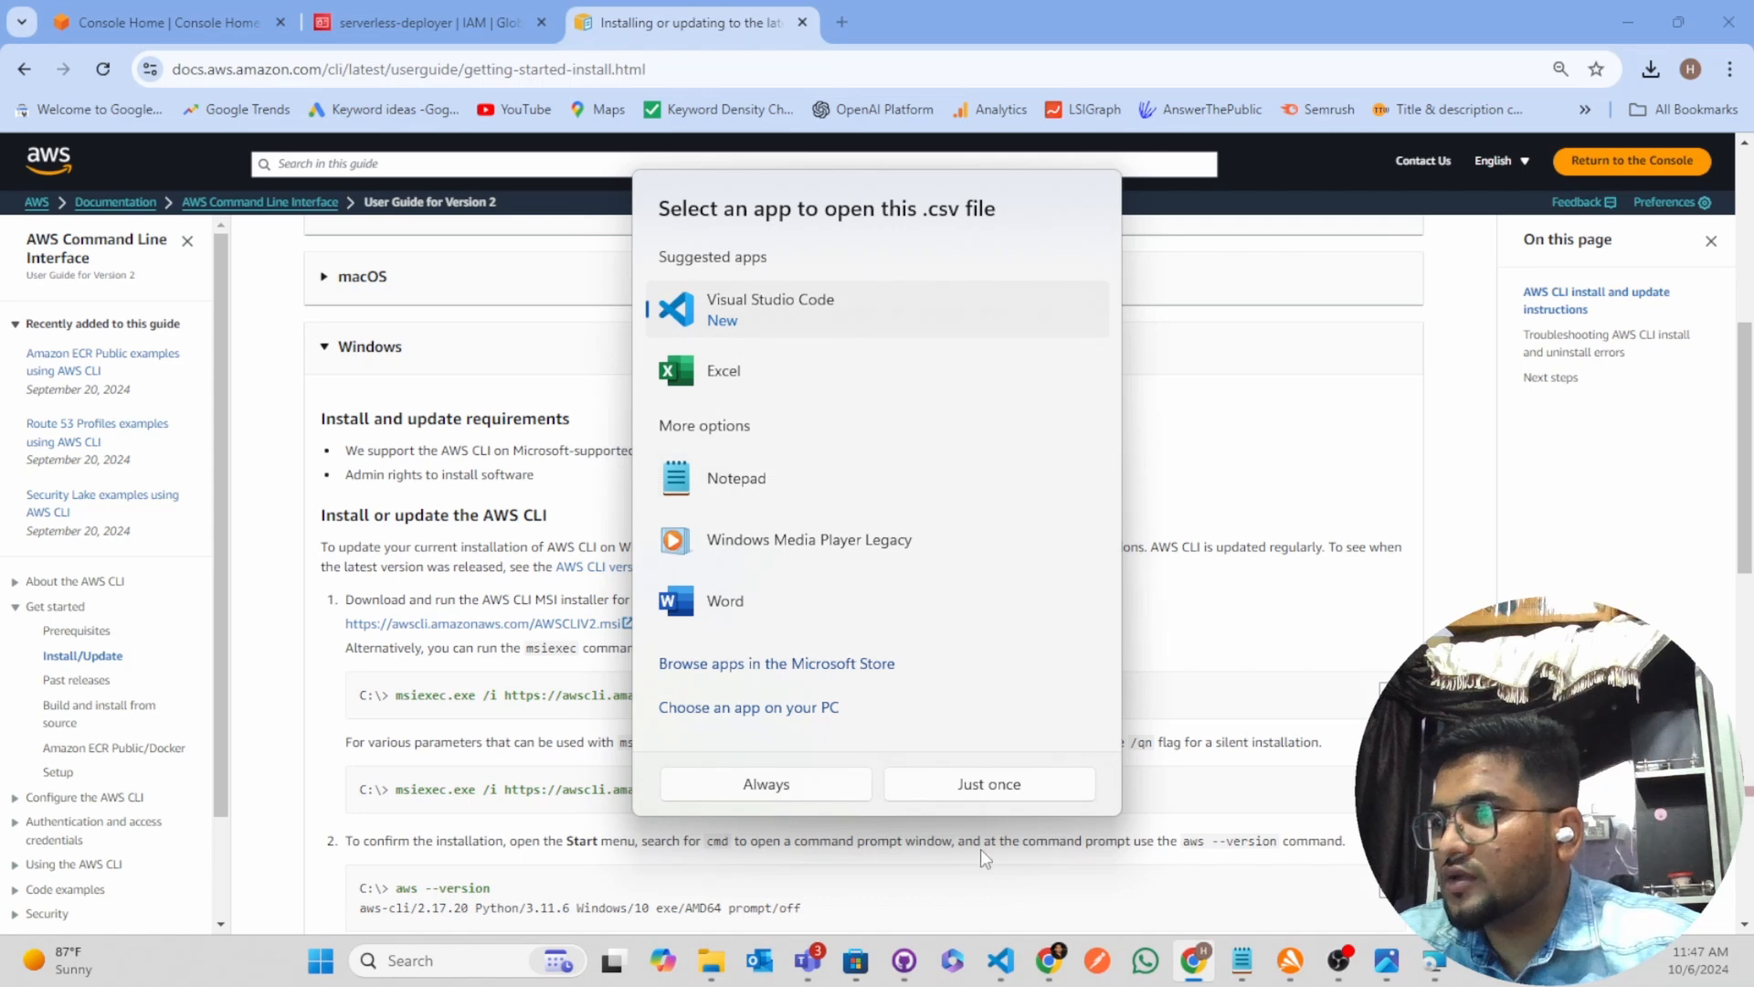
click(991, 791)
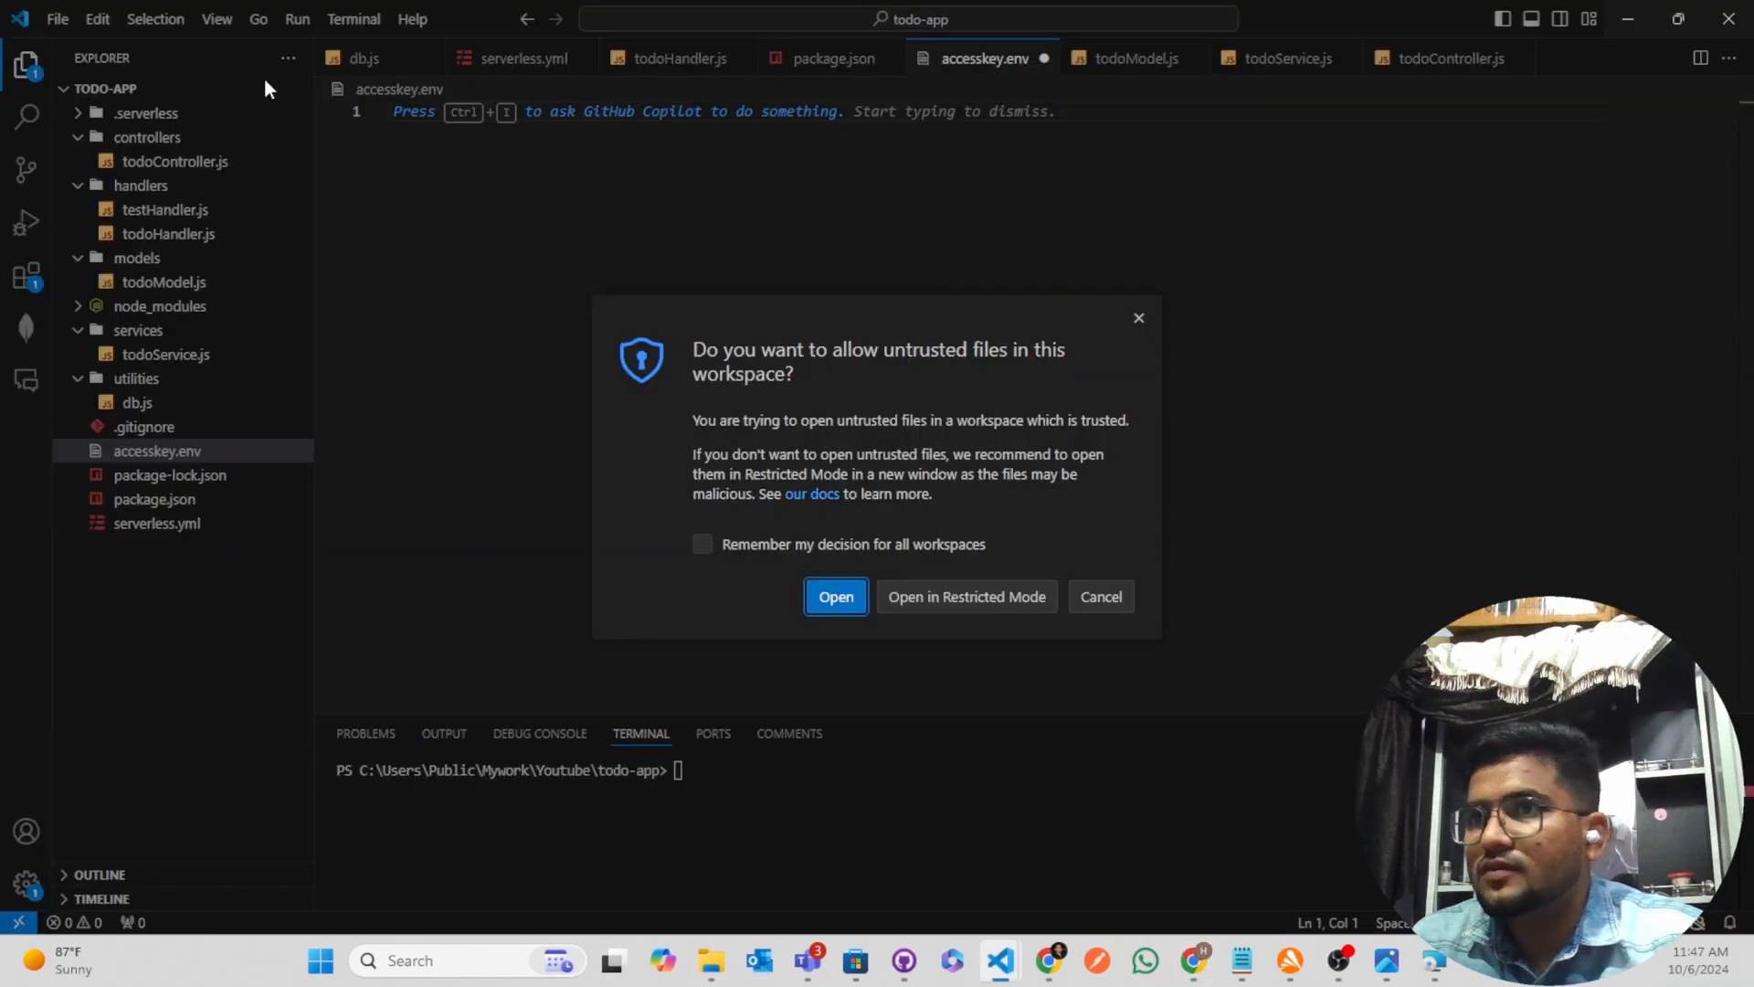
click(833, 596)
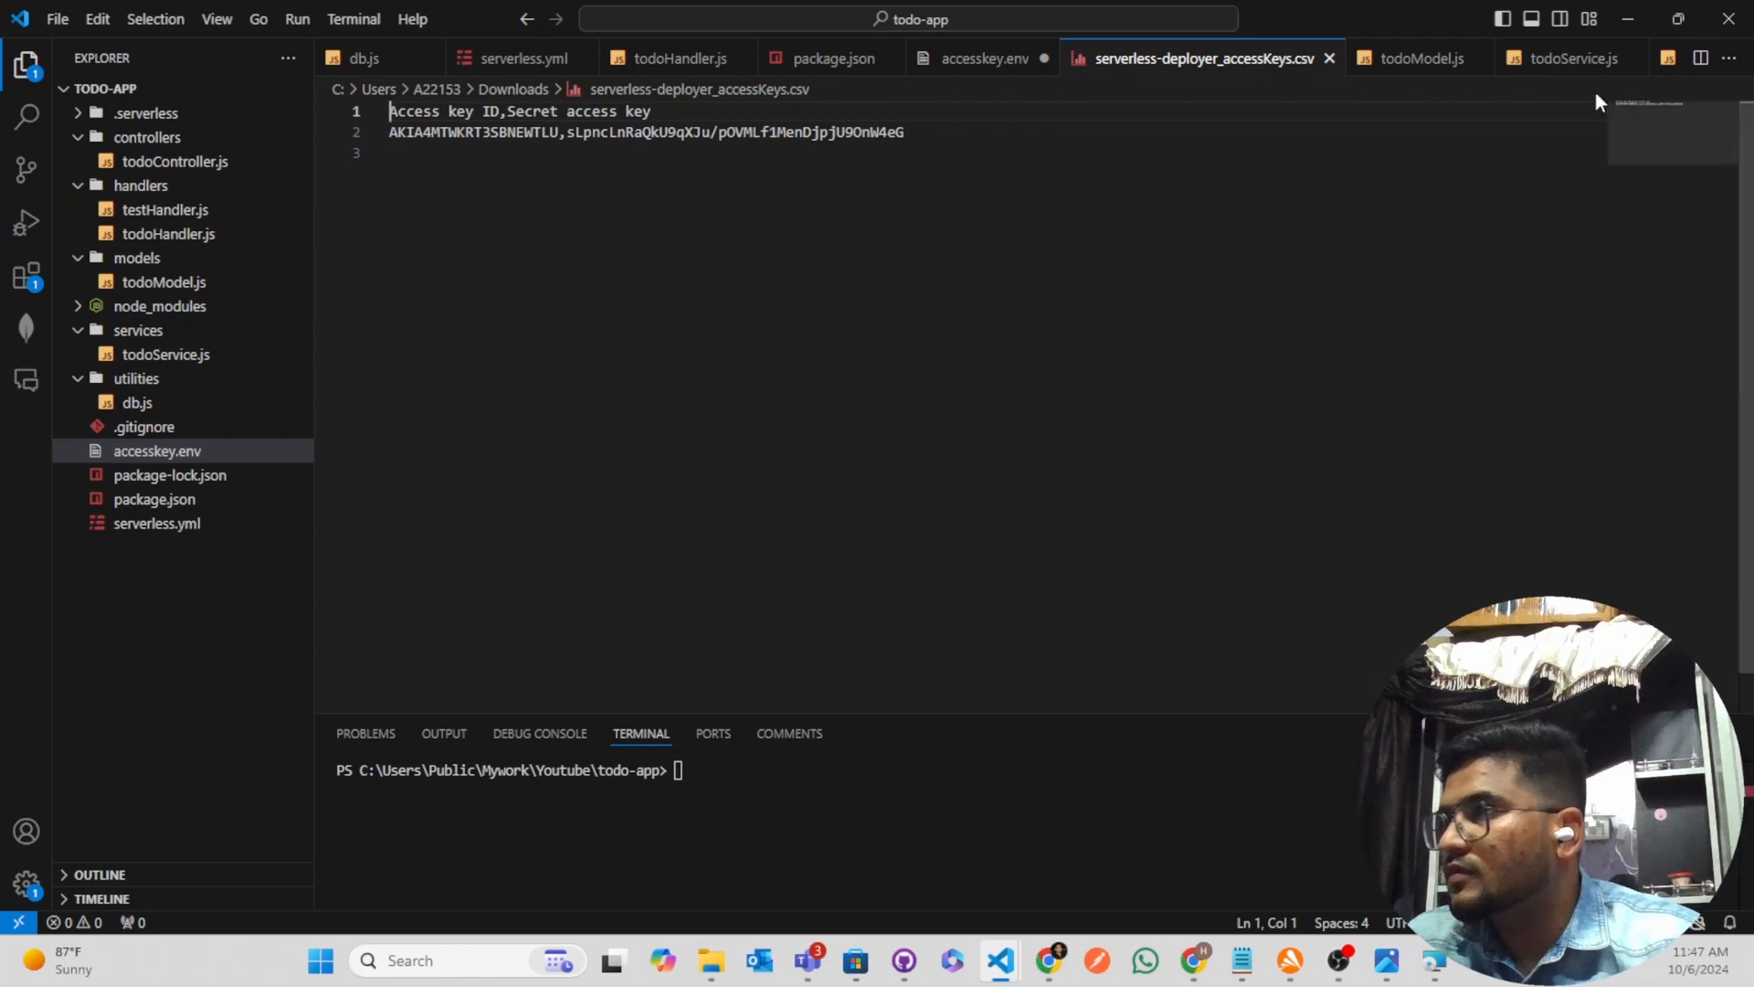
Return to the AWS Command Line Interface v2 Setup wizard and finish the installation
click(1628, 19)
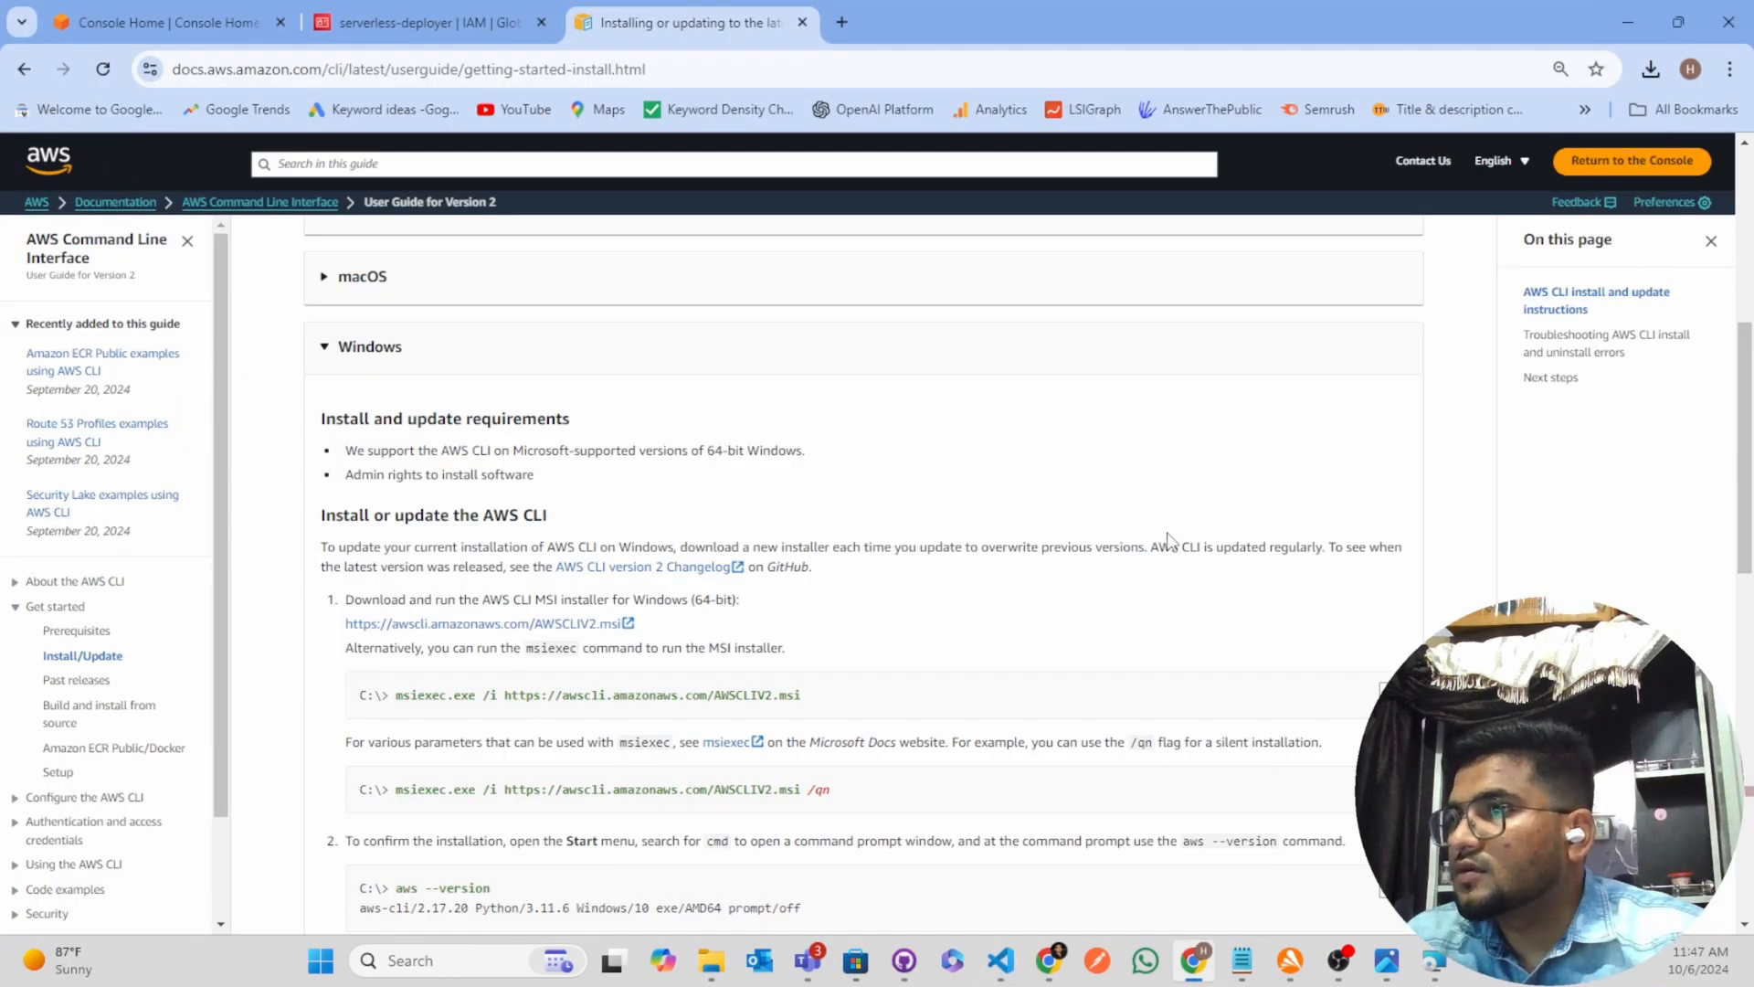
click(1434, 959)
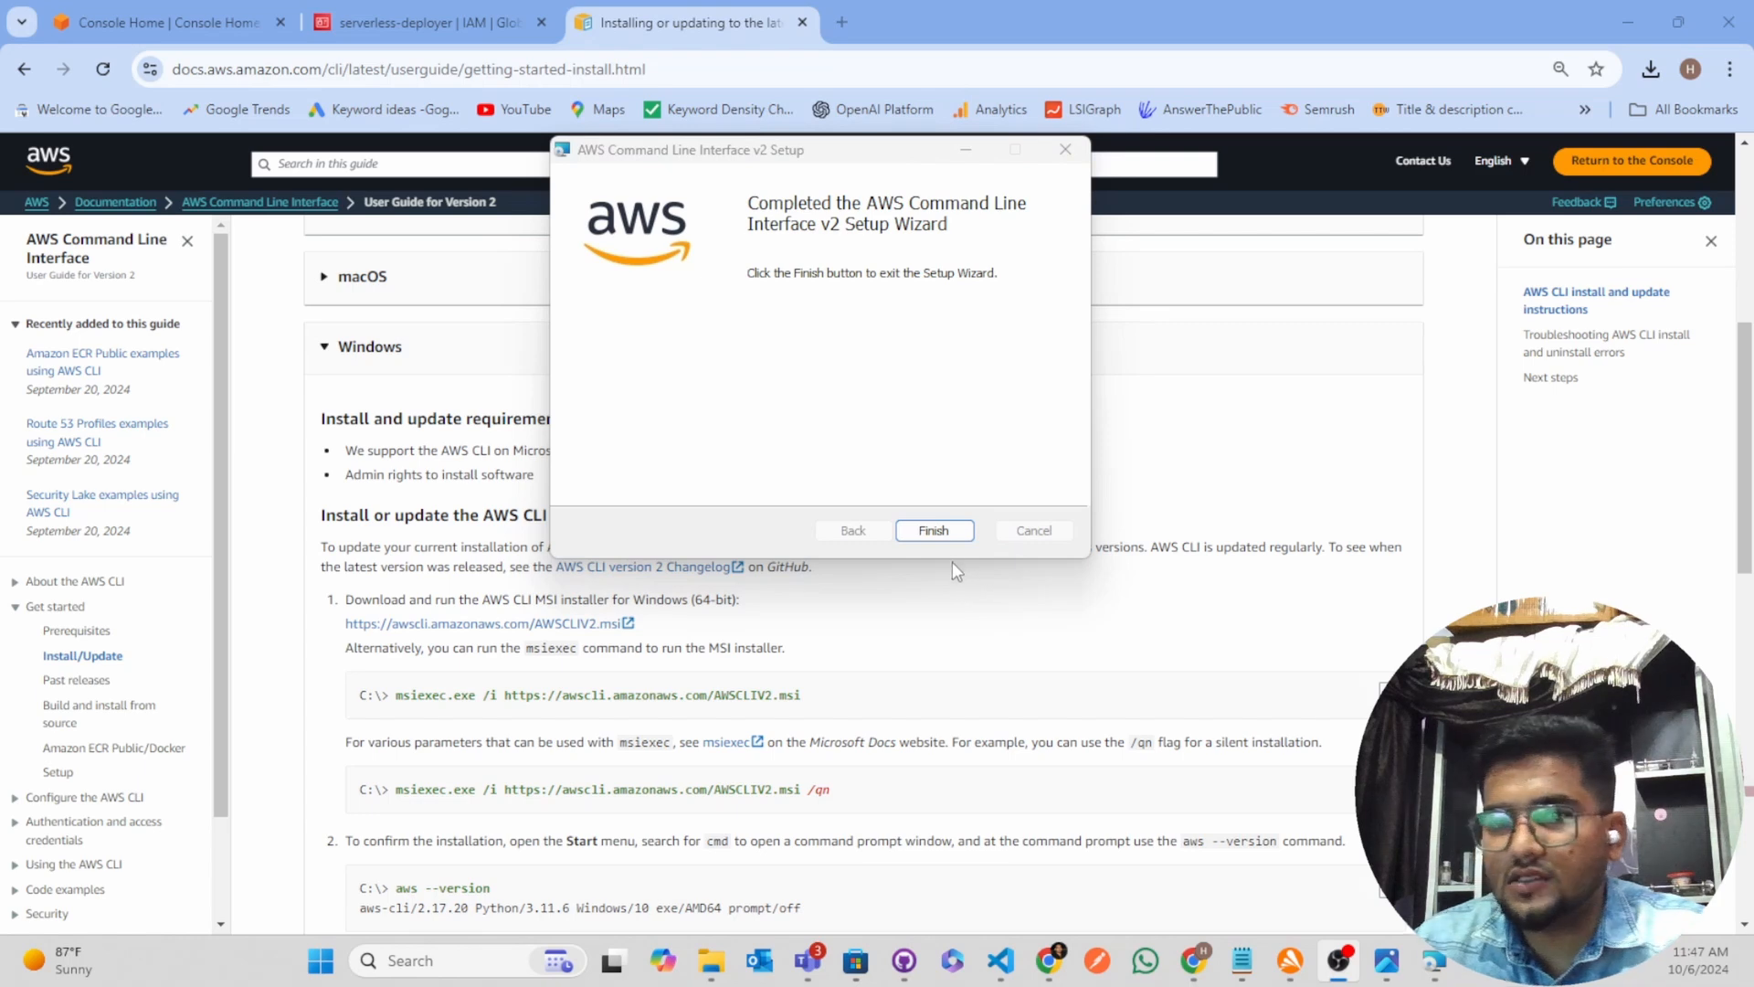
click(934, 530)
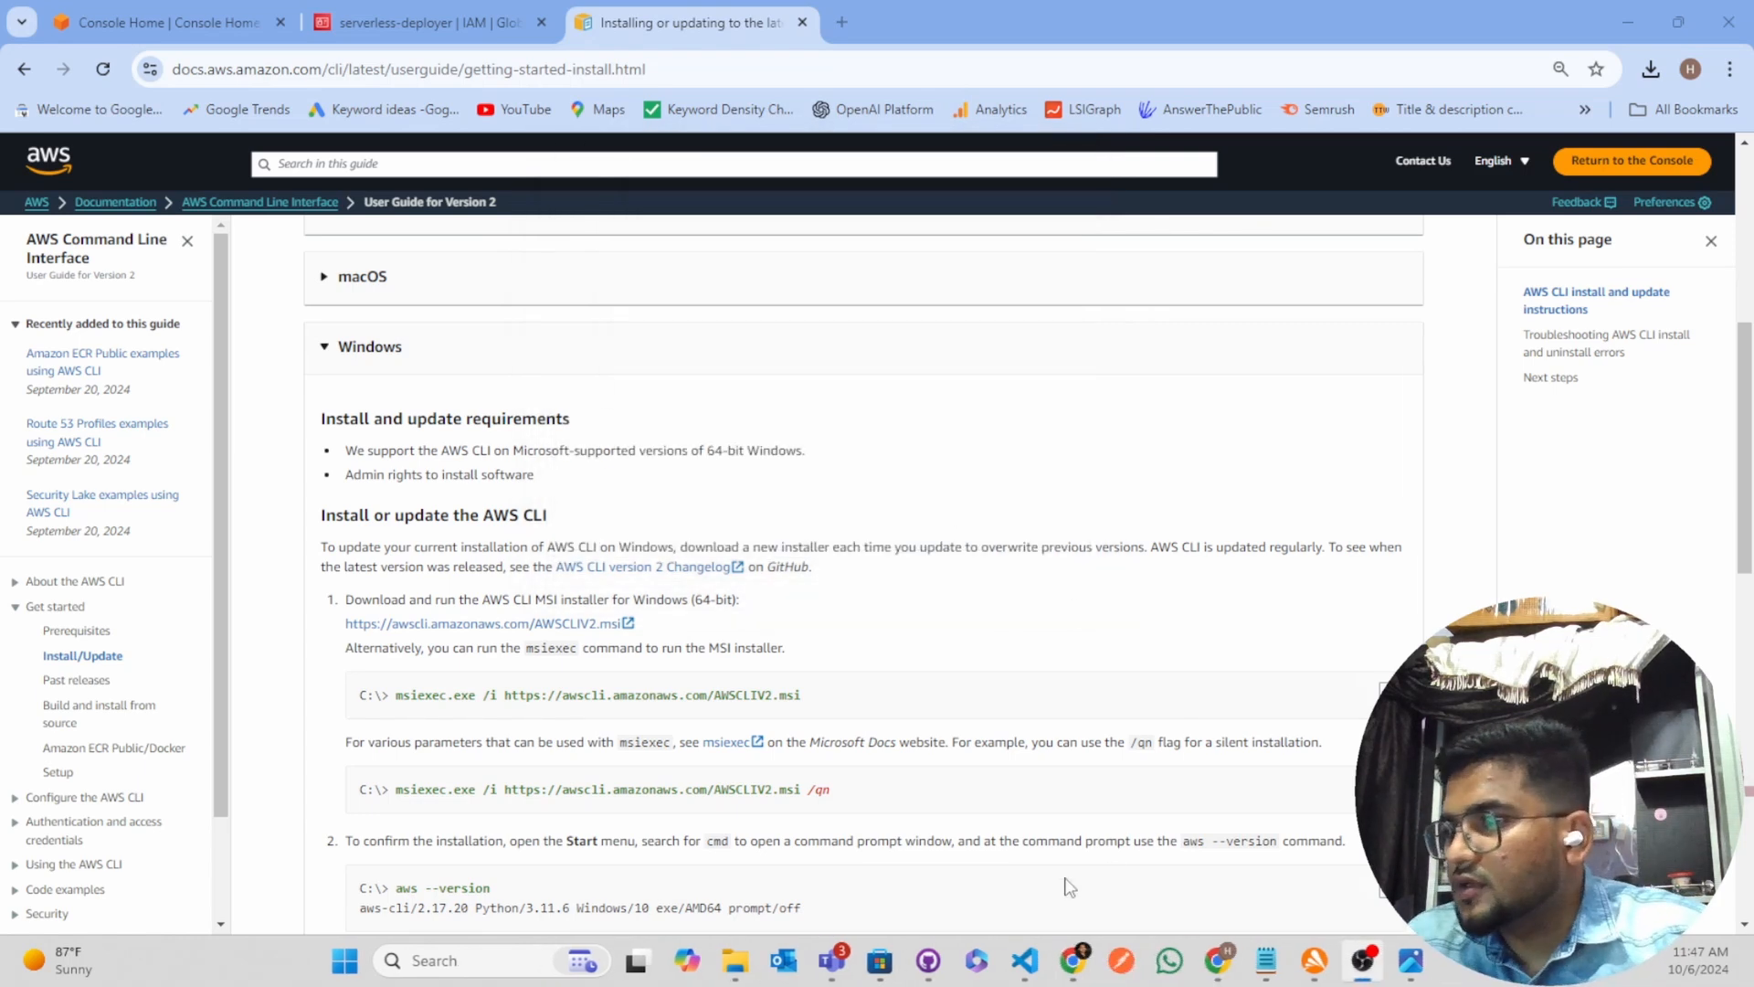
Switch to the todo-app project in Visual Studio Code and check the AWS CLI installation by running "aws --version" in a cleared terminal
mouse_move(1028, 977)
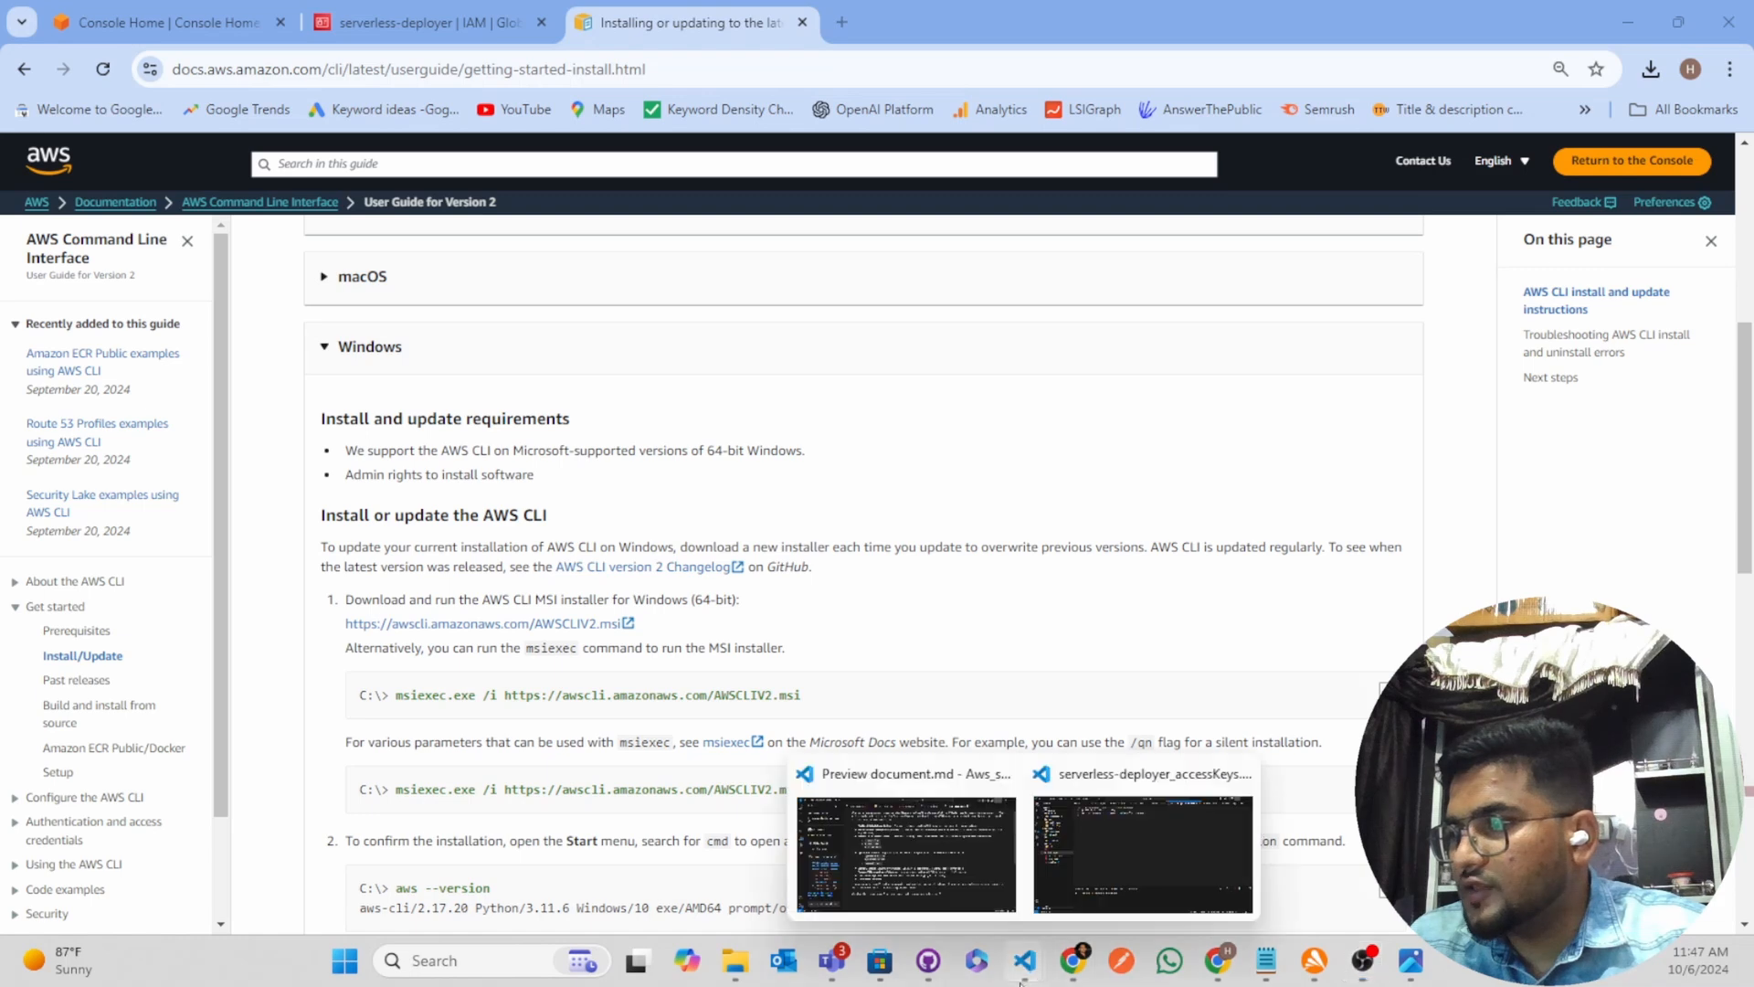
click(1142, 827)
click(767, 814)
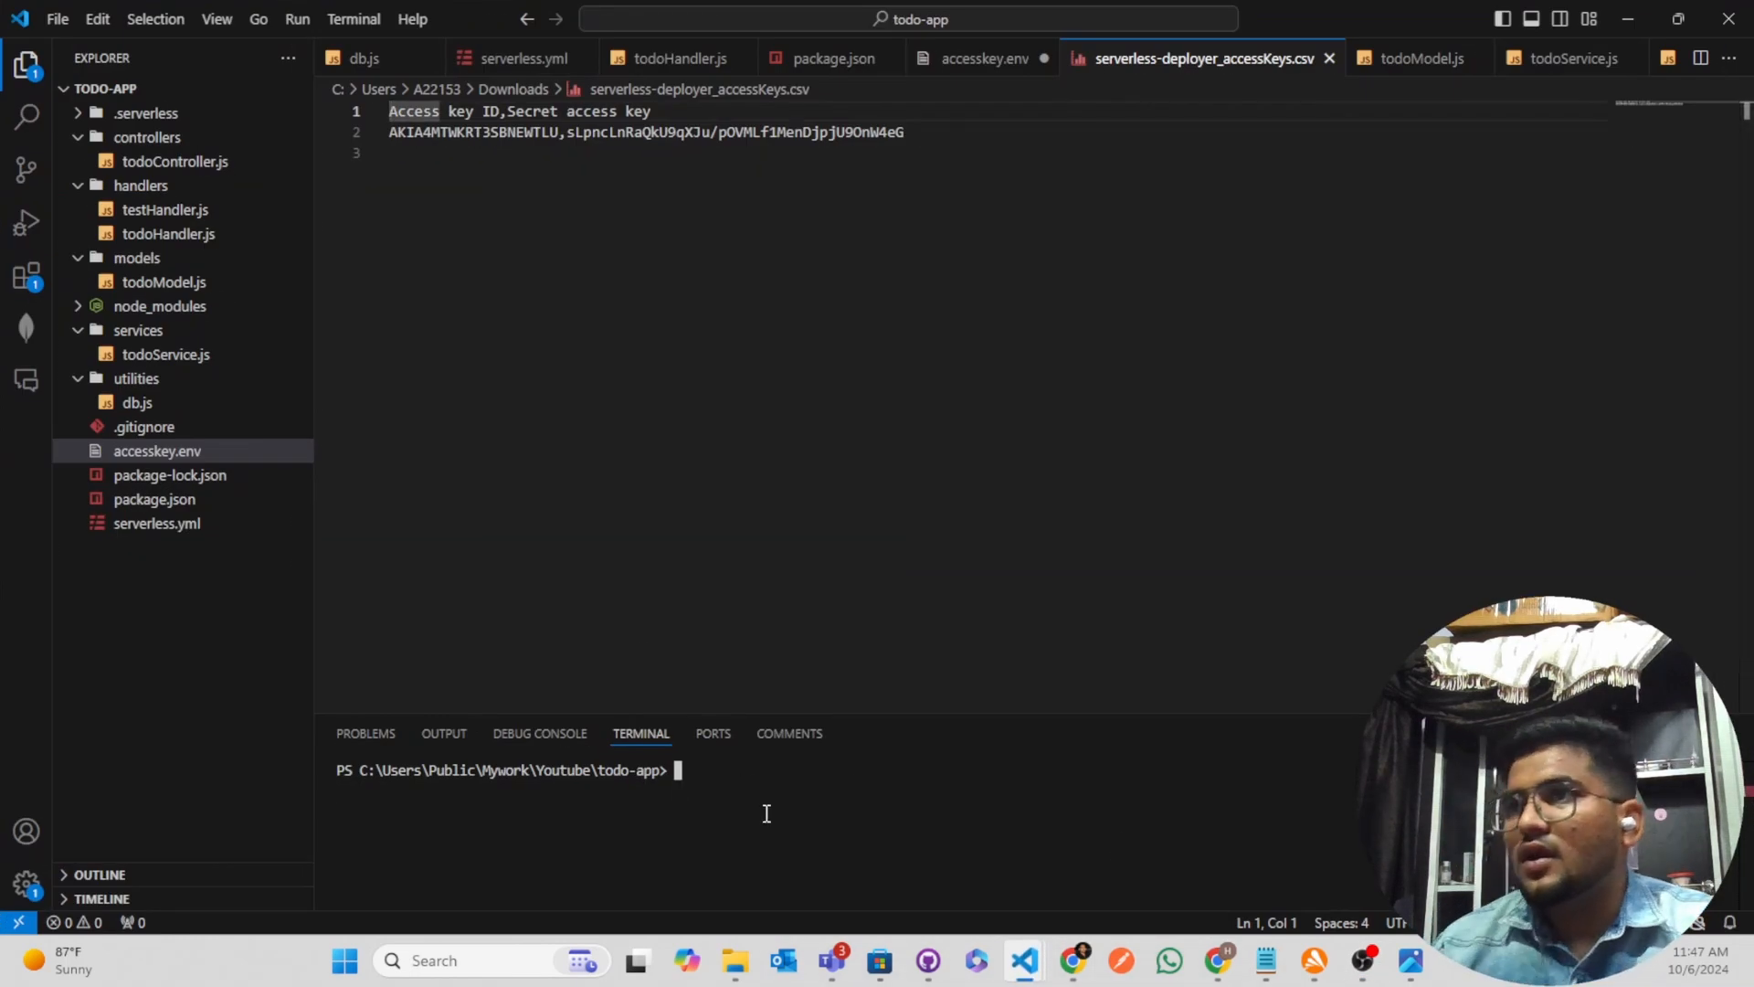
text(clear)
key(Return)
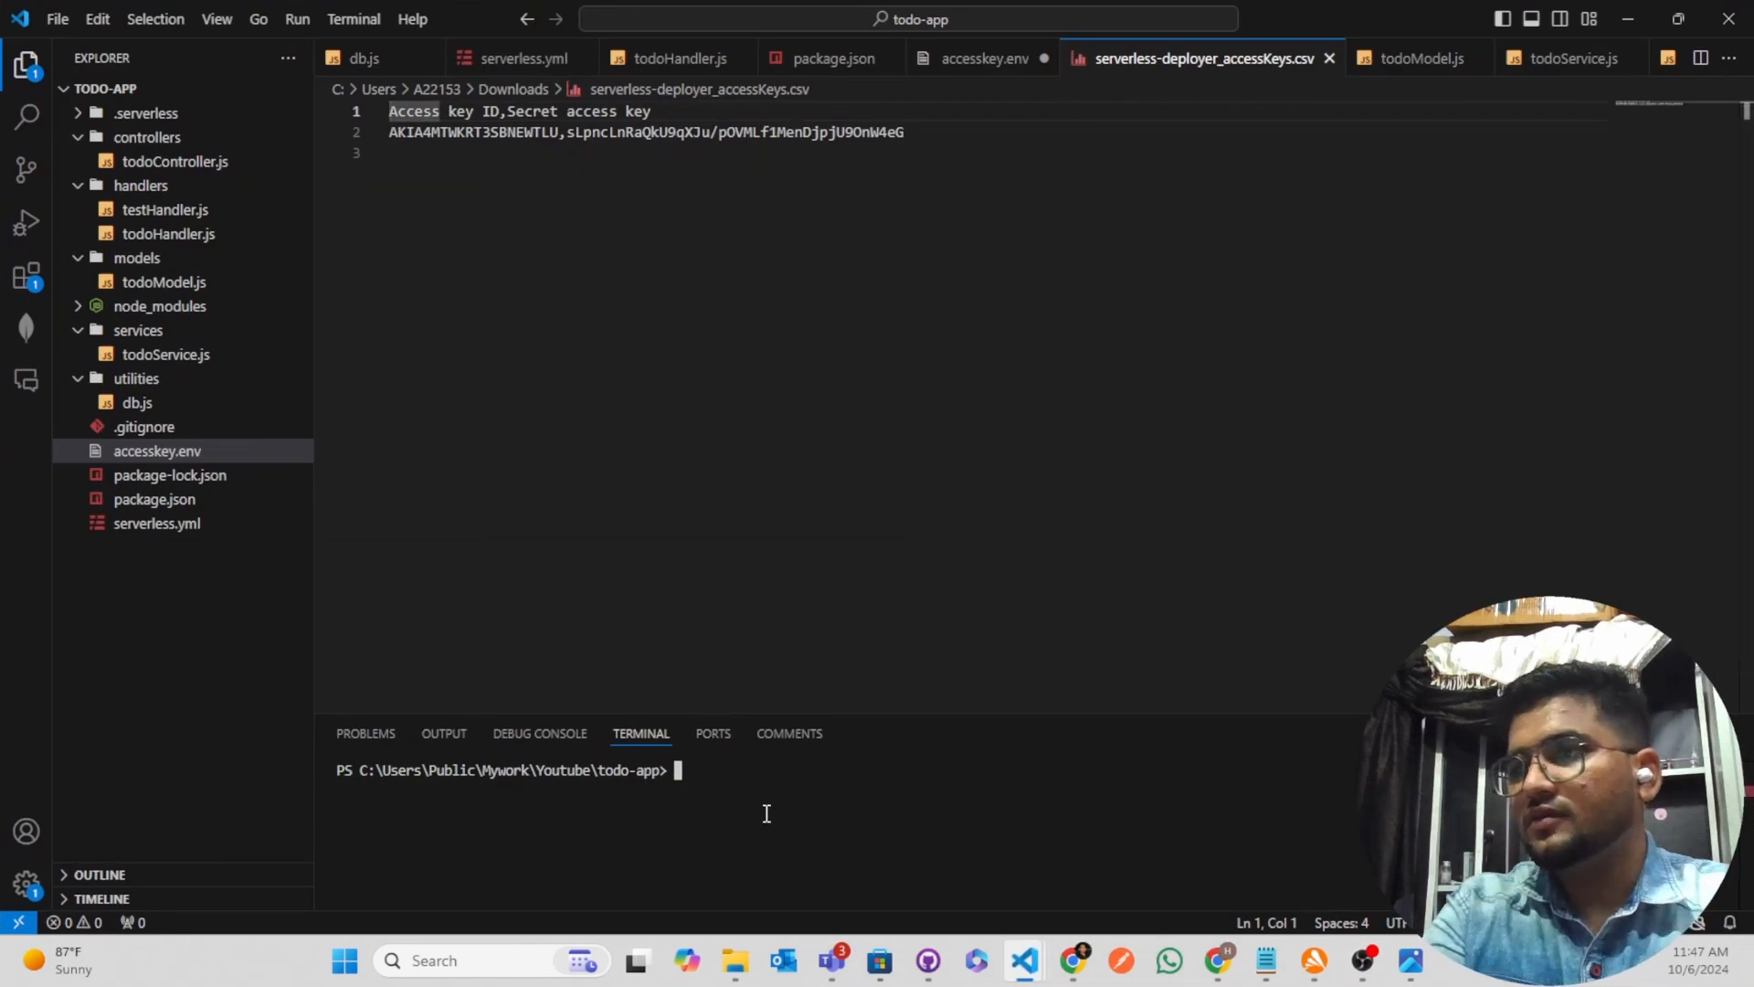
text(aws)
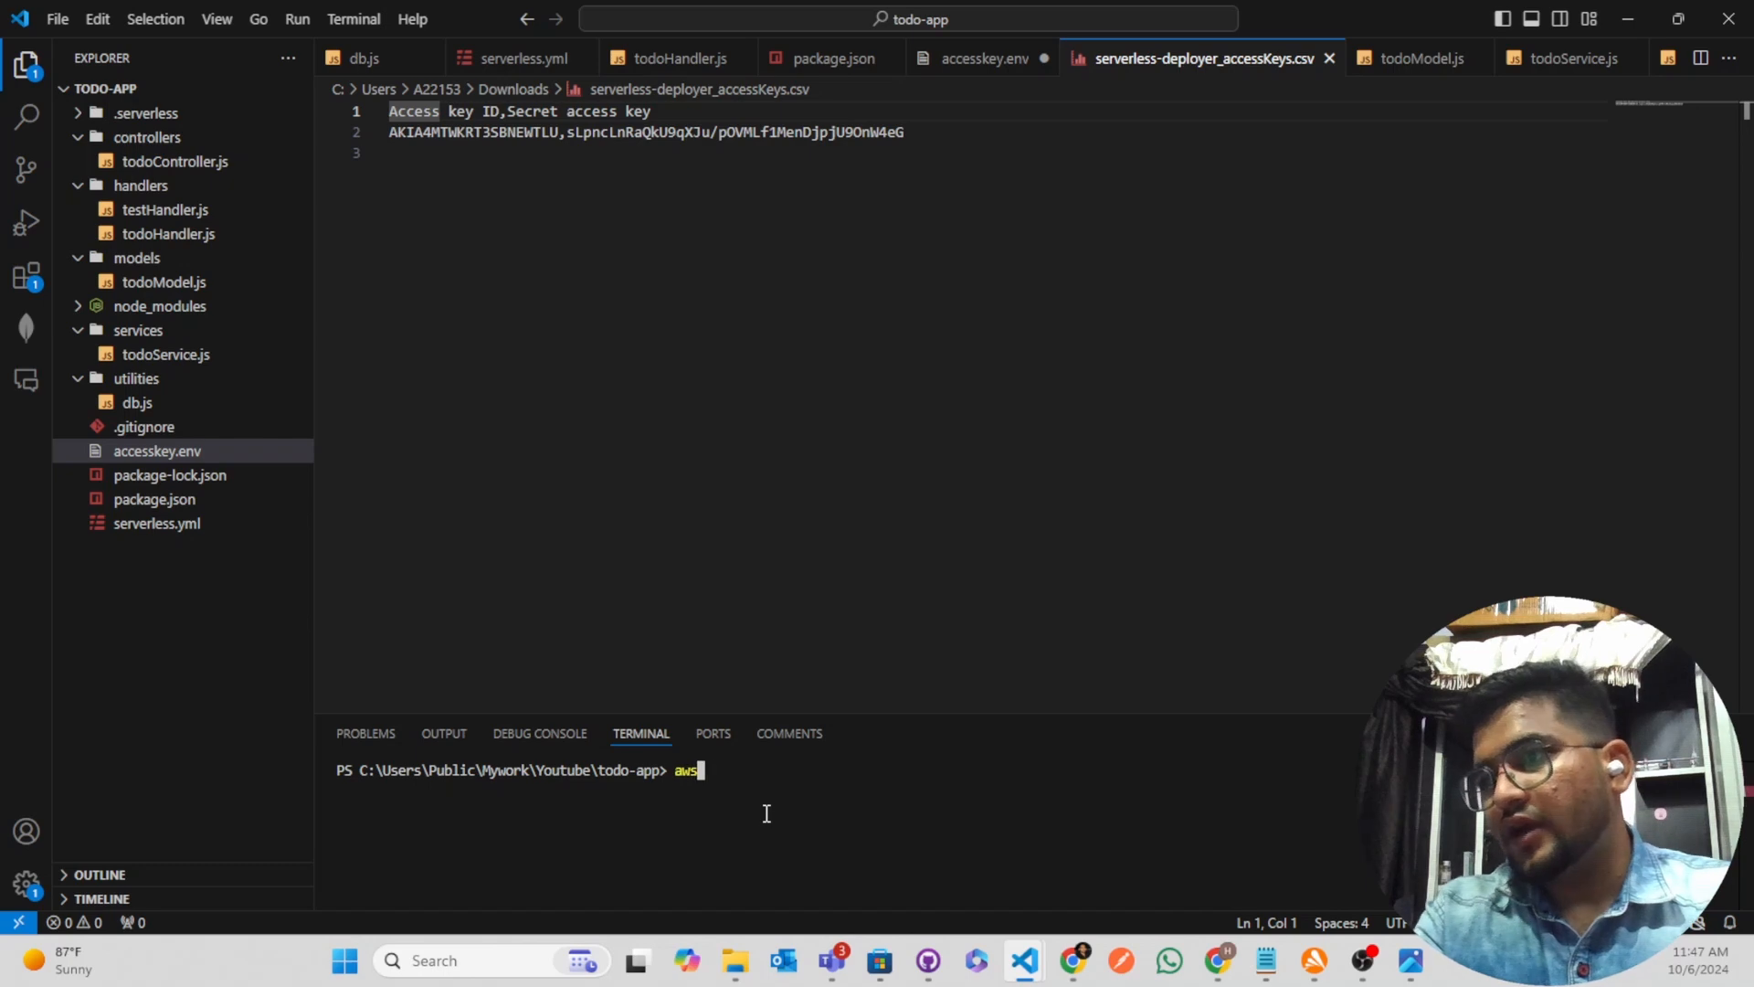
text( --version)
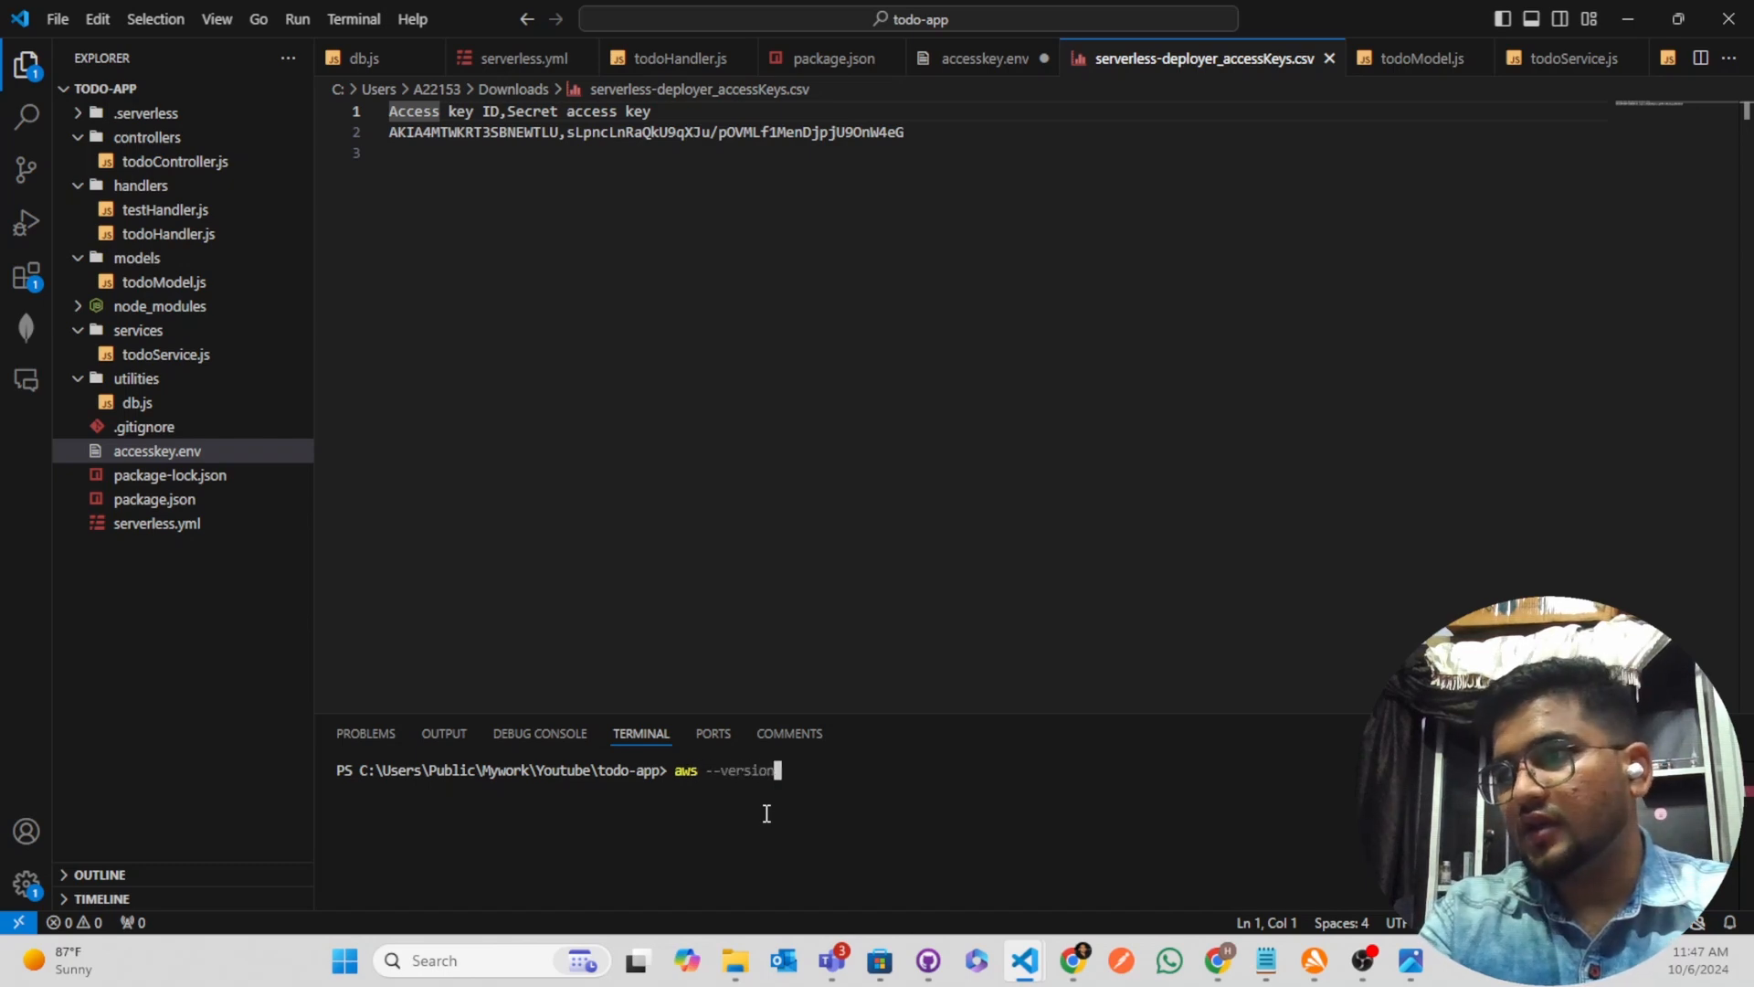
key(Return)
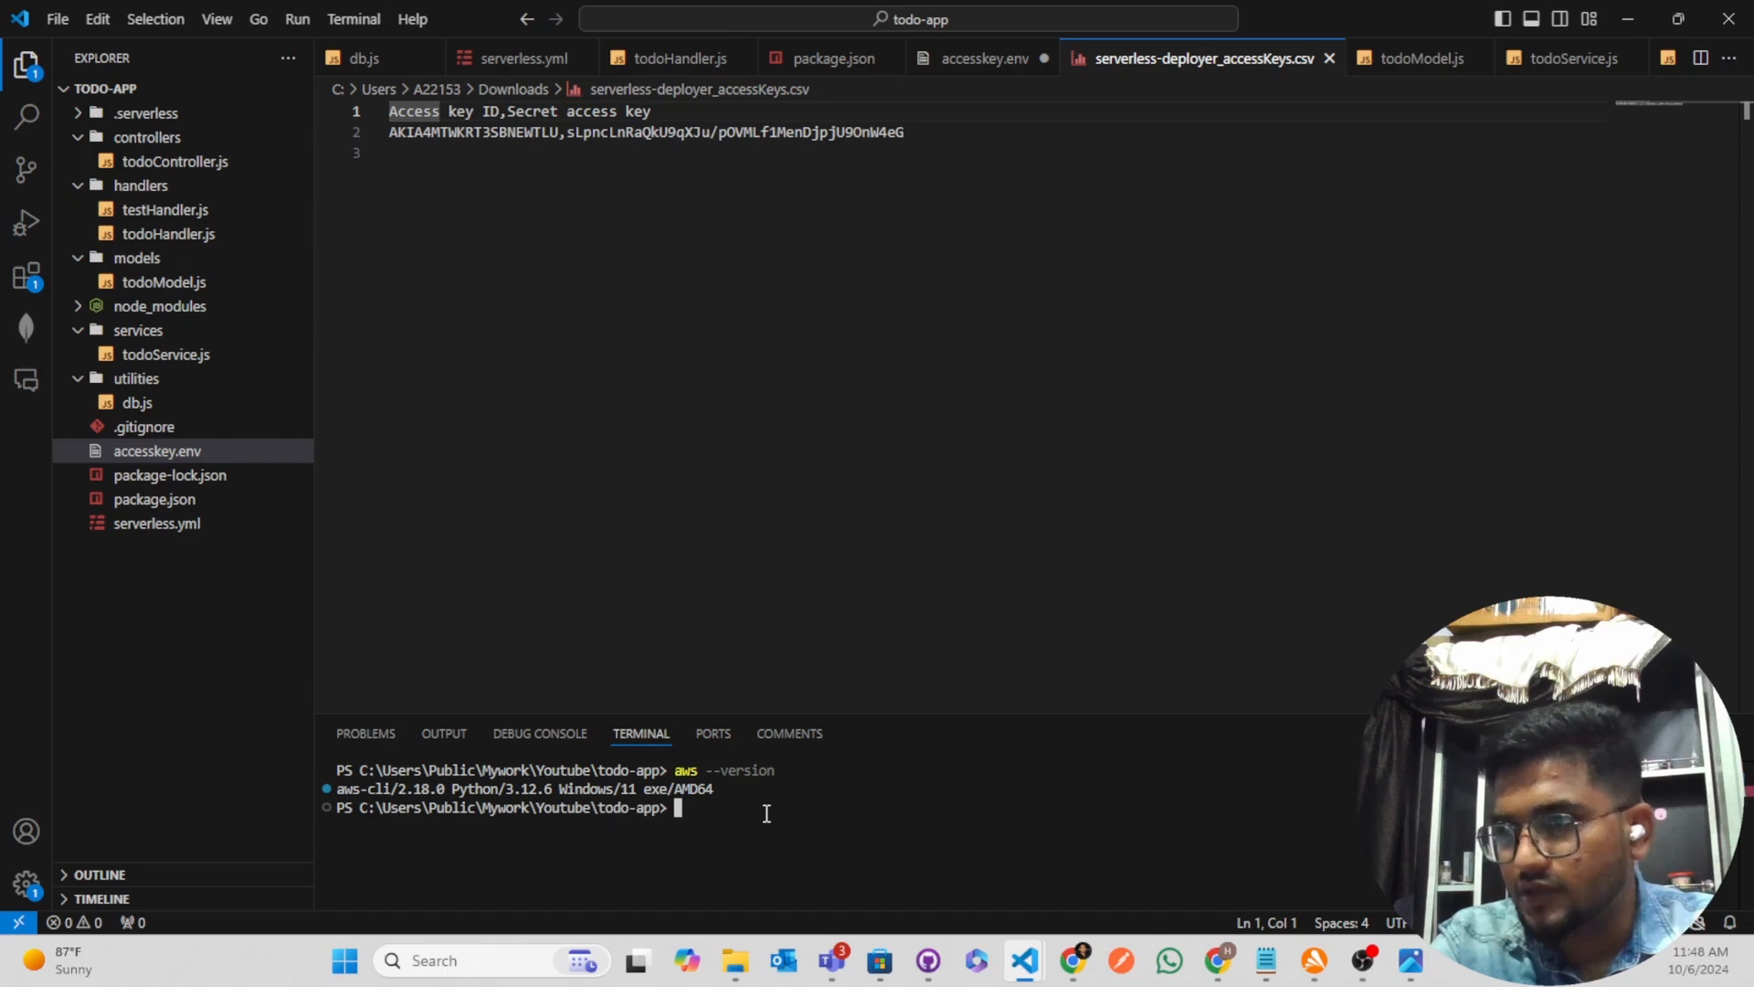
Clear the terminal and run "aws configure" to start setting up the AWS credentials
text(cls)
key(Return)
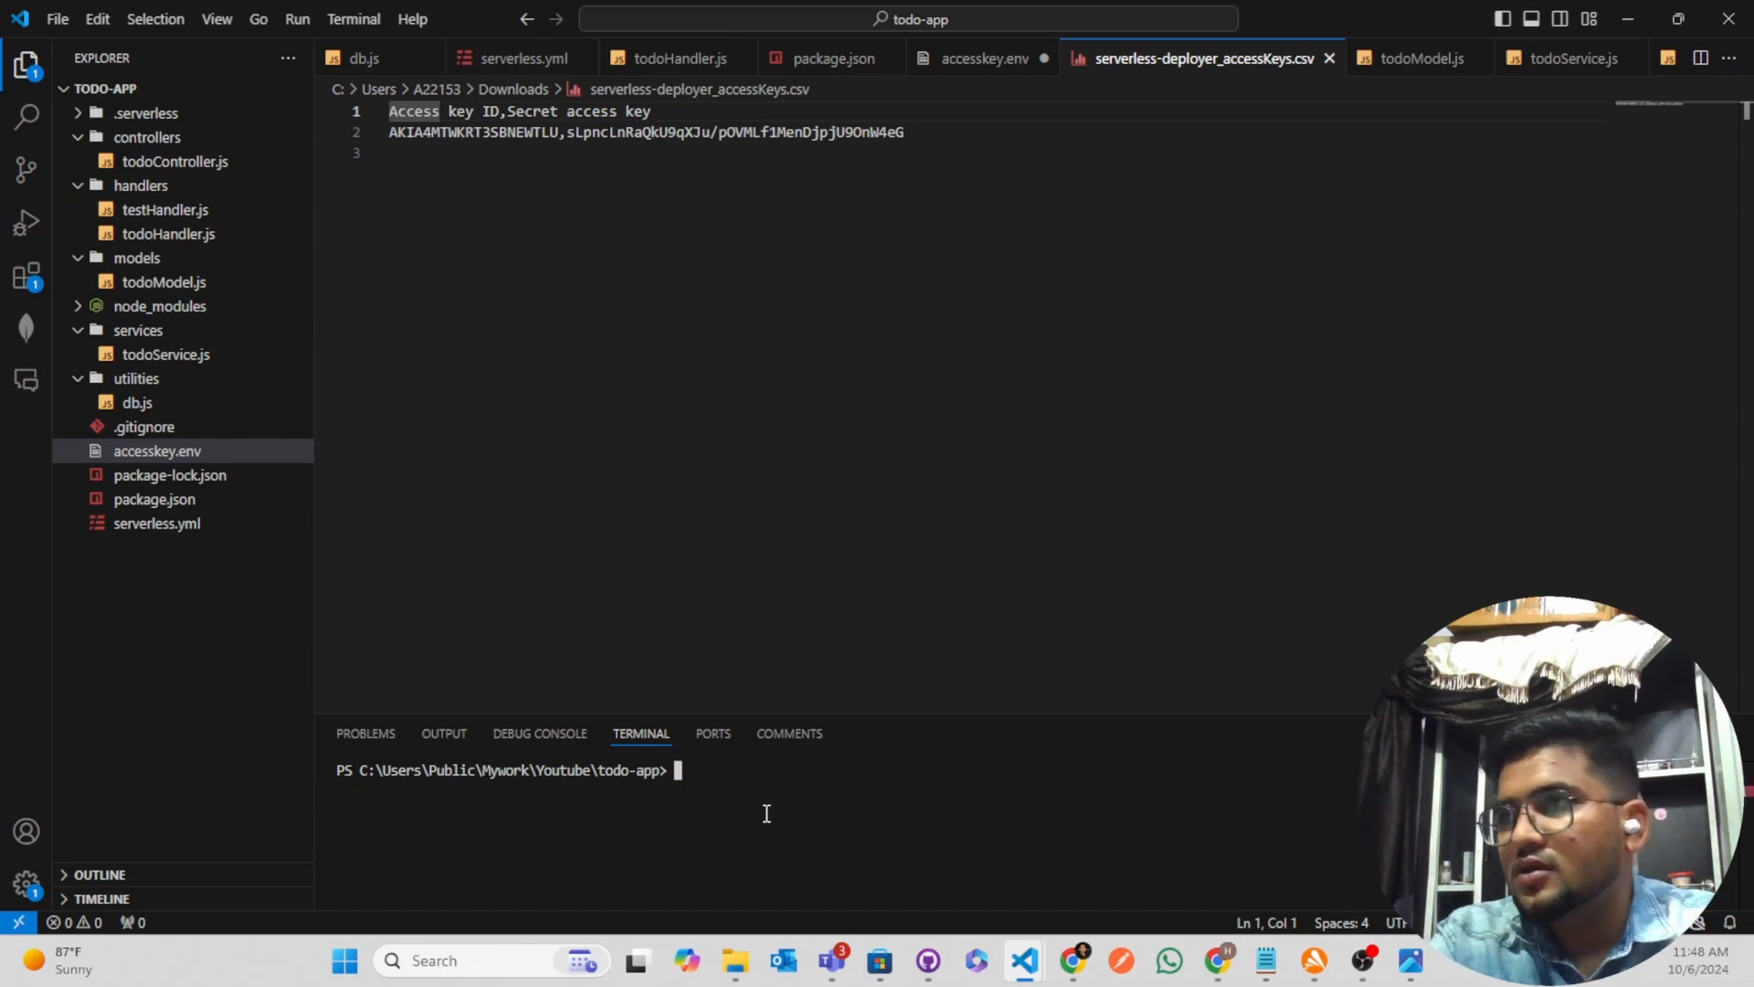
text(aws )
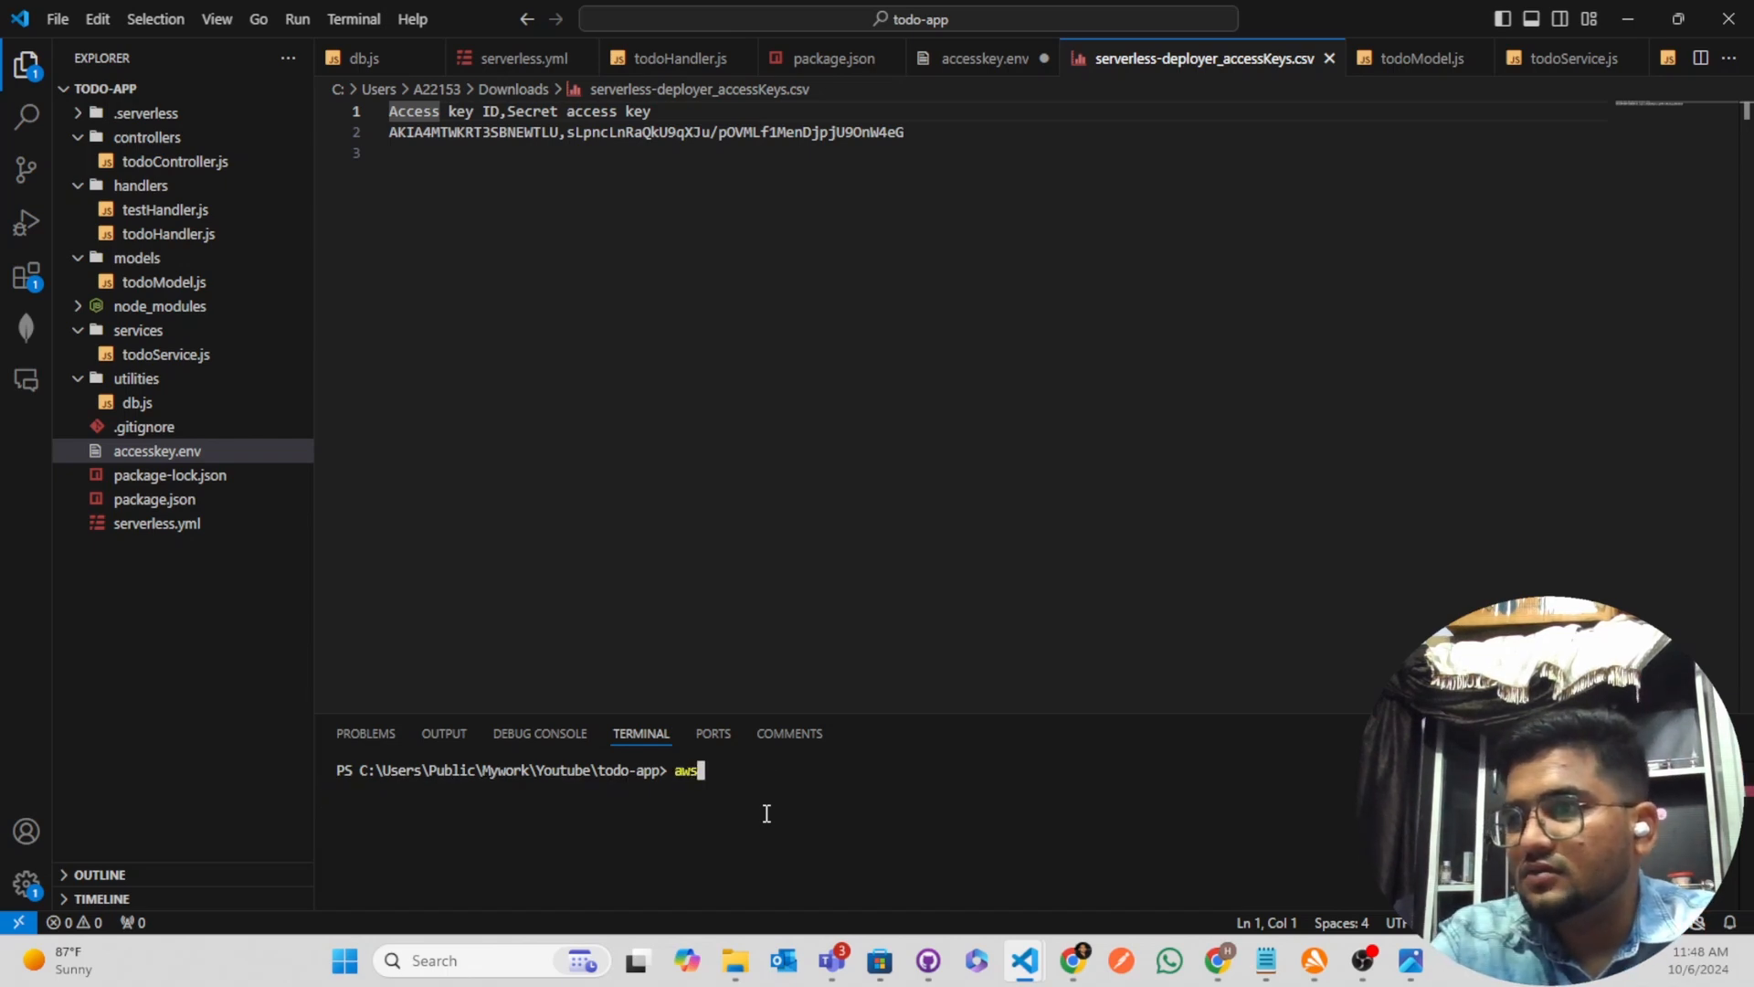
text(congi)
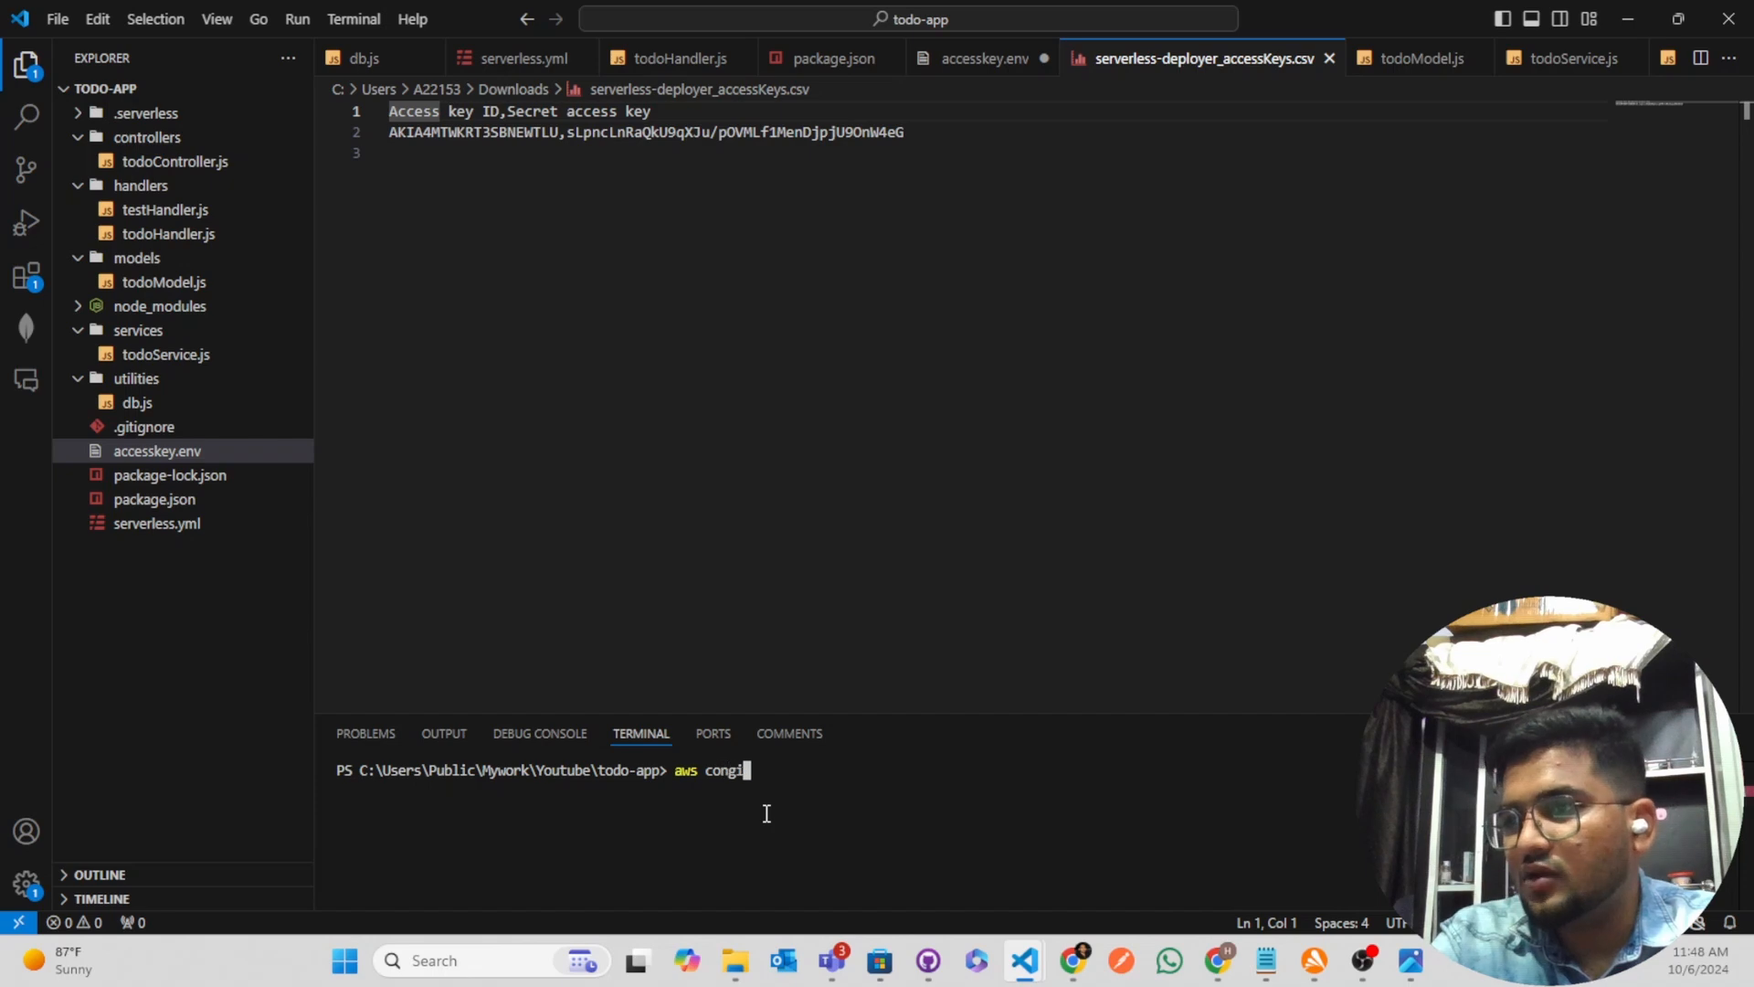
key(BackSpace)
key(BackSpace)
text(figure)
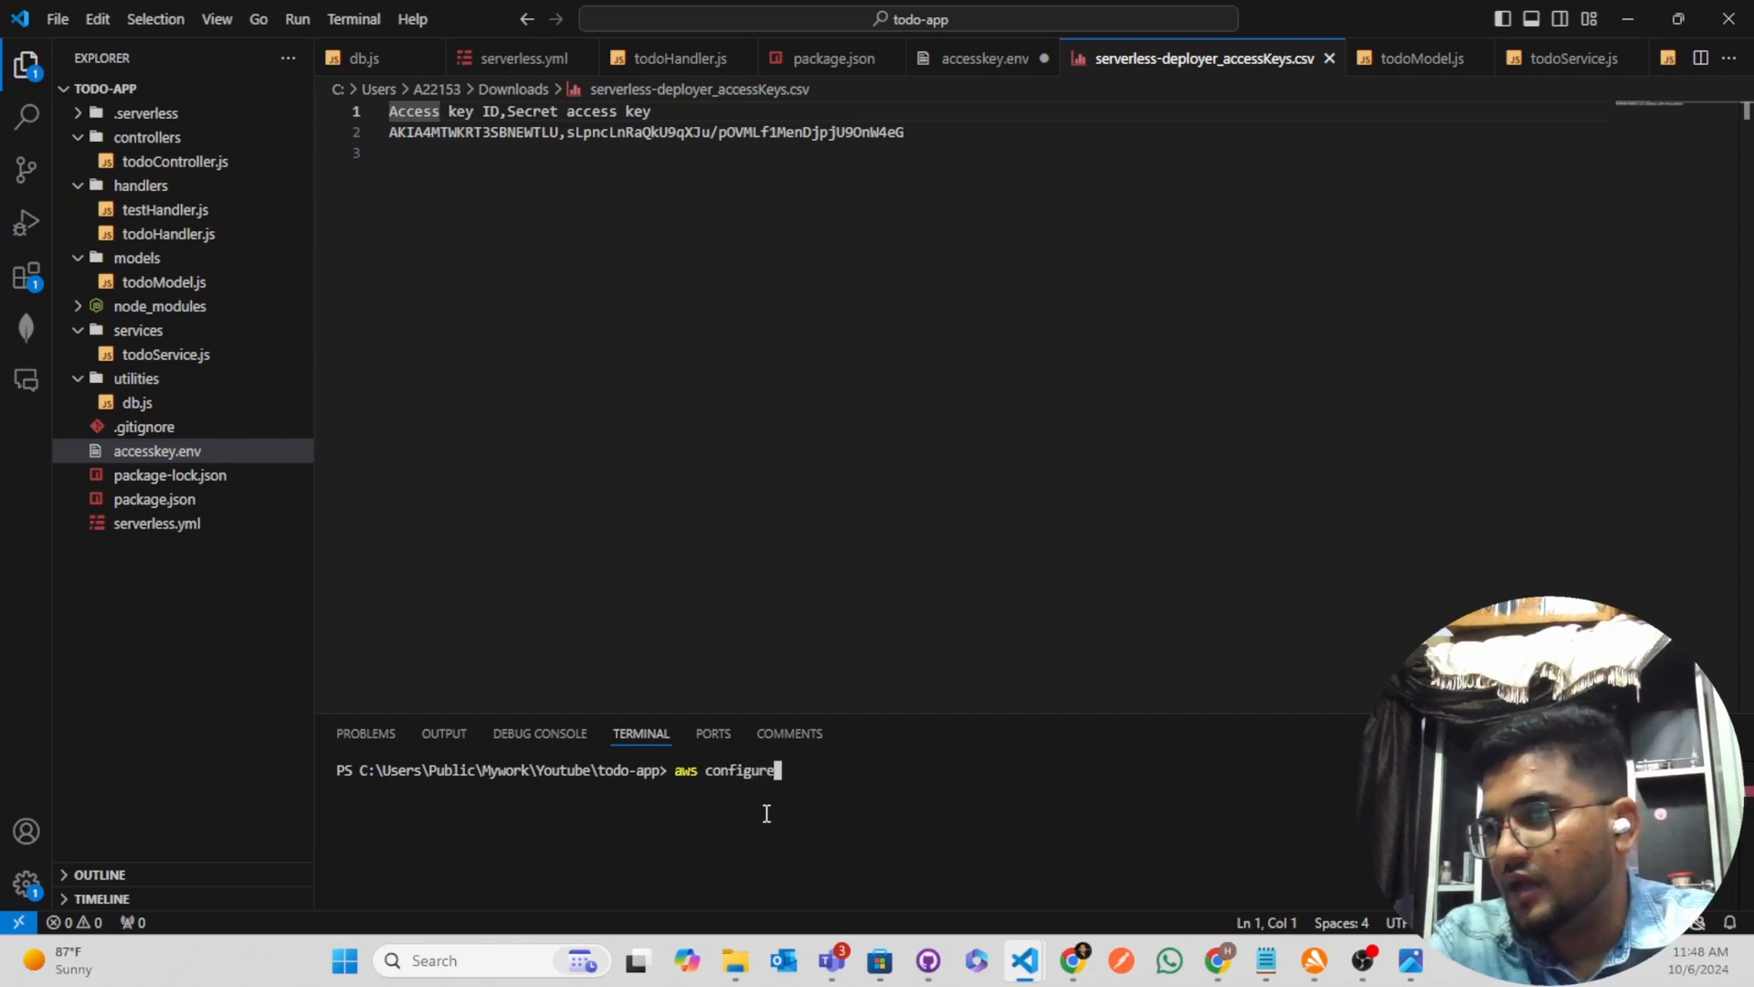
key(Return)
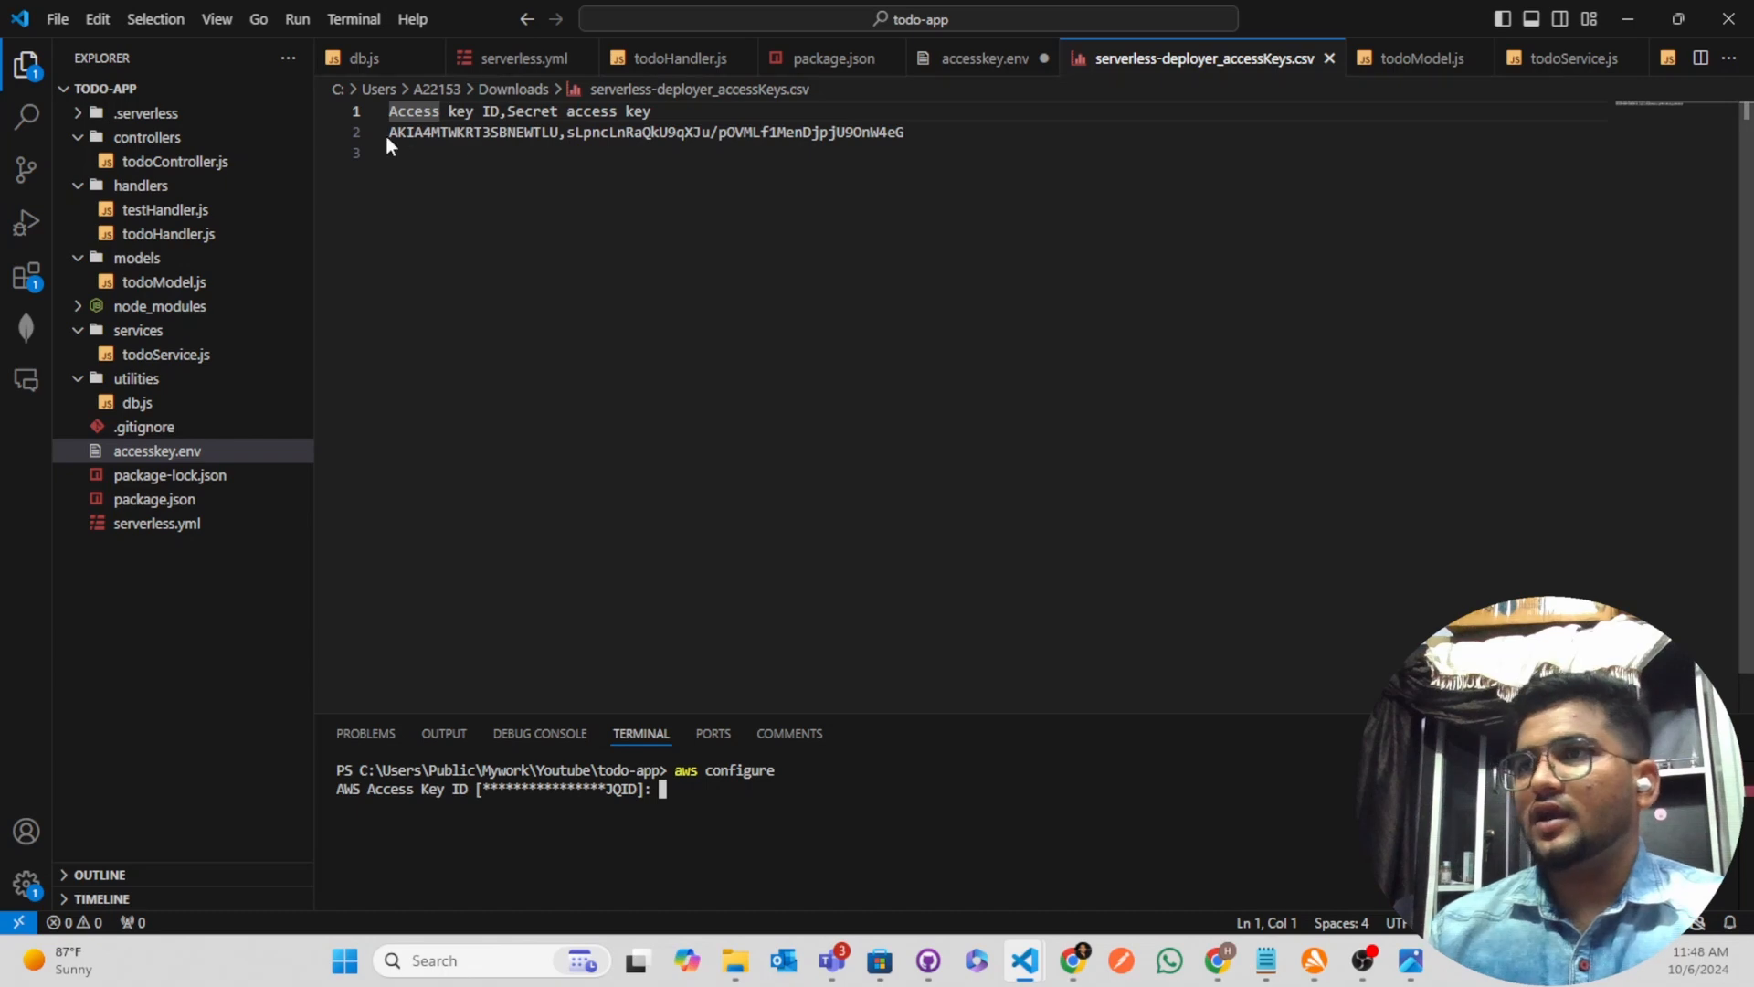
Copy the access key ID from the CSV file and submit it at the AWS Access Key ID prompt
drag(388, 134, 559, 134)
key(ctrl+c)
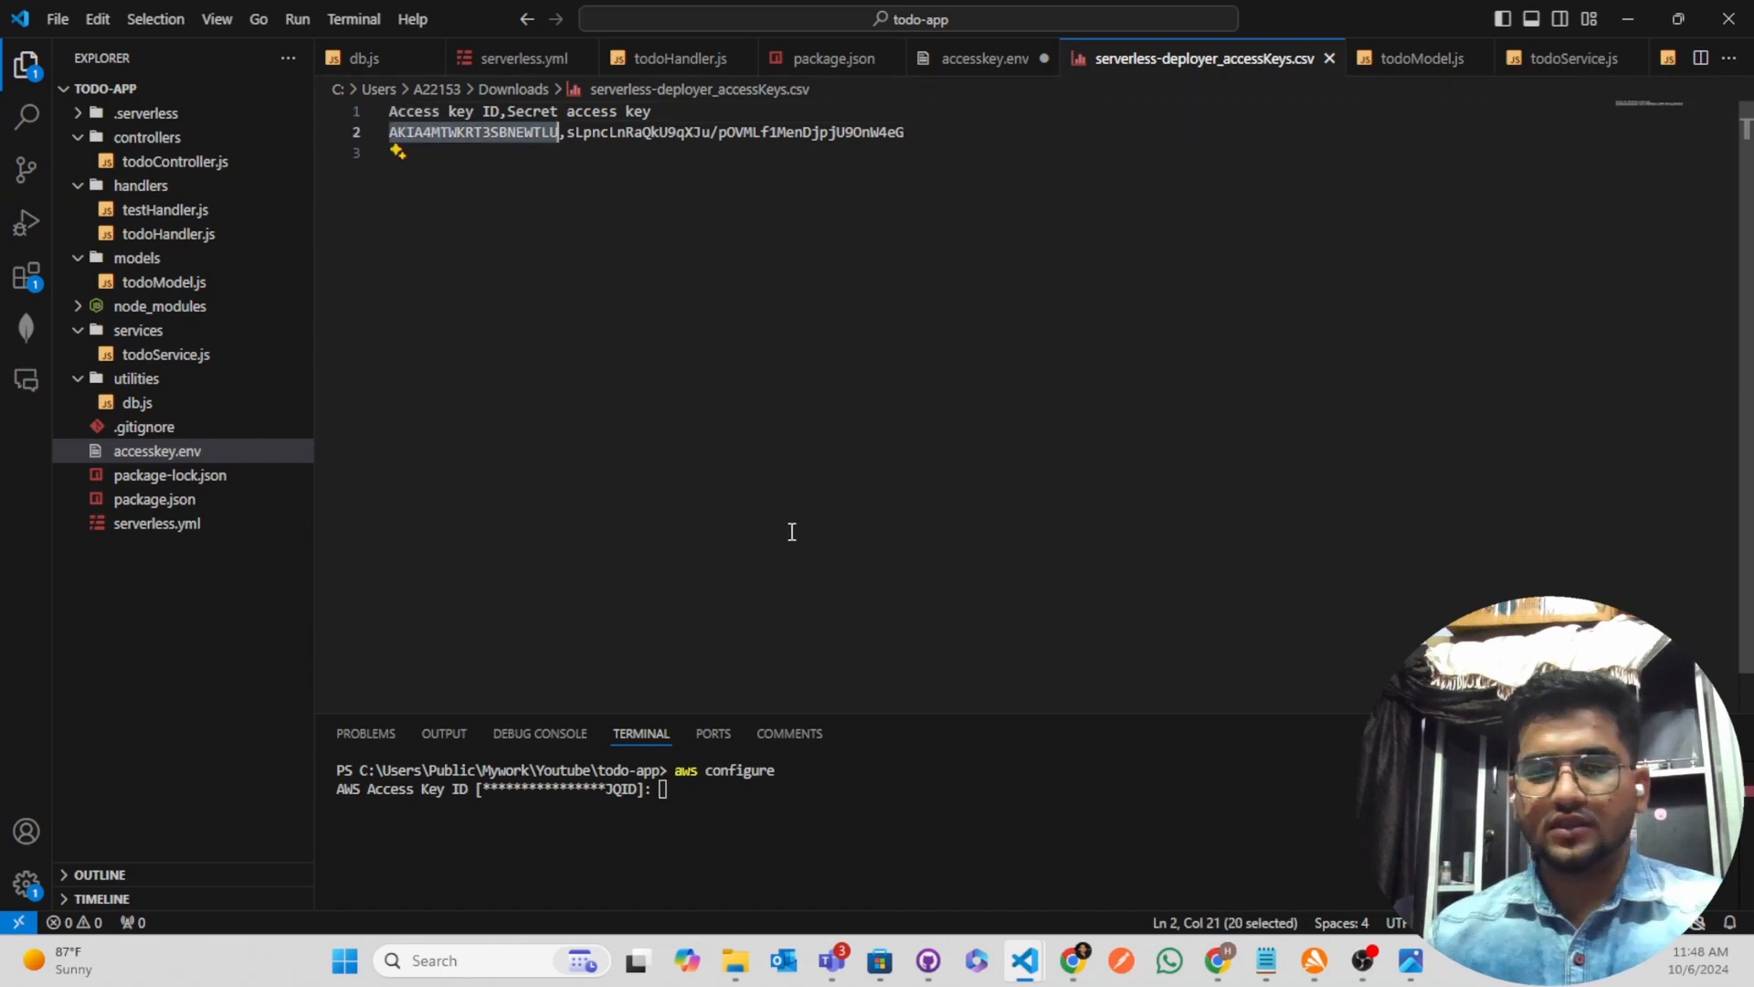
click(843, 837)
key(ctrl+v)
key(Return)
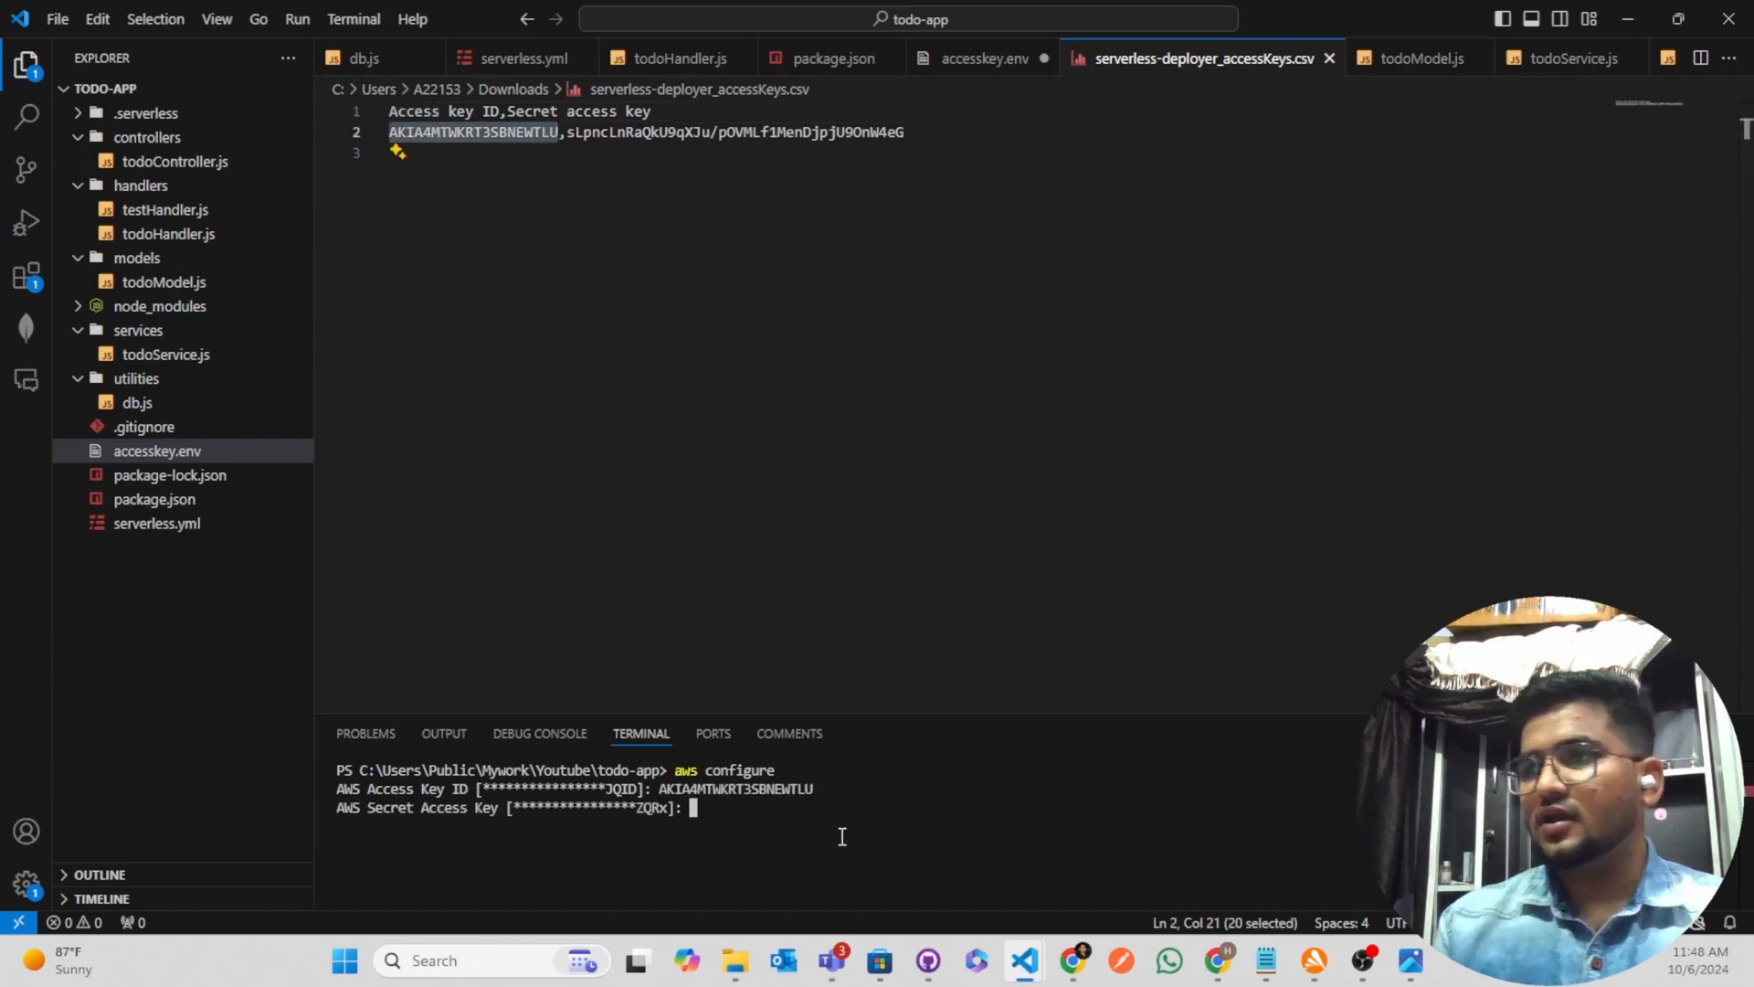
Copy the secret access key from the CSV file and submit it at the AWS Secret Access Key prompt
drag(567, 133, 924, 137)
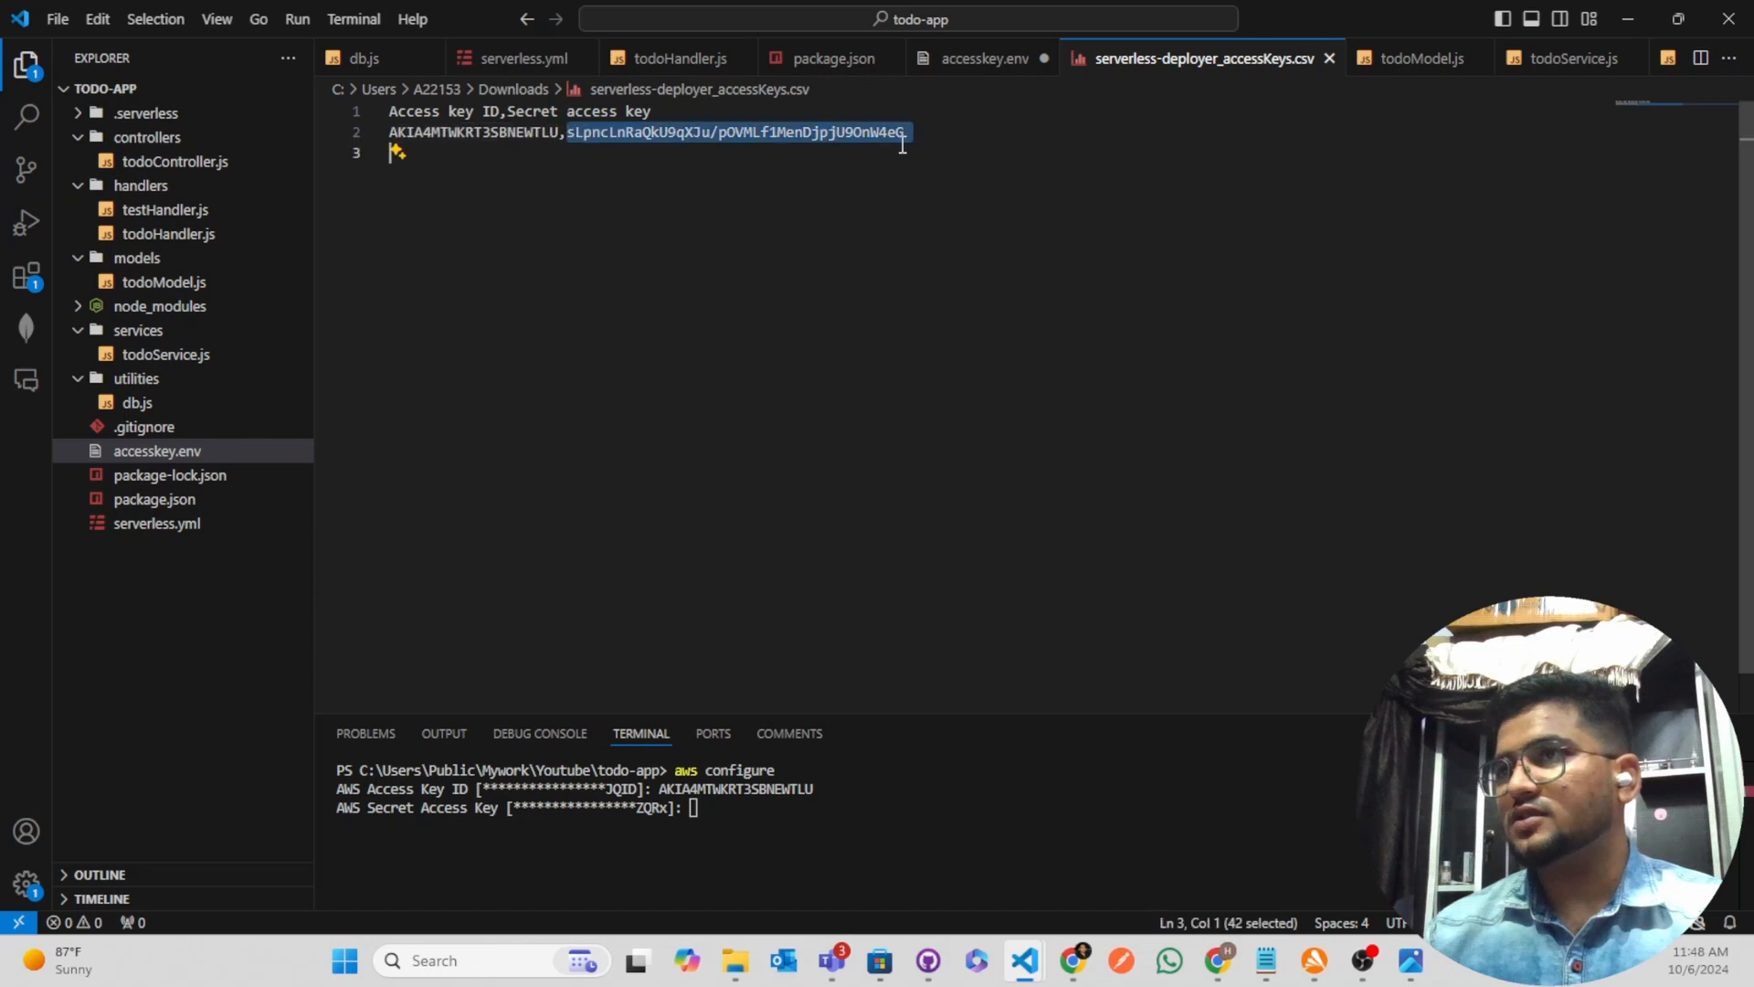
key(ctrl+c)
click(856, 871)
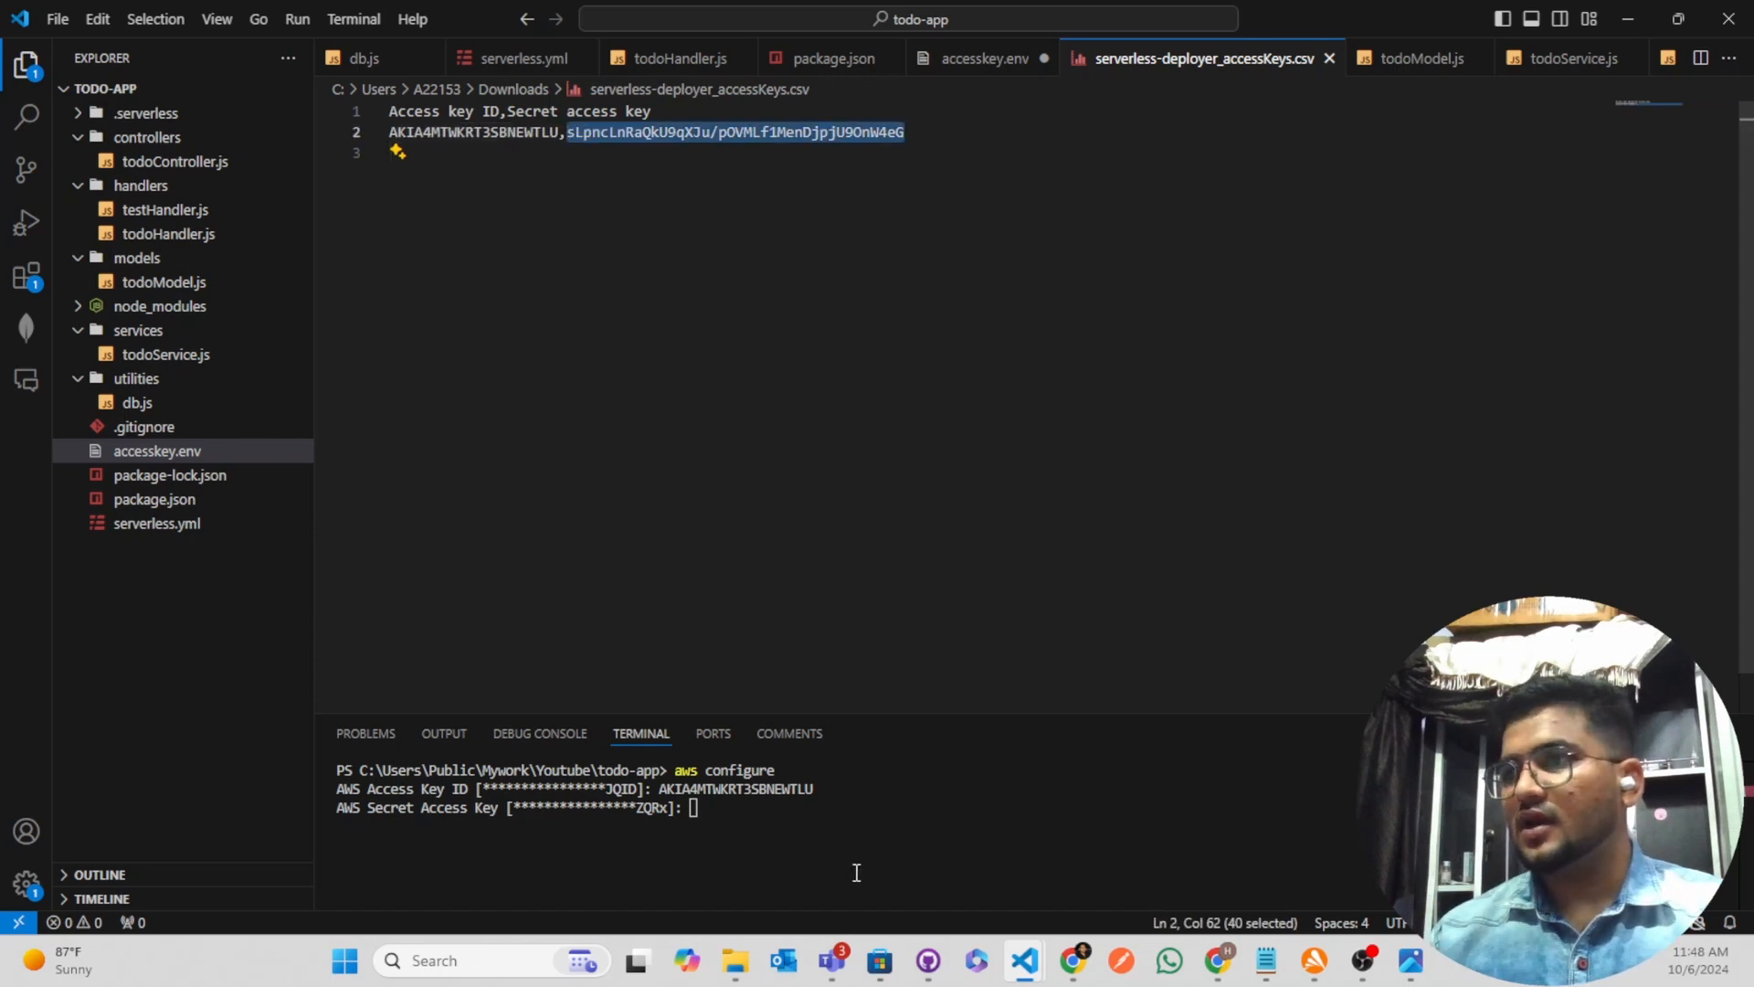
key(ctrl+v)
key(Return)
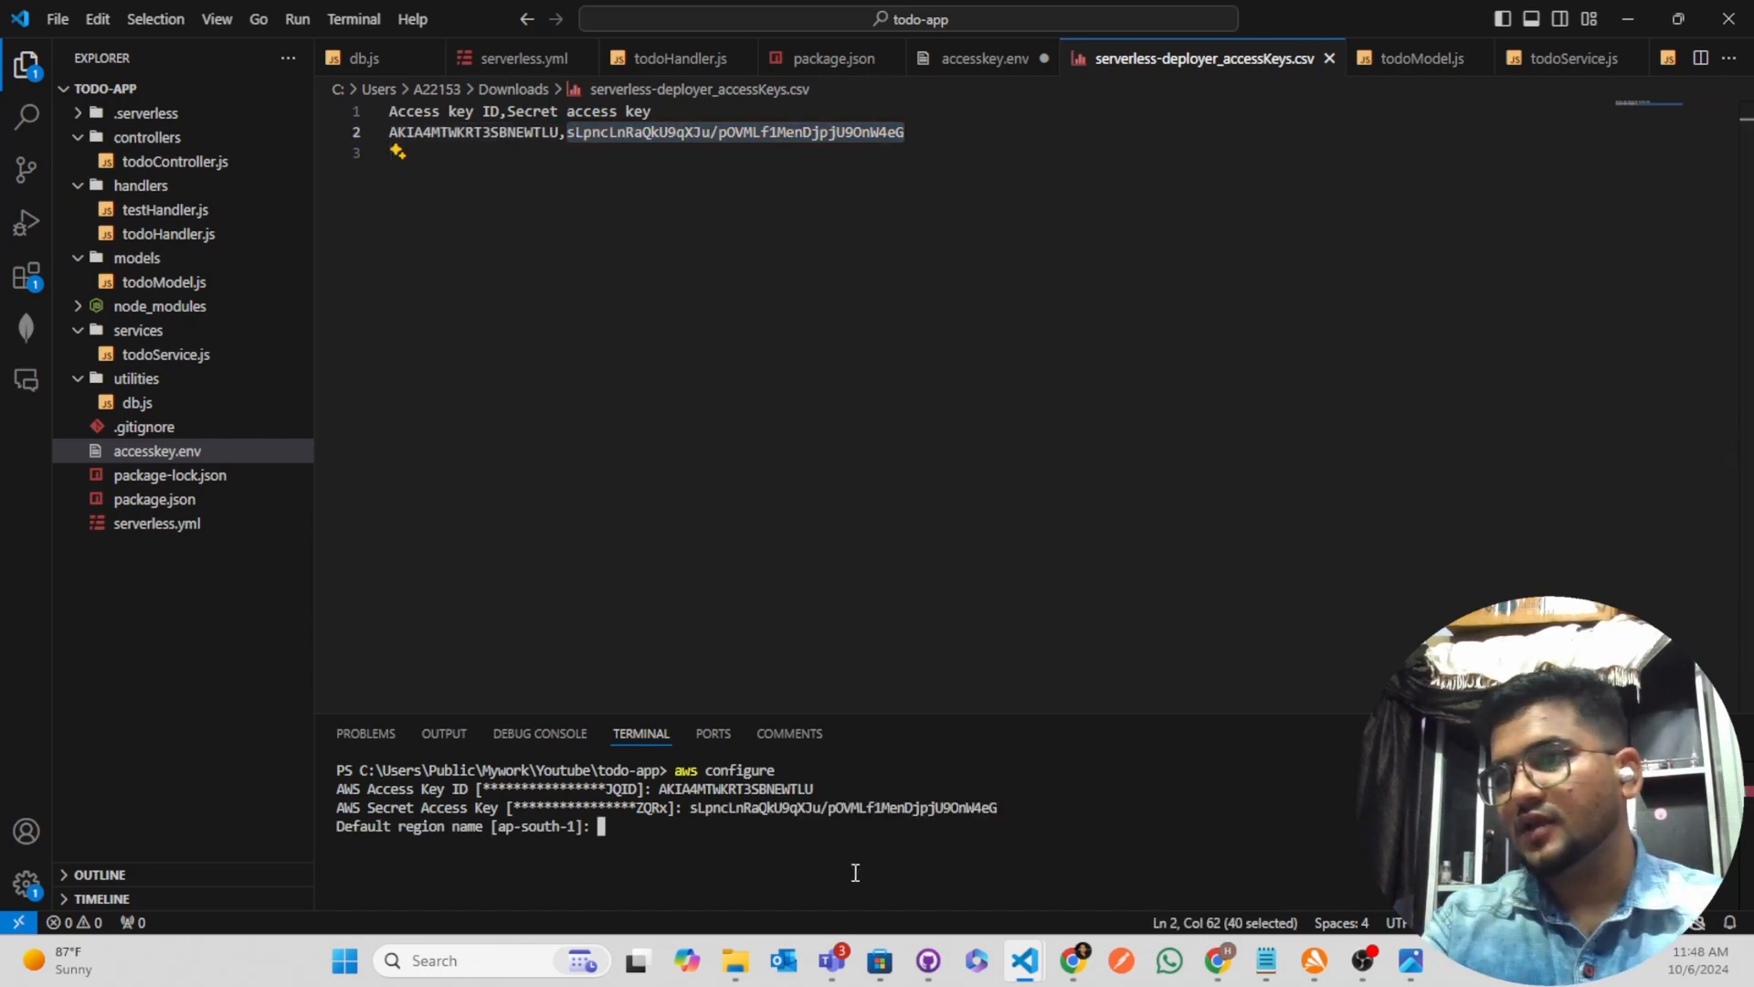
Set the default region name to ap-south-1 and the default output format to json to finish the AWS configuration
text(ap-sou)
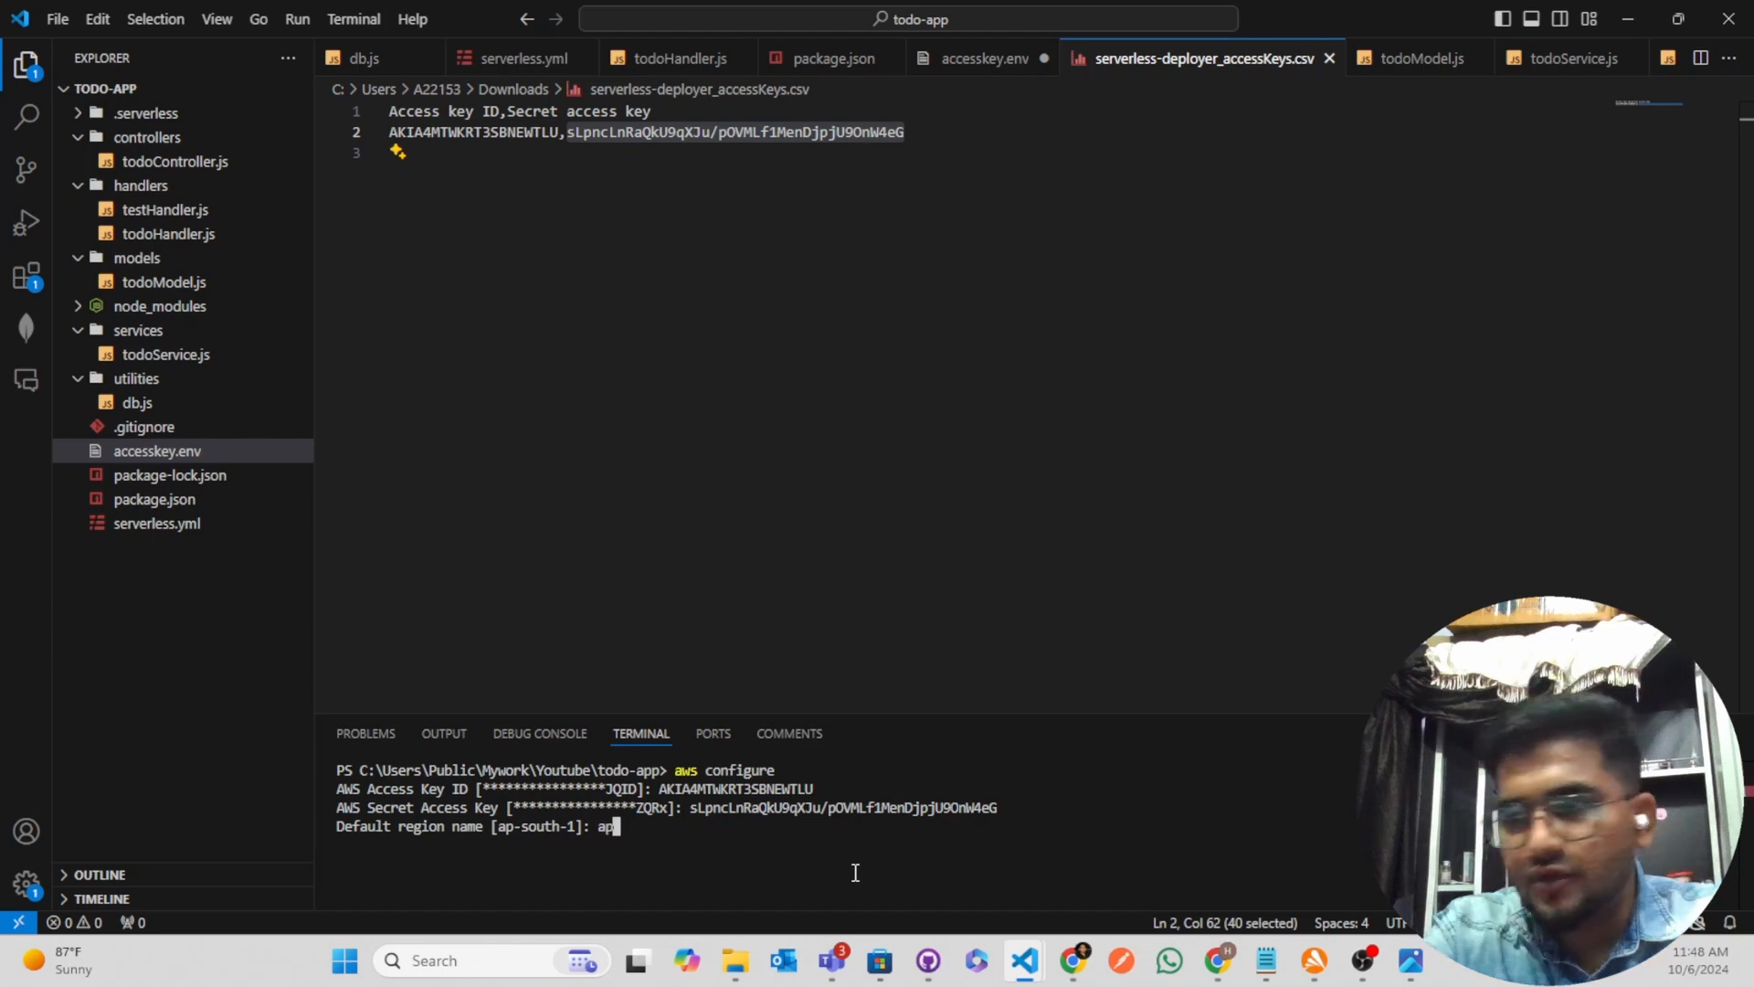
text(th)
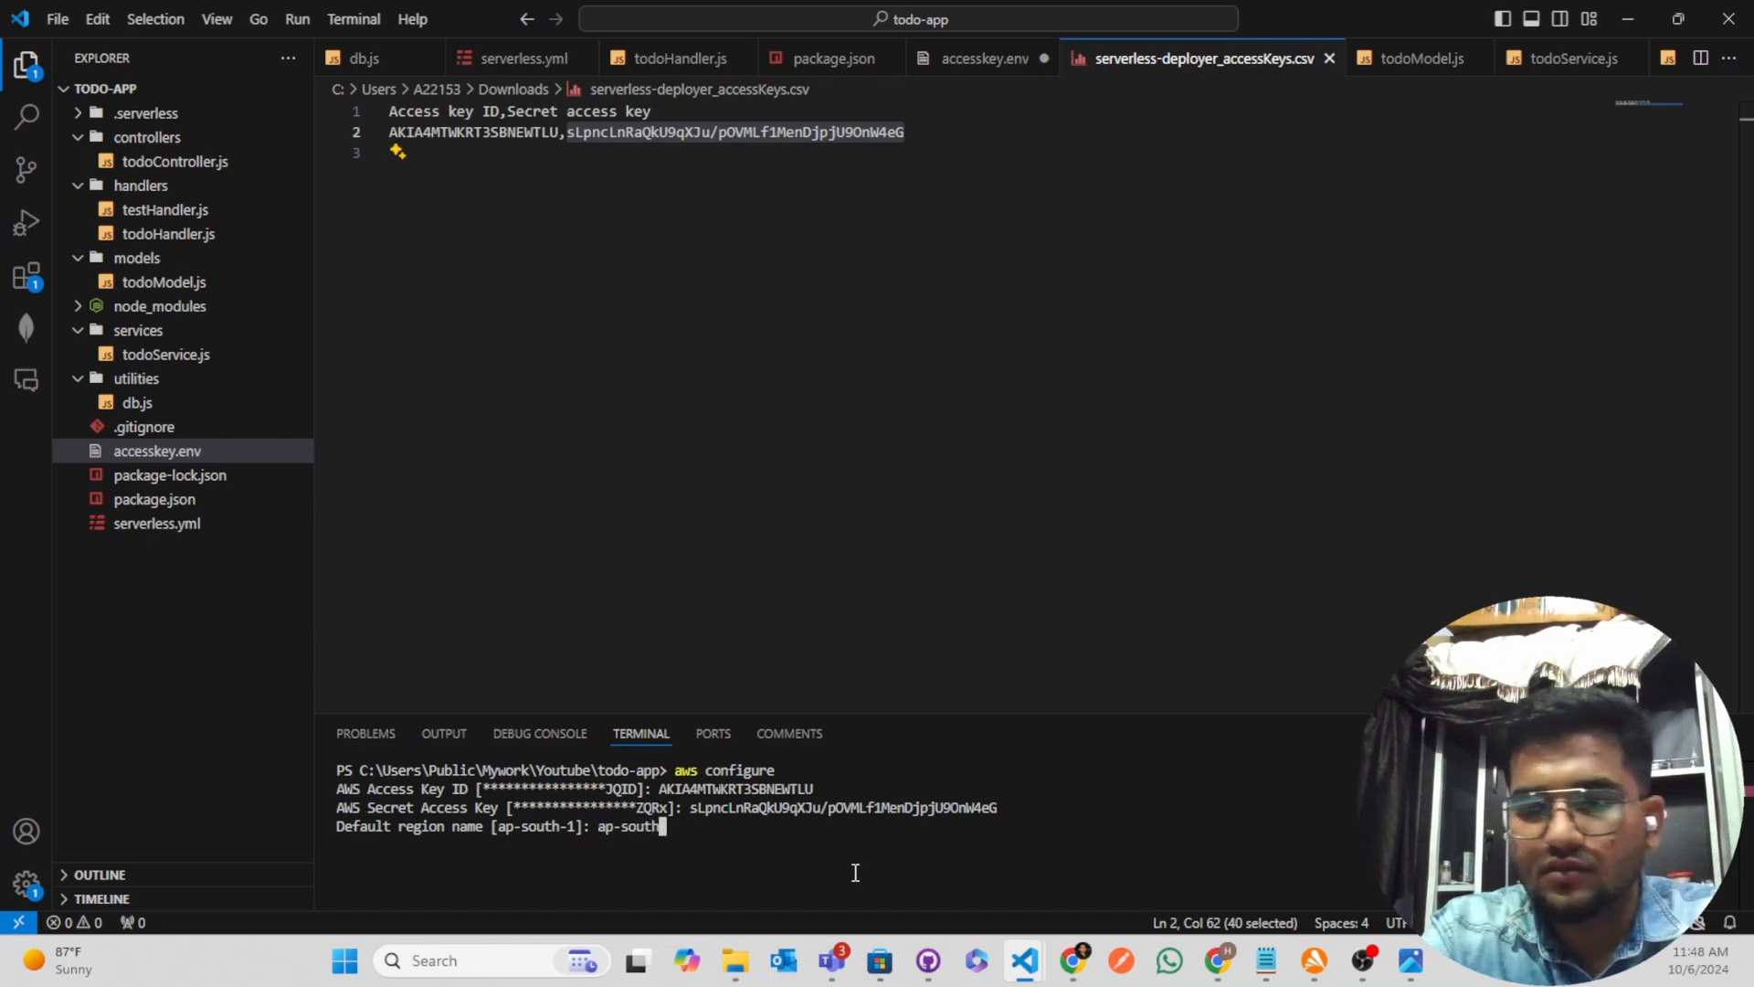
text(-1)
key(Return)
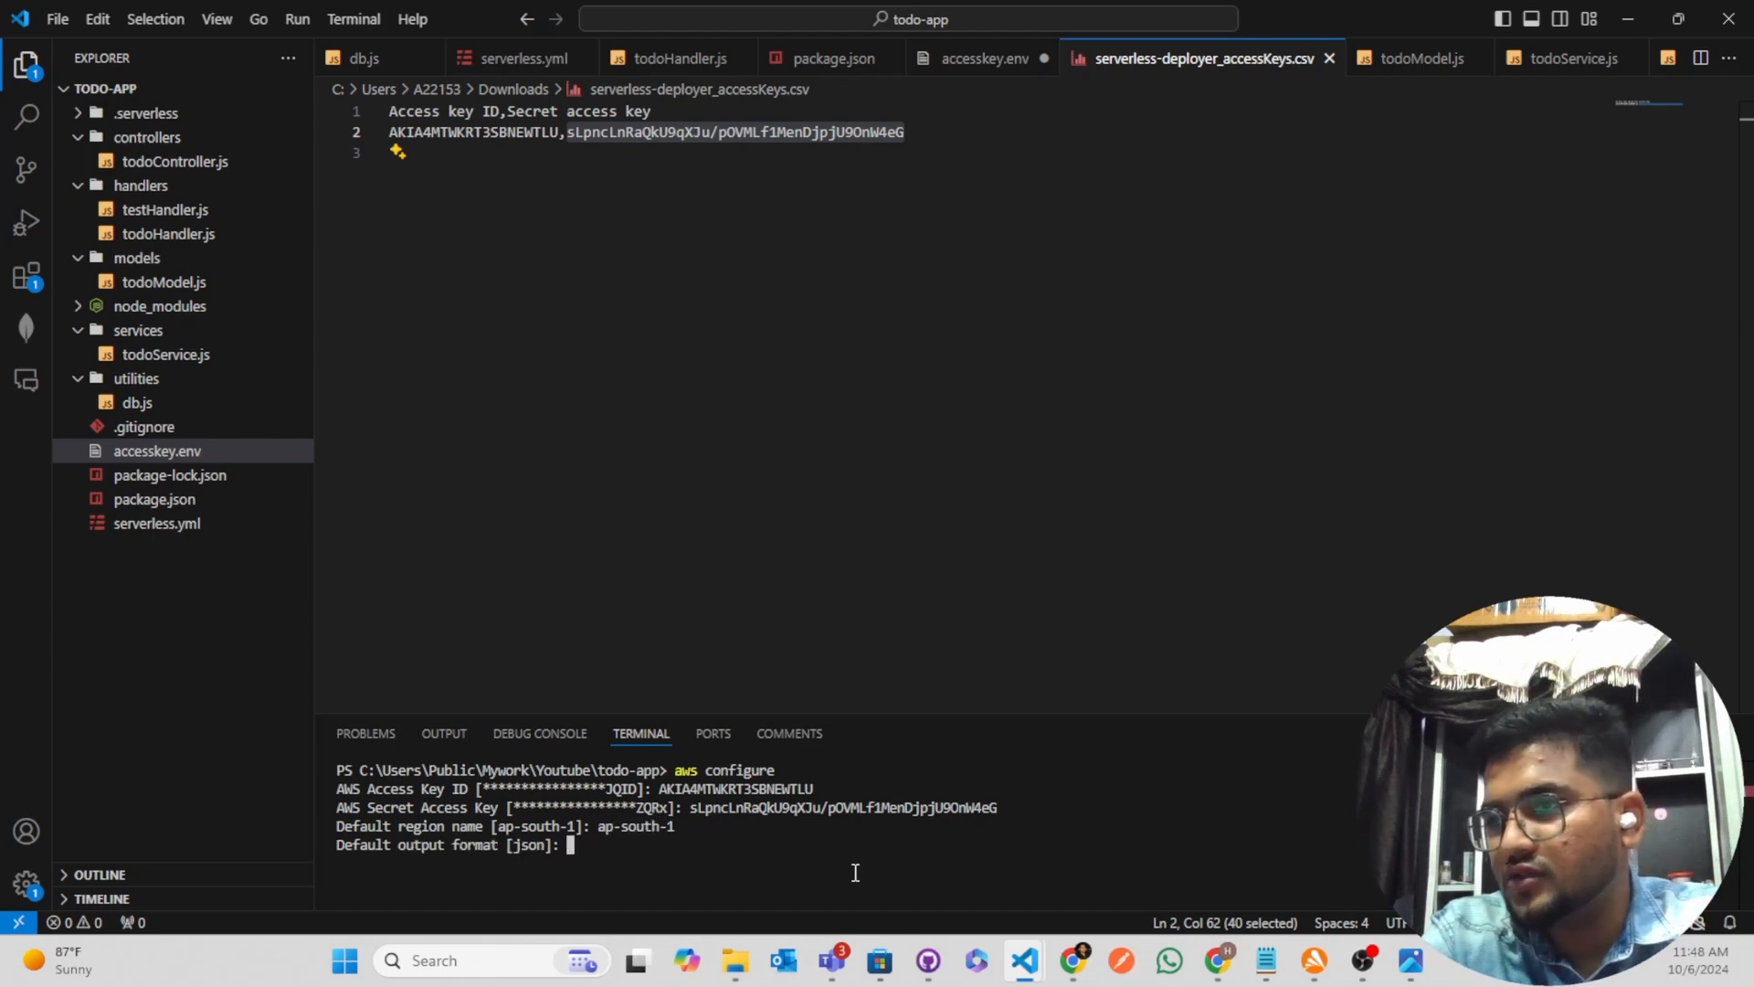
text(jsonf)
key(BackSpace)
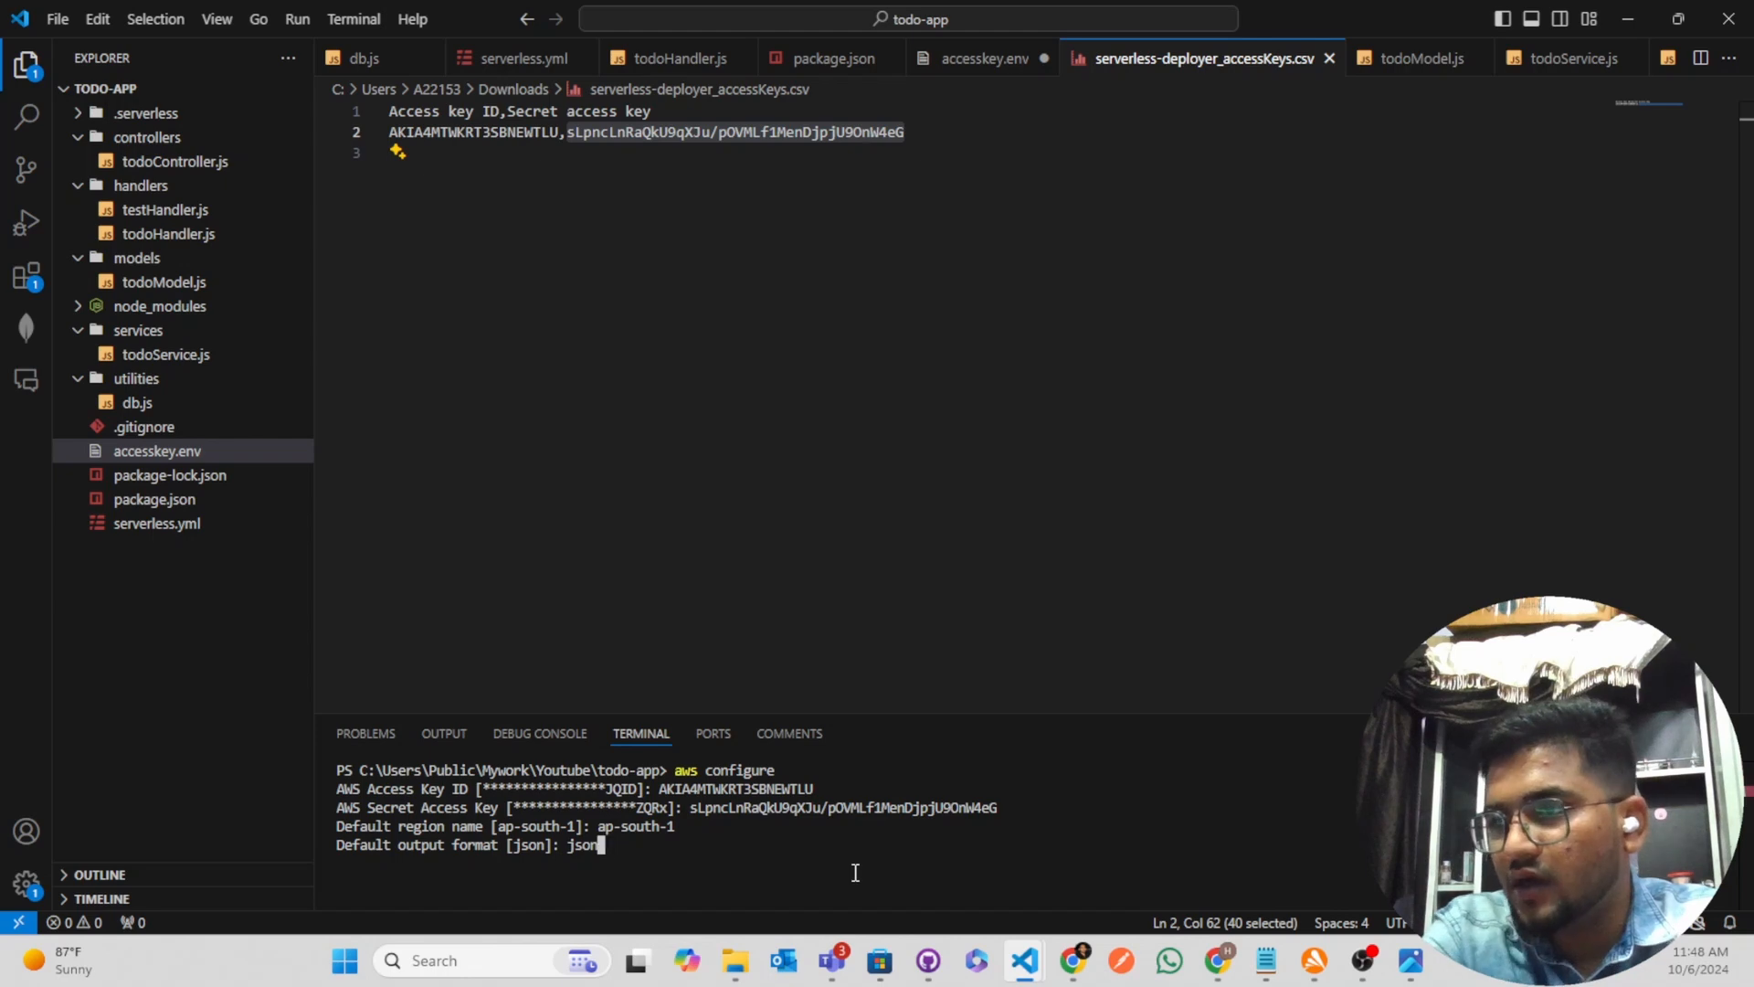
key(Return)
Clear the terminal output
text(clear)
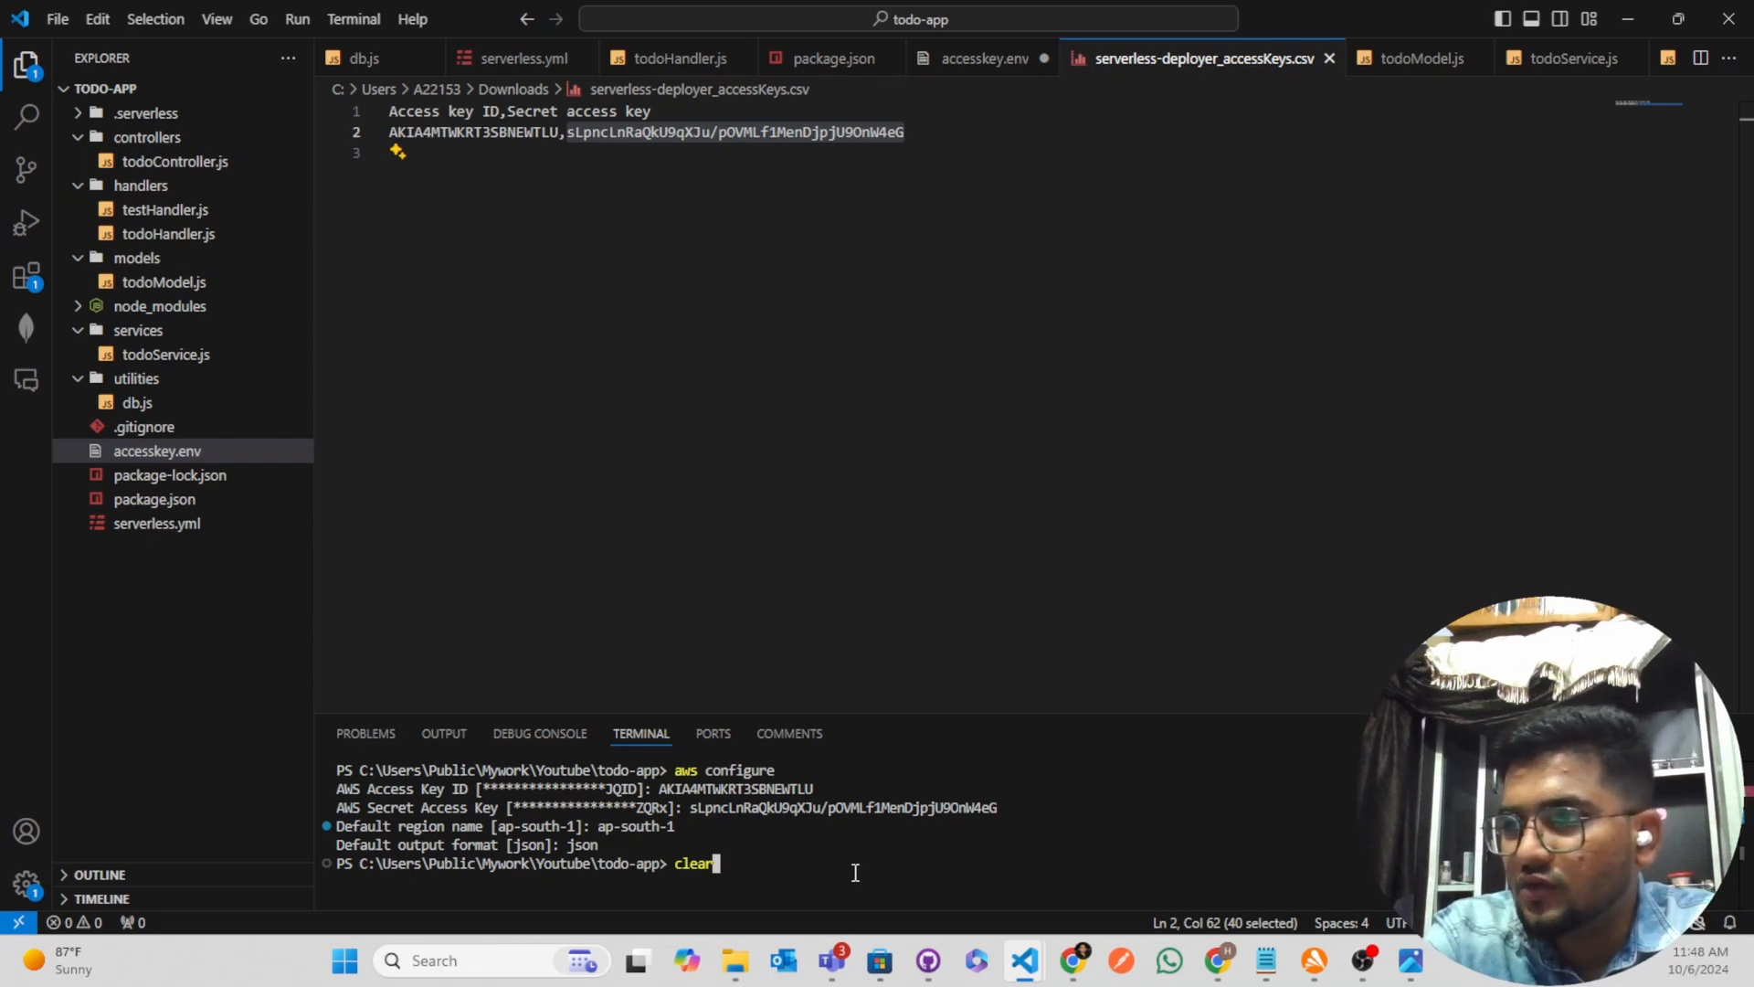
key(Return)
text(clear)
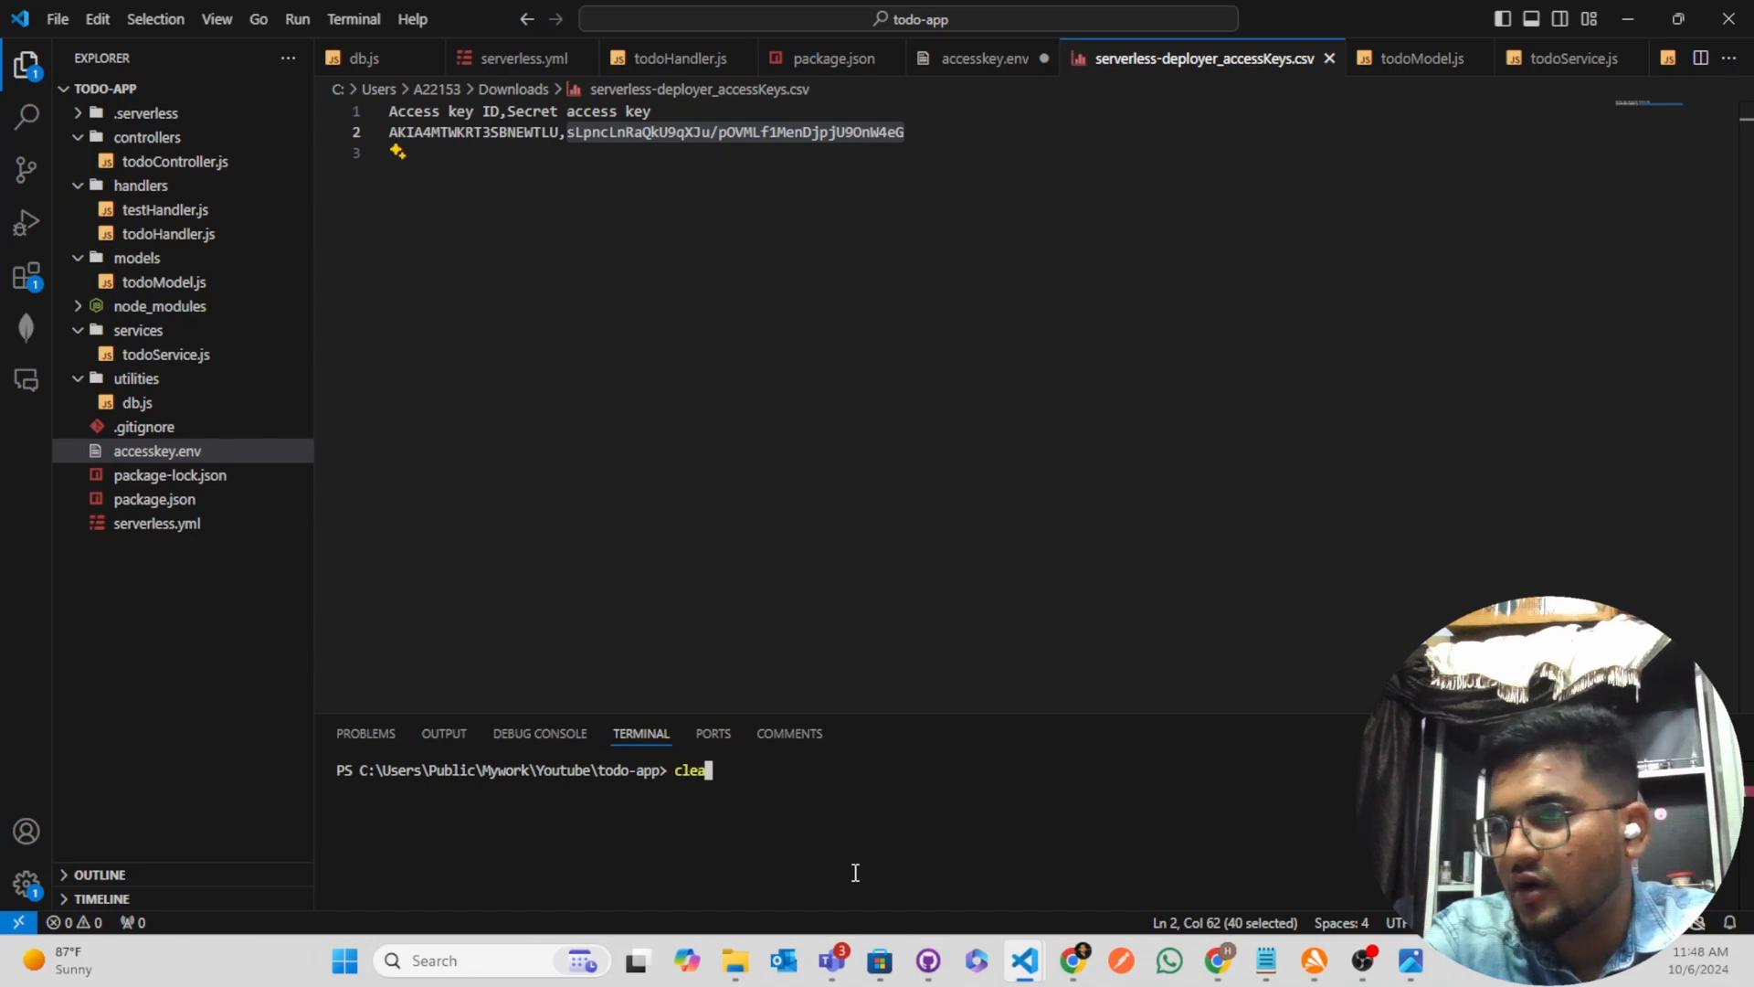
key(Return)
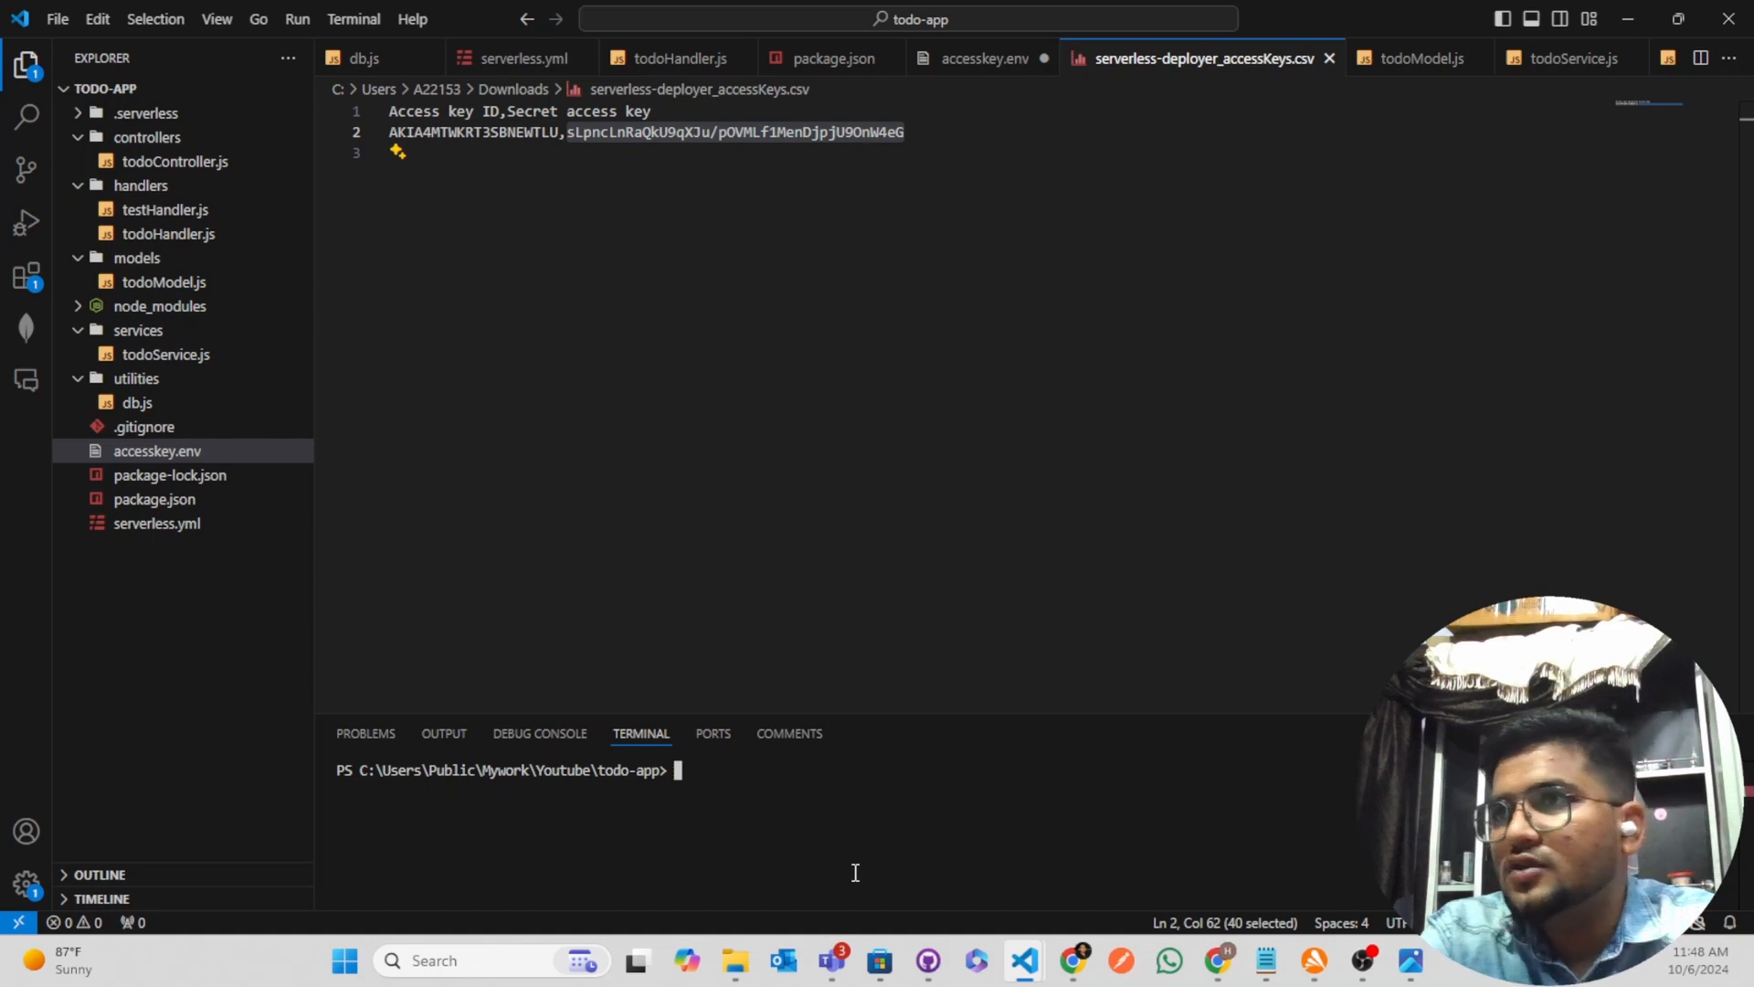
Close the access keys CSV file, and close accesskey.env without saving its changes
click(1329, 58)
click(1044, 57)
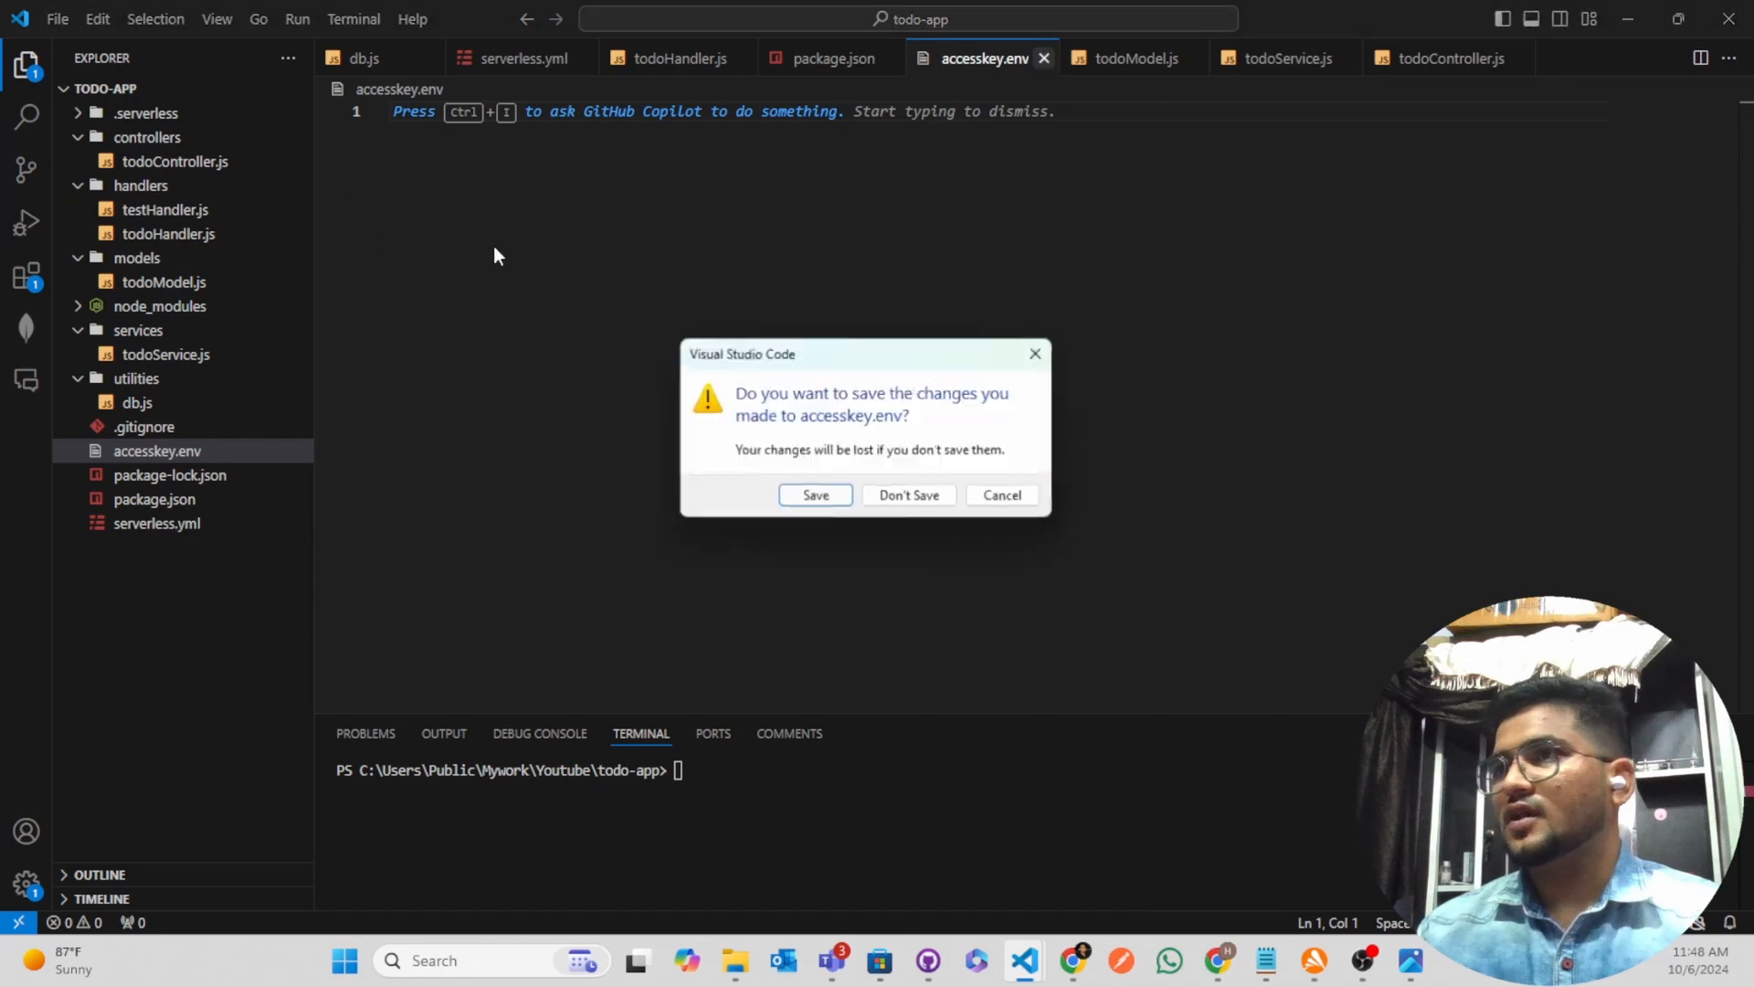
click(892, 500)
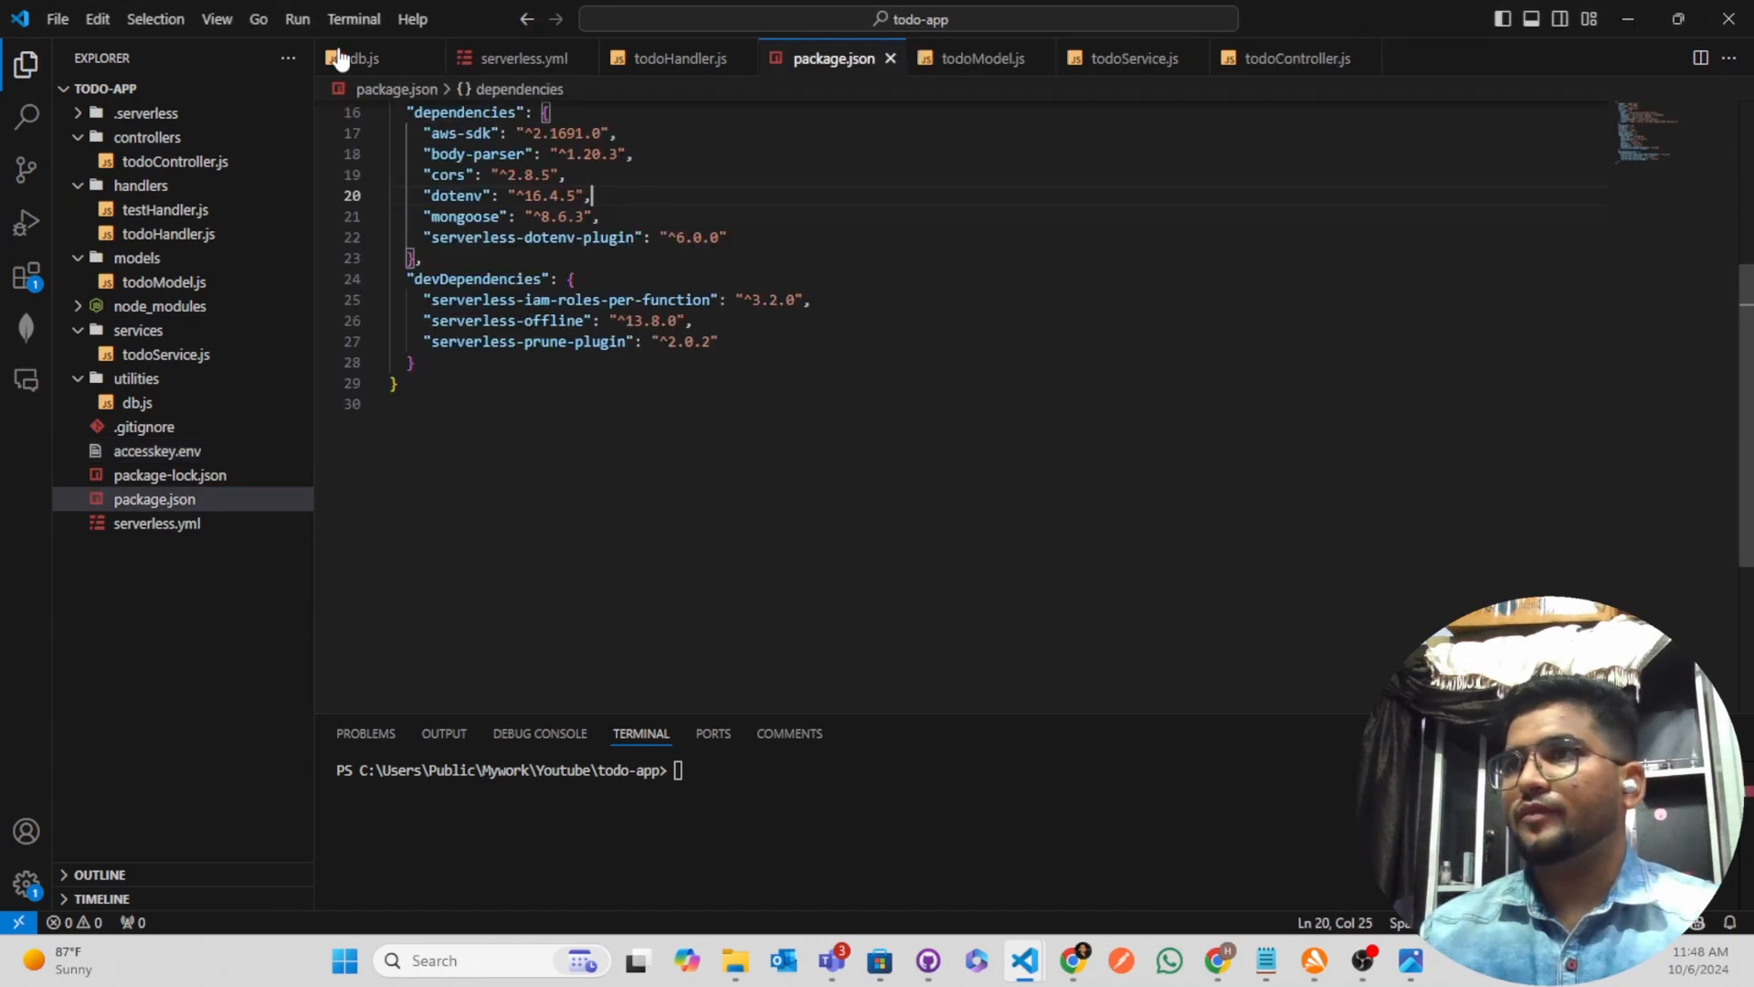
Check the deploy script in package.json and deploy the app by running "npm run deploy" in the terminal, enlarged to show the output
scroll(625, 501, up, 5)
click(684, 407)
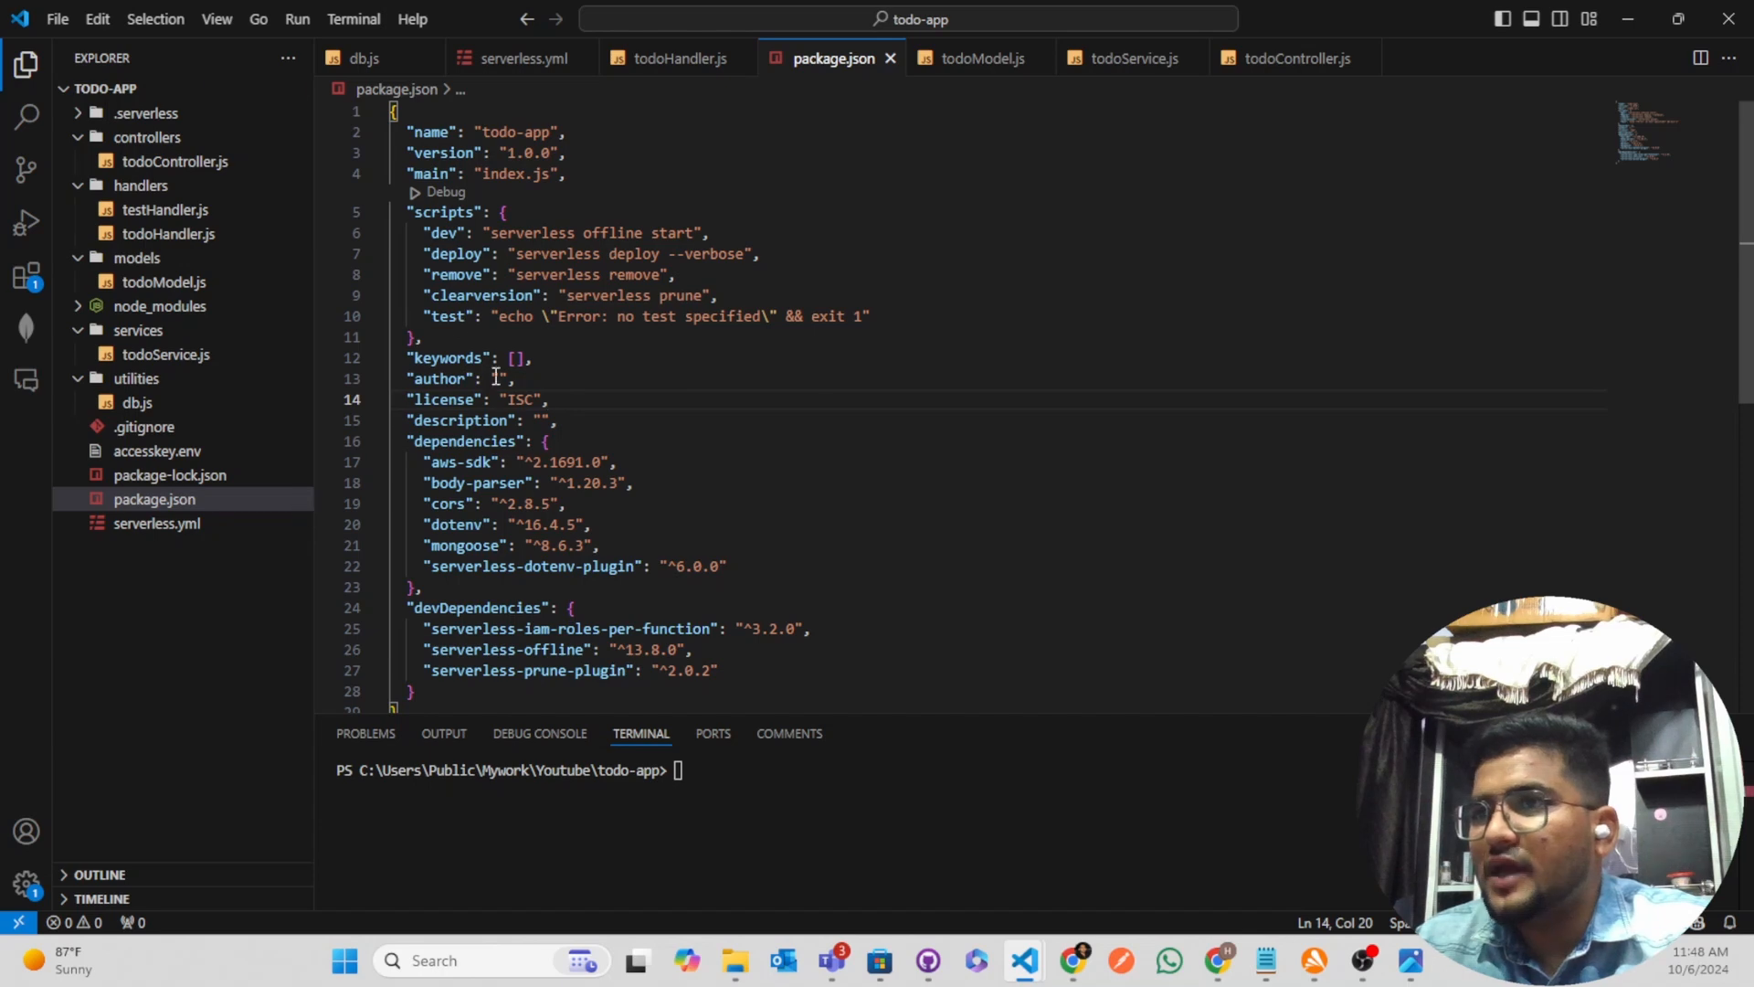
double_click(457, 254)
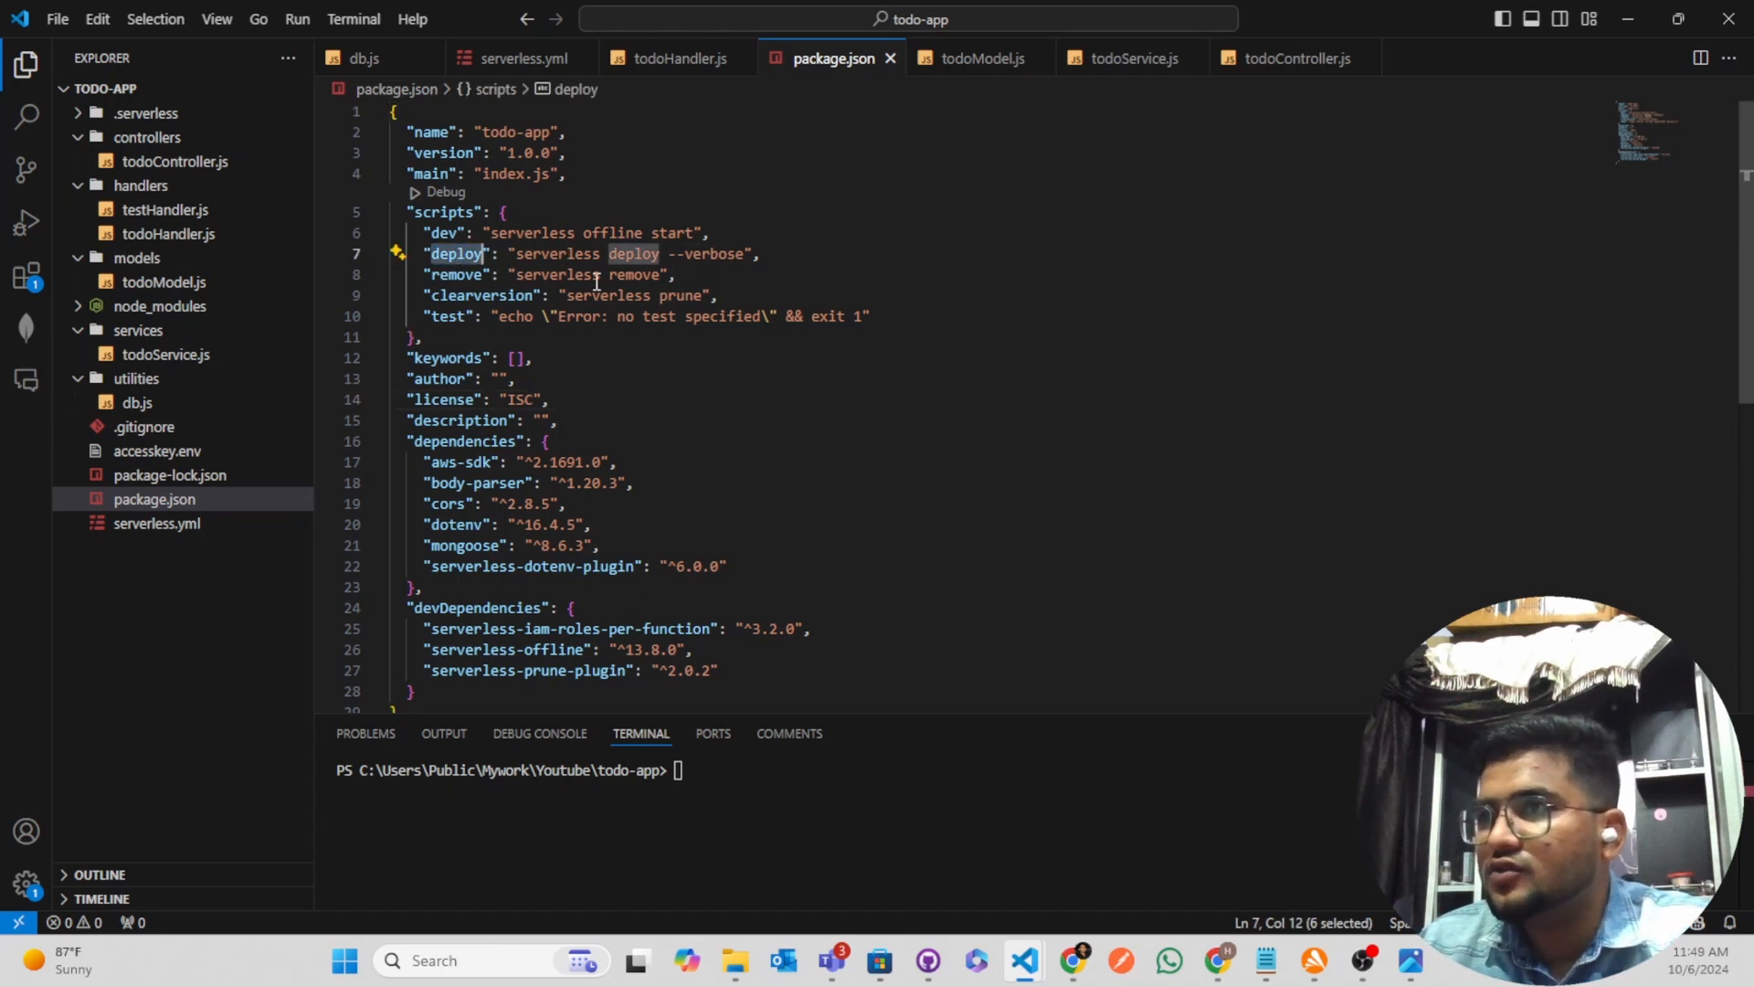
drag(509, 254, 763, 257)
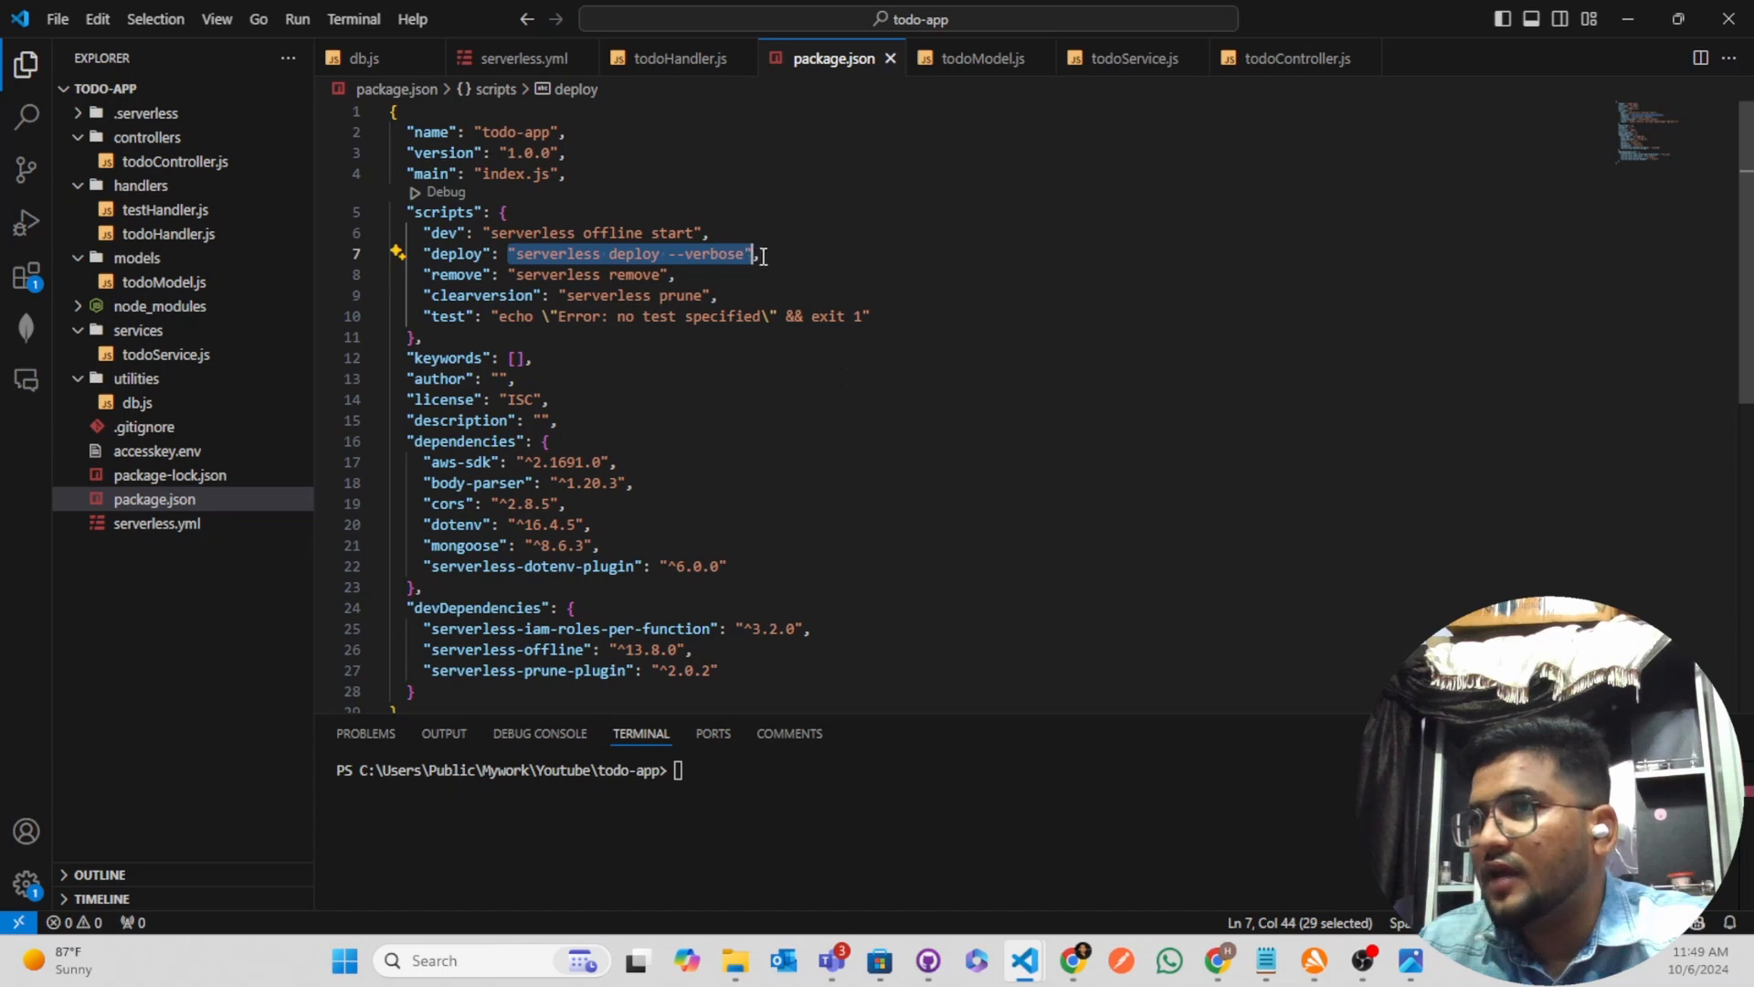
click(850, 462)
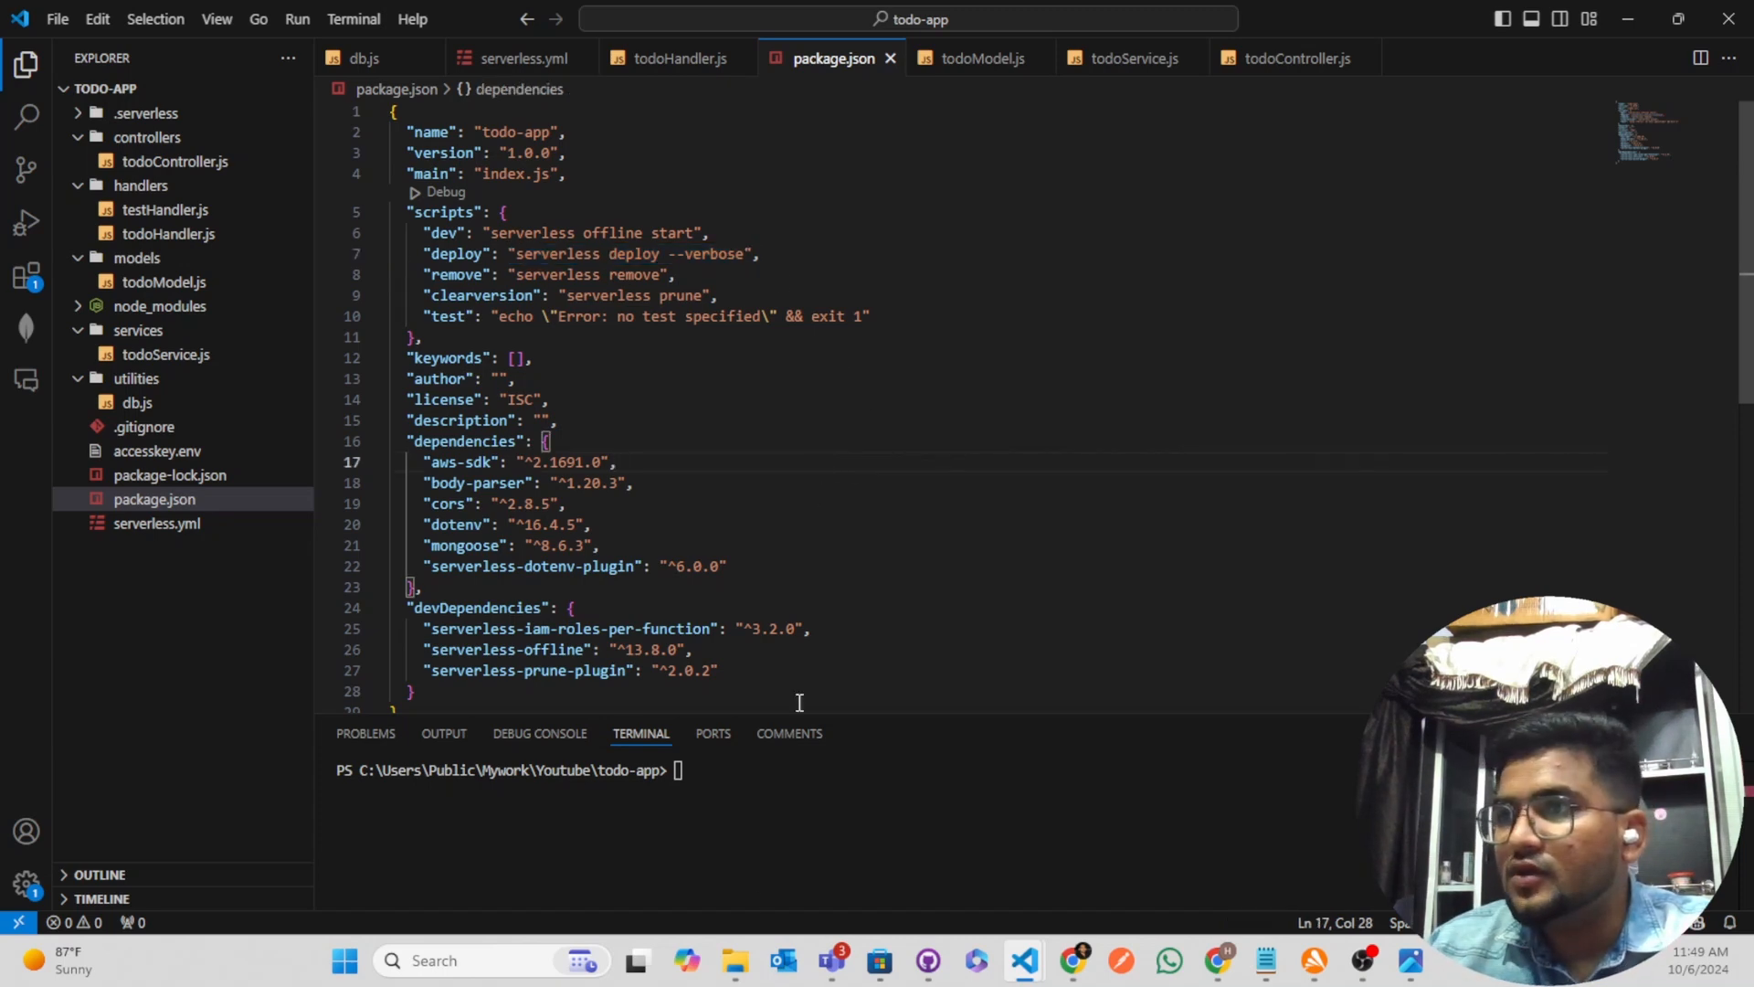
click(766, 873)
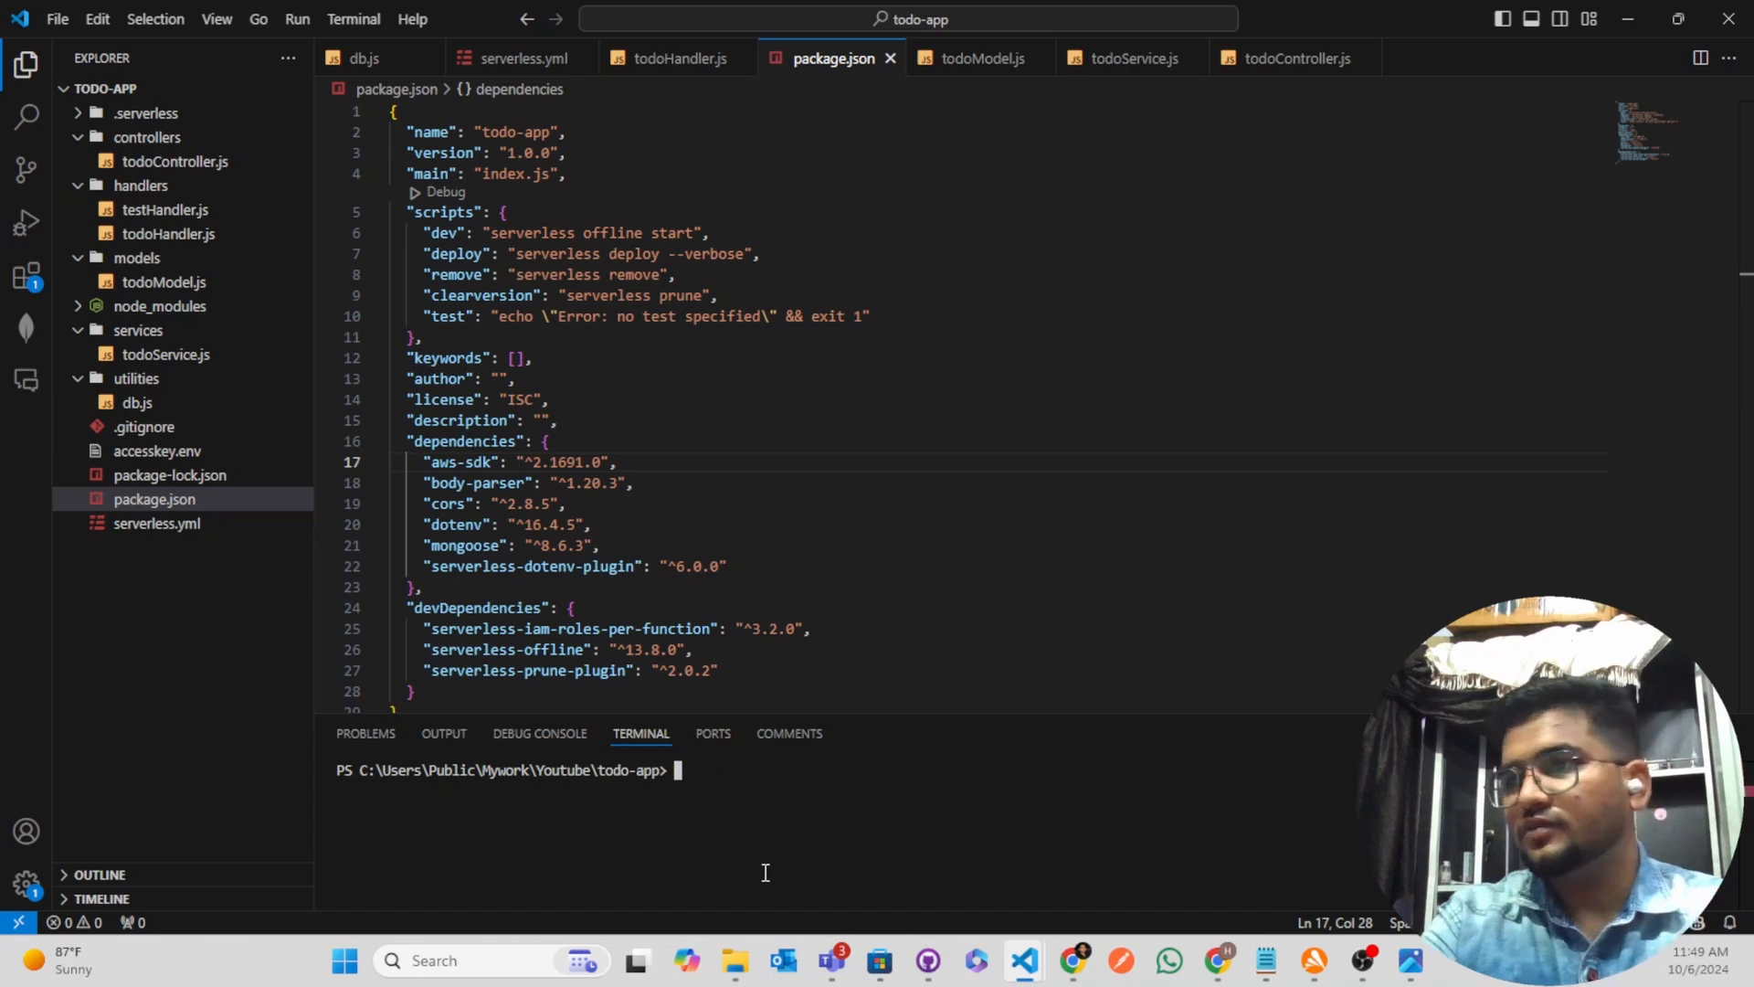
text(npm )
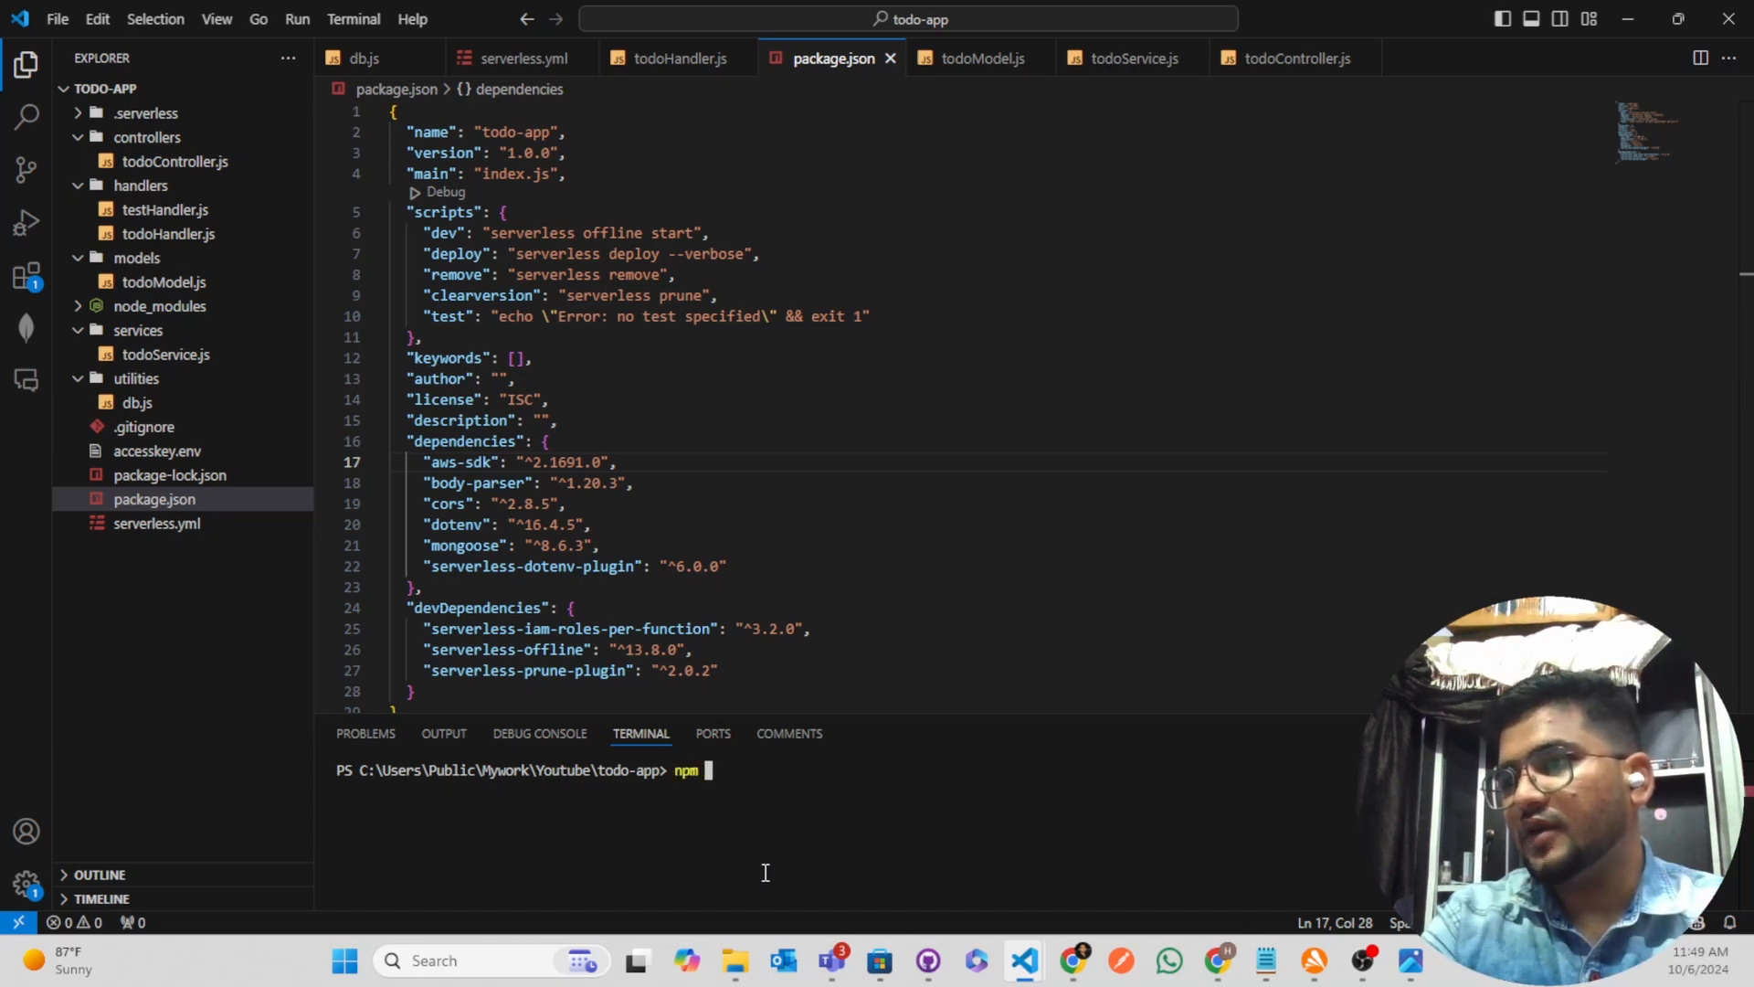
text(run deploy)
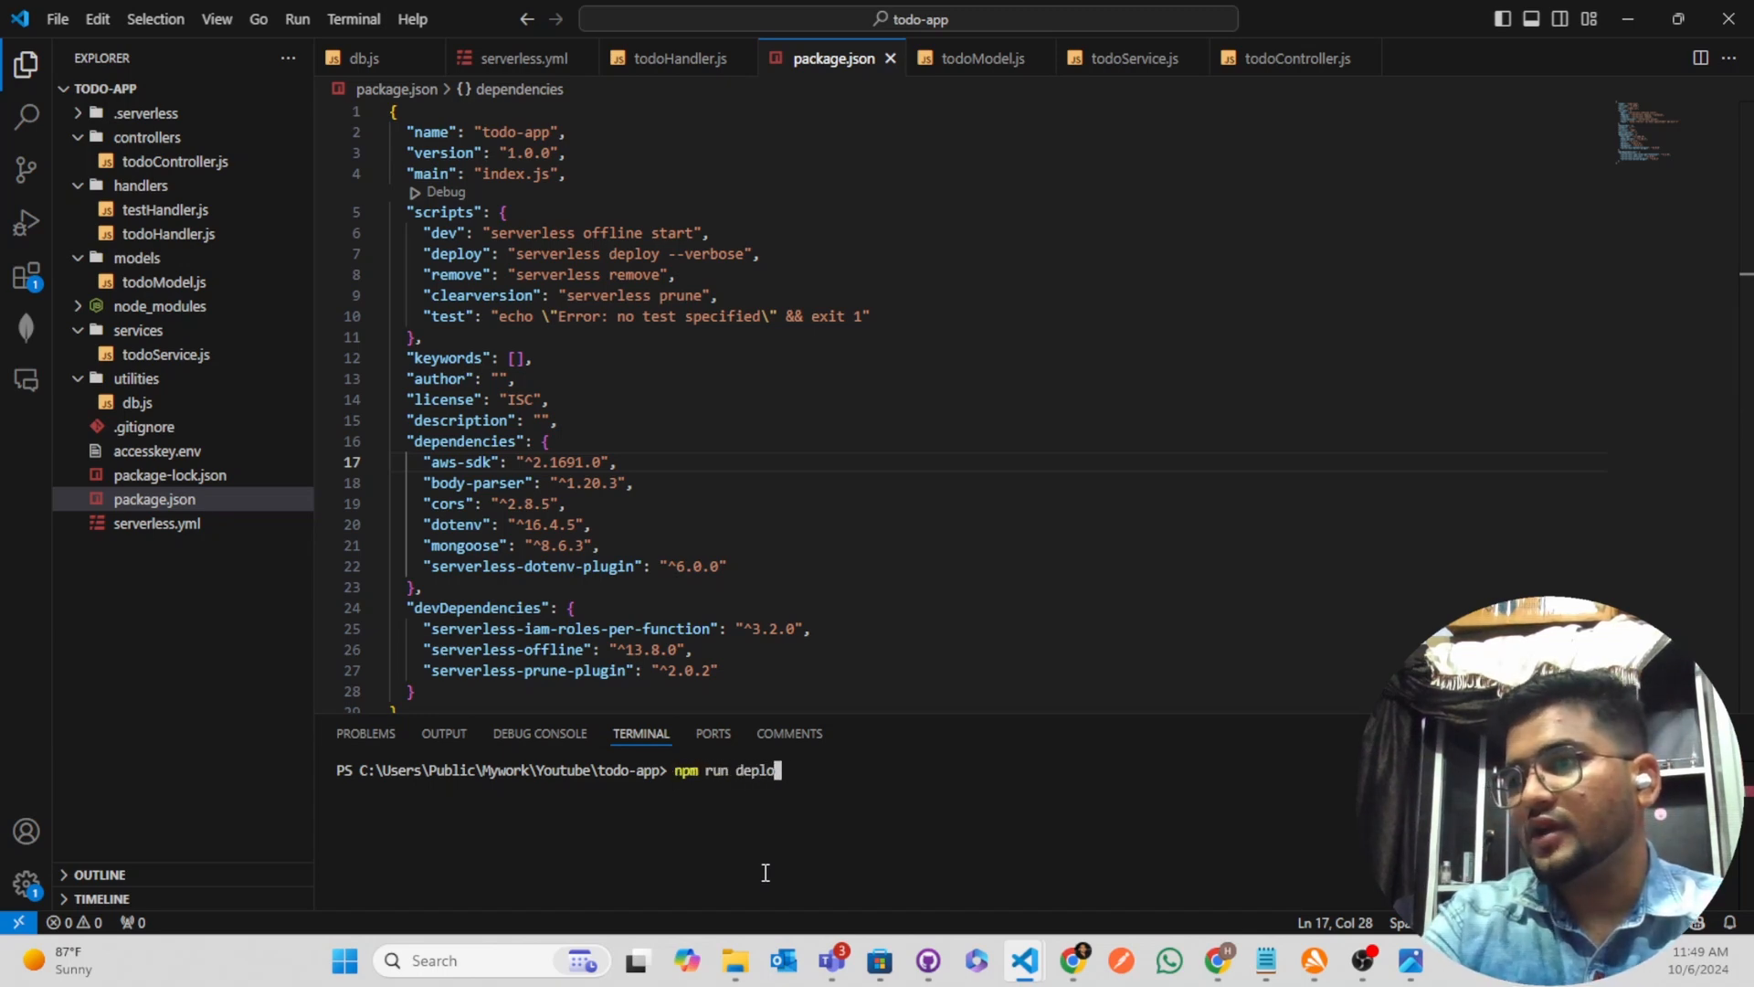
key(Return)
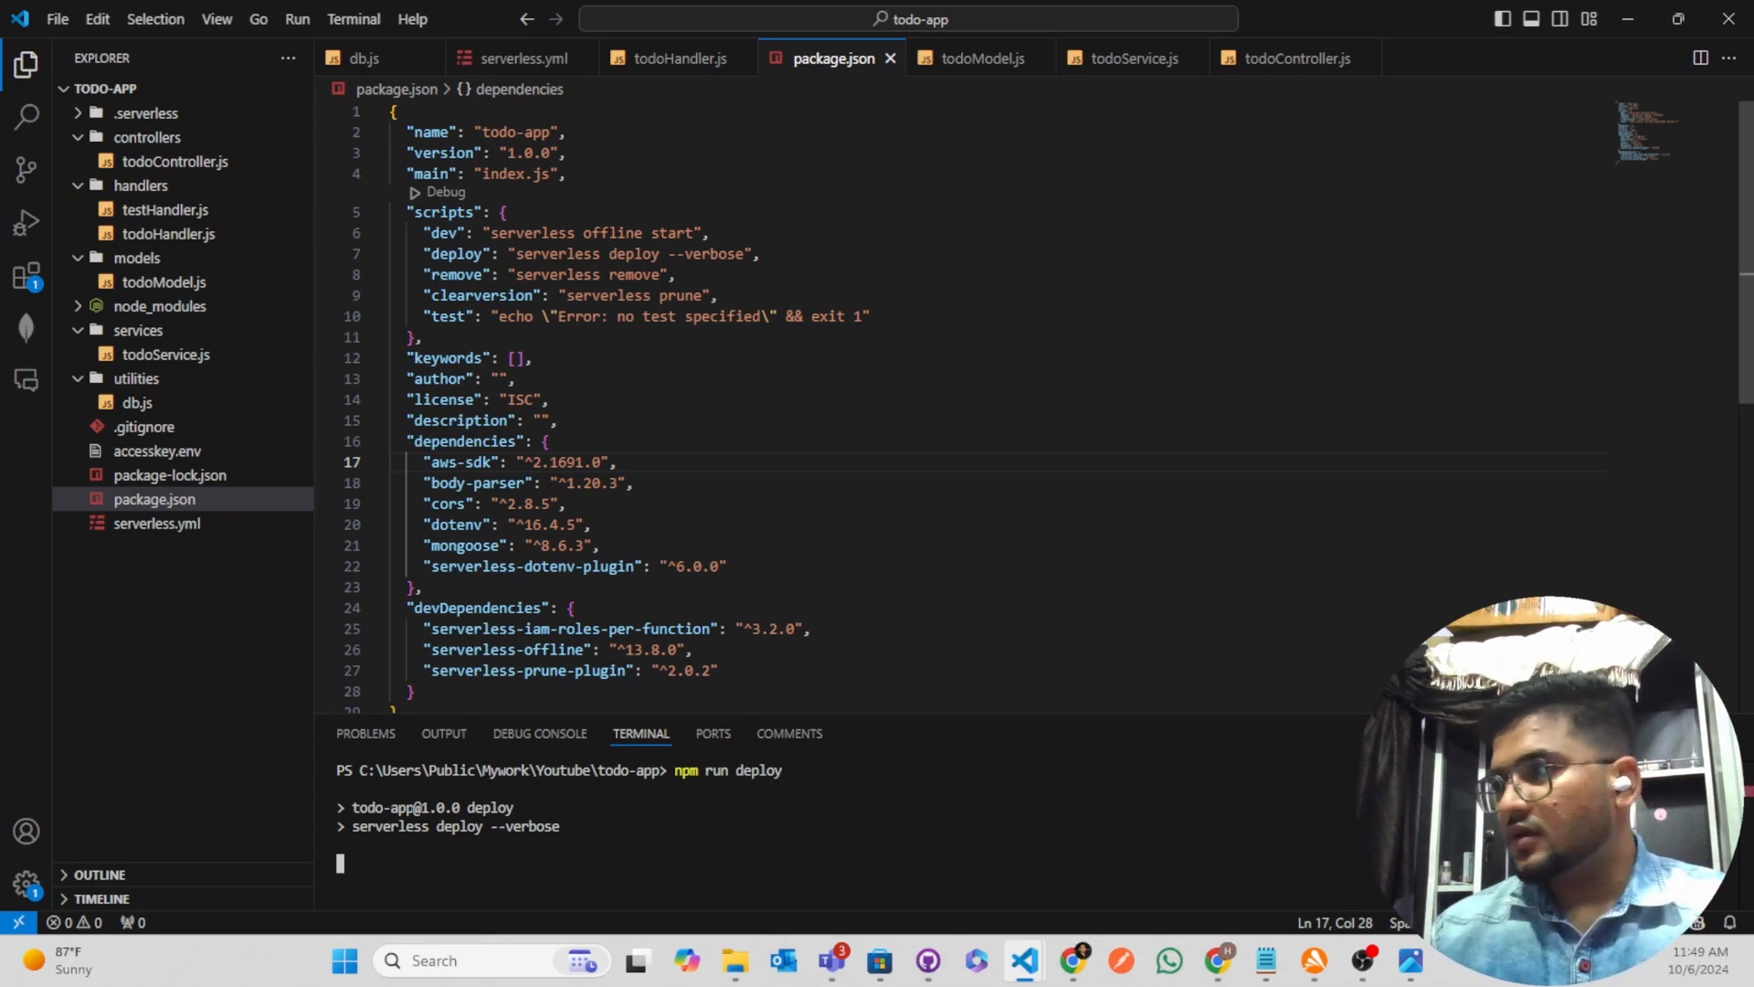
click(1700, 734)
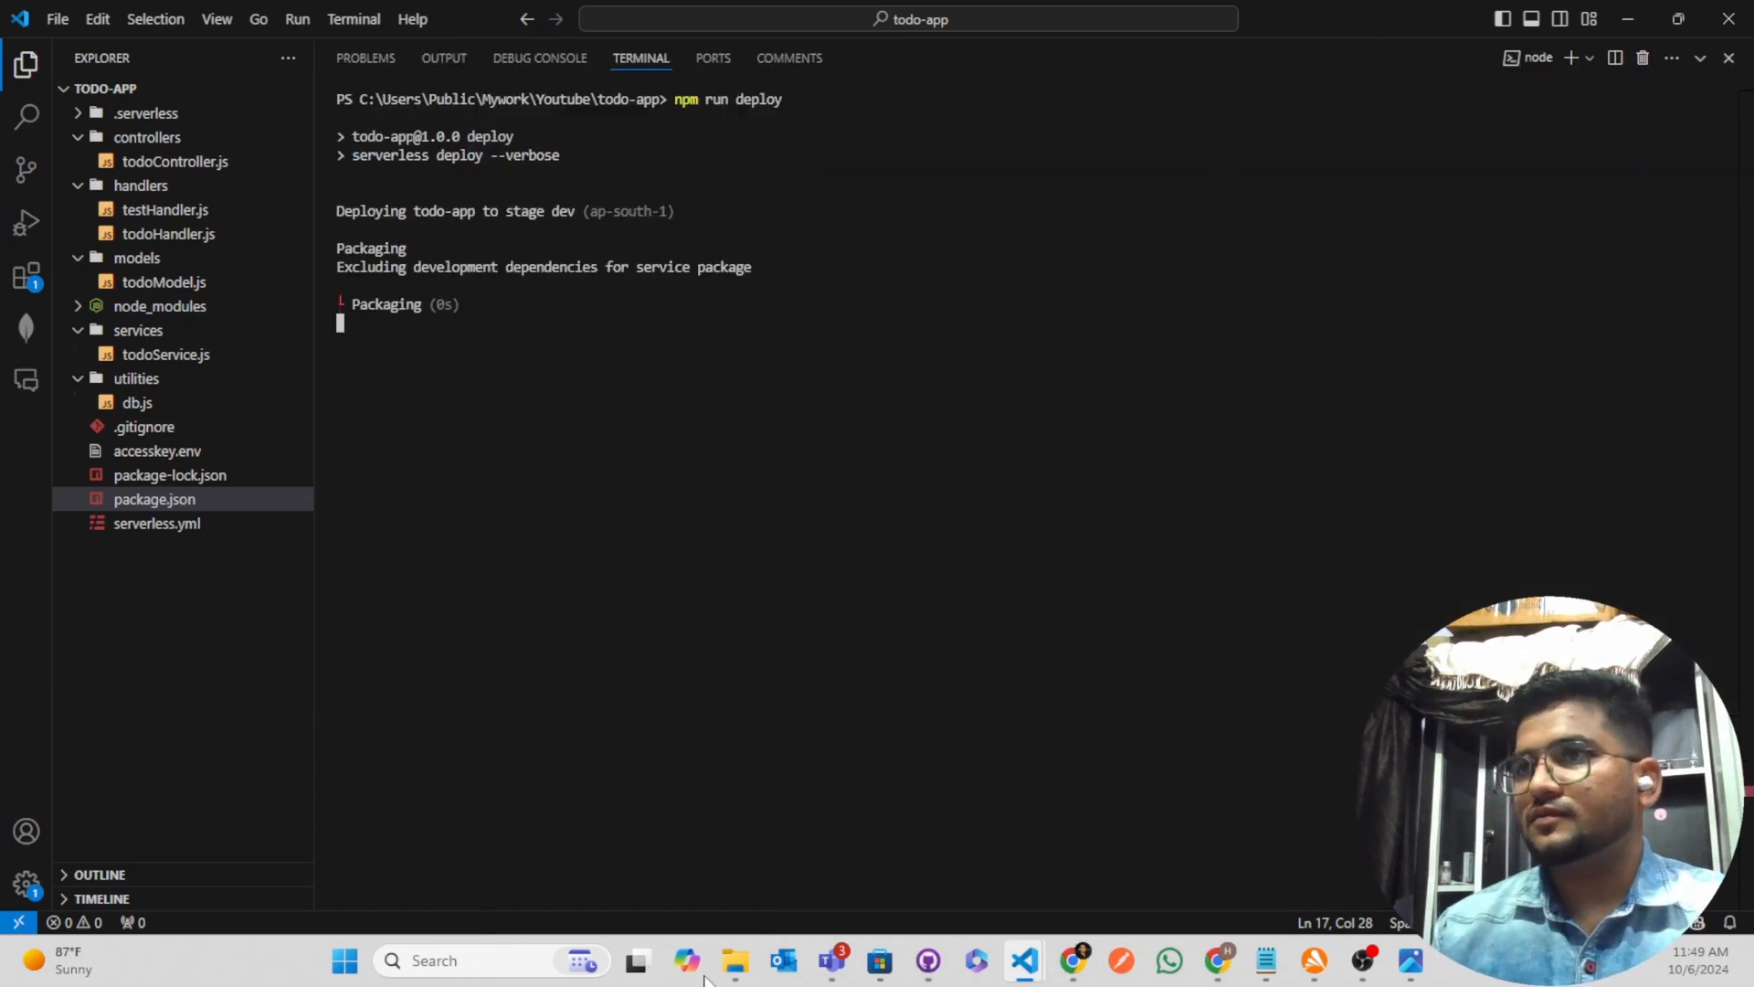
drag(340, 305, 459, 305)
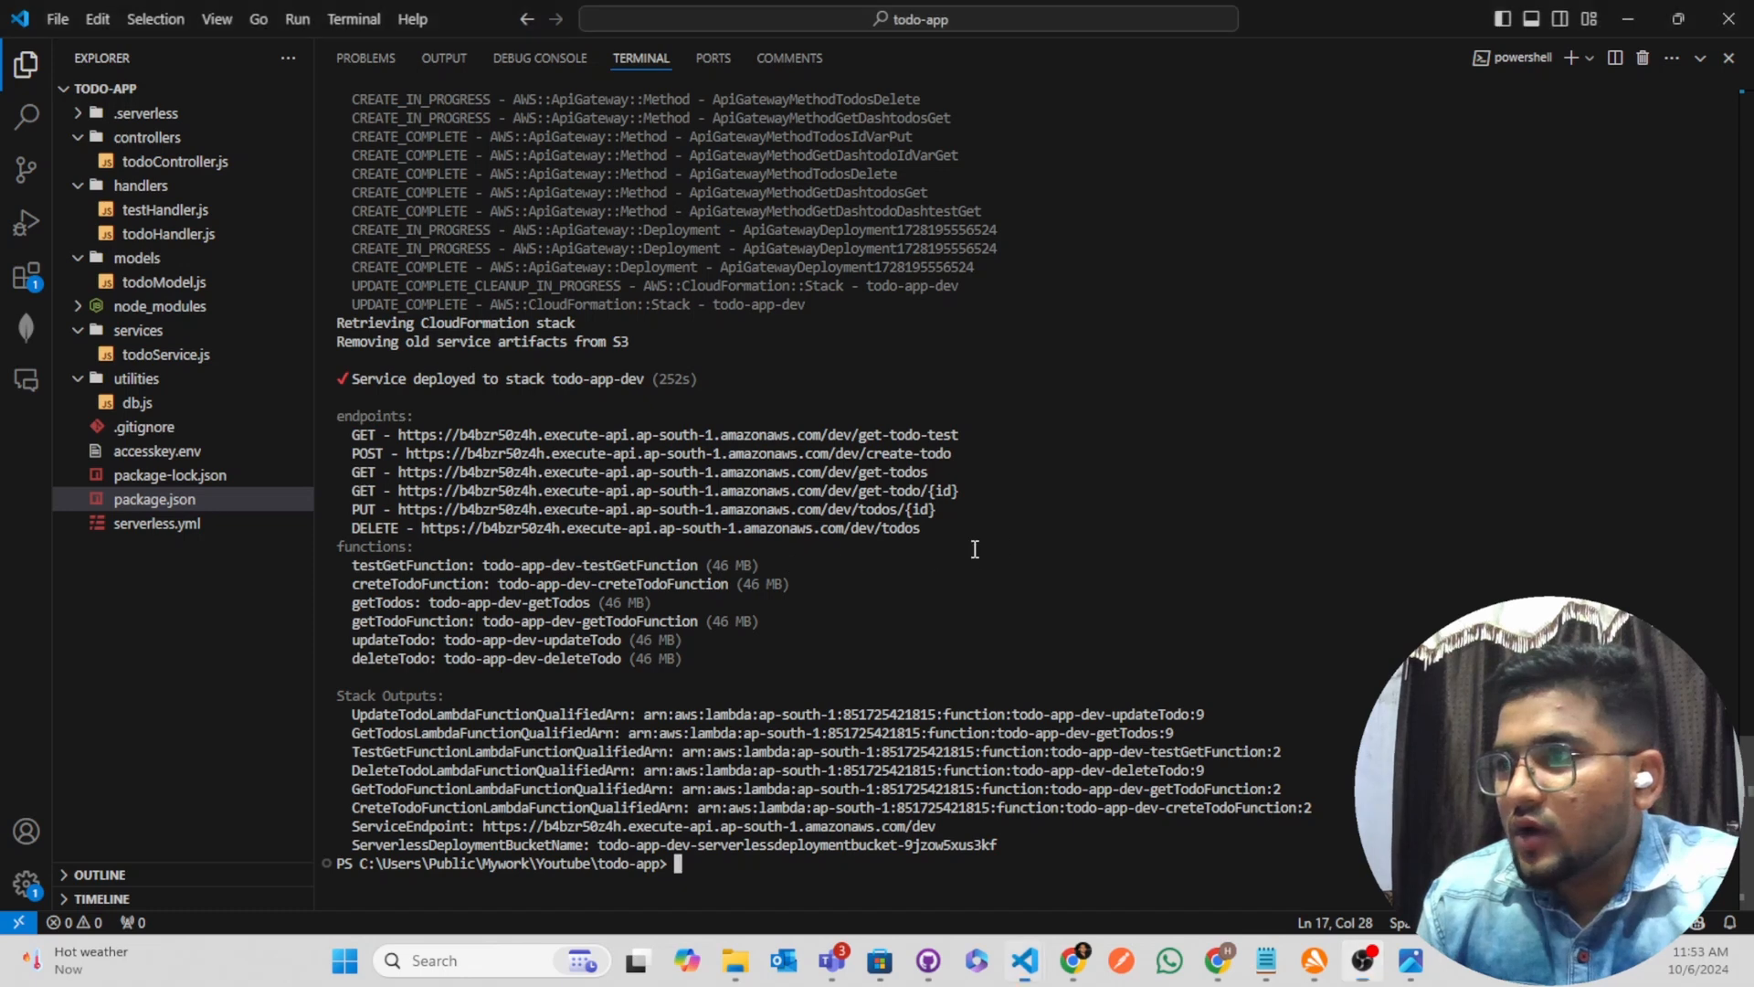
Copy the base URL of the get-todo-test endpoint, up to amazonaws.com, from the deployment output and restore the terminal panel to its smaller size
drag(996, 548, 286, 418)
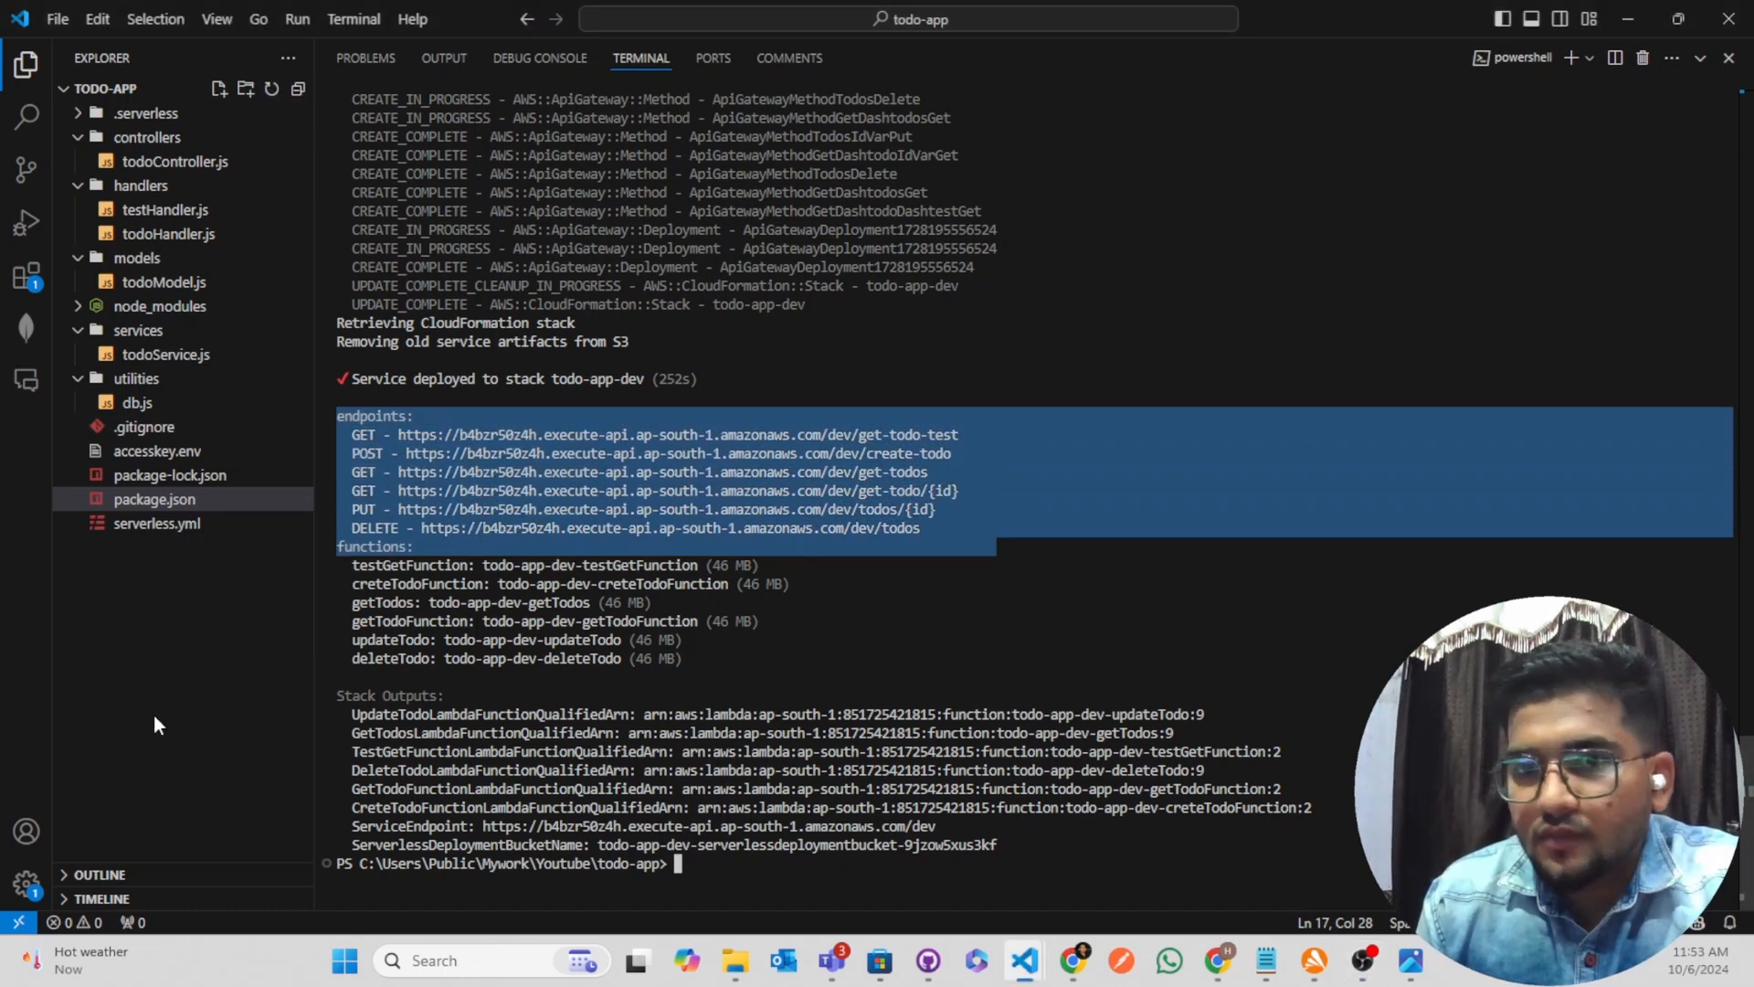
click(886, 645)
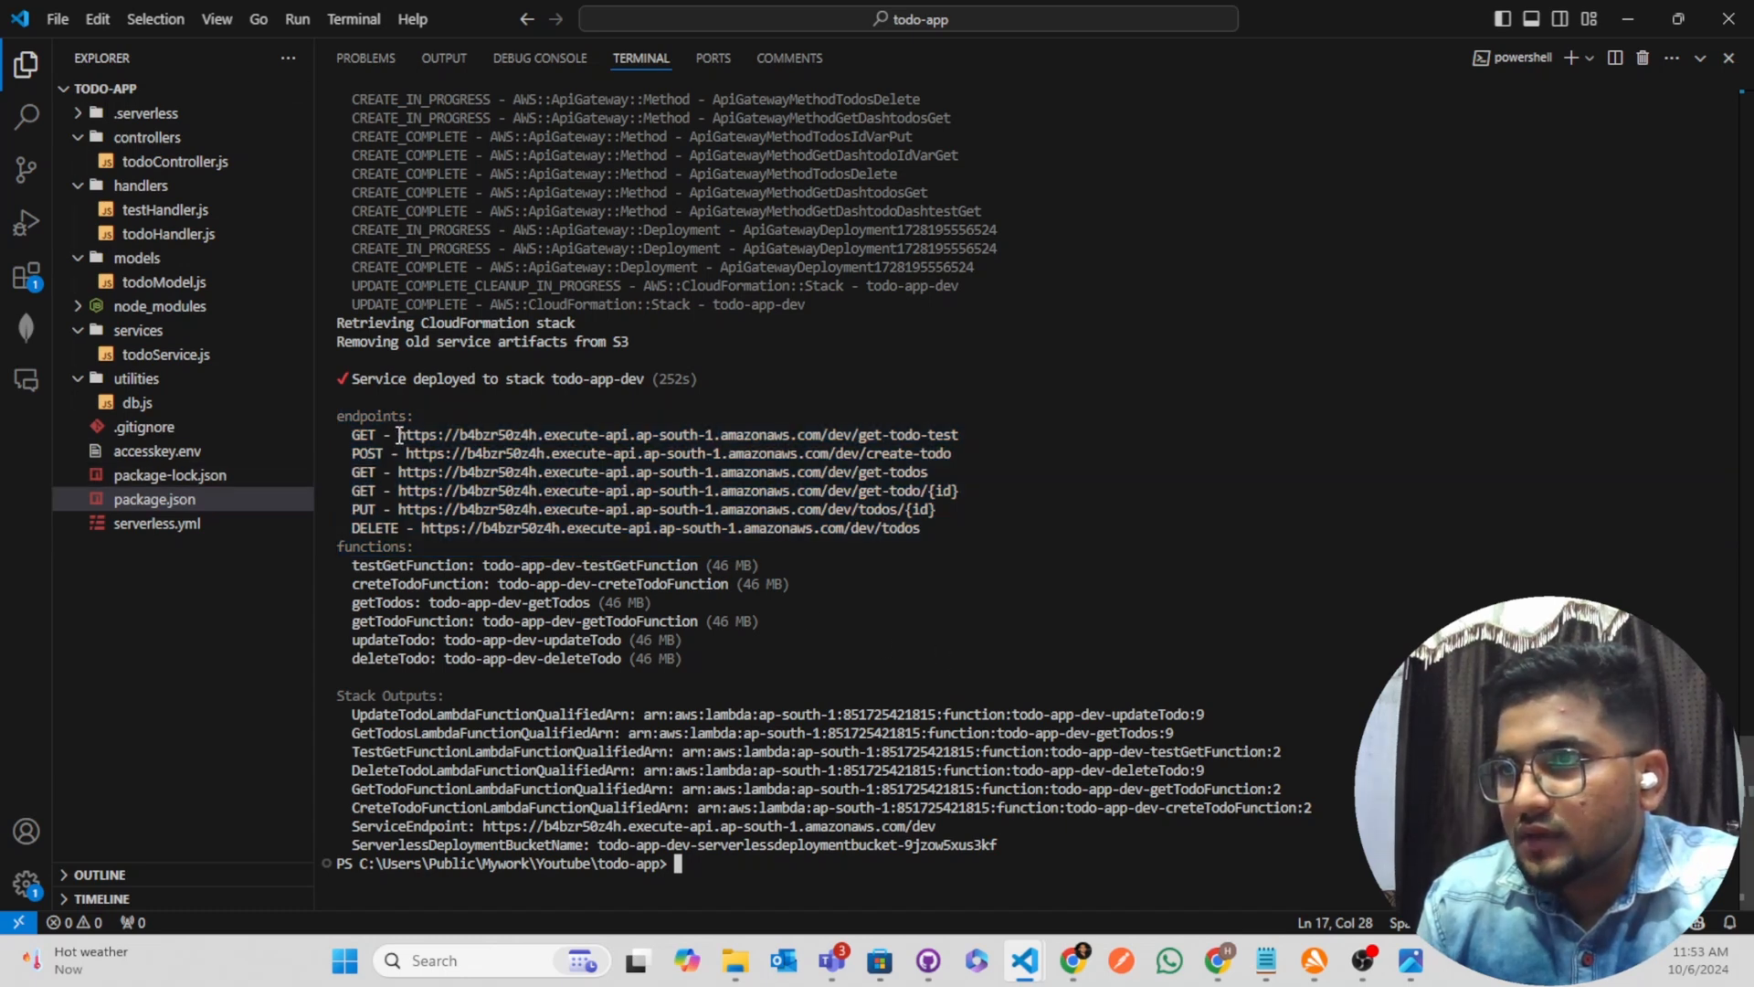
drag(397, 437, 820, 436)
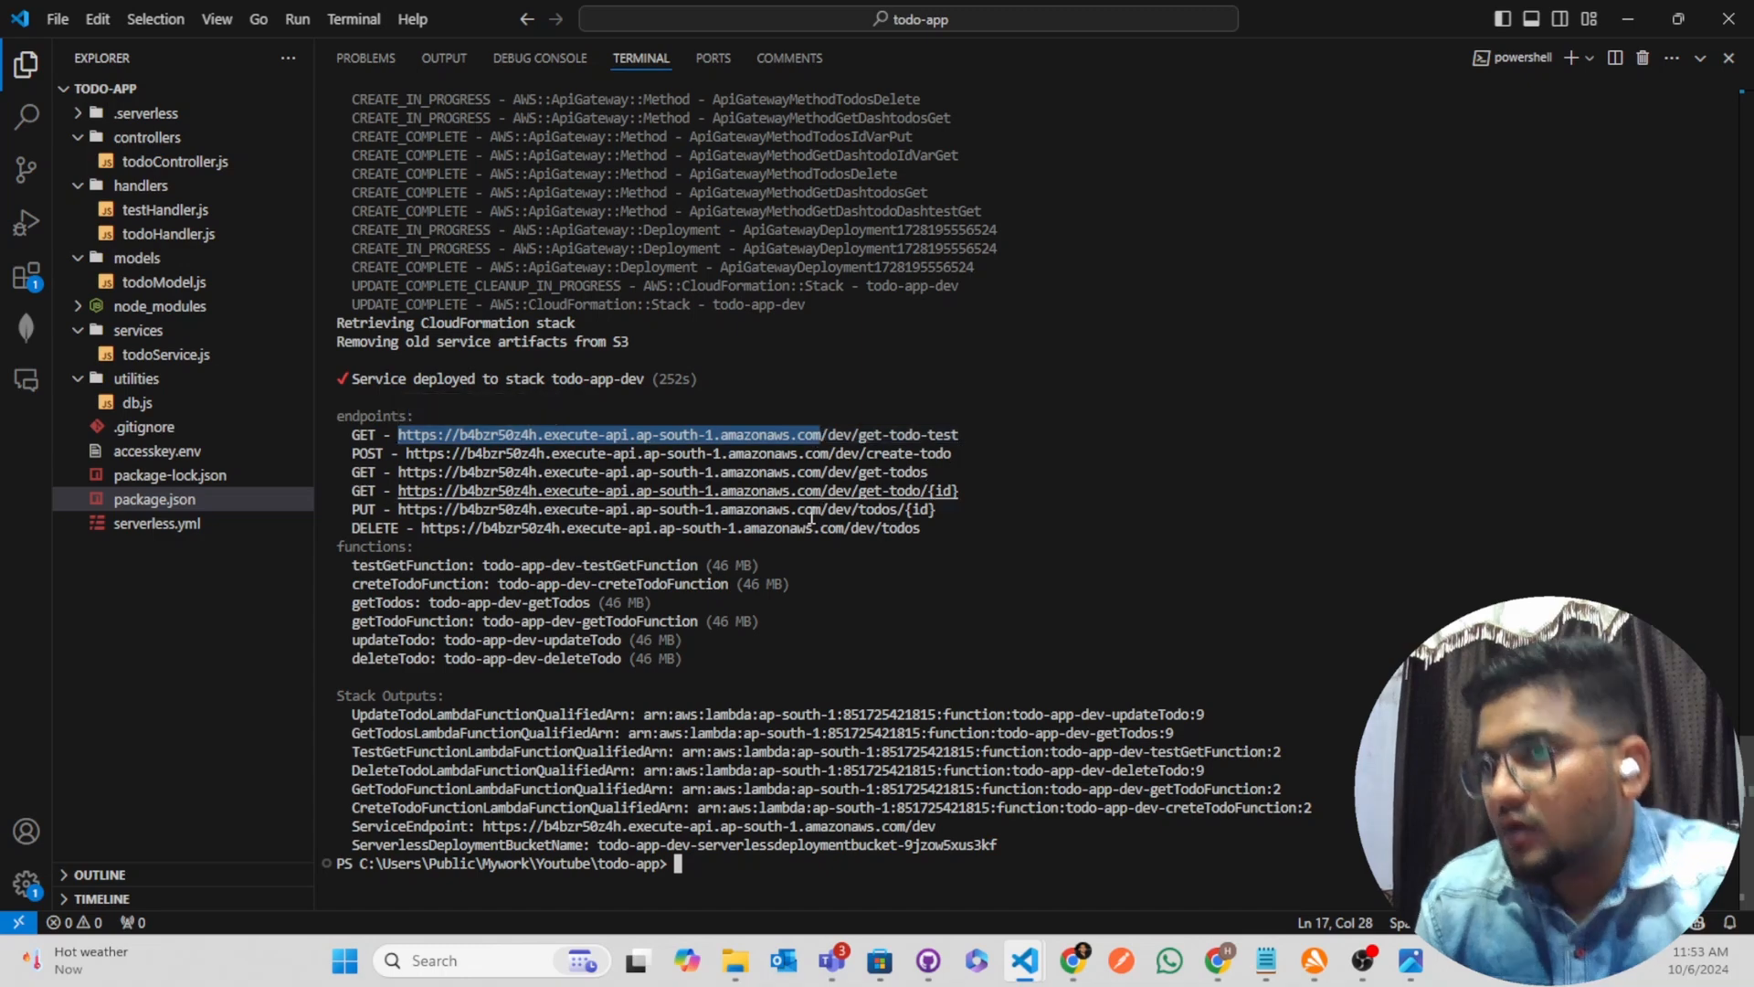
key(ctrl+c)
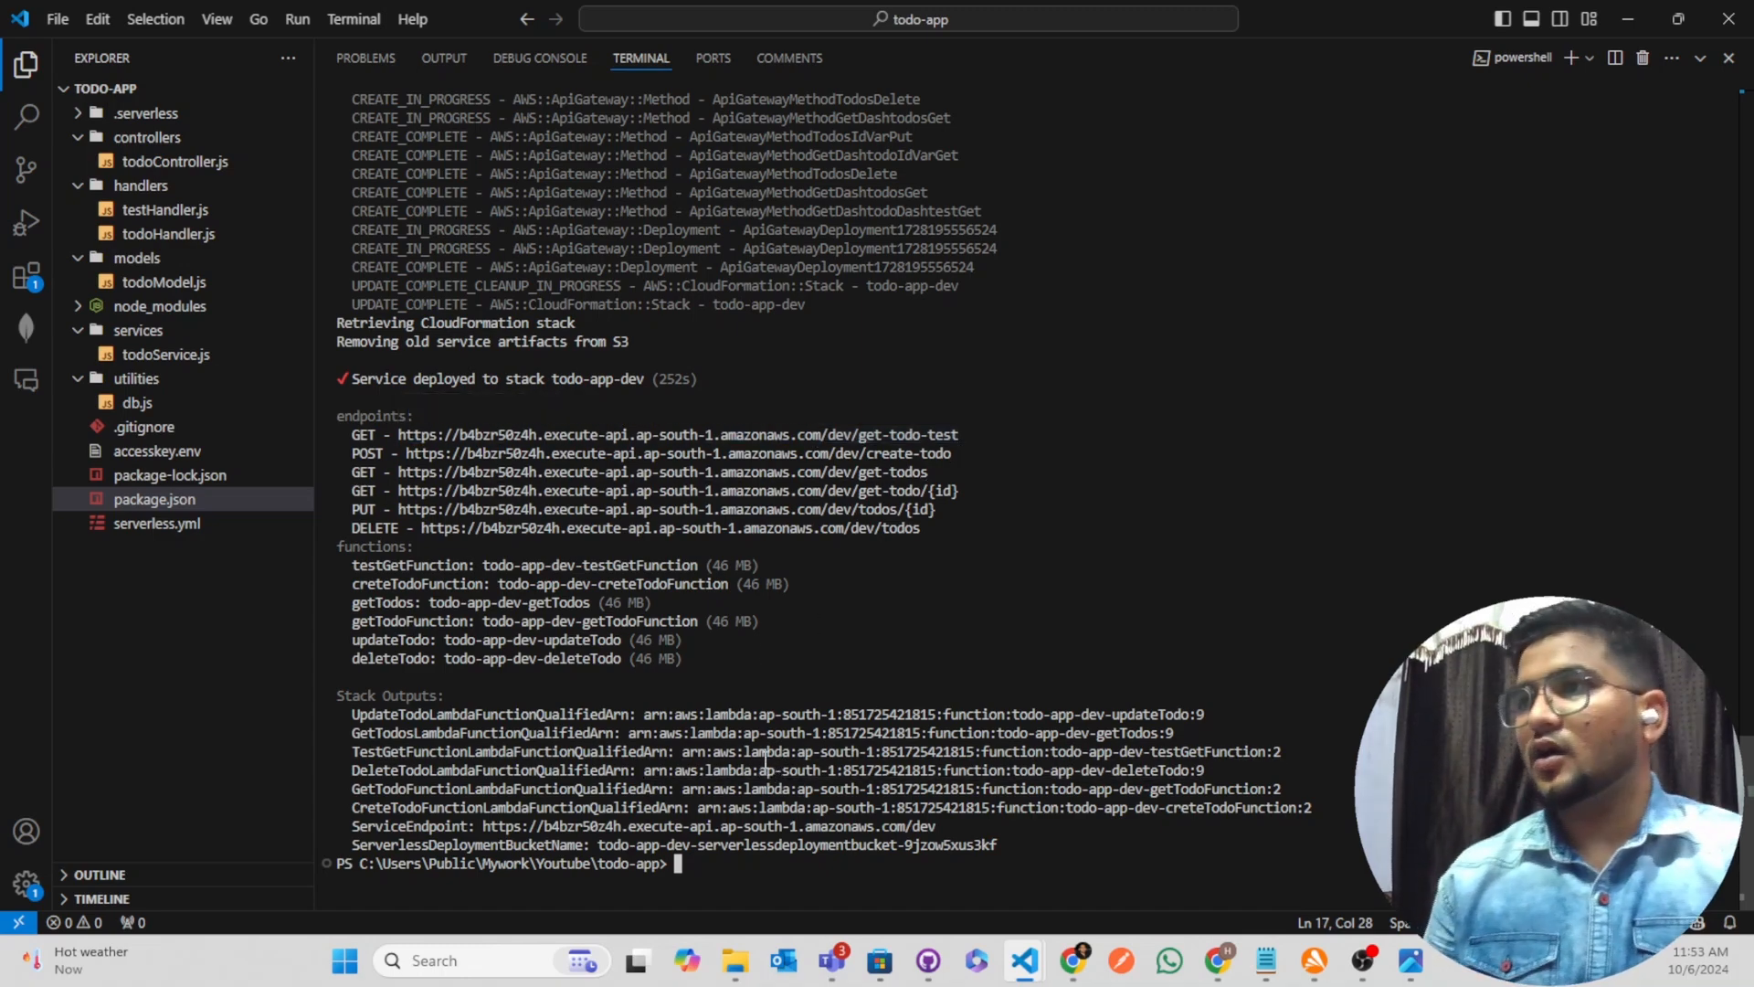
click(1701, 57)
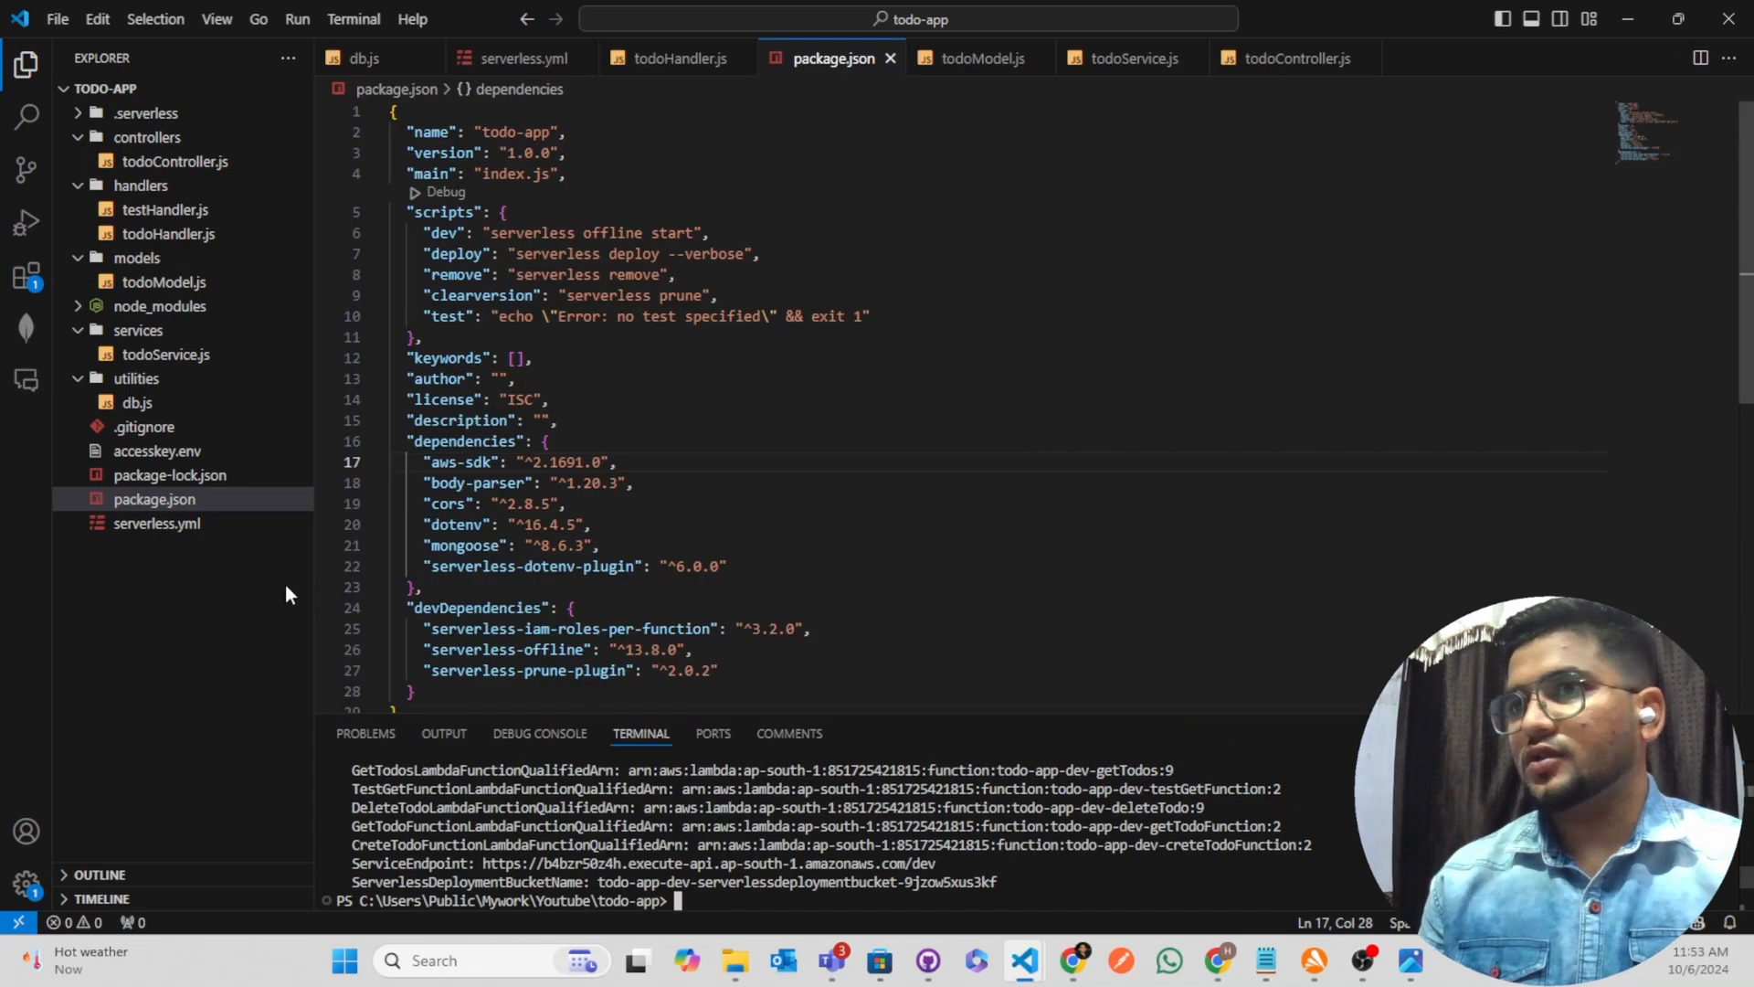
Paste the copied base URL into accesskey.env as a check and close the file
click(172, 451)
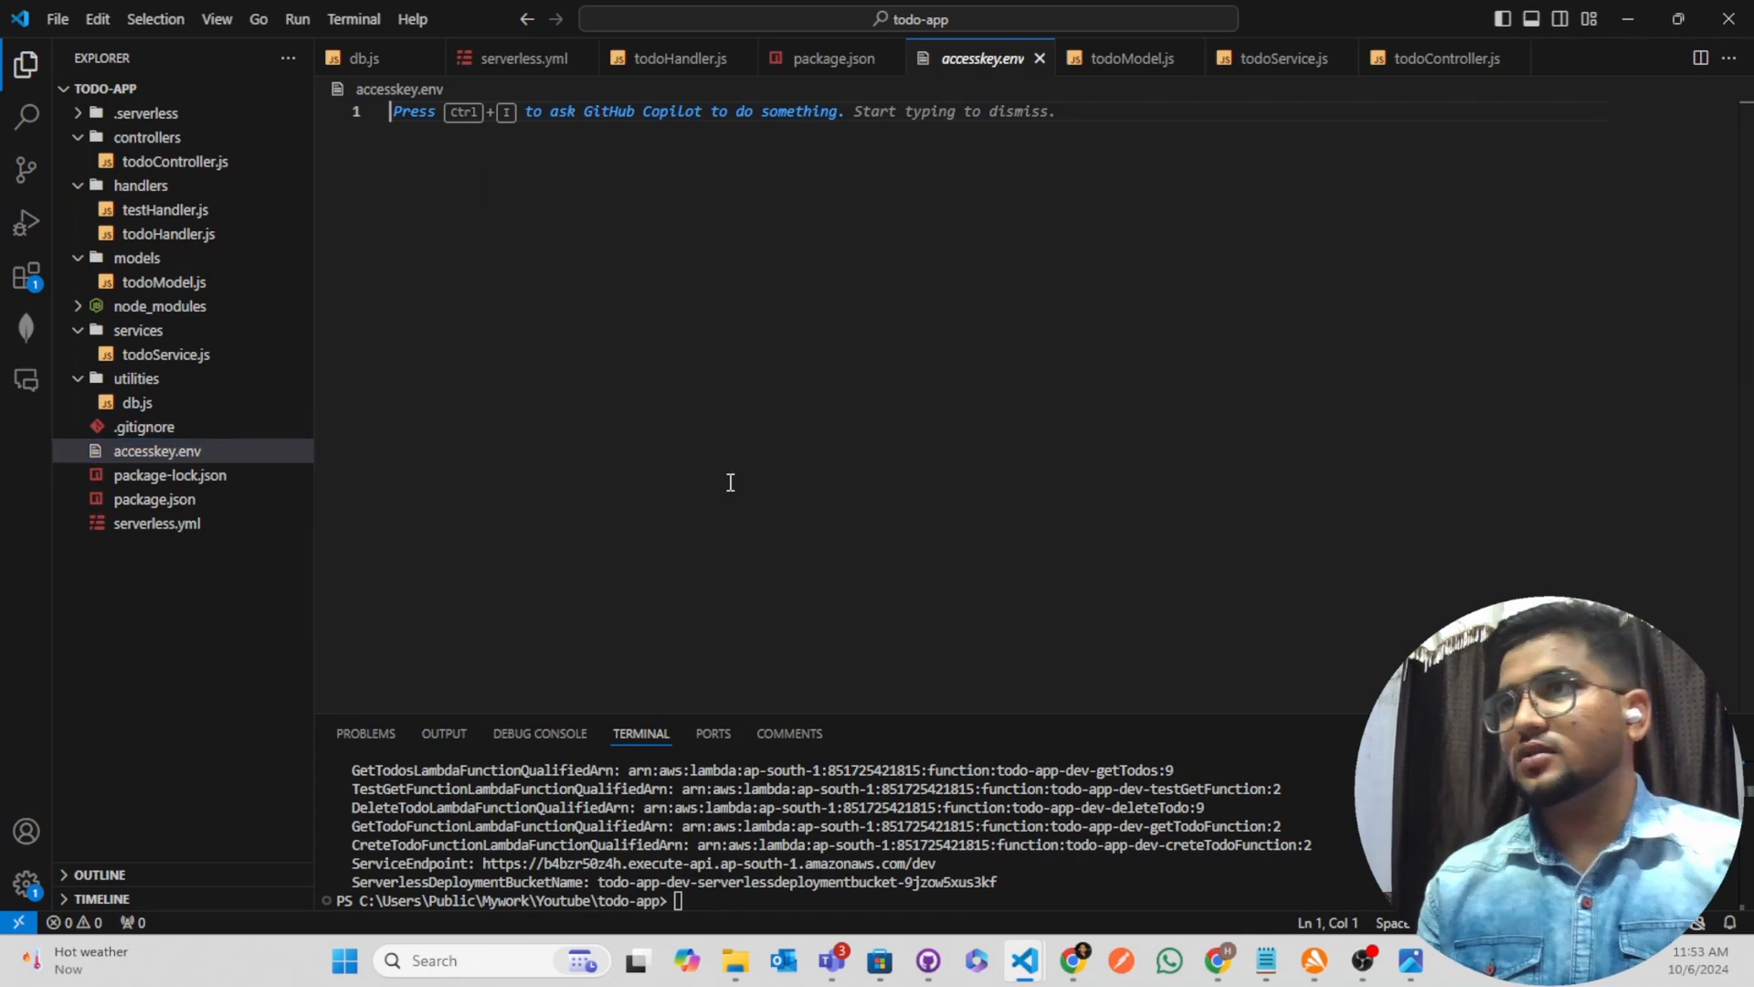
key(ctrl+v)
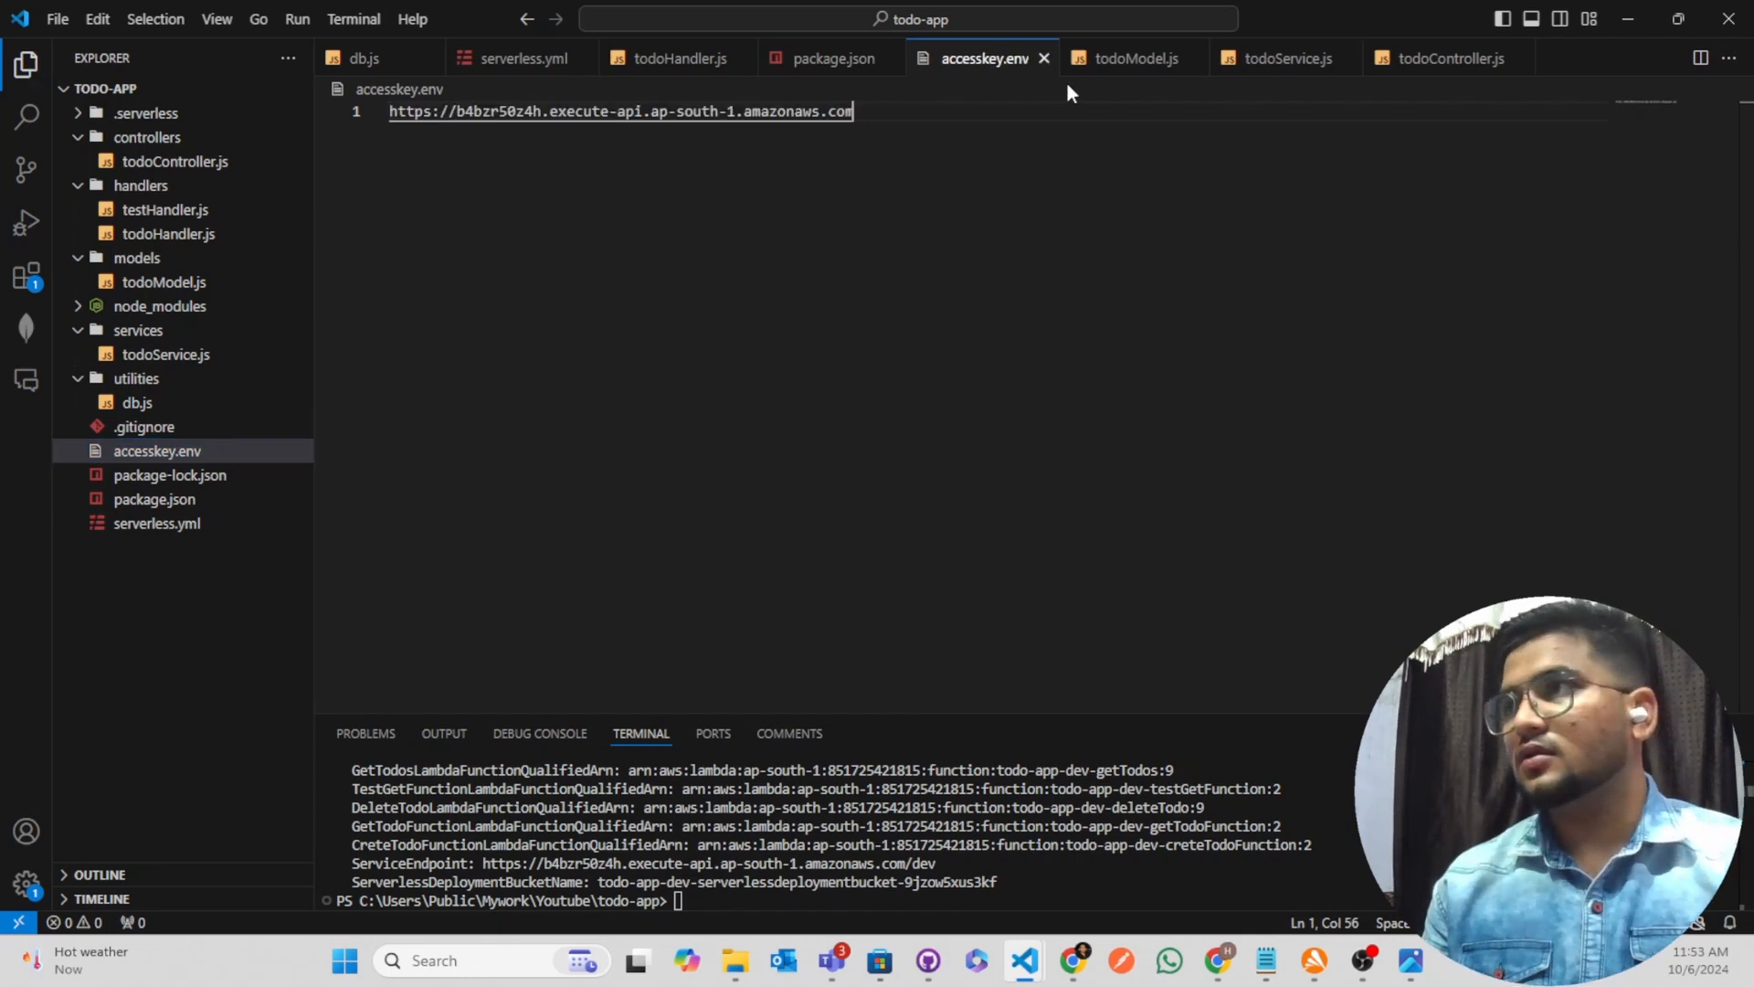
click(1042, 59)
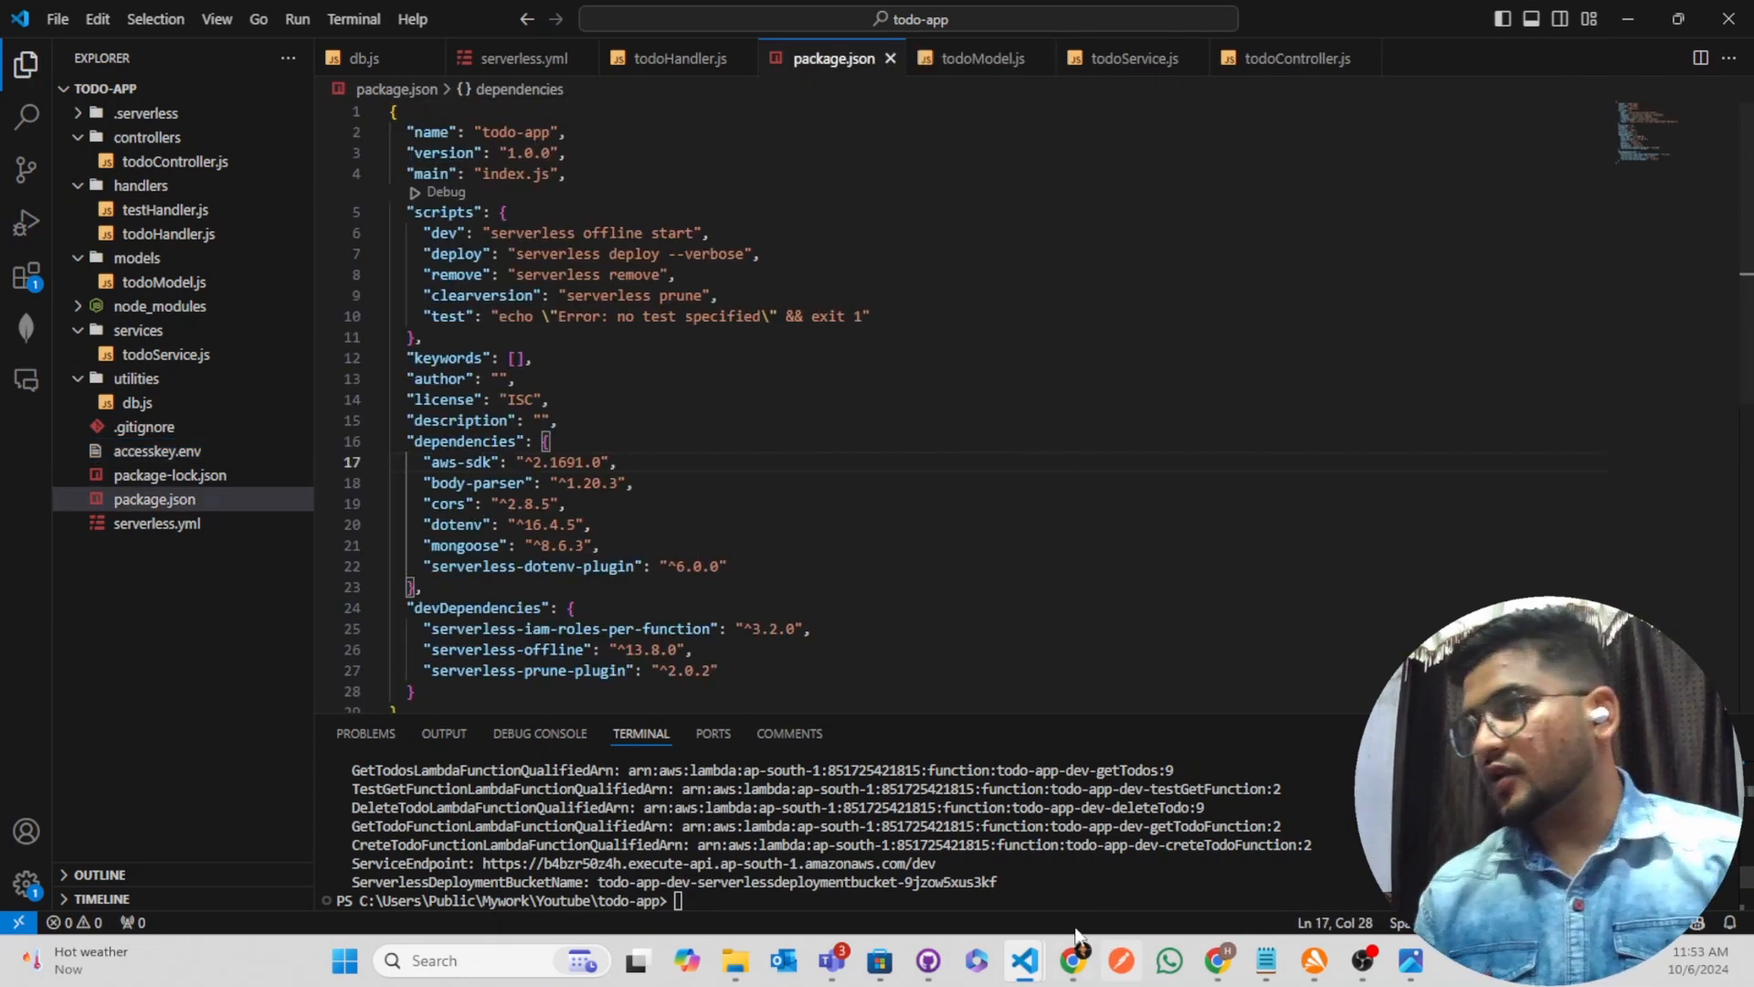
scroll(1044, 884, up, 5)
scroll(1044, 885, down, 5)
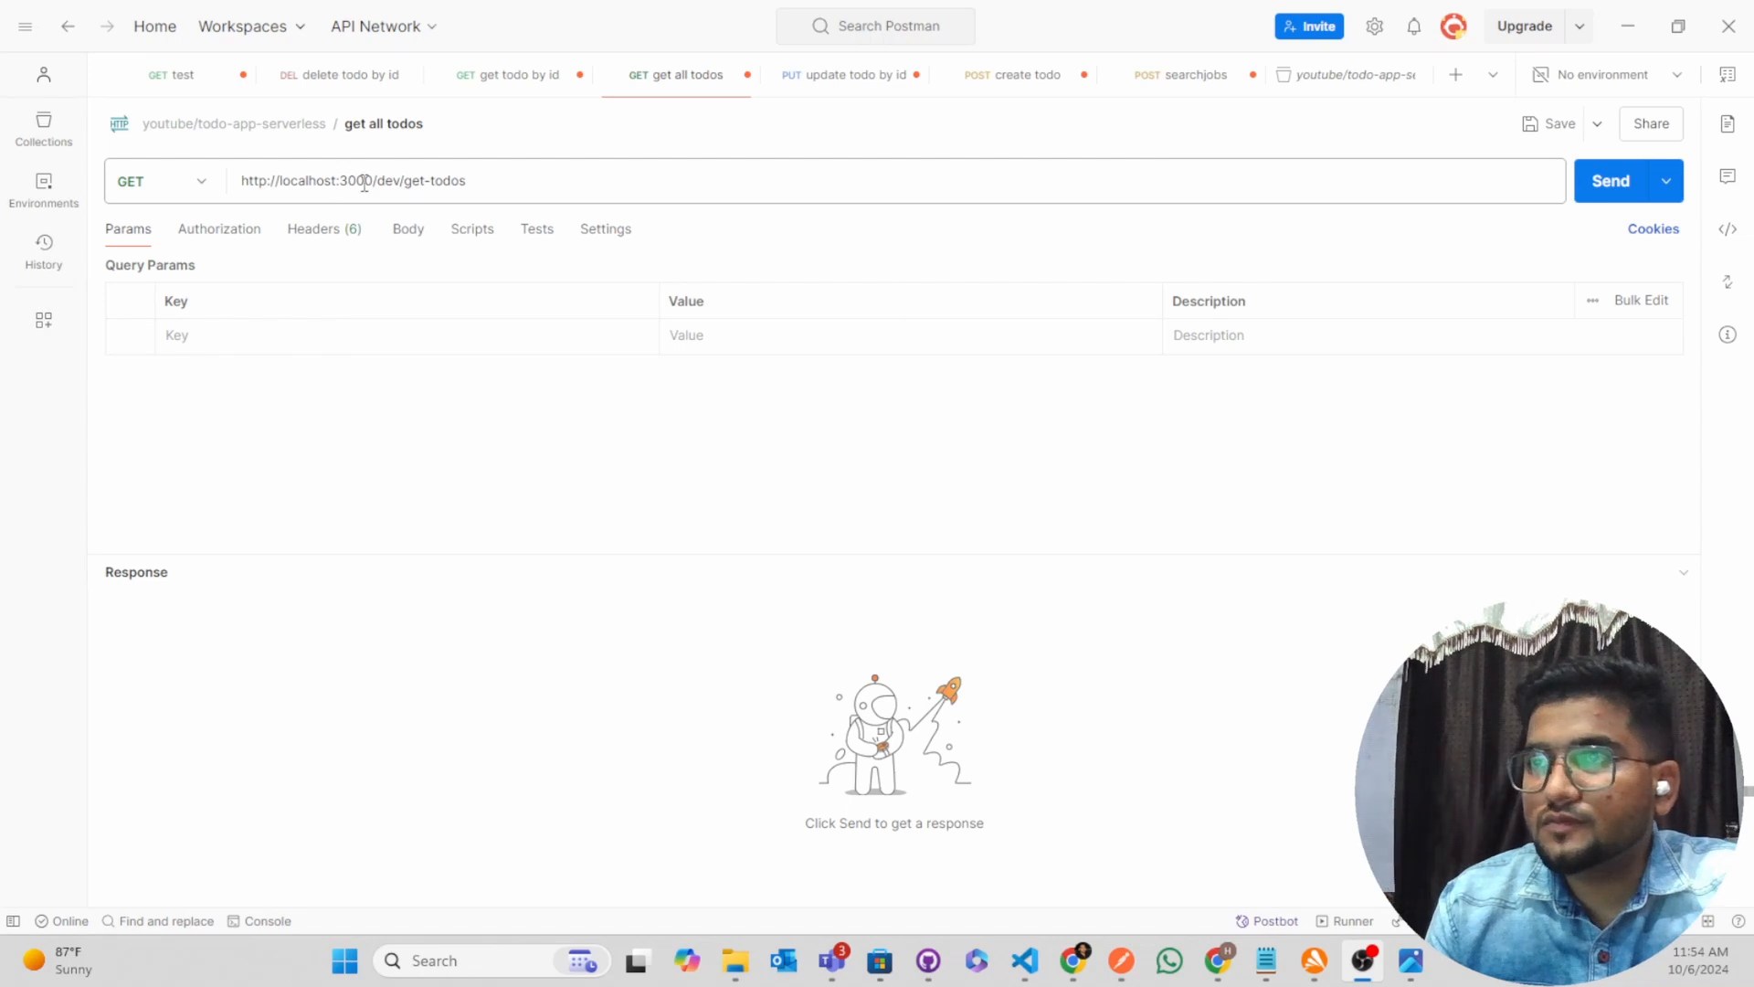
drag(374, 180, 223, 173)
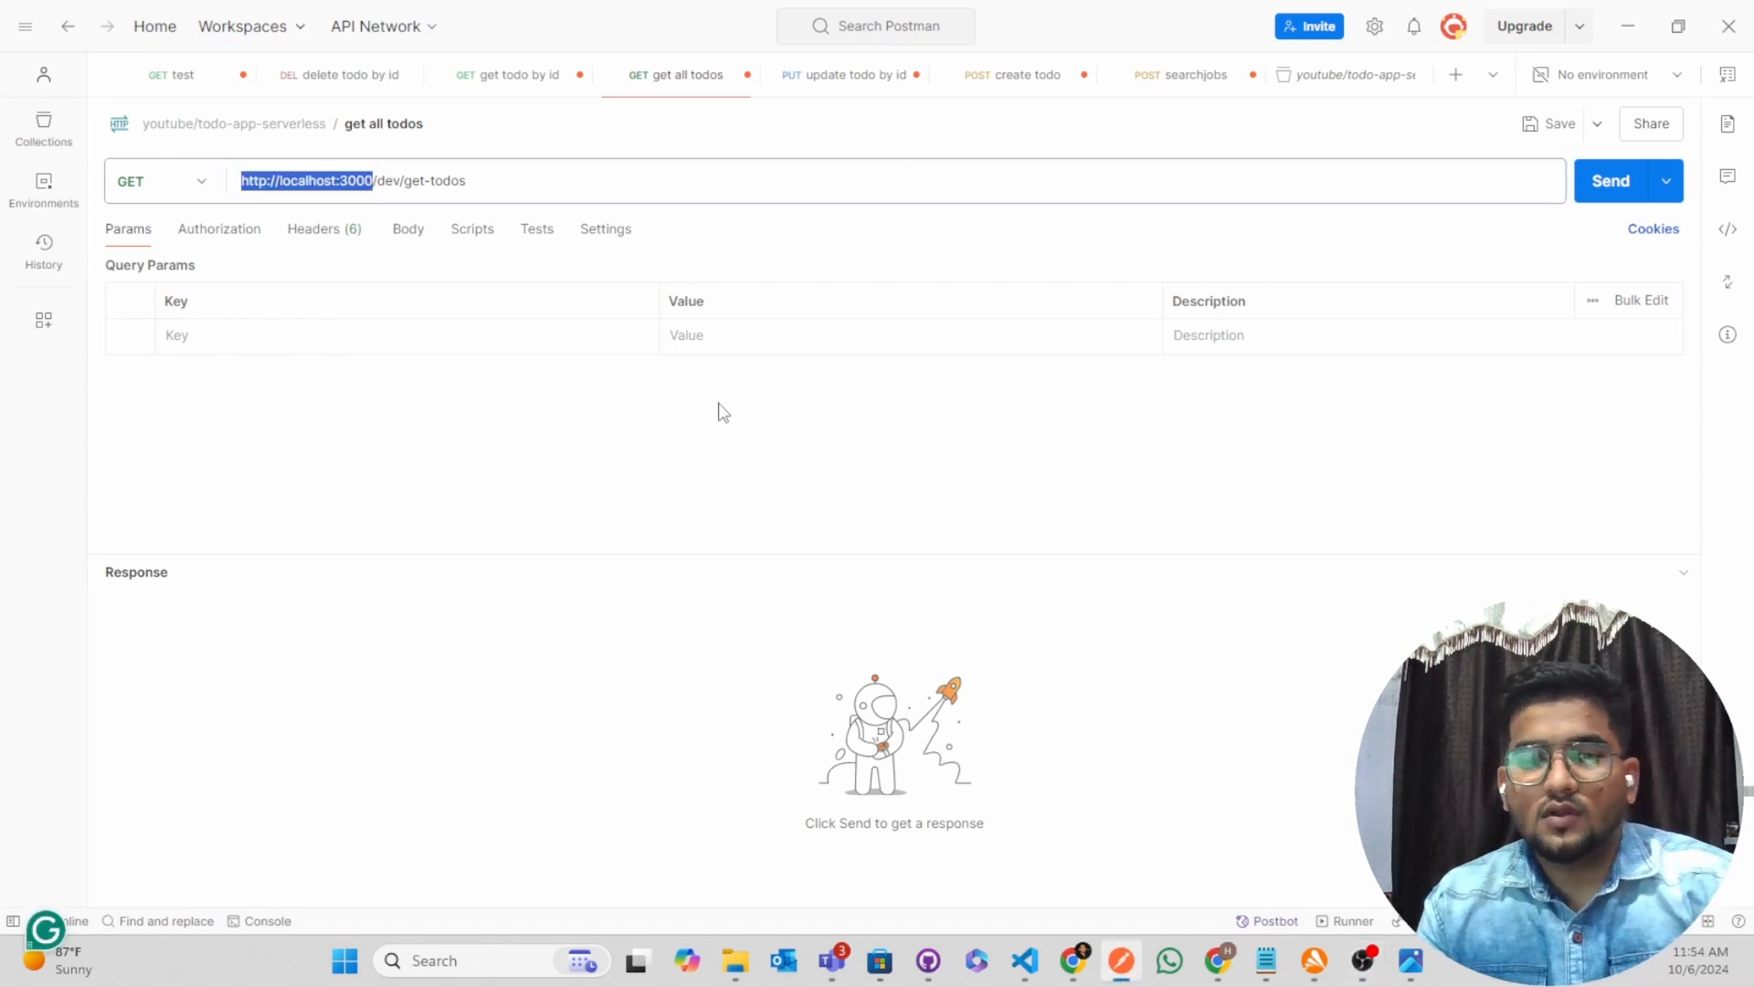
key(ctrl+v)
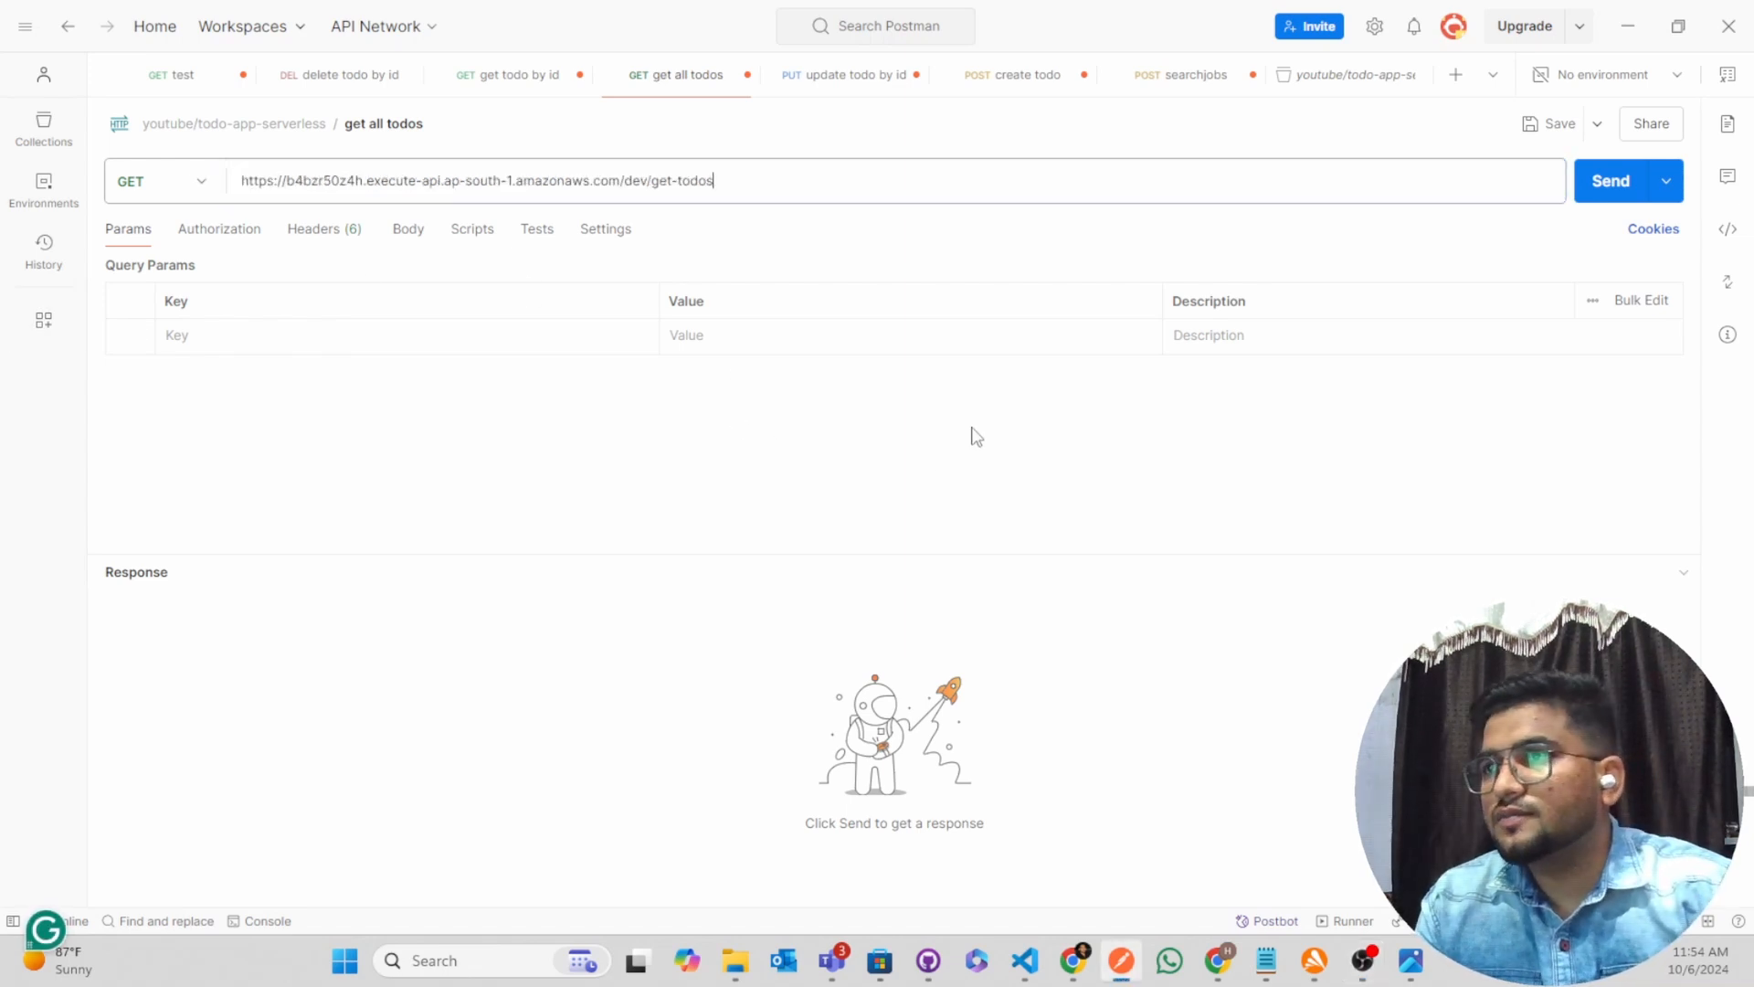
click(1611, 183)
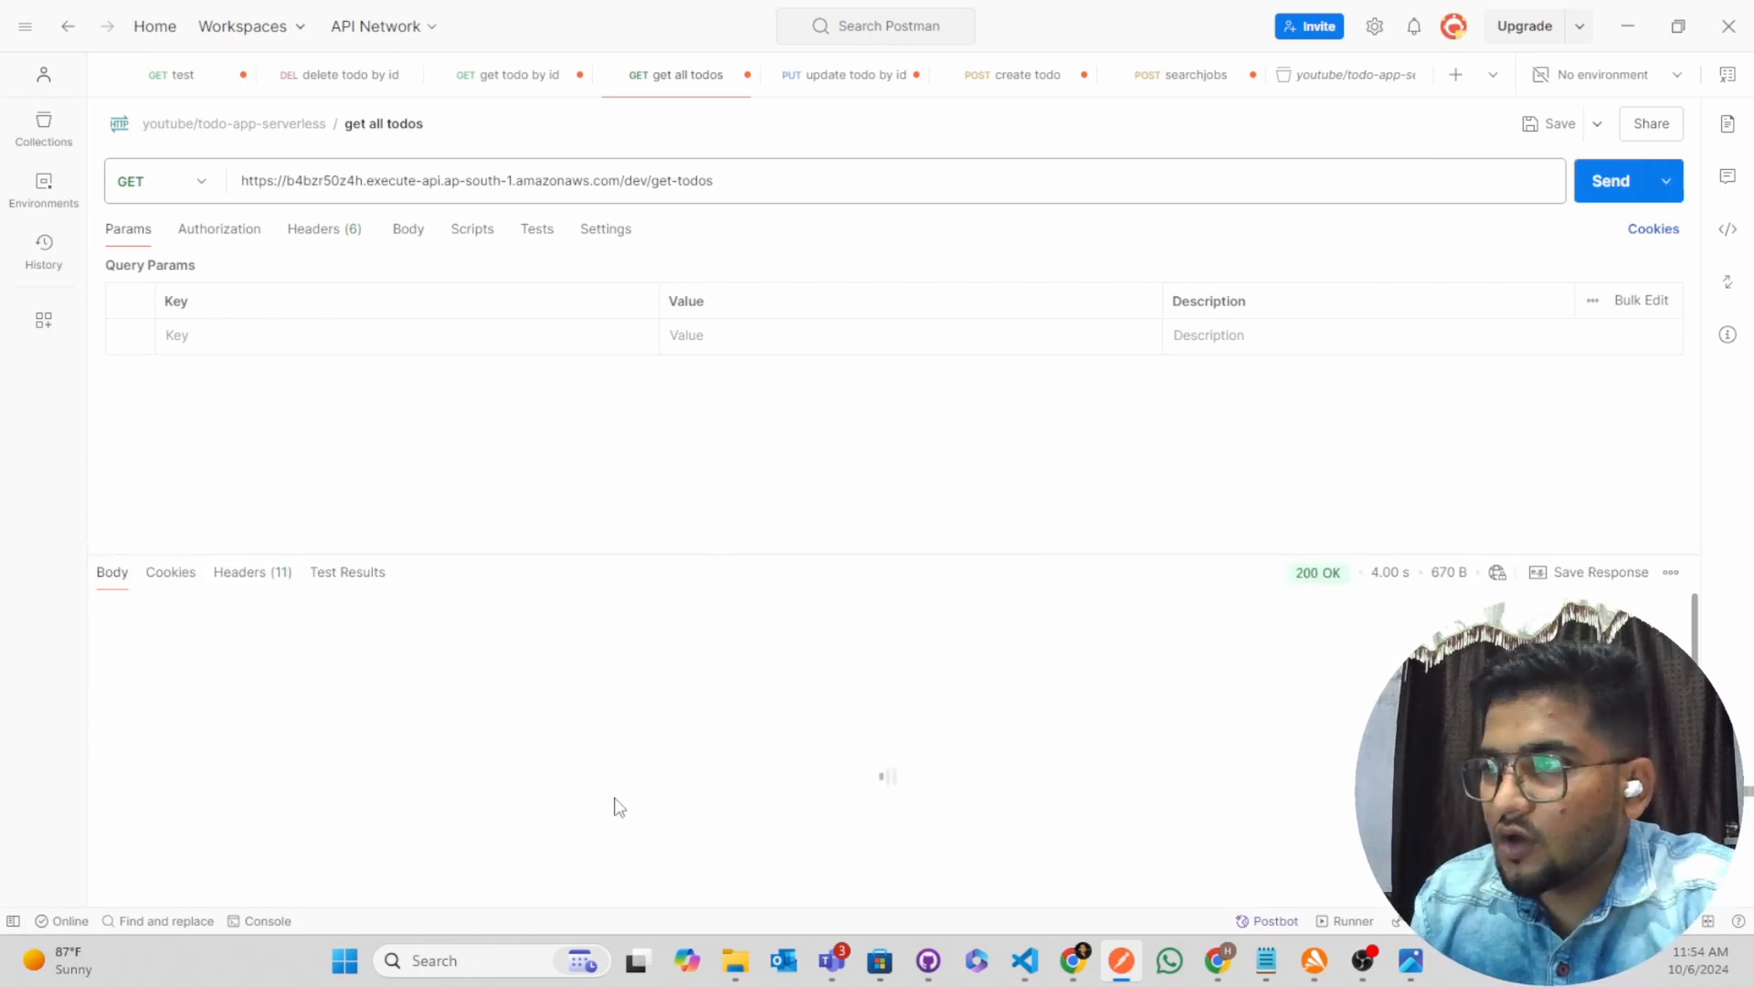
click(271, 866)
key(ctrl+a)
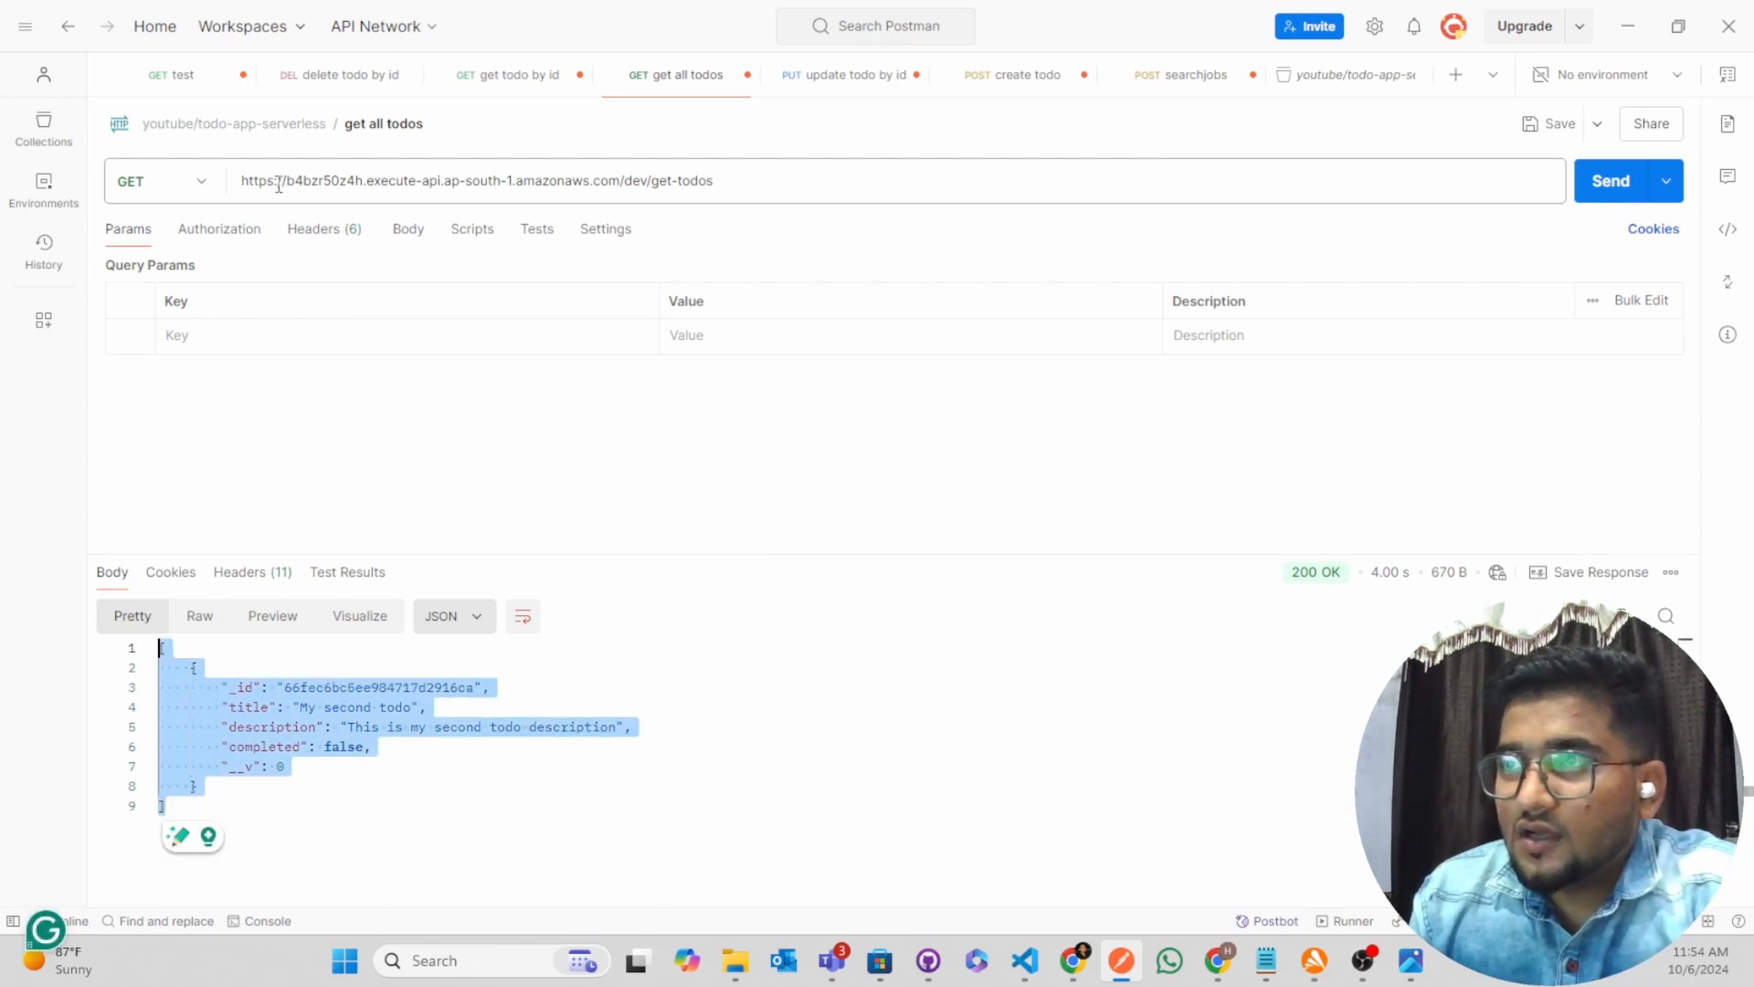
click(290, 820)
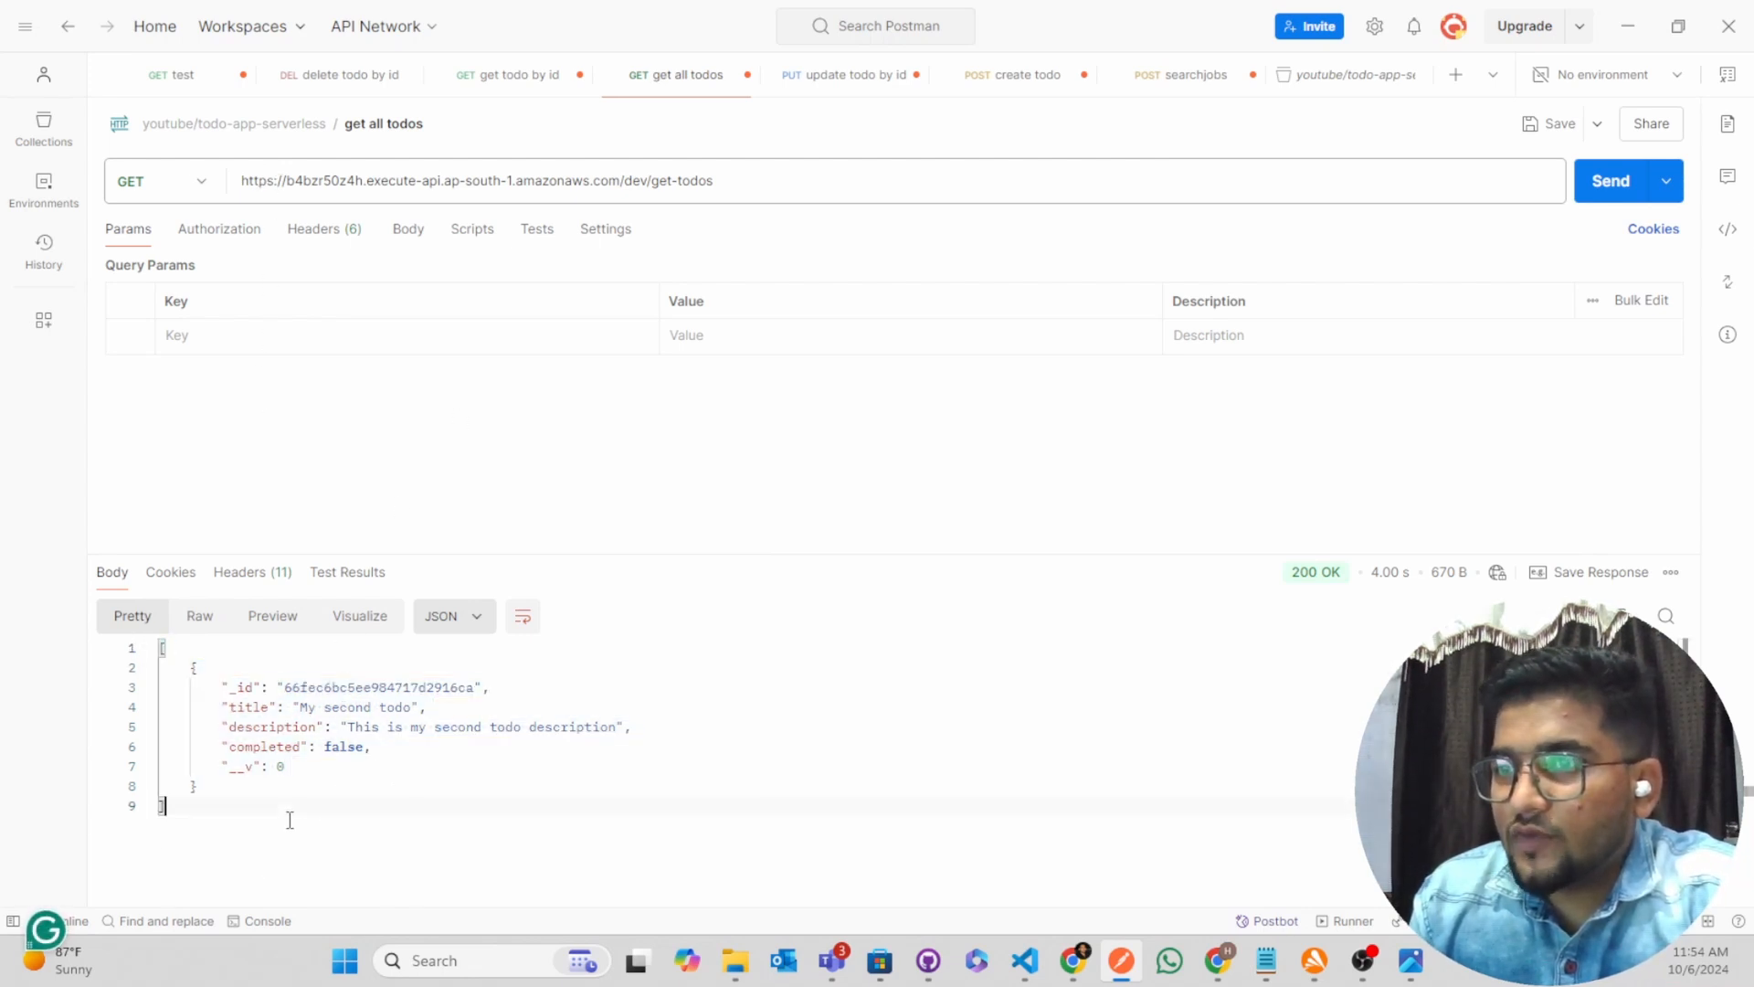
drag(290, 820, 128, 646)
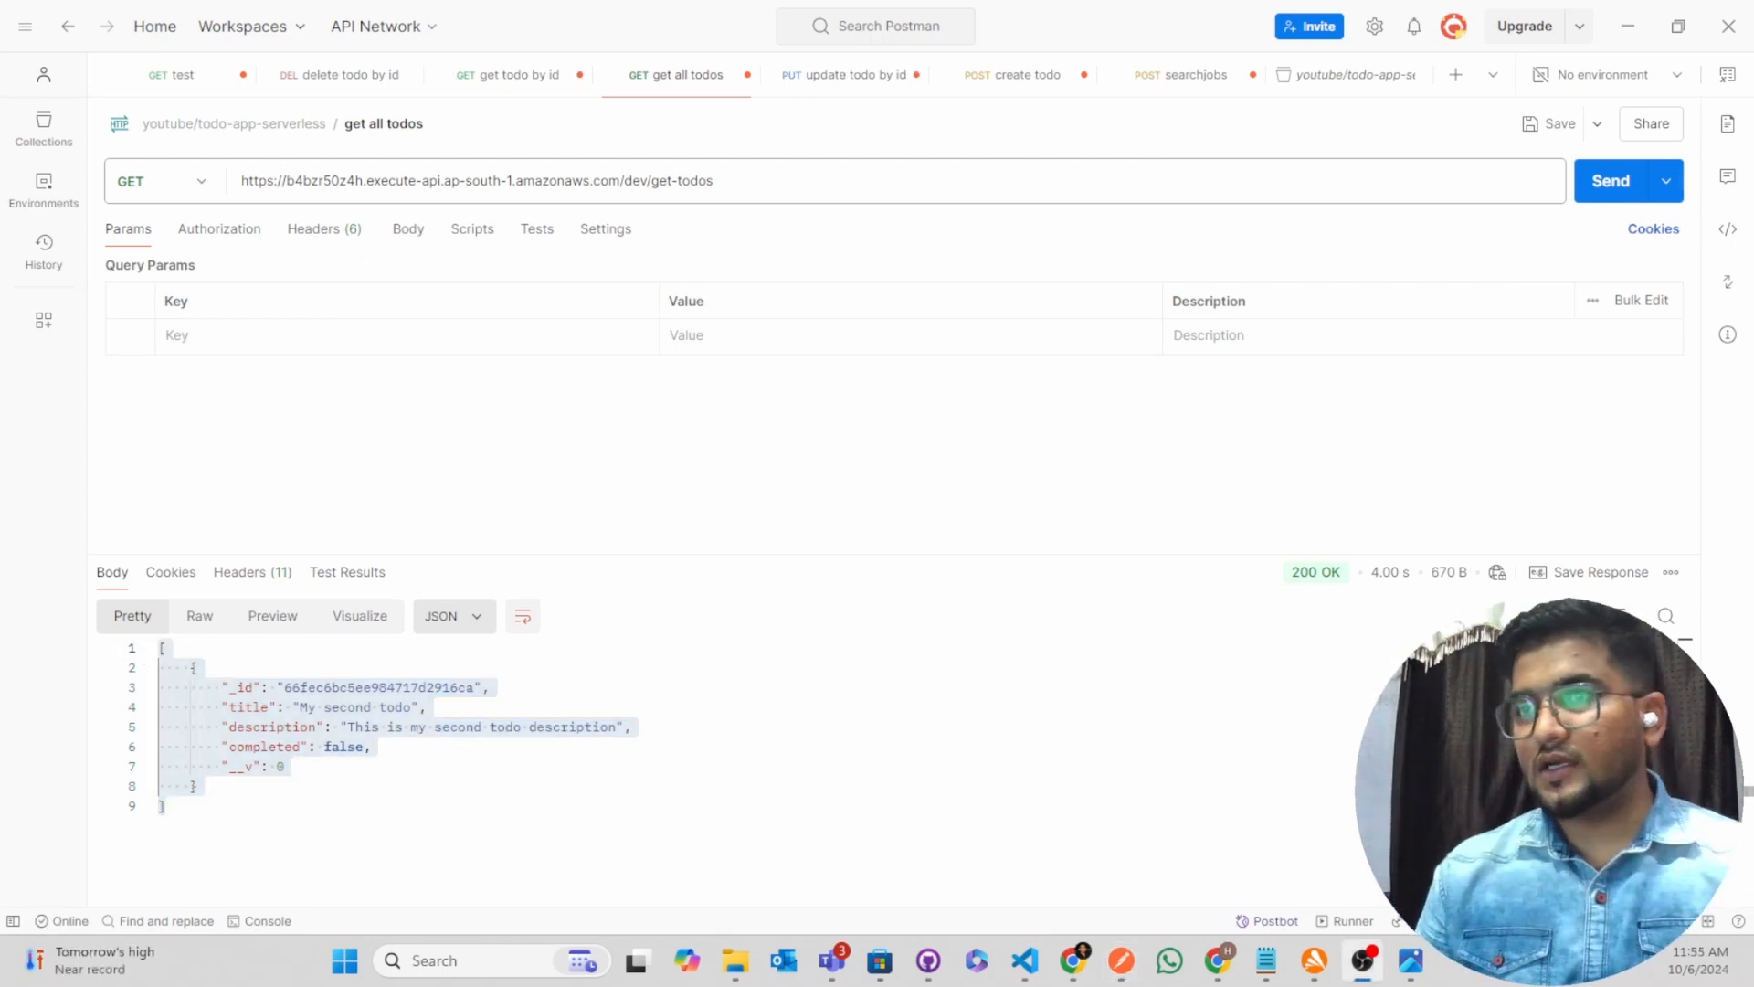
In the AWS console in Chrome, use the existing lambda search to open the Lambda service in a new tab
click(1218, 961)
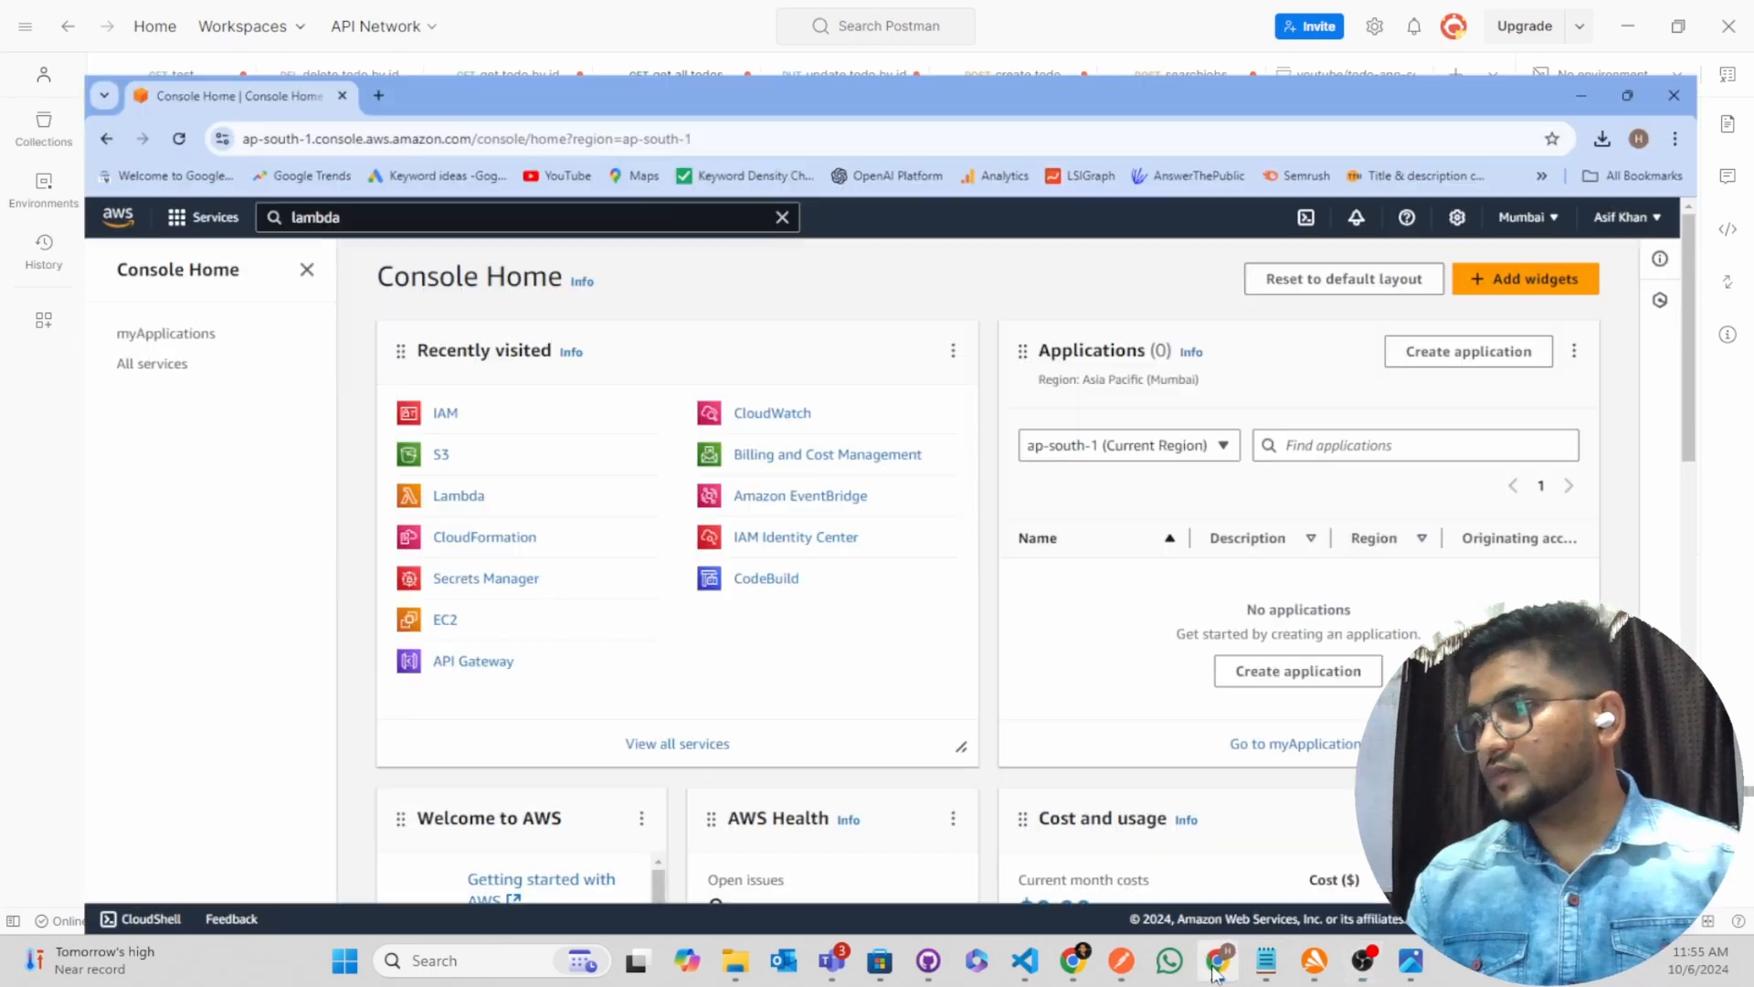
click(361, 157)
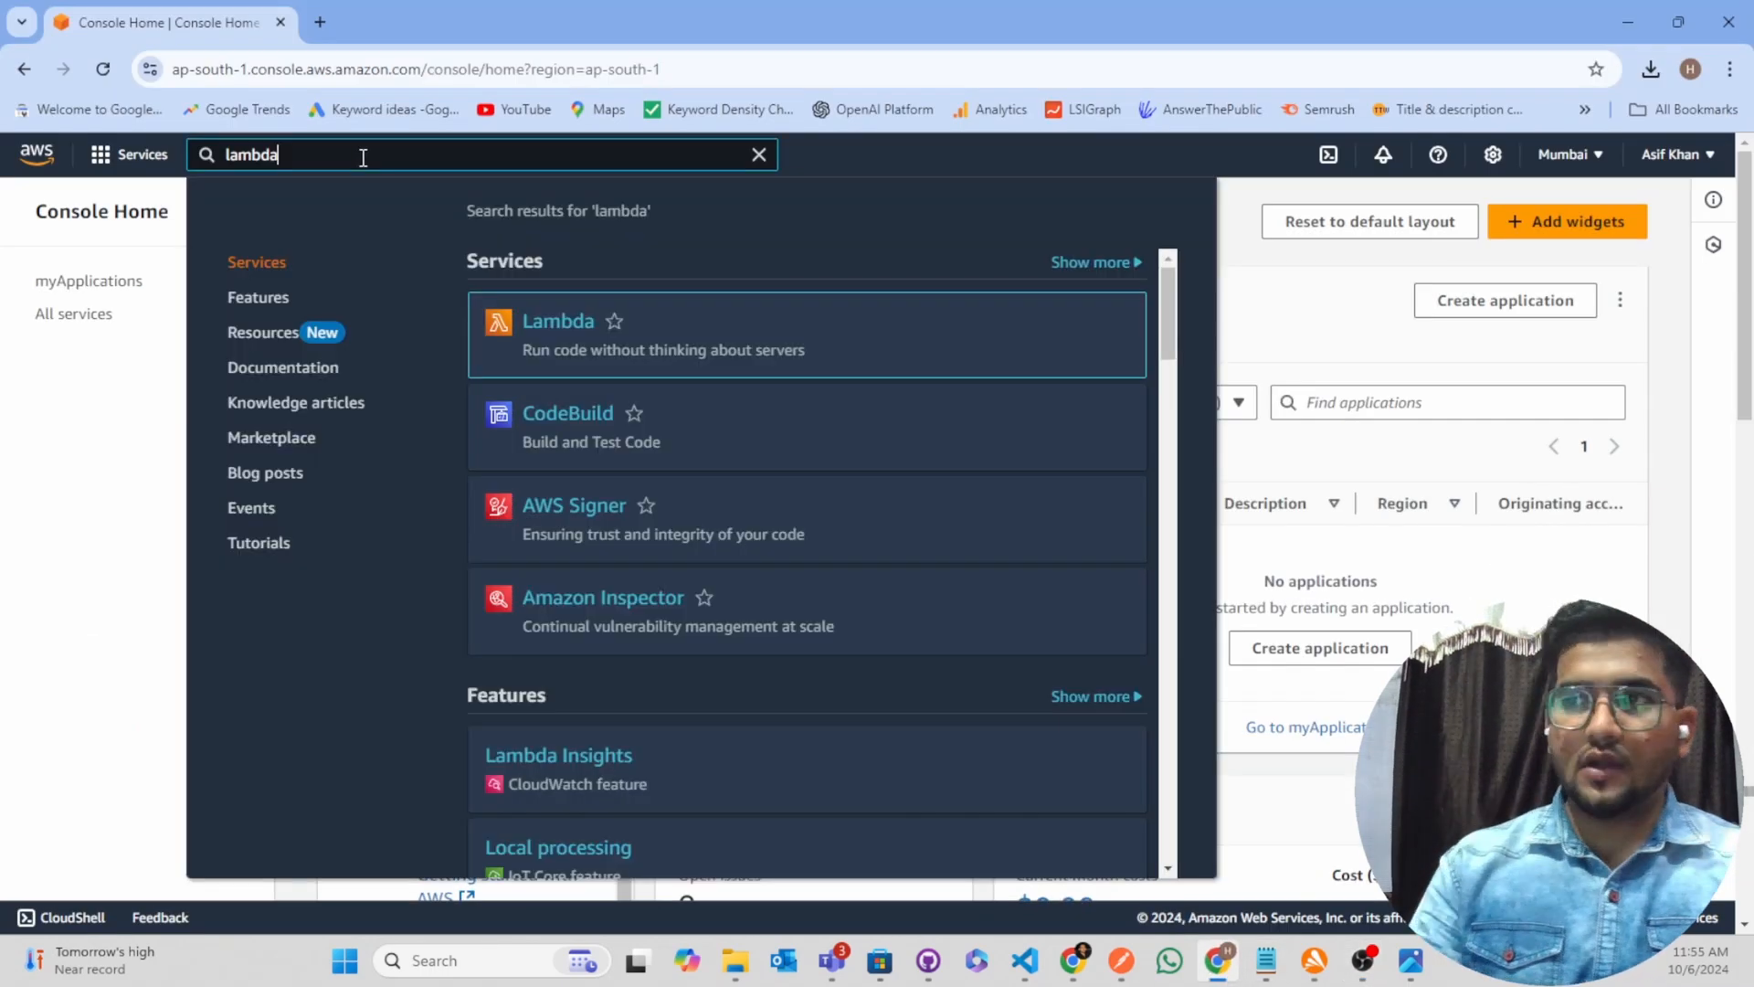
right_click(554, 325)
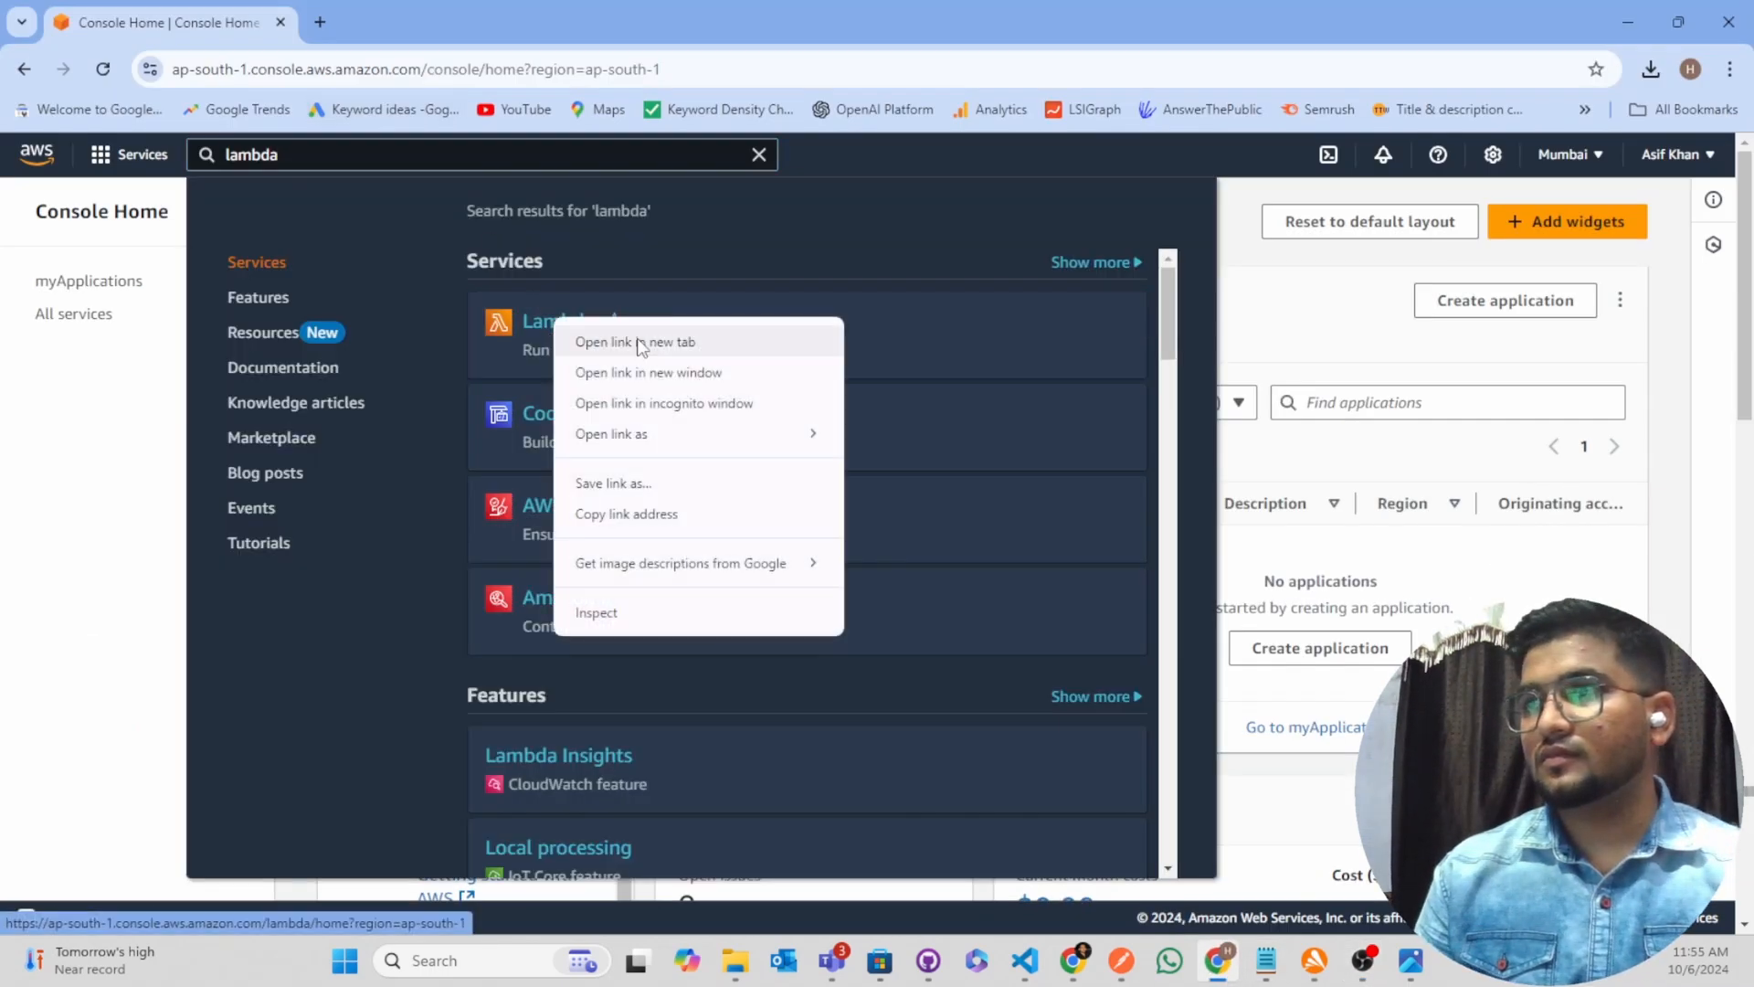
click(627, 341)
click(432, 24)
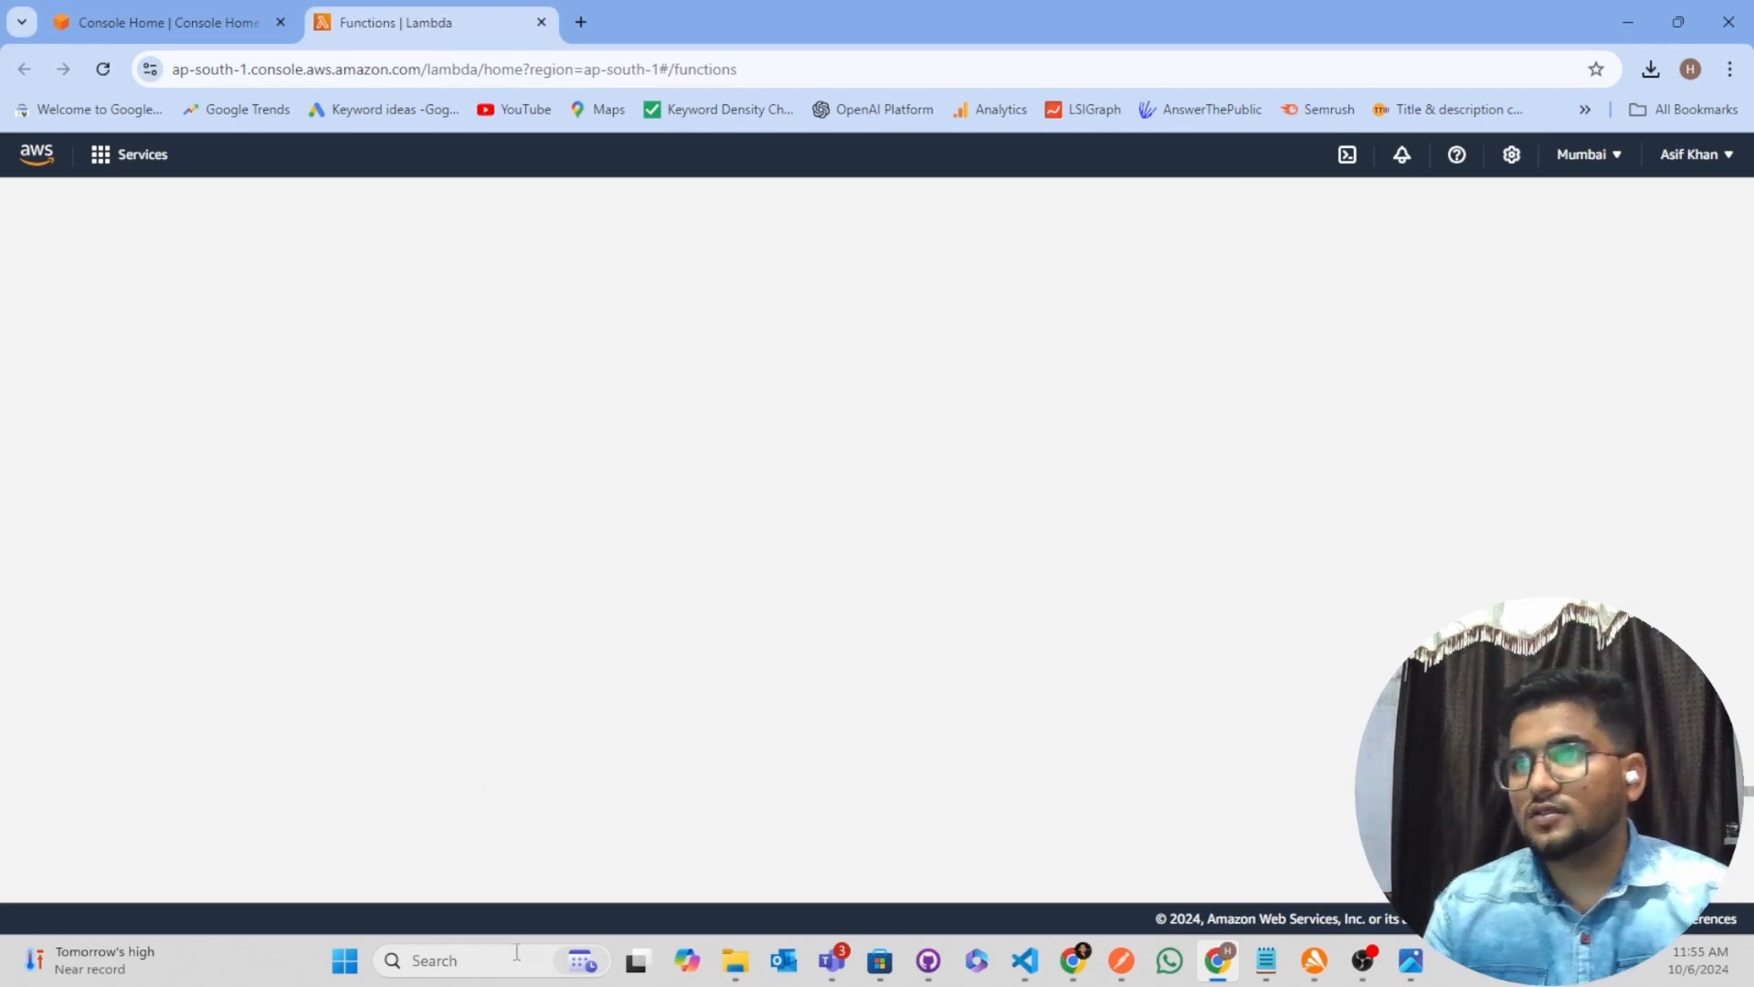
Look through the list of deployed todo-app-dev functions in Lambda
scroll(457, 640, down, 3)
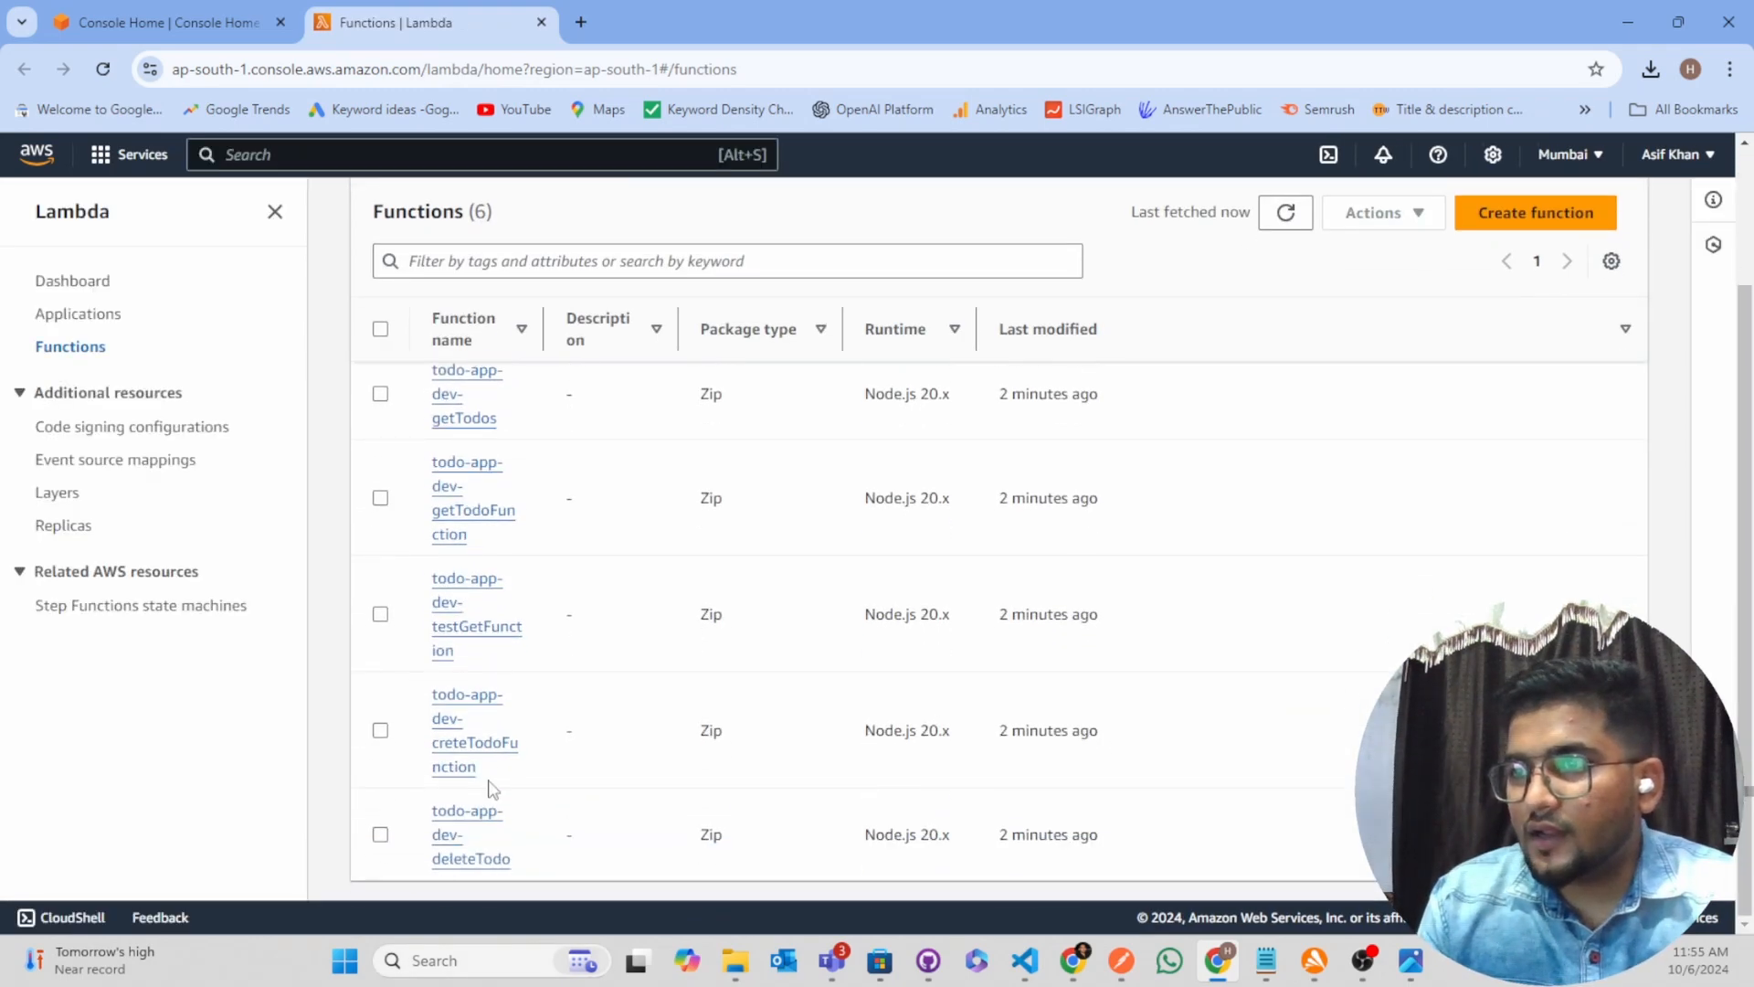
scroll(487, 888, up, 2)
scroll(487, 889, up, 1)
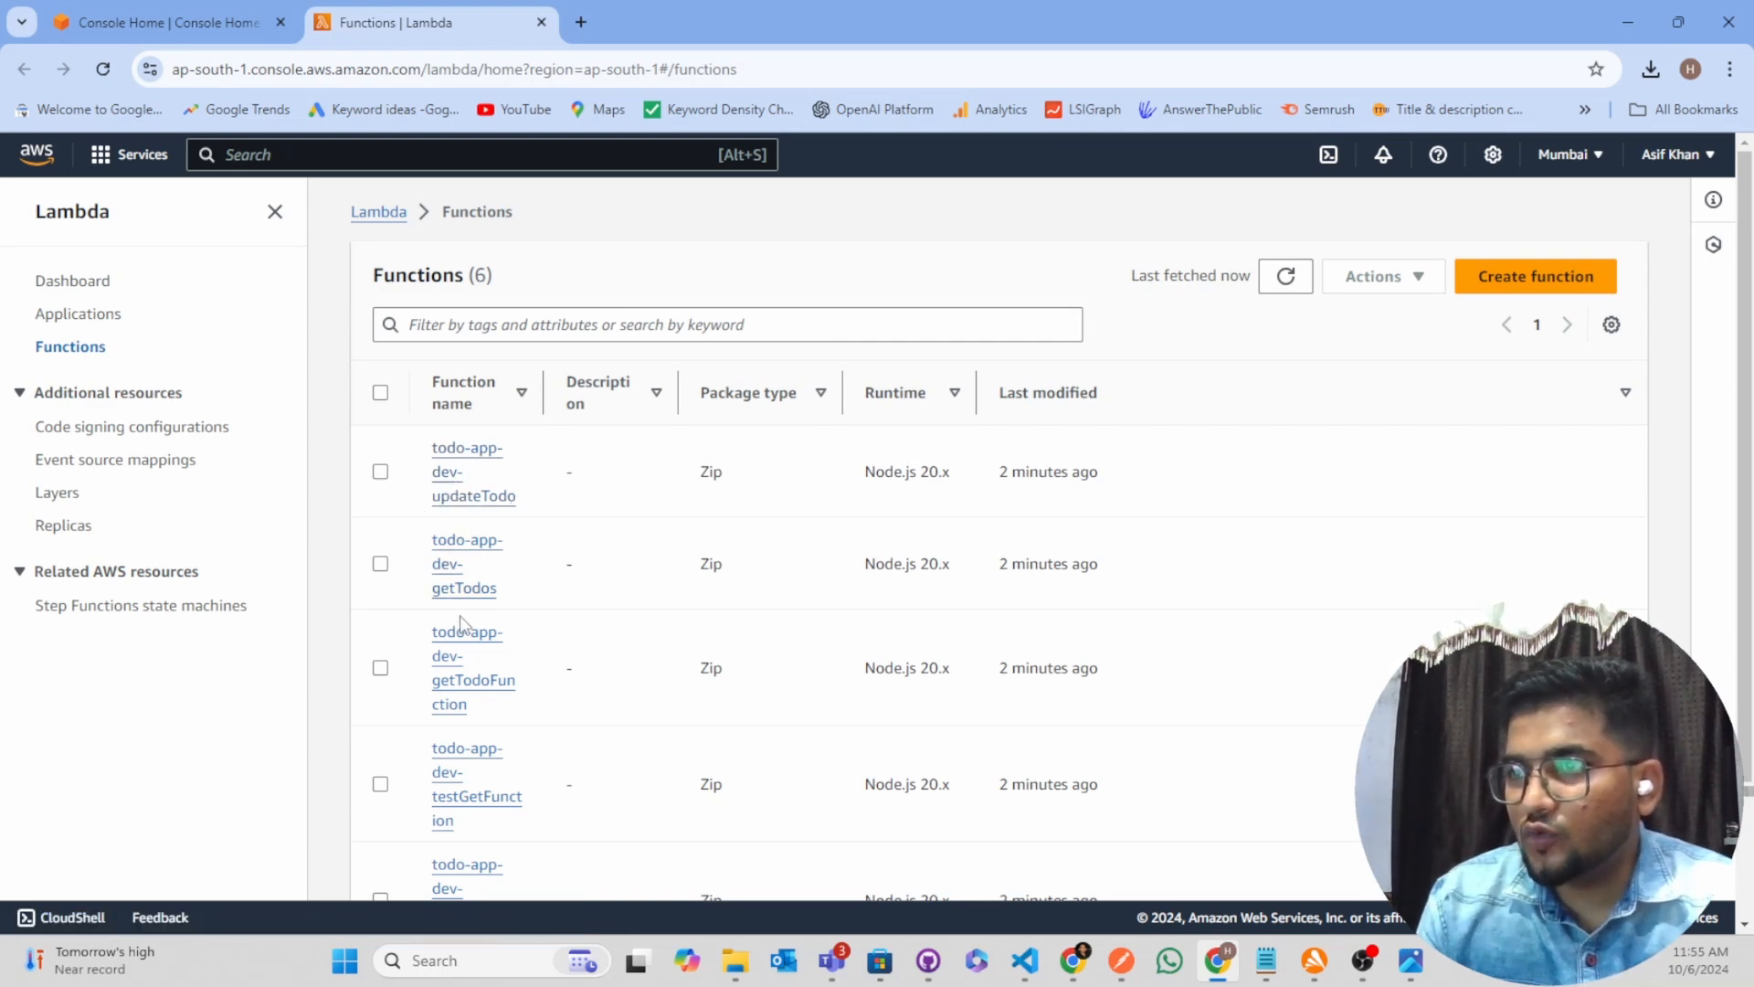
scroll(460, 561, down, 2)
scroll(495, 698, down, 1)
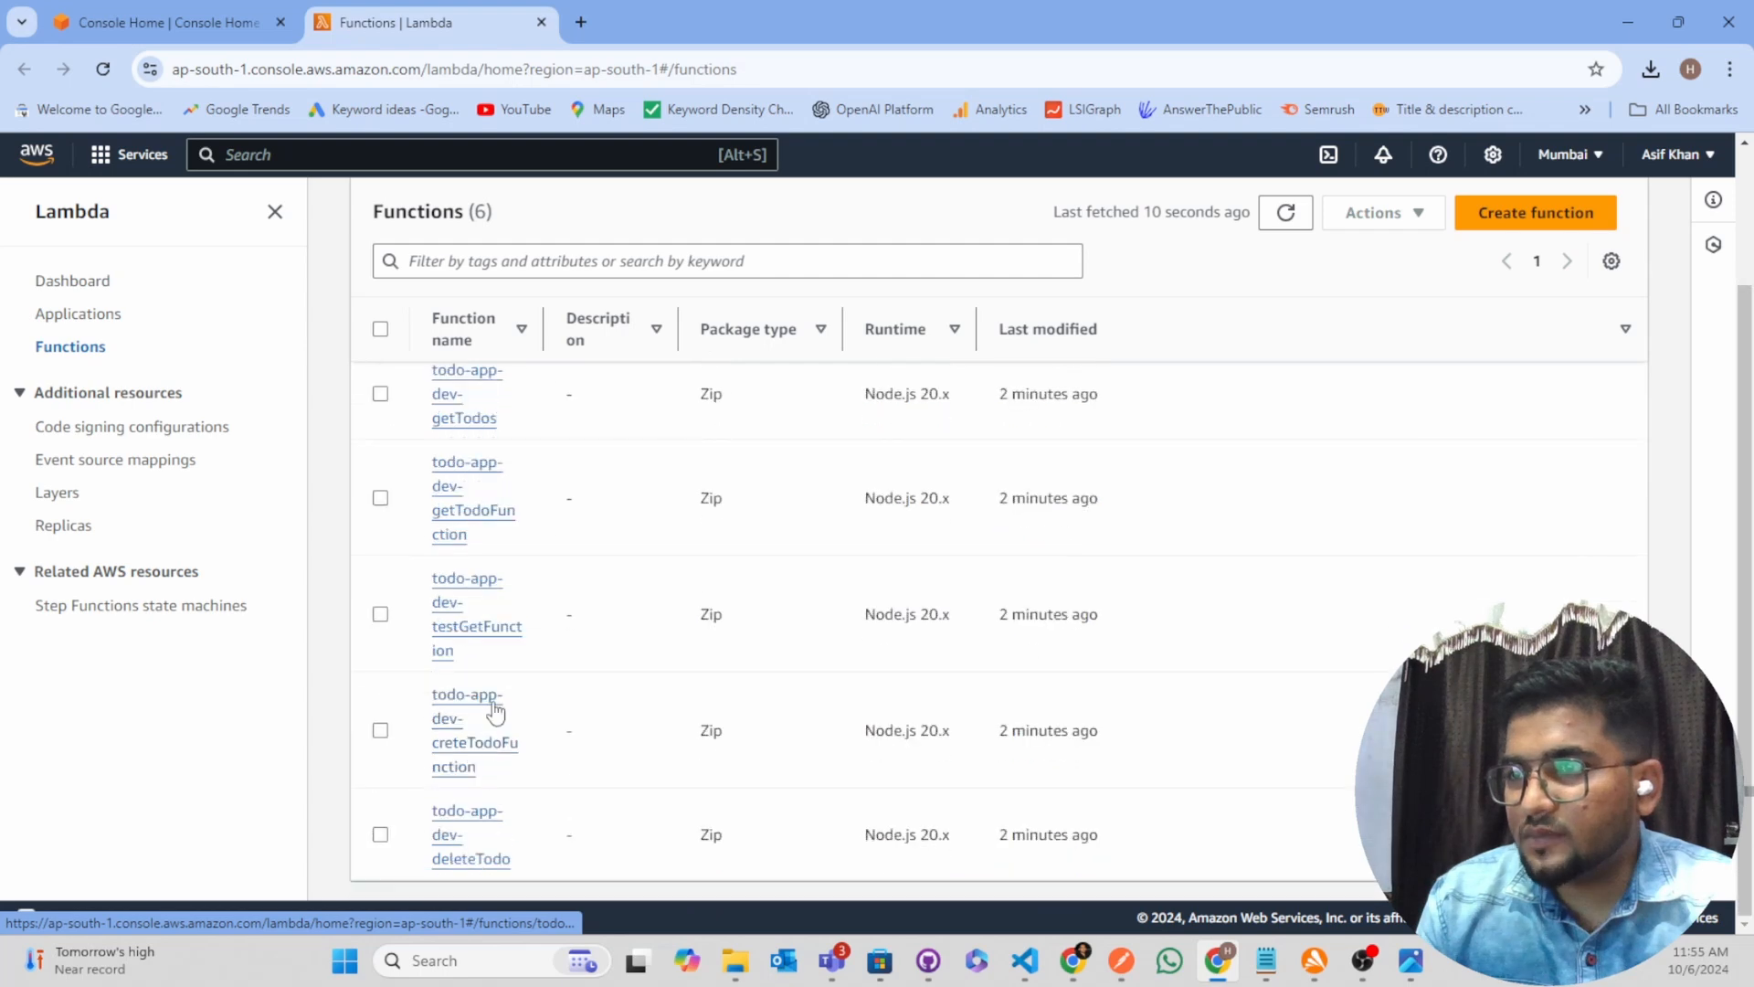
scroll(443, 731, up, 3)
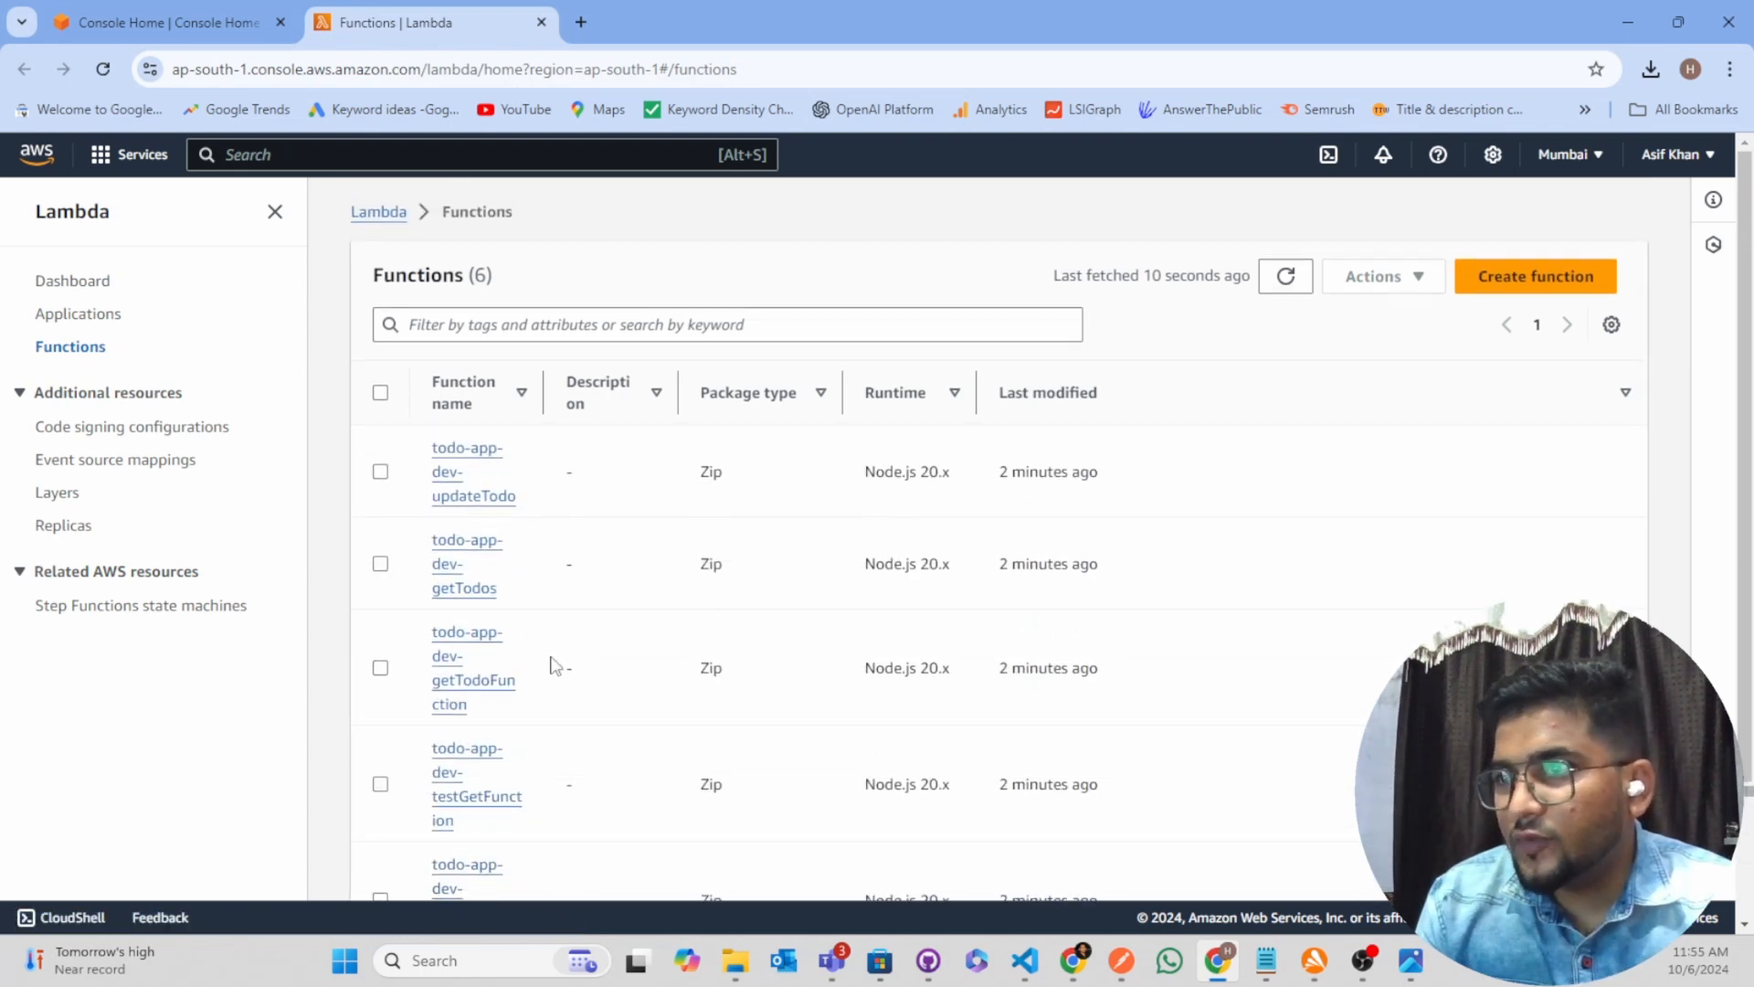
Open the todo-app-dev-getTodos function in a separate browser tab, keeping the functions list open
click(448, 546)
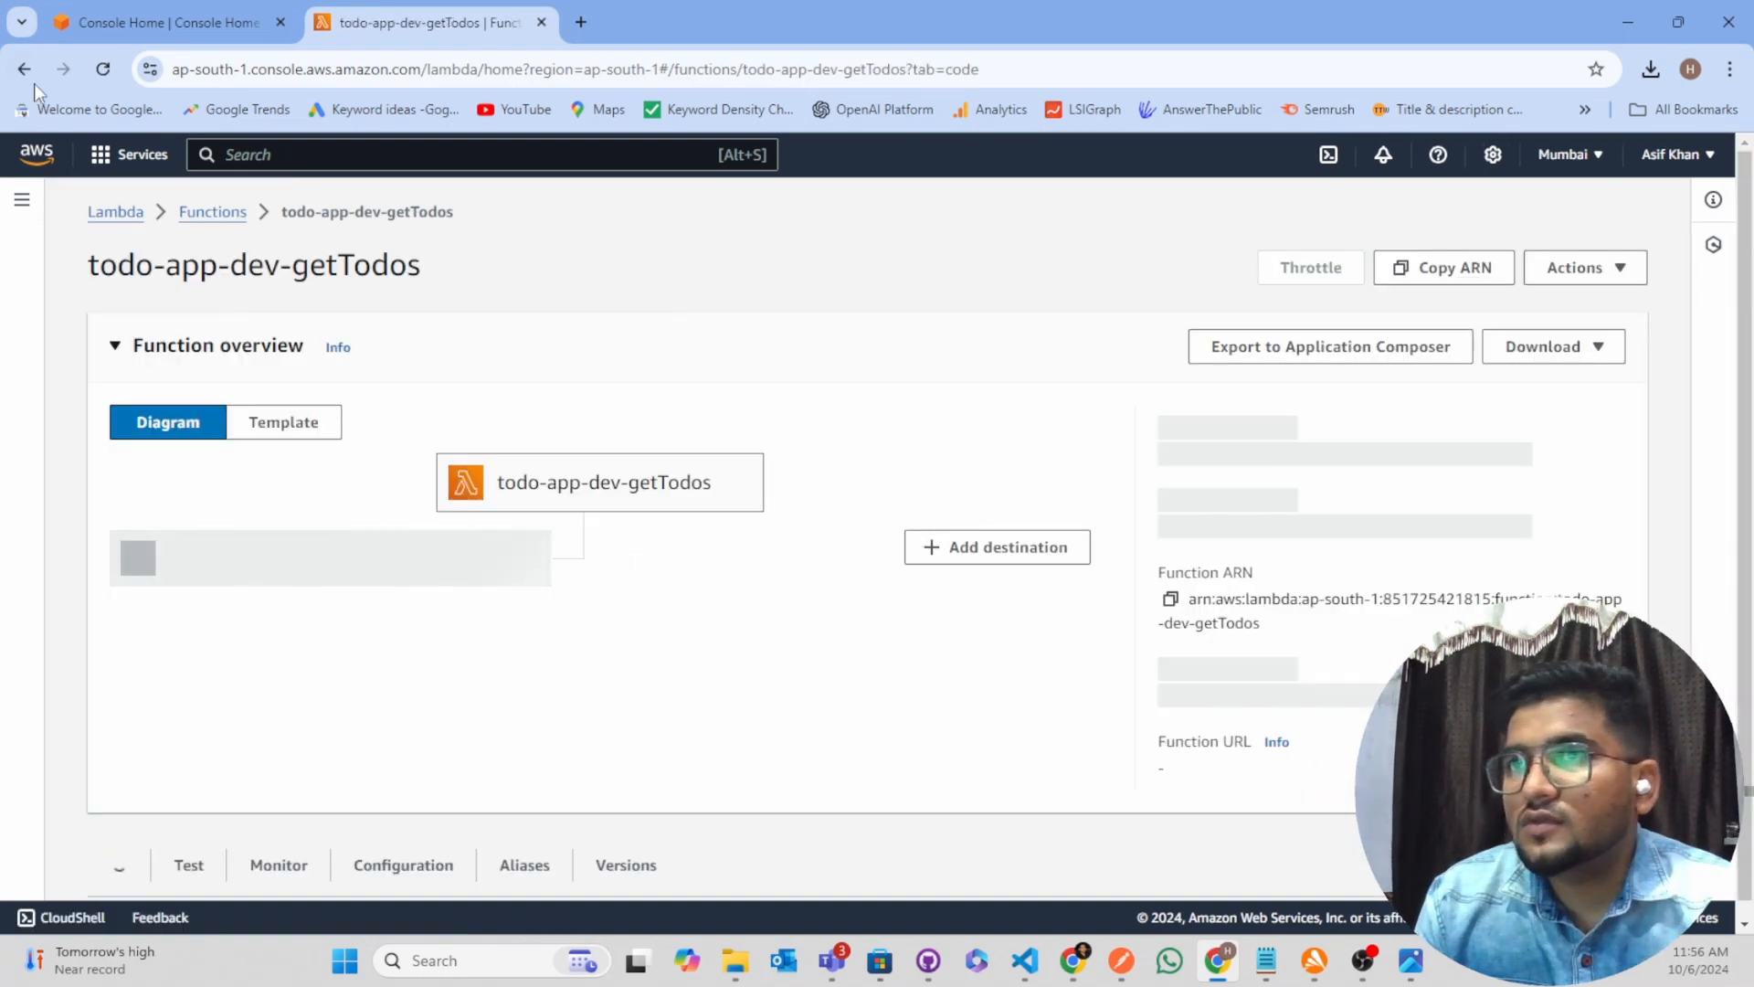
key(alt+Left)
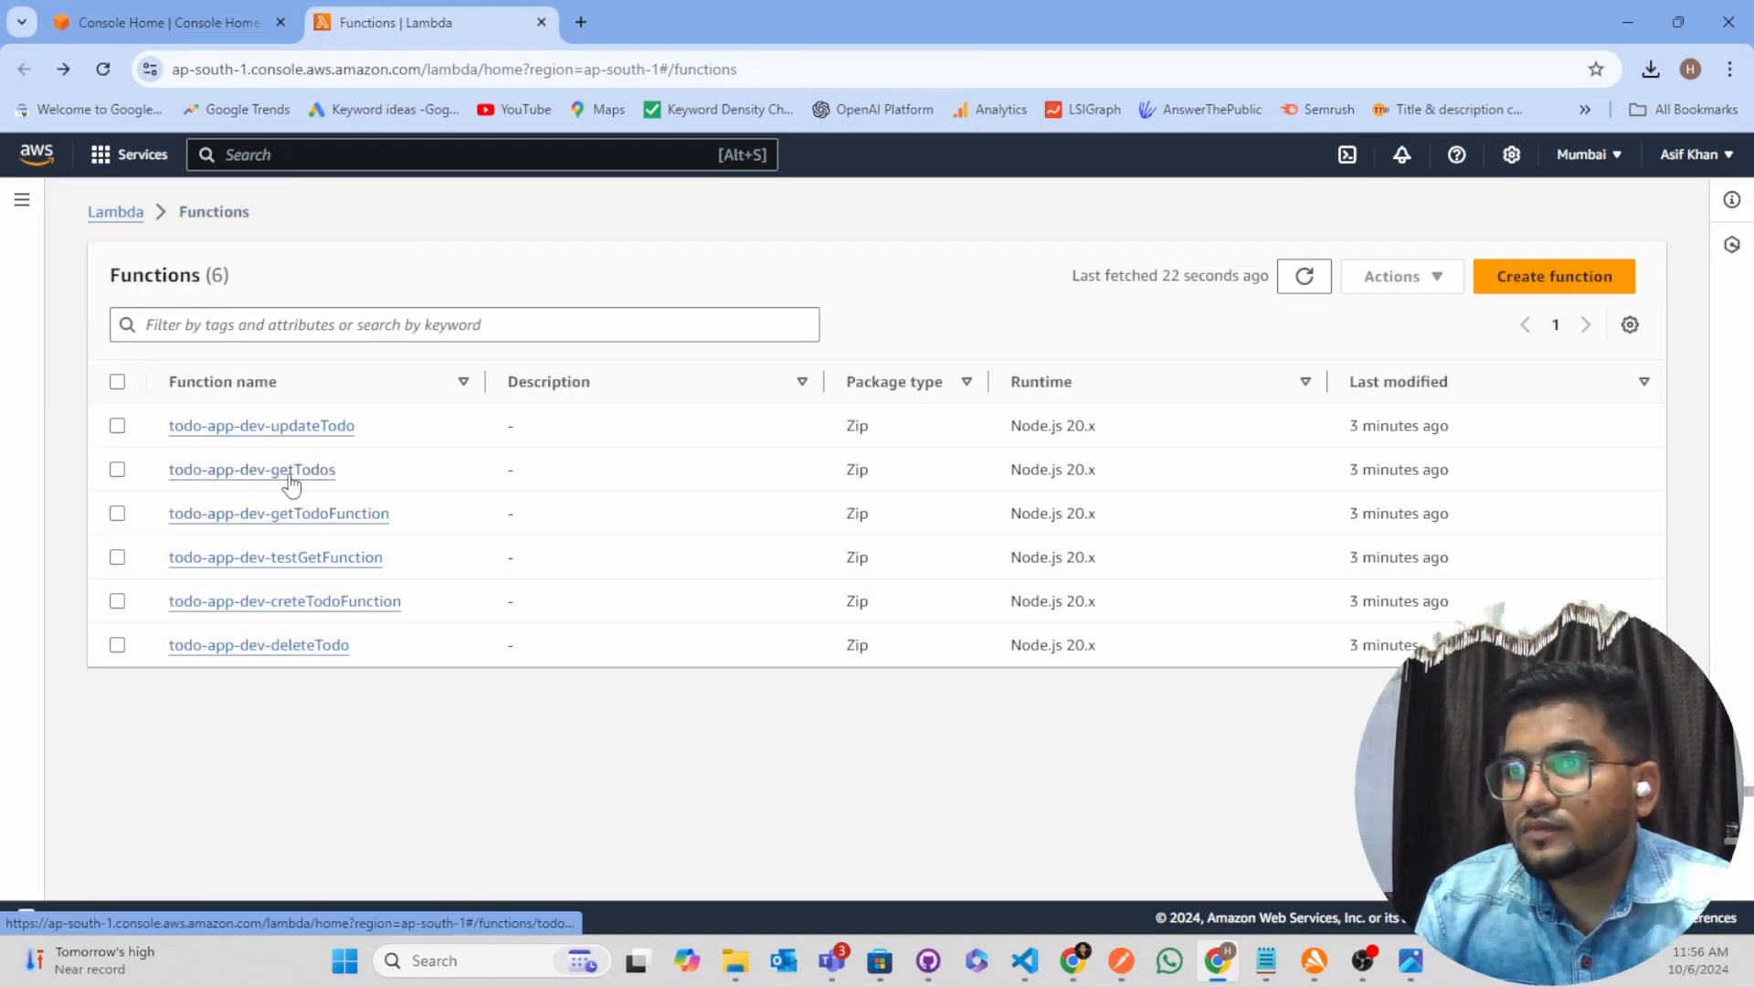
right_click(285, 470)
click(357, 497)
click(625, 6)
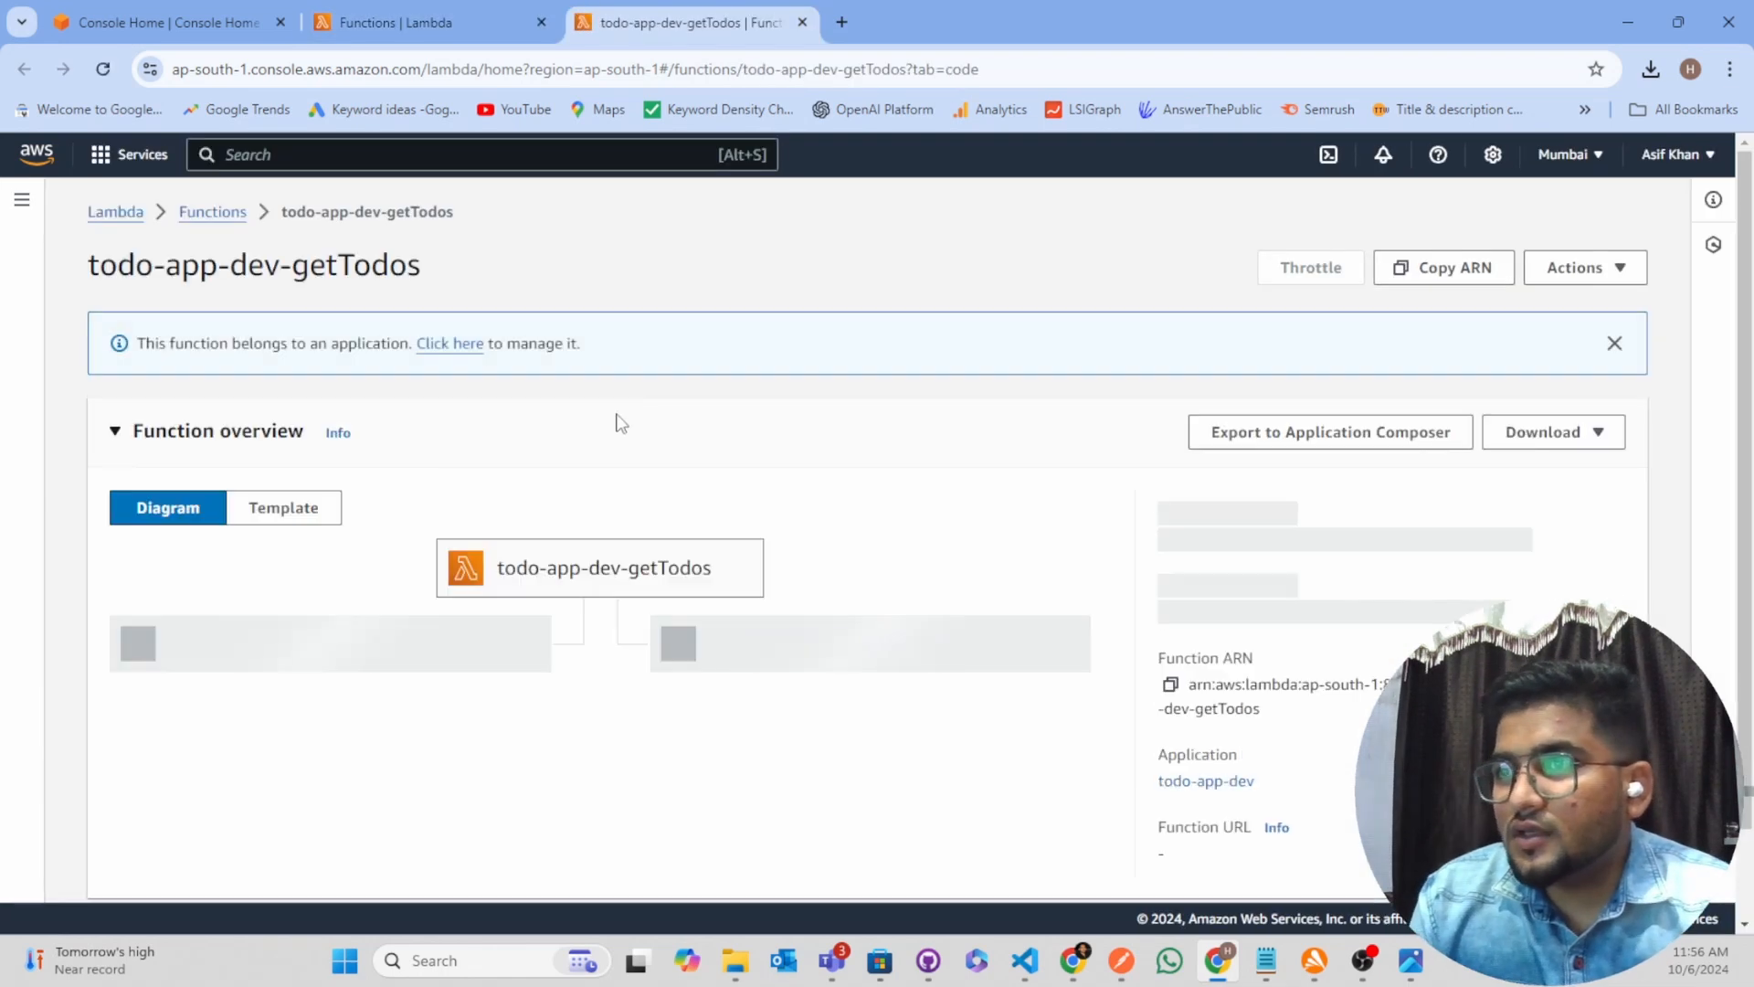
Review the getTodos function's overview, code properties and runtime settings, including its handler path
scroll(599, 631, down, 1)
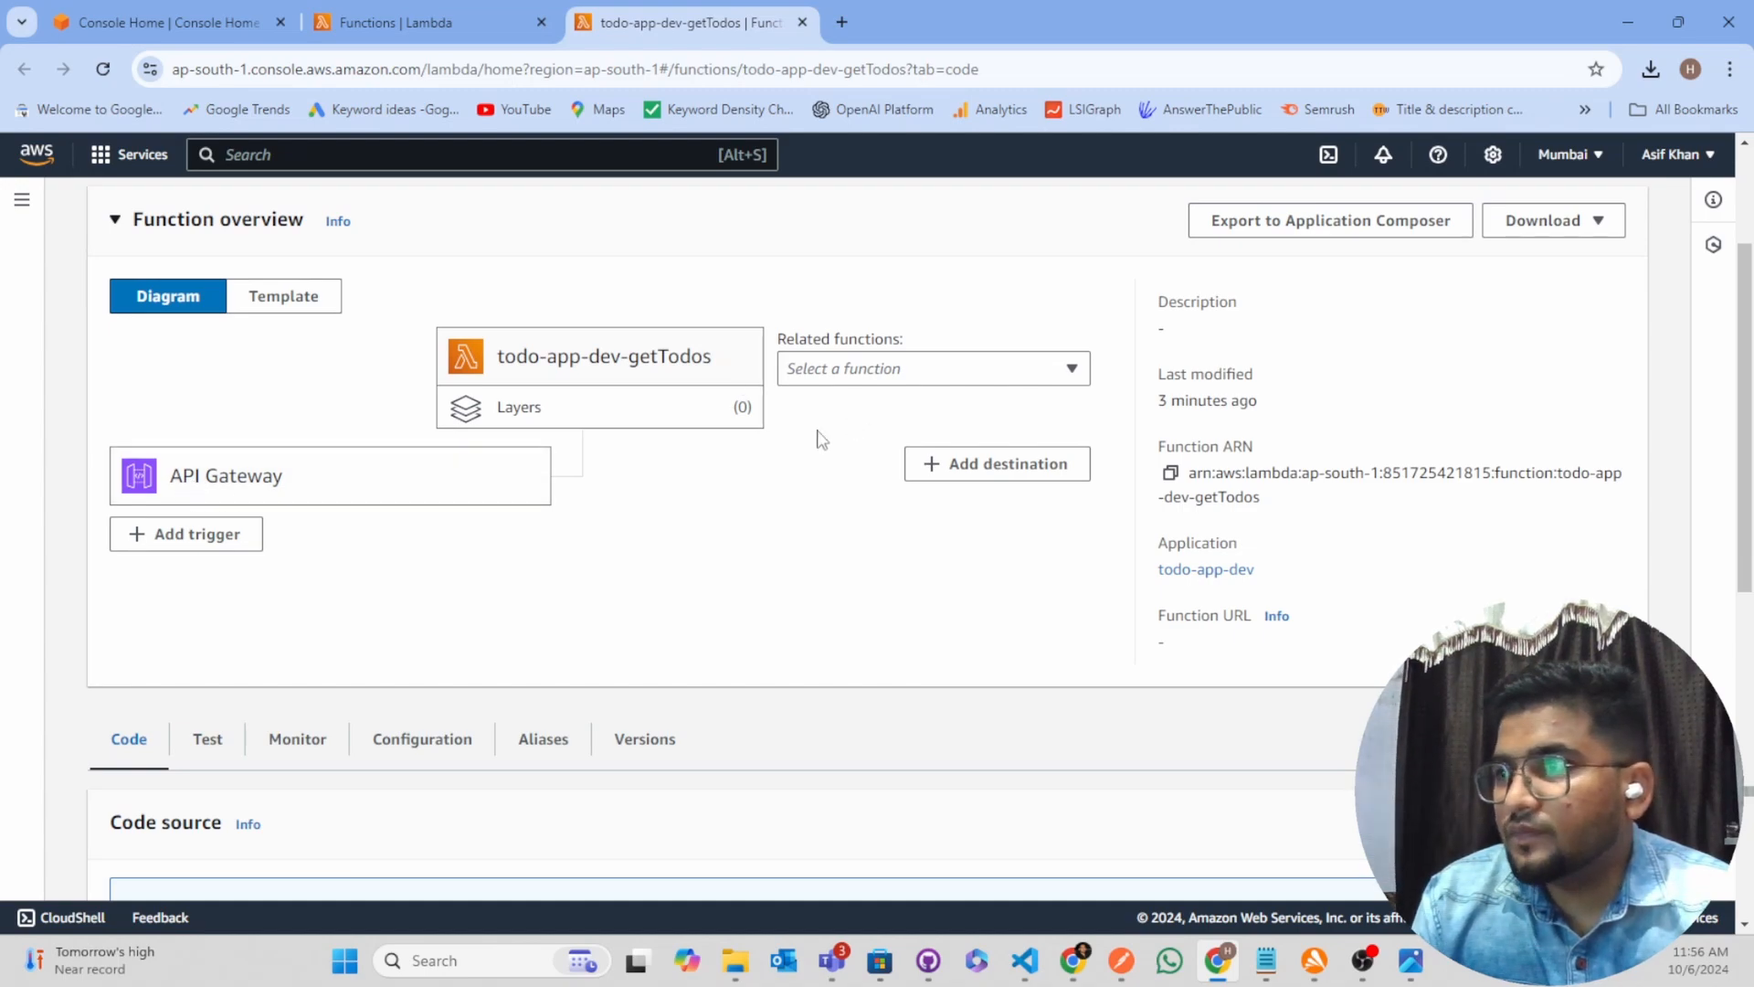
scroll(458, 423, down, 7)
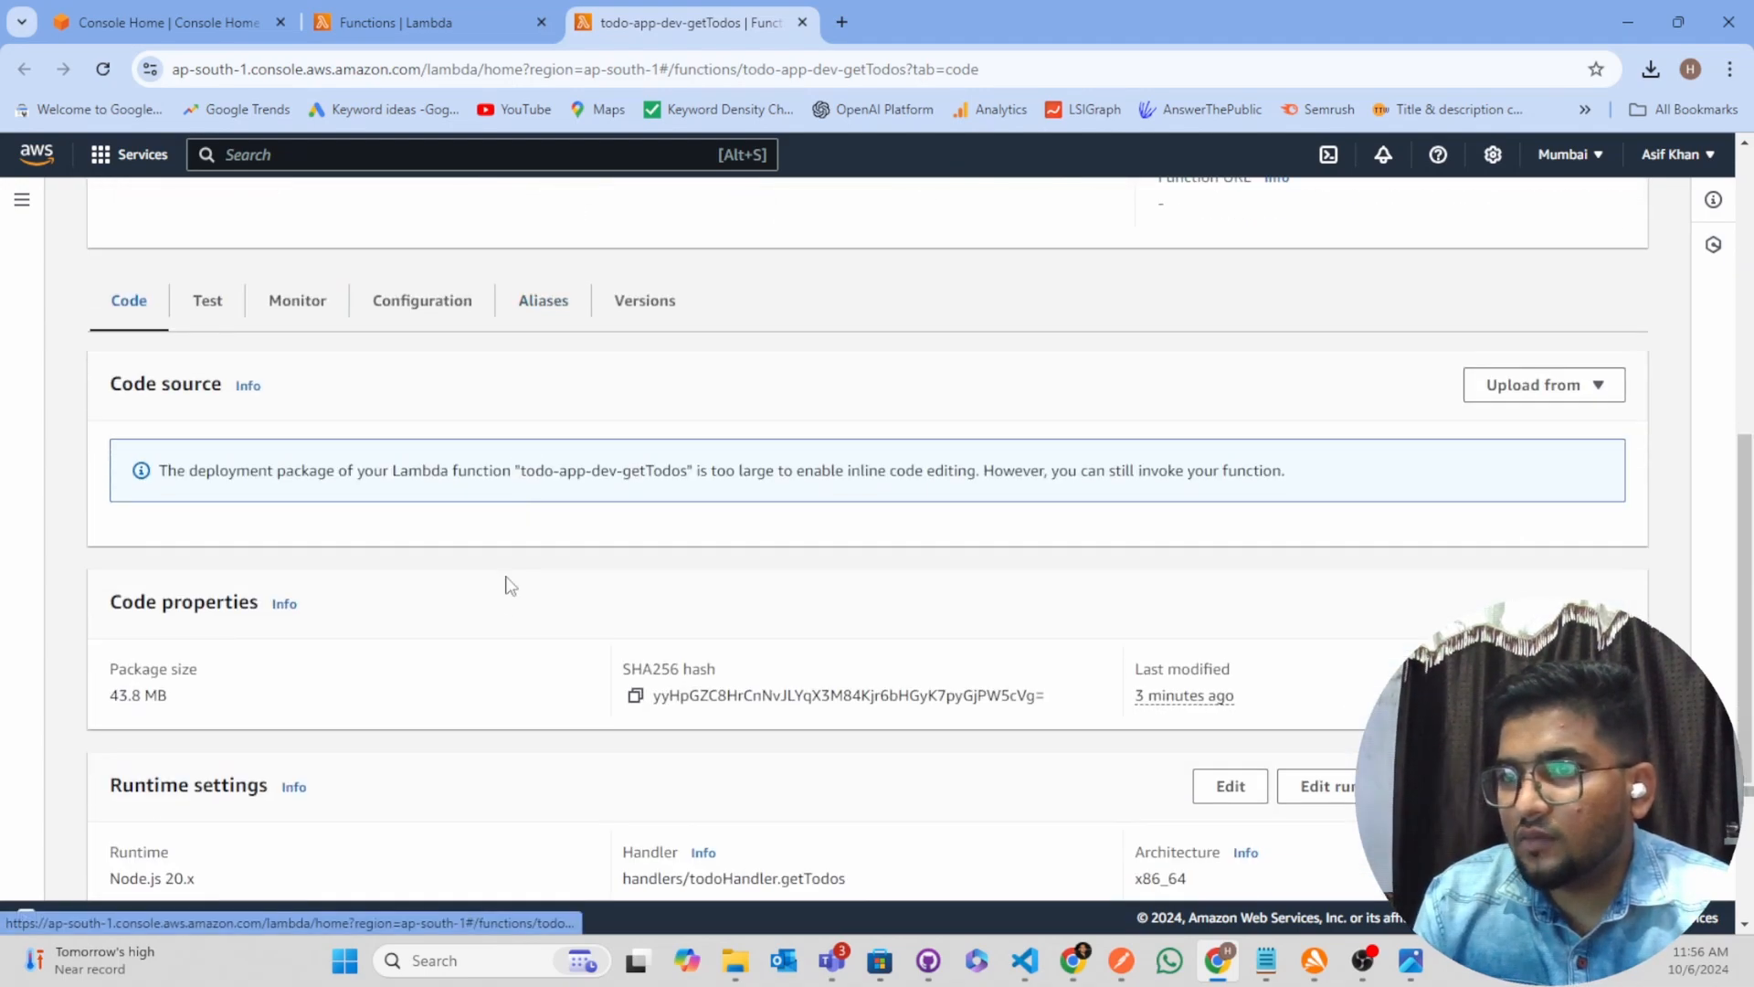
scroll(486, 689, down, 1)
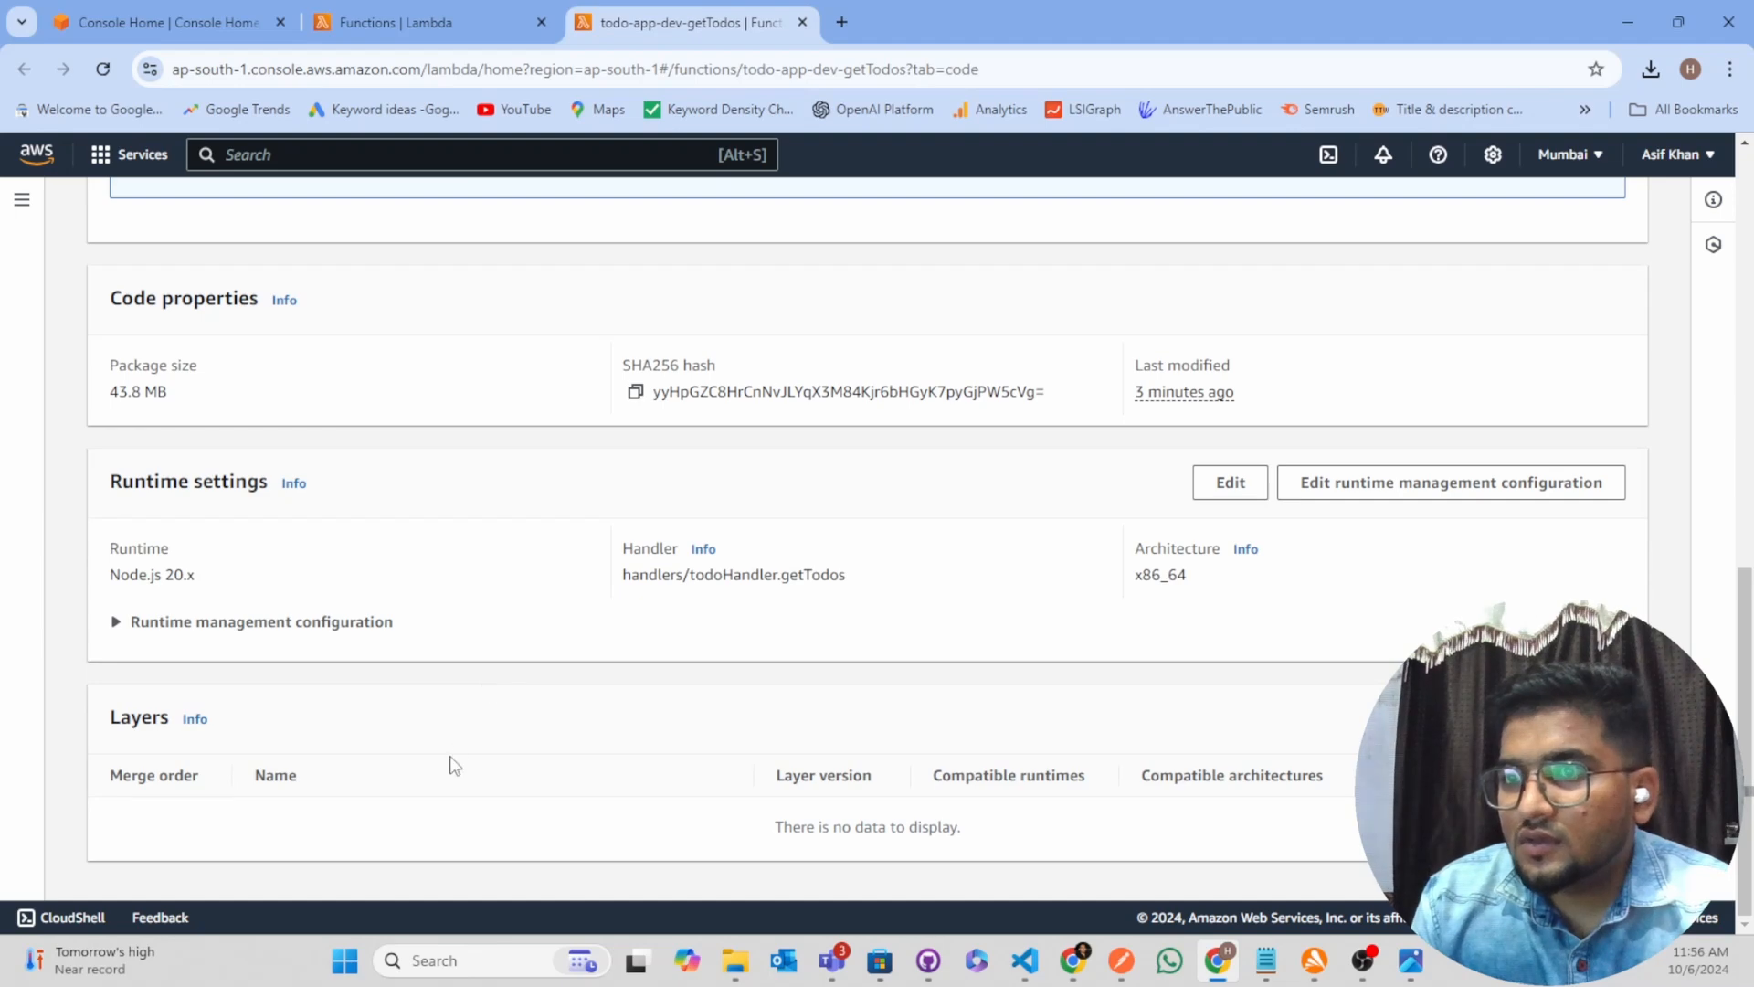
scroll(231, 449, up, 2)
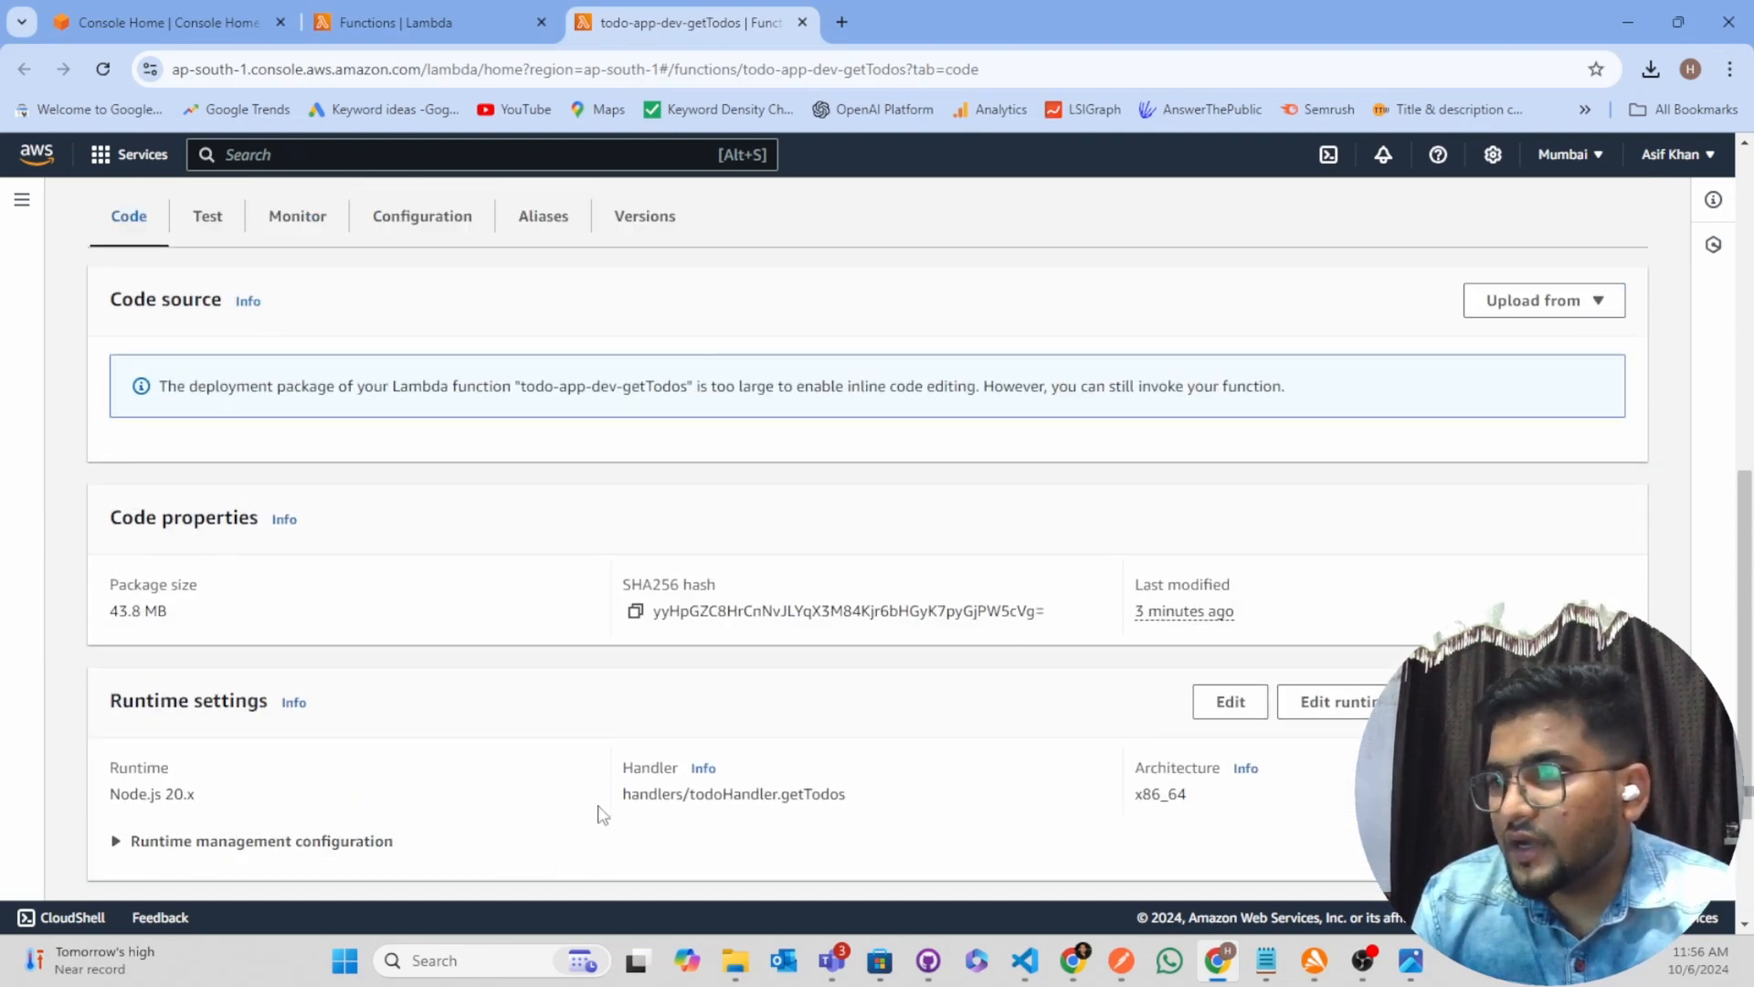
drag(626, 801, 882, 795)
scroll(383, 584, up, 4)
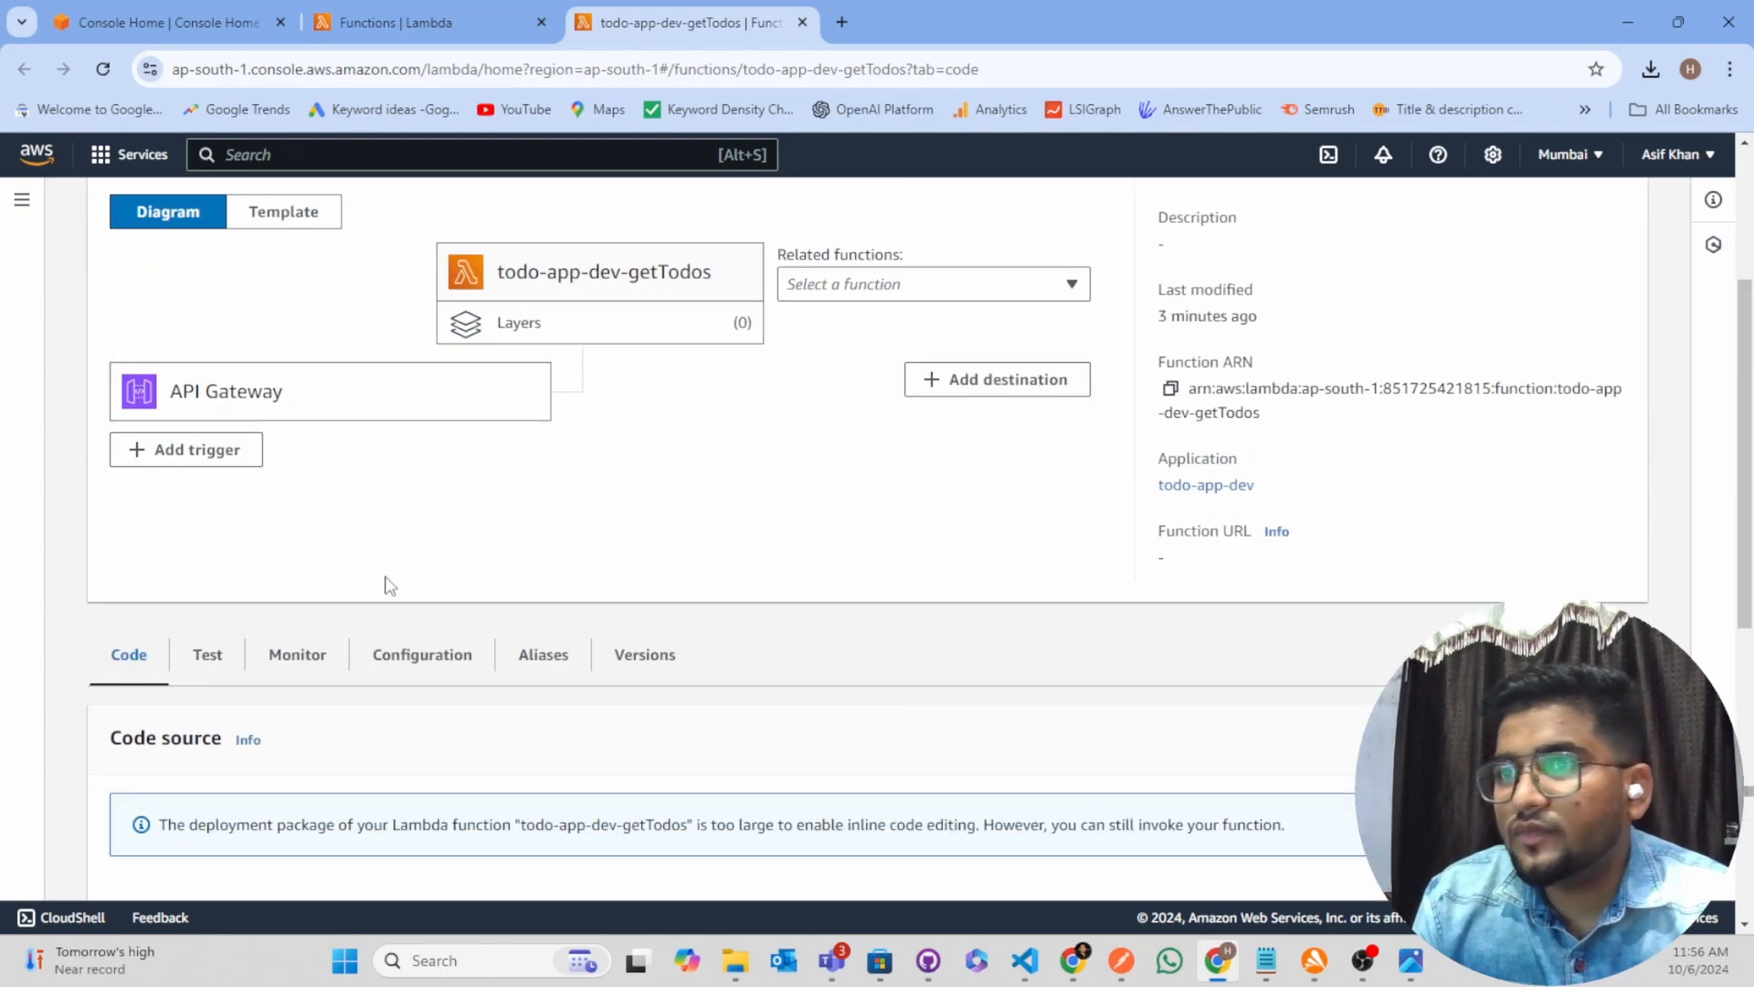
Examine the environment variables in the getTodos function's configuration, checking the MONGODB_URI key and its value
scroll(227, 557, down, 1)
click(215, 548)
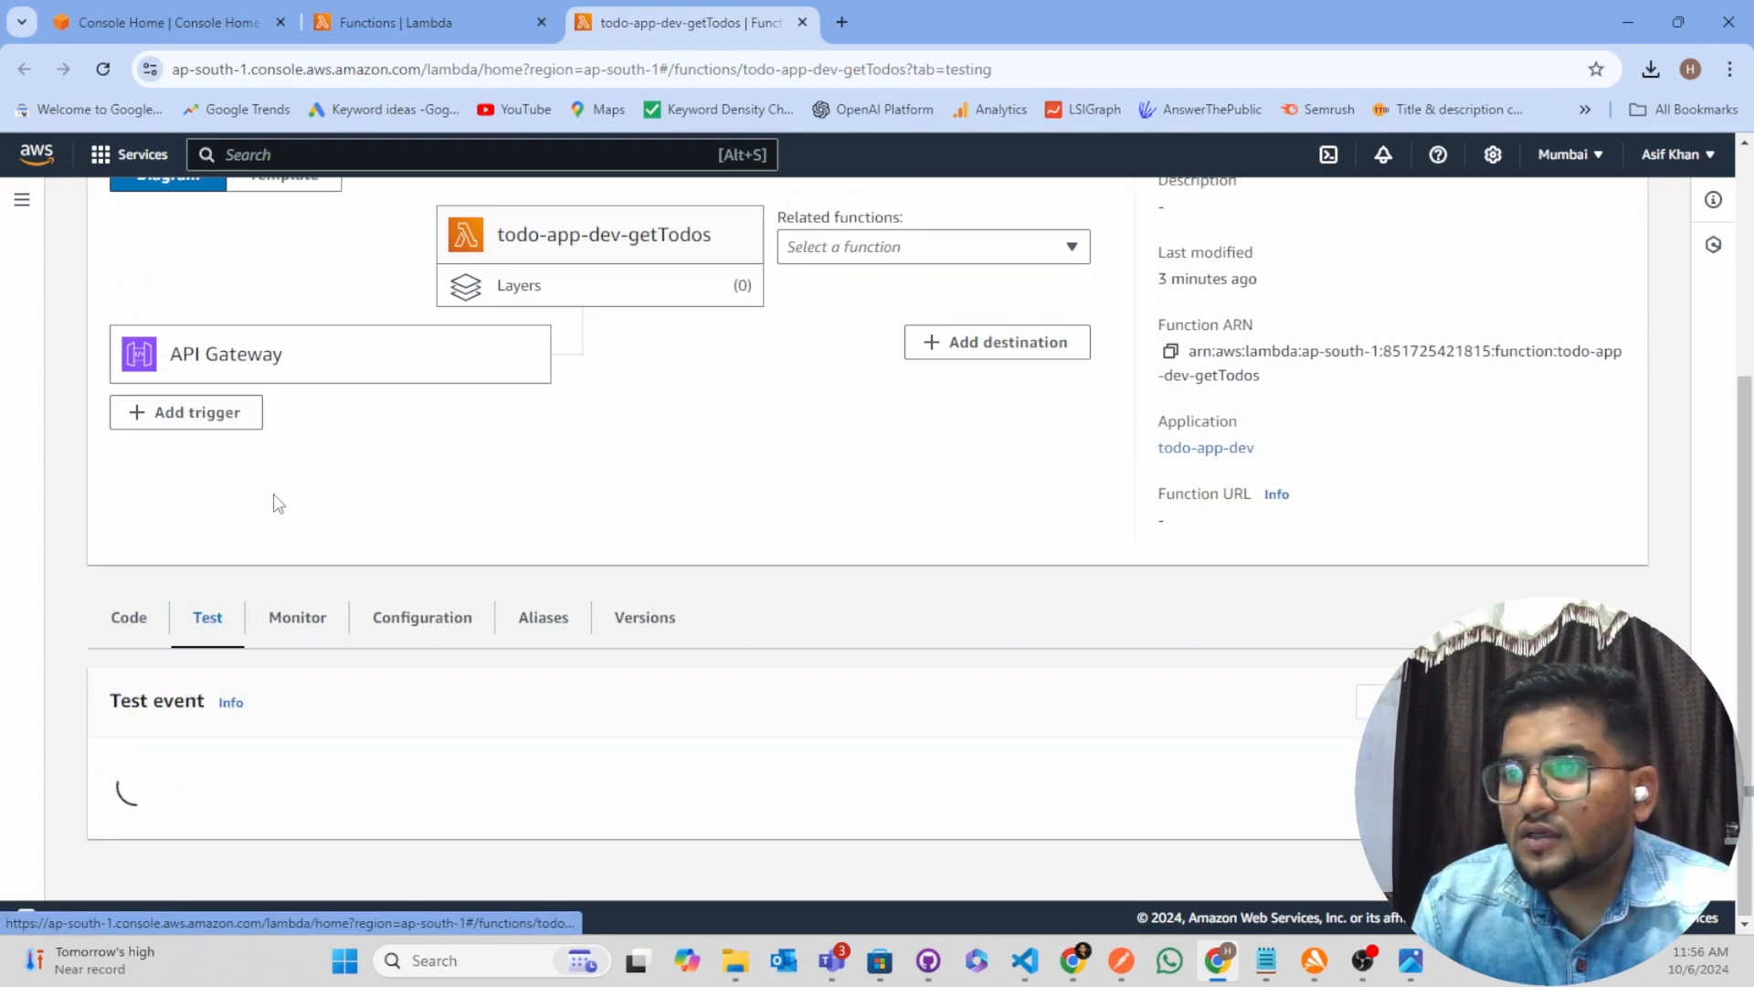
click(388, 632)
scroll(469, 520, down, 2)
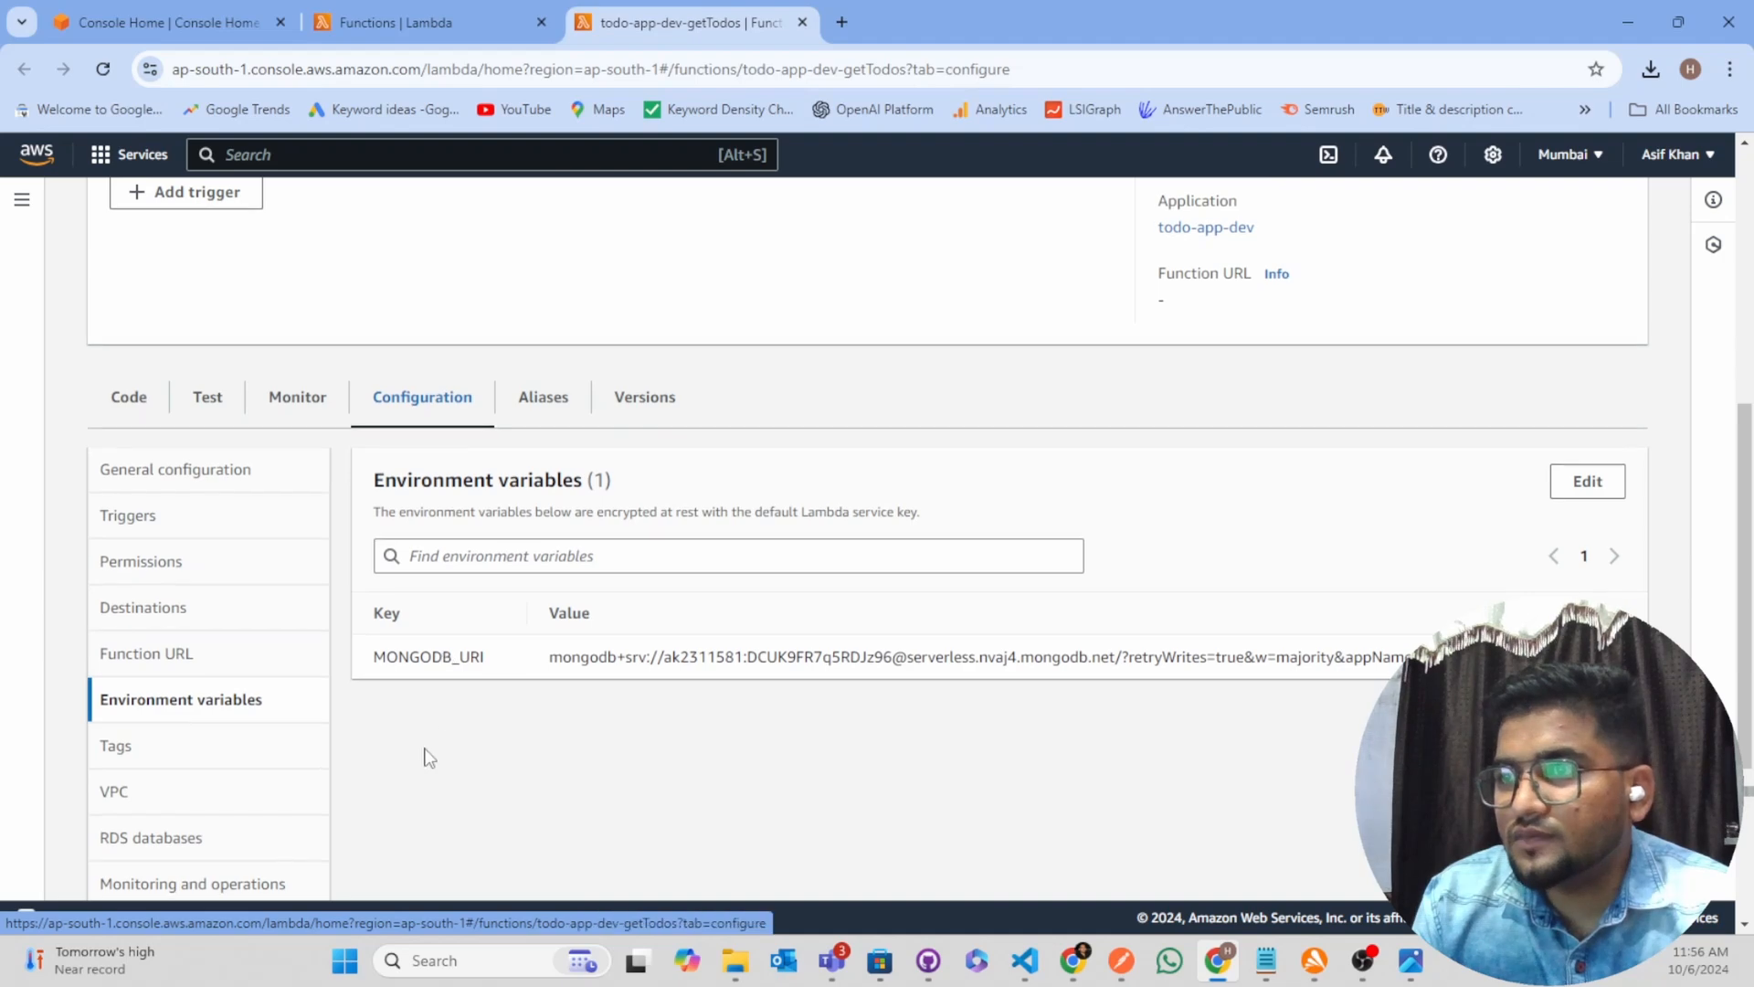
scroll(366, 640, down, 2)
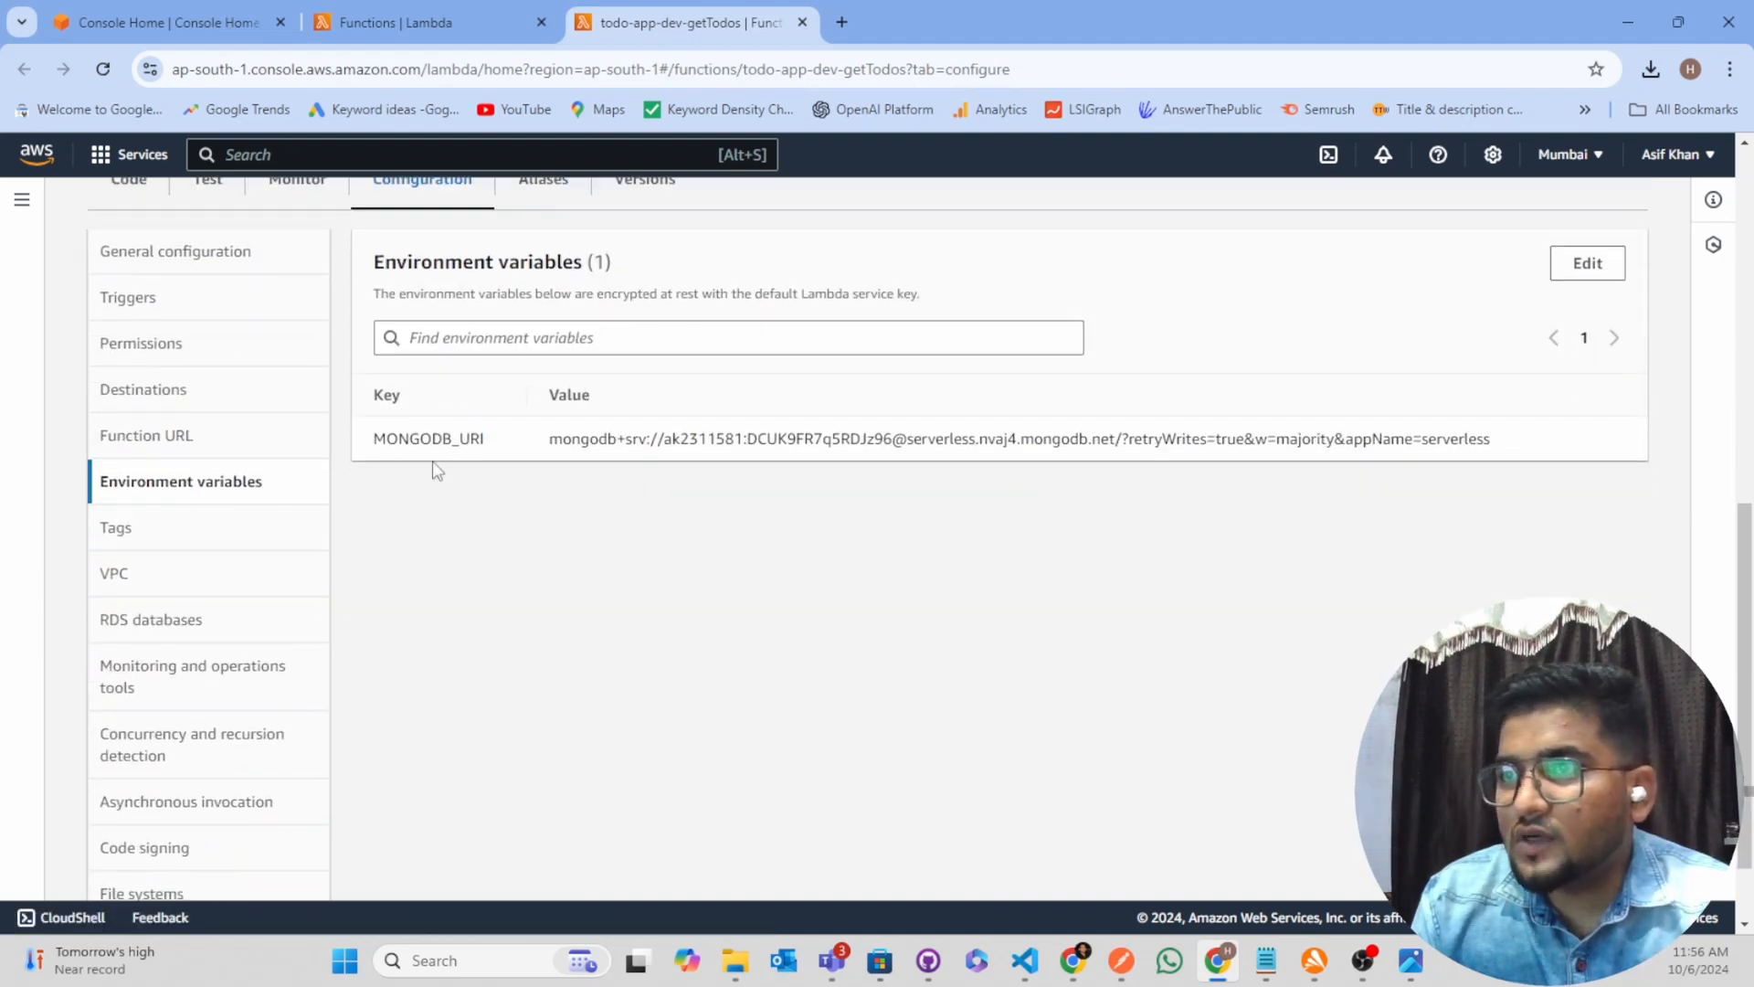
drag(375, 444, 1585, 436)
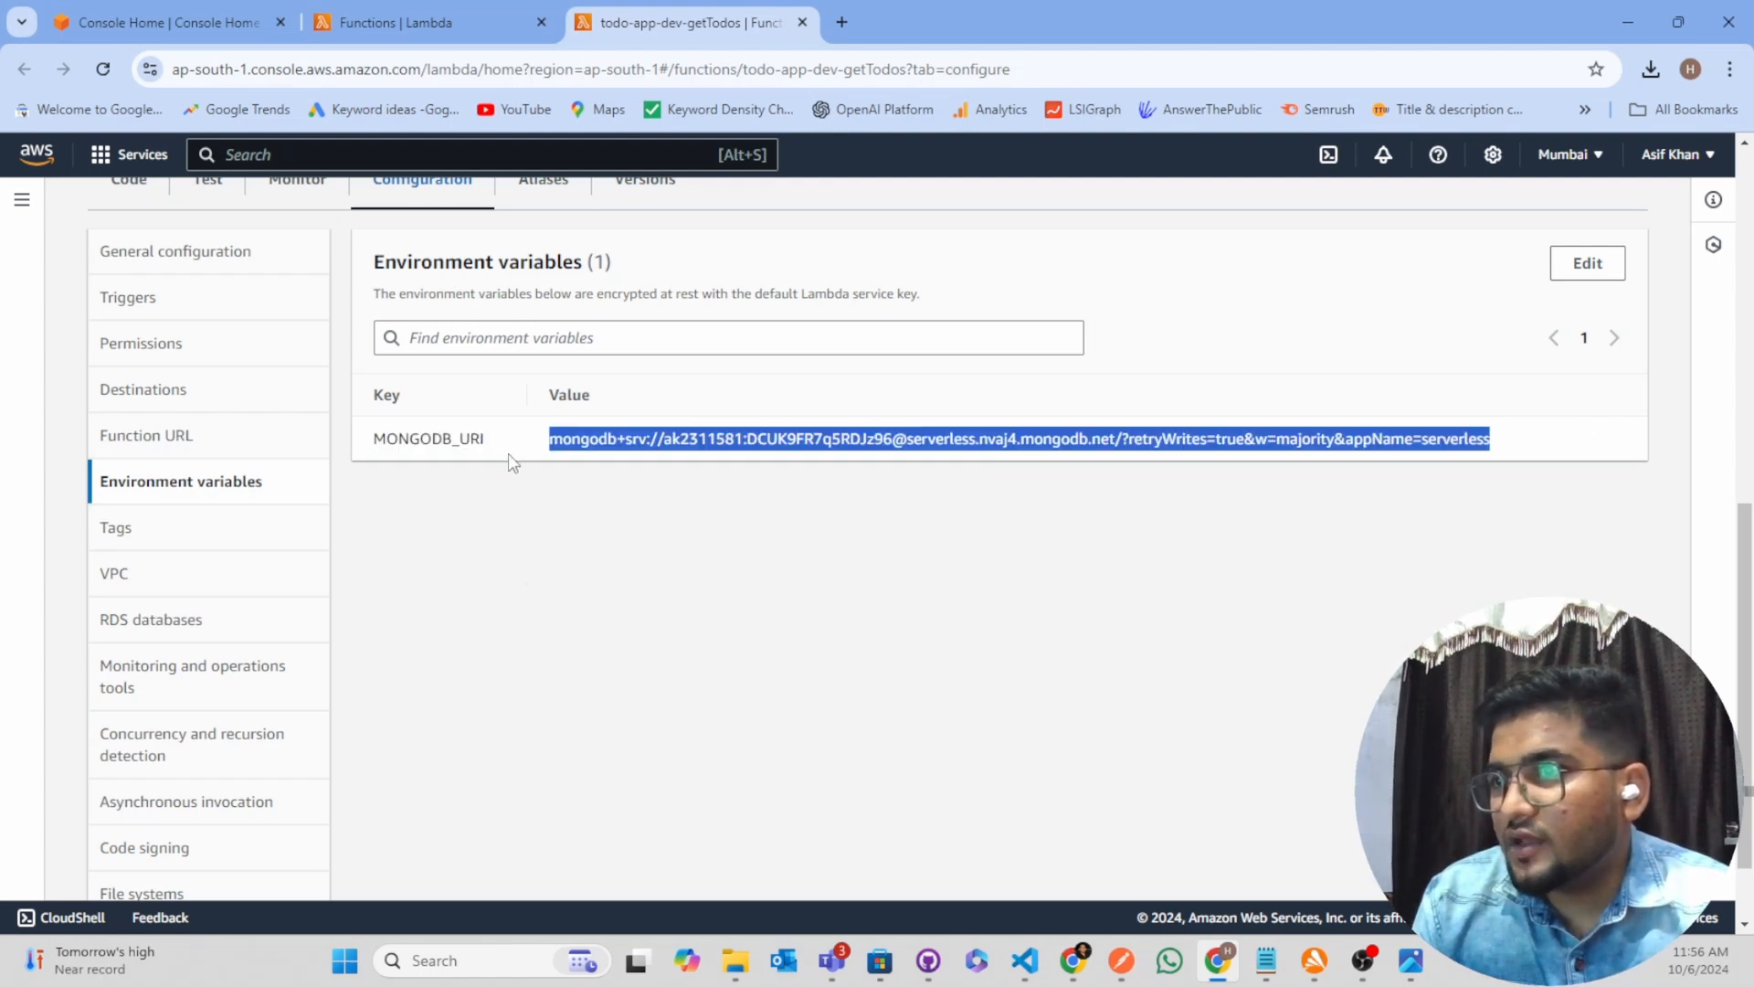
drag(365, 453, 496, 443)
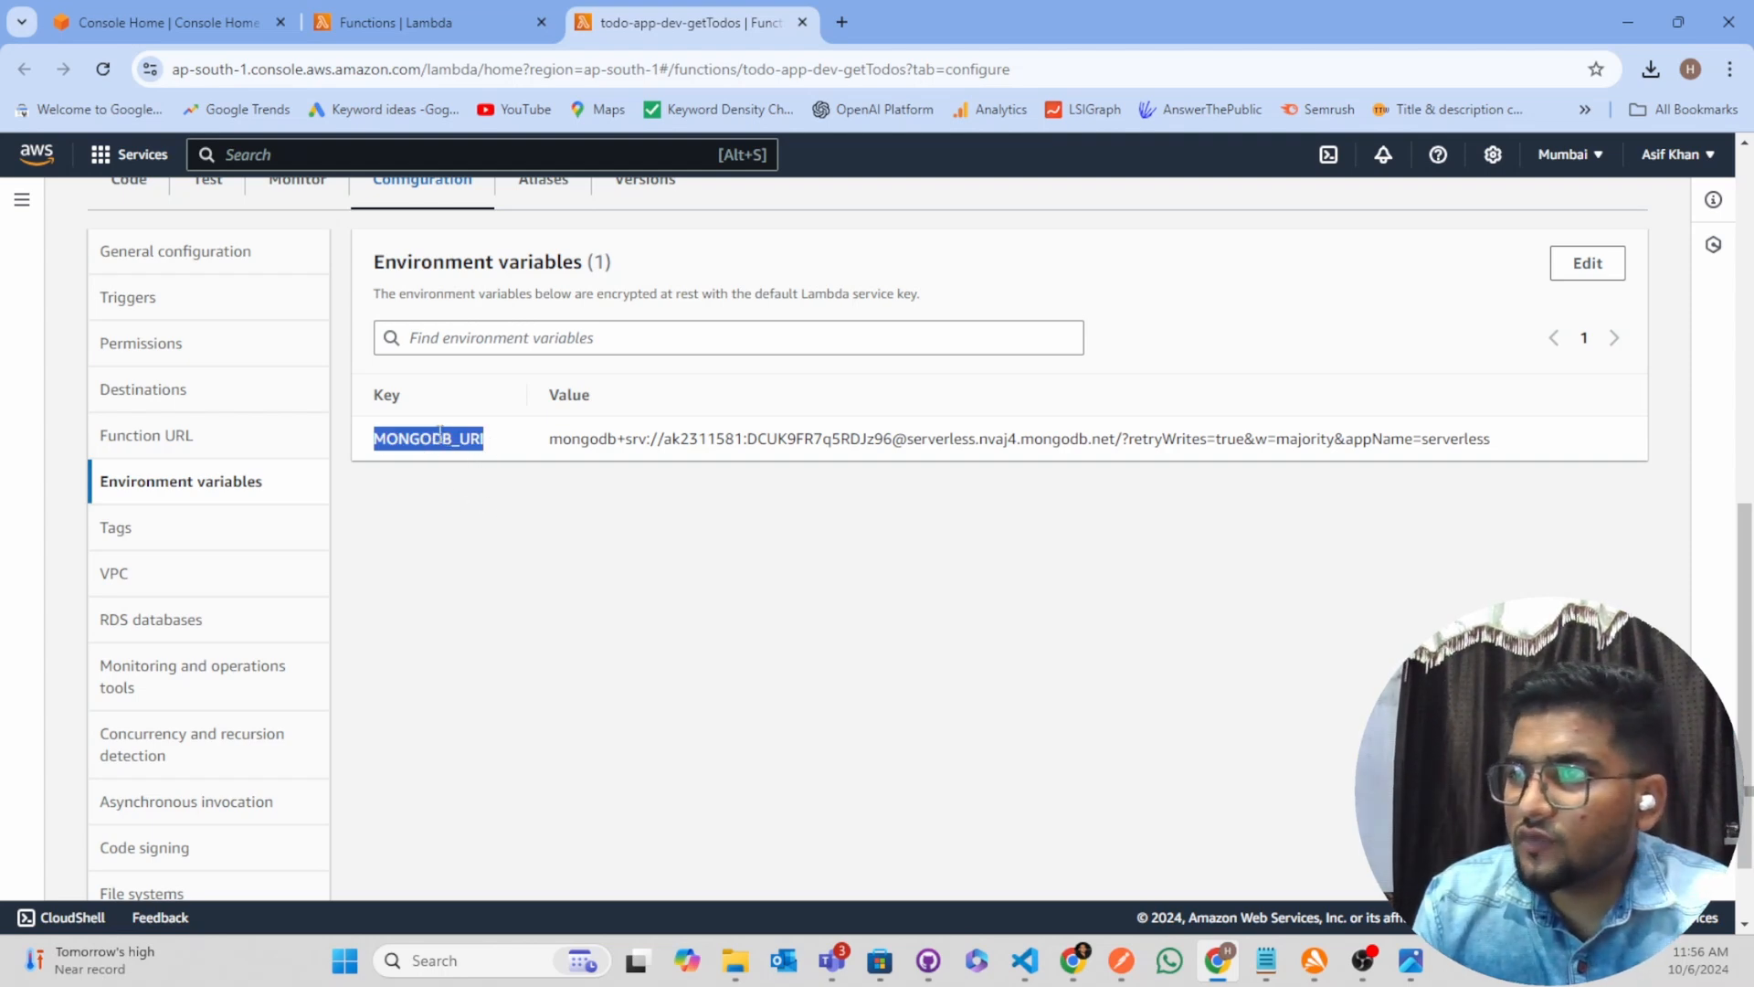
drag(540, 443, 1508, 434)
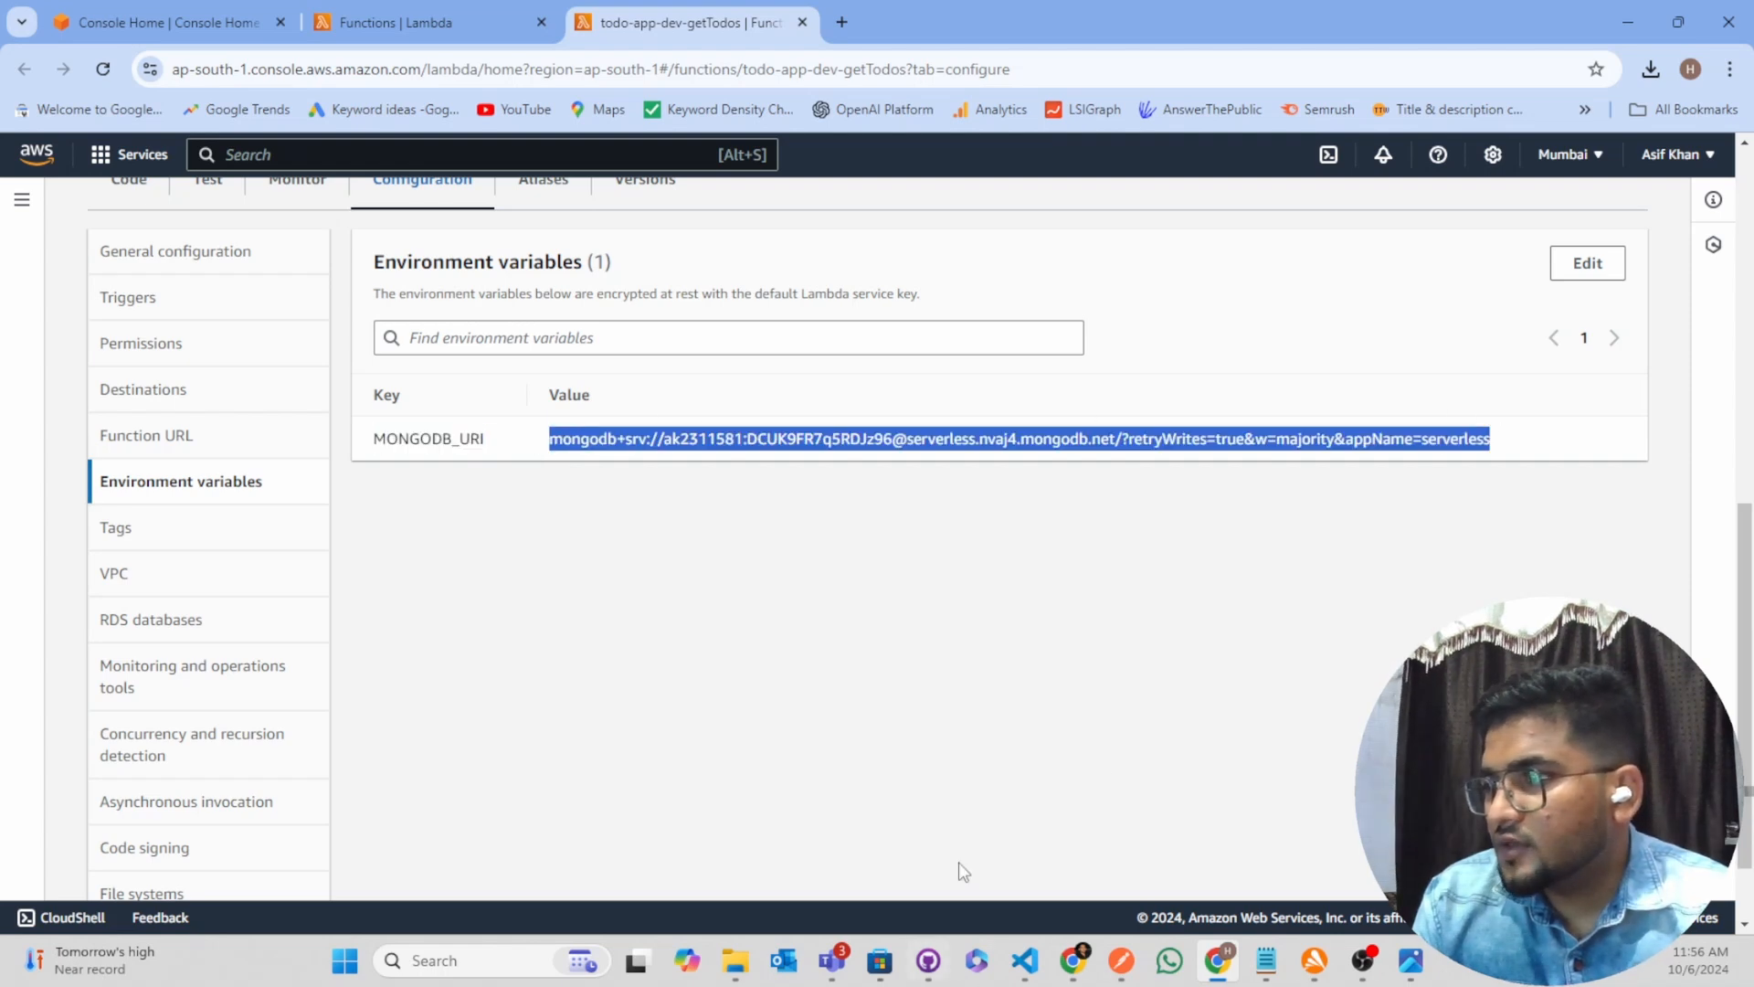
In VS Code, check the environment settings in serverless.yml and the process.env.MONGODB_URI reference in utilities/db.js
mouse_move(1073, 959)
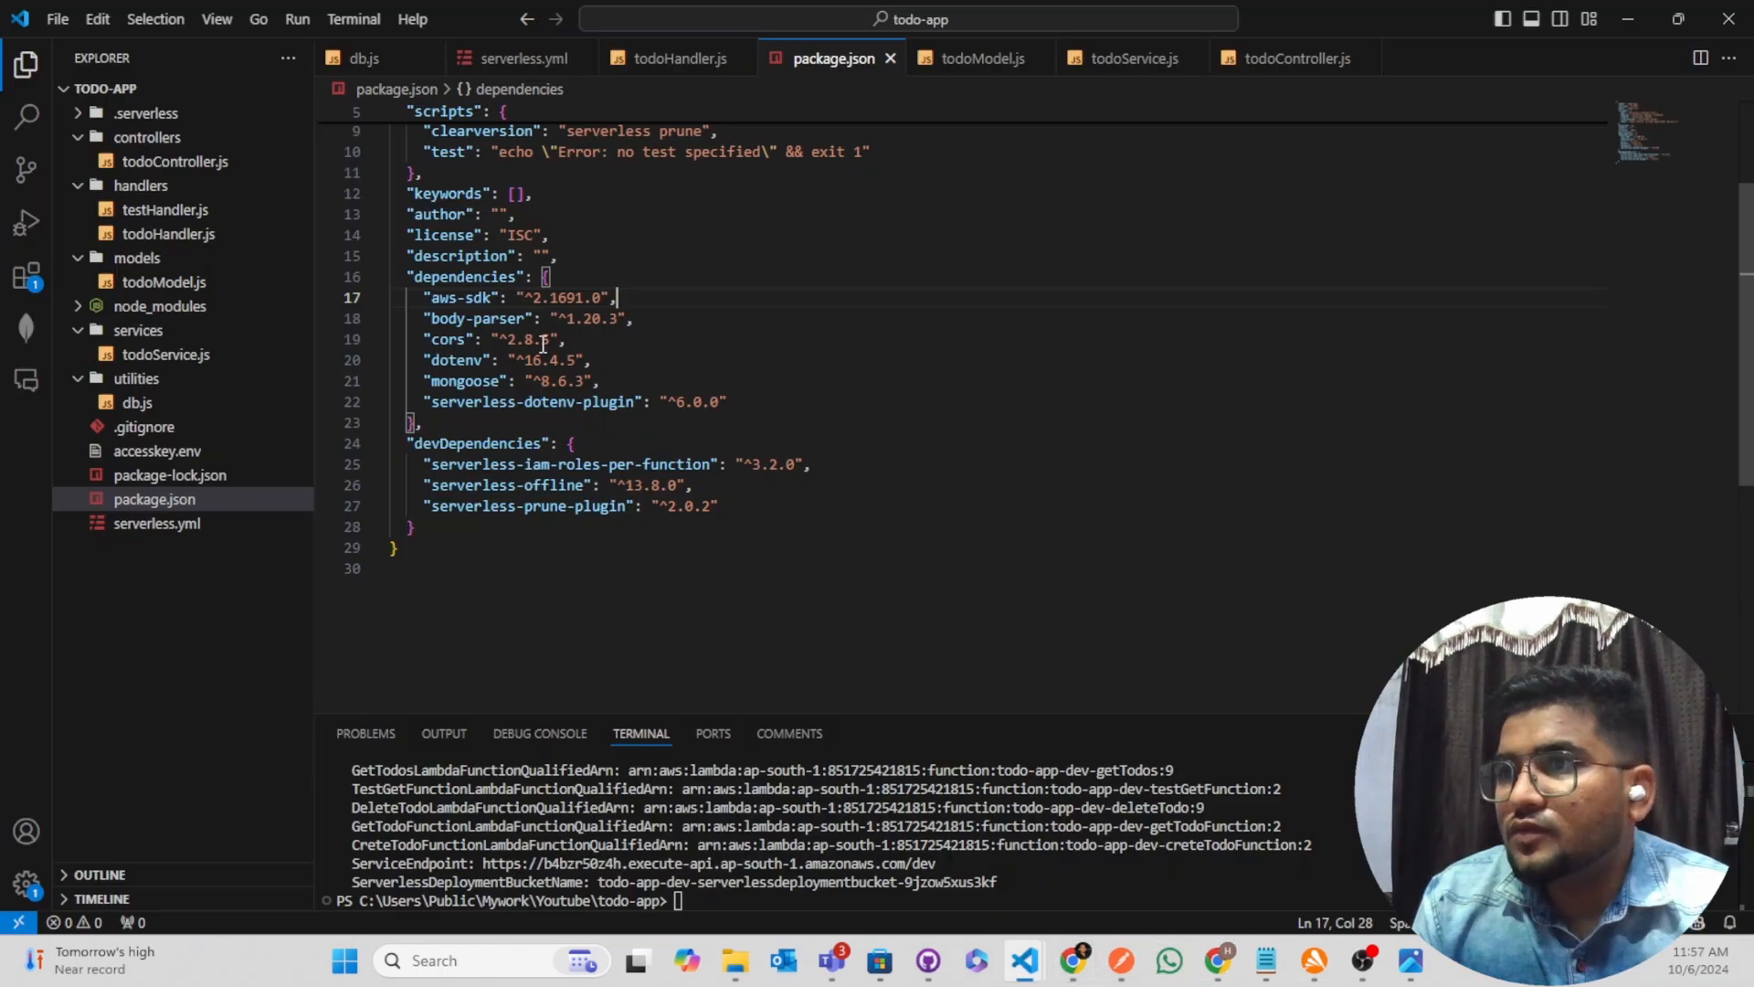
scroll(541, 341, up, 3)
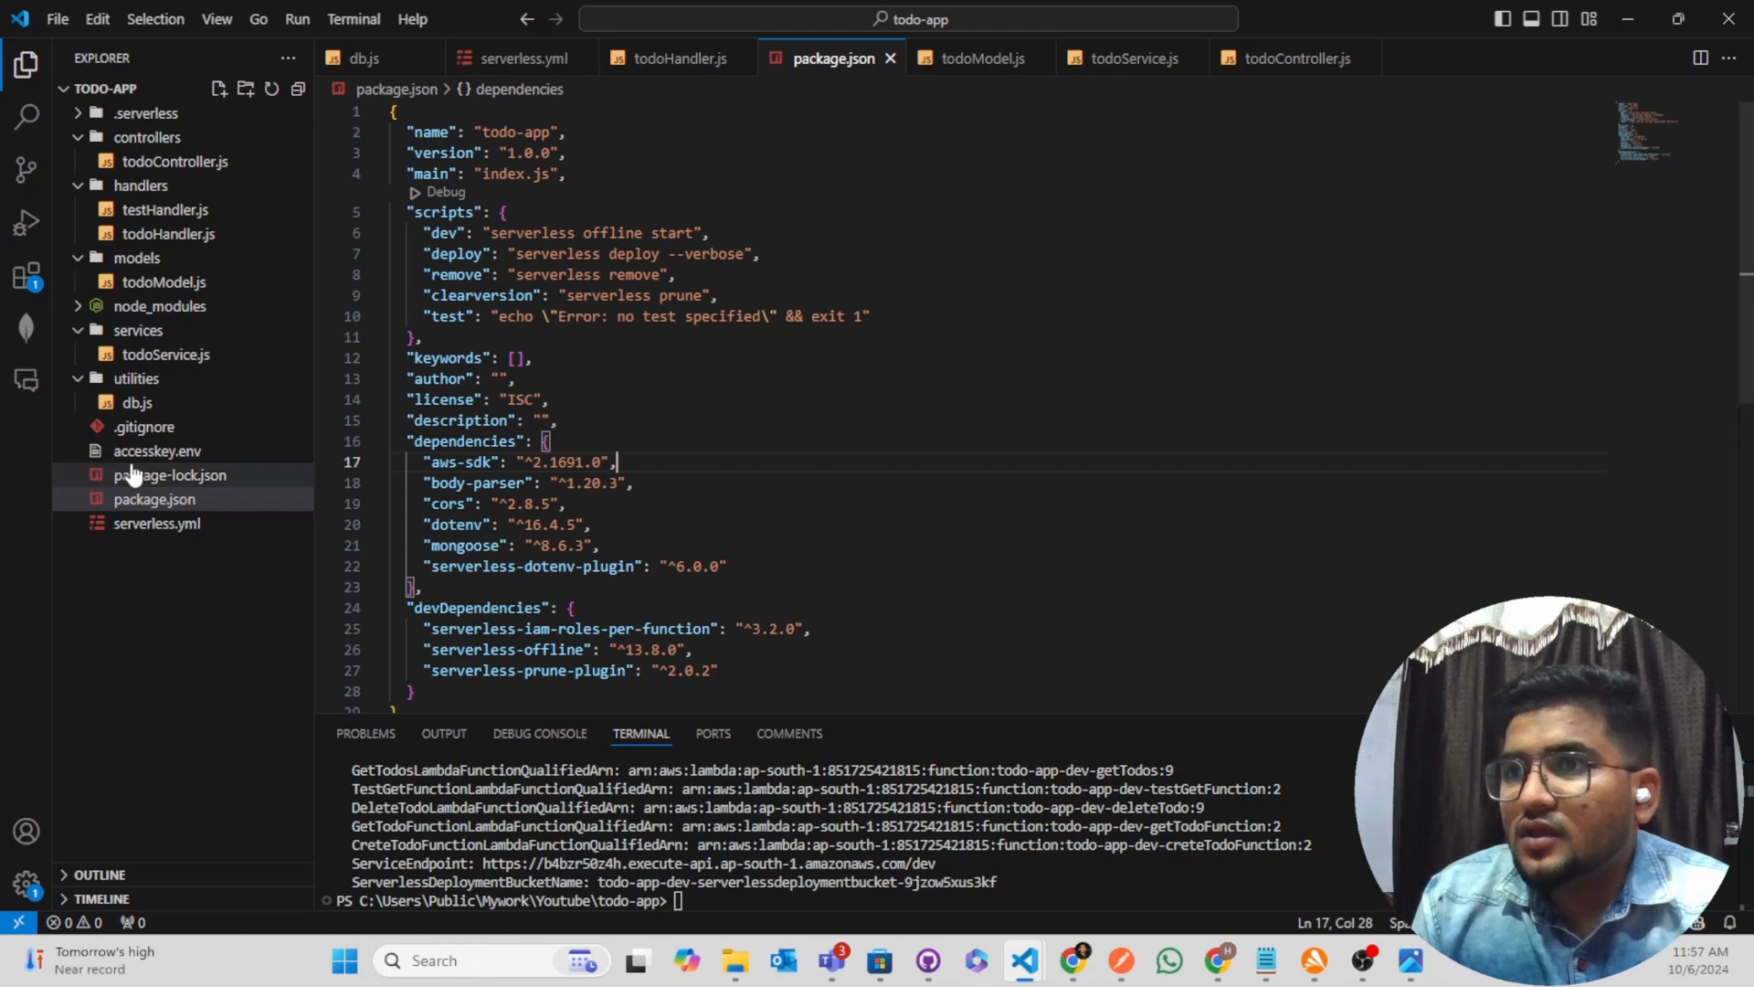
click(160, 523)
scroll(705, 482, up, 10)
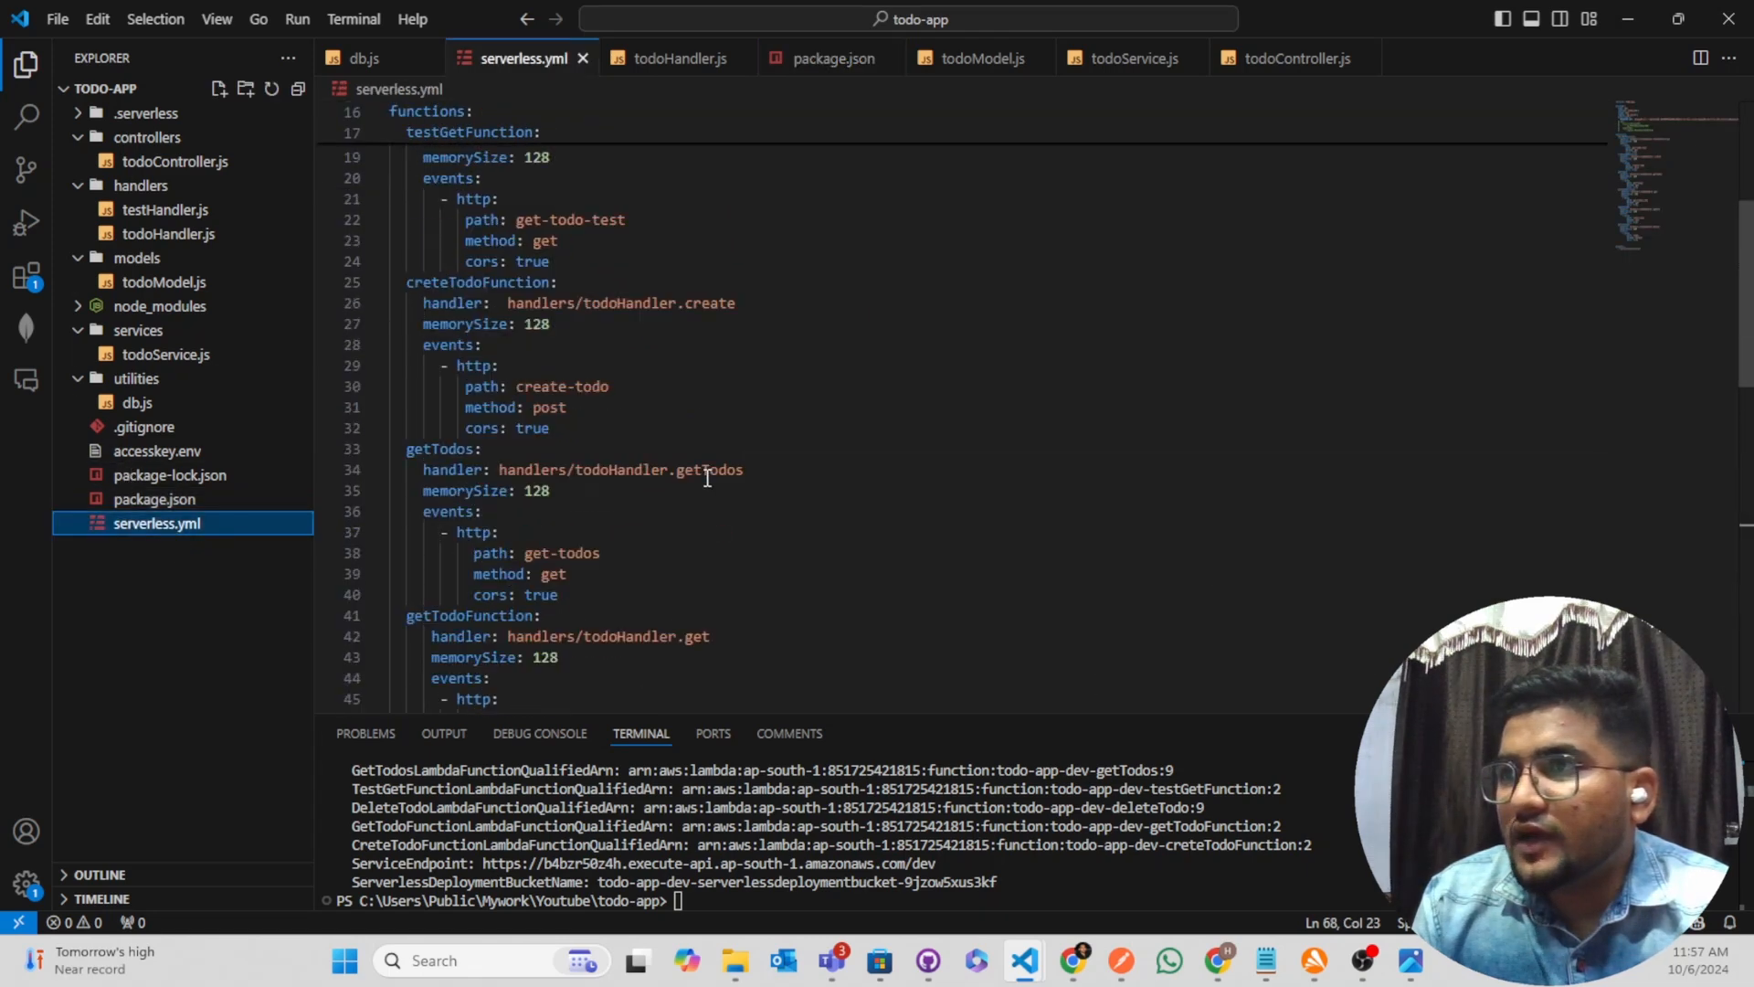
scroll(707, 479, up, 5)
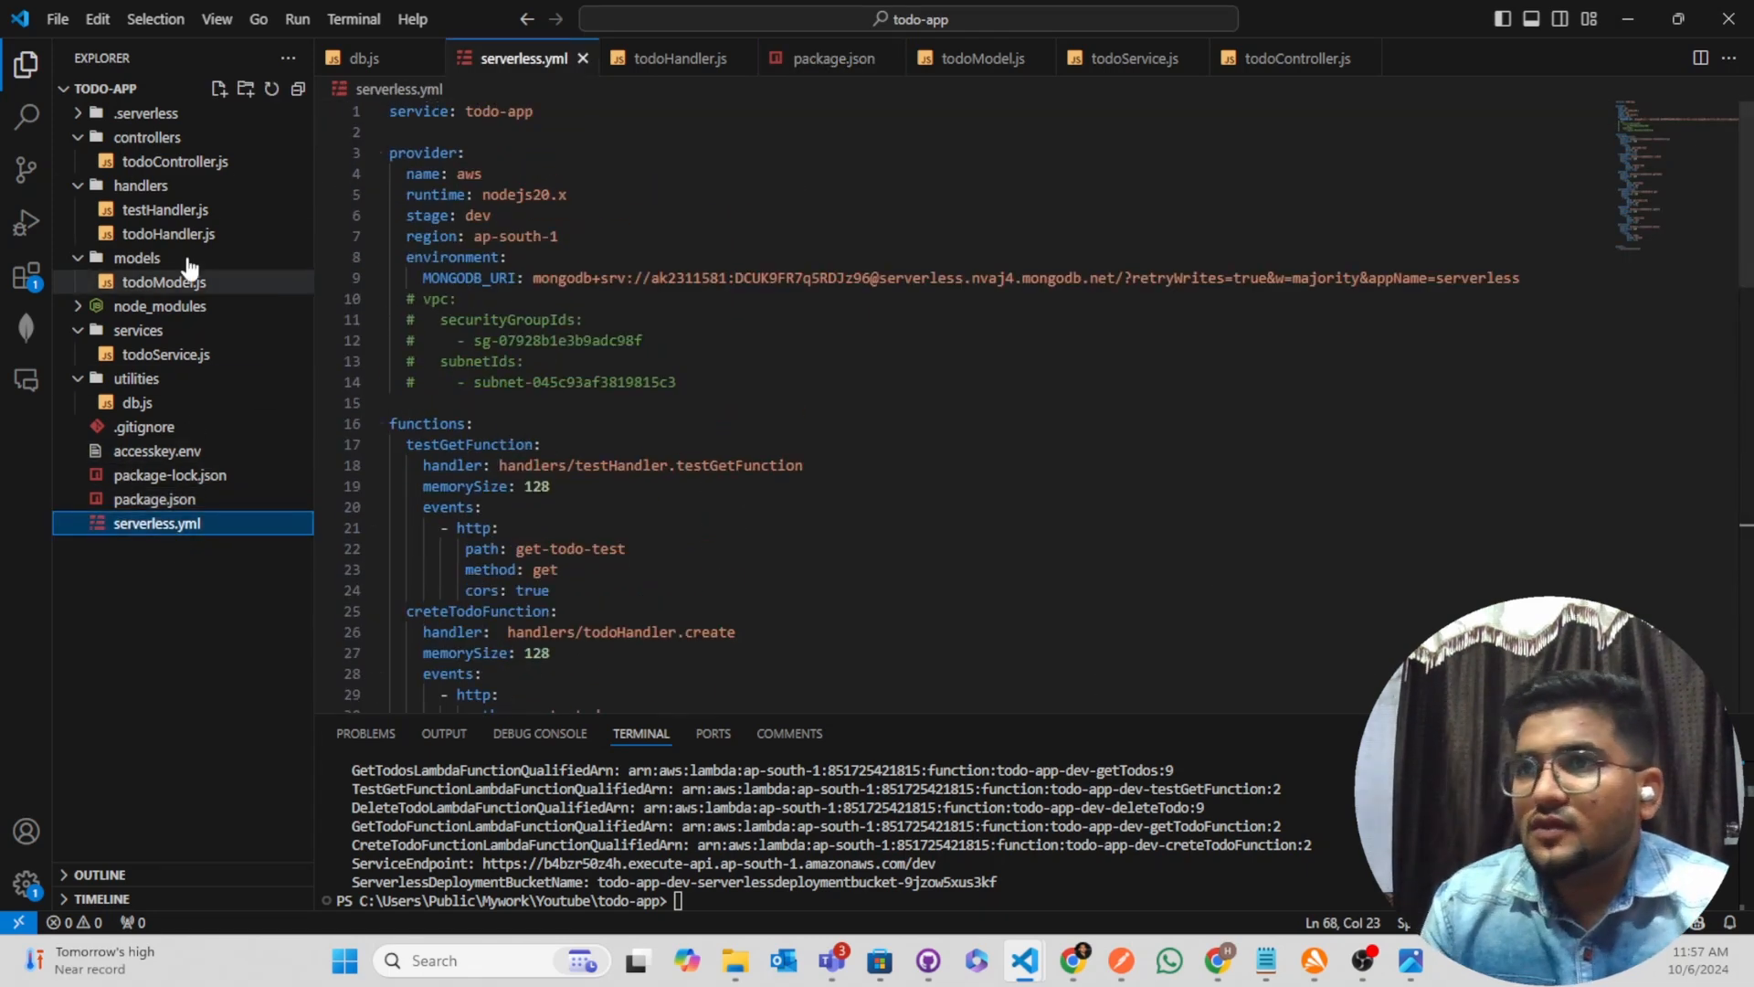
click(146, 403)
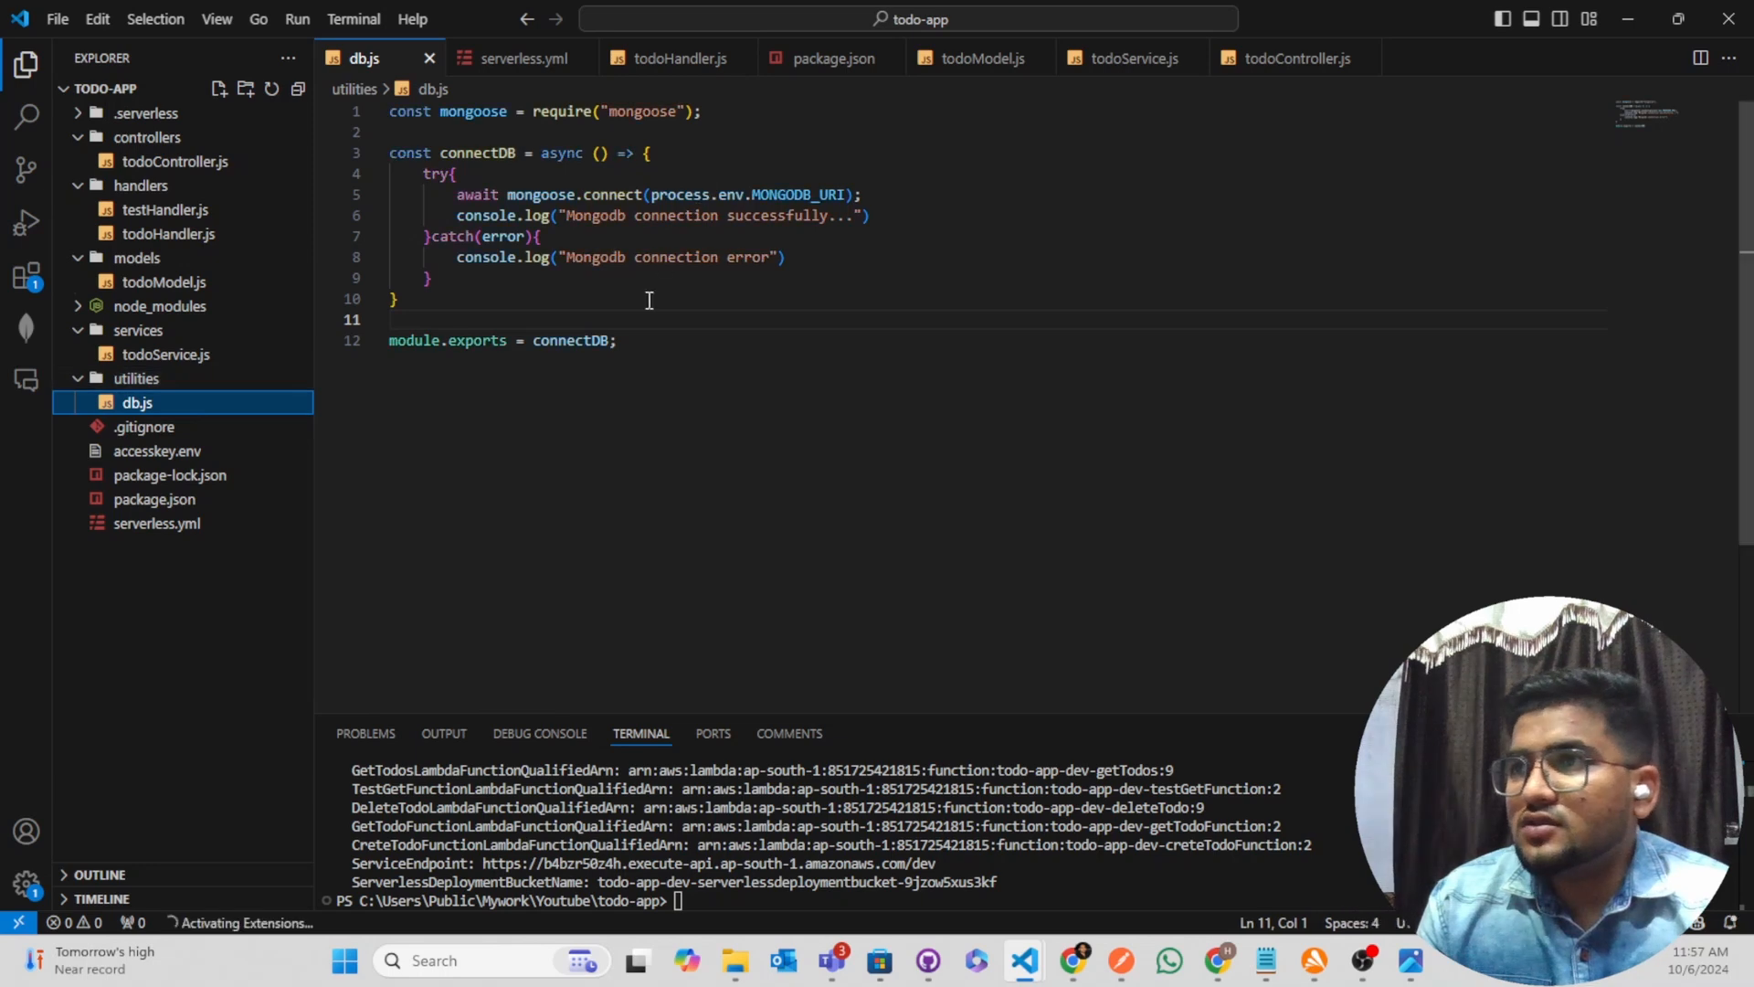
drag(649, 195, 847, 199)
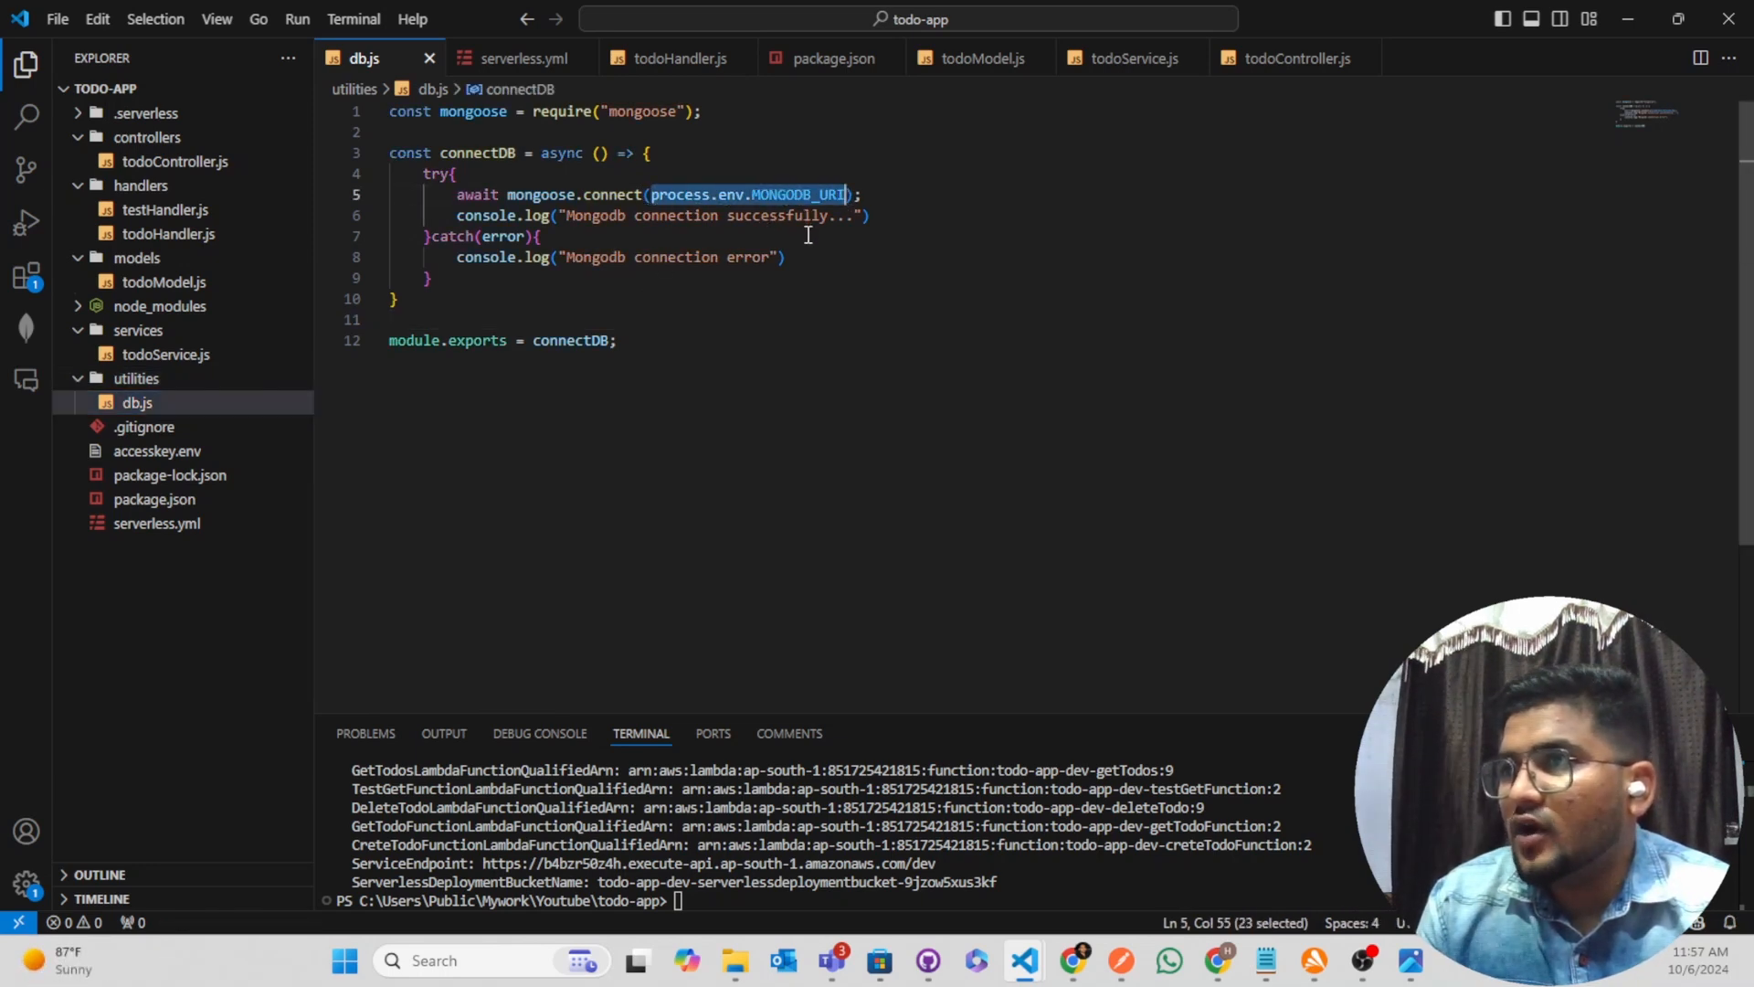
Inspect the MONGODB_URI key, its connection string and the commented-out vpc block in serverless.yml
click(199, 525)
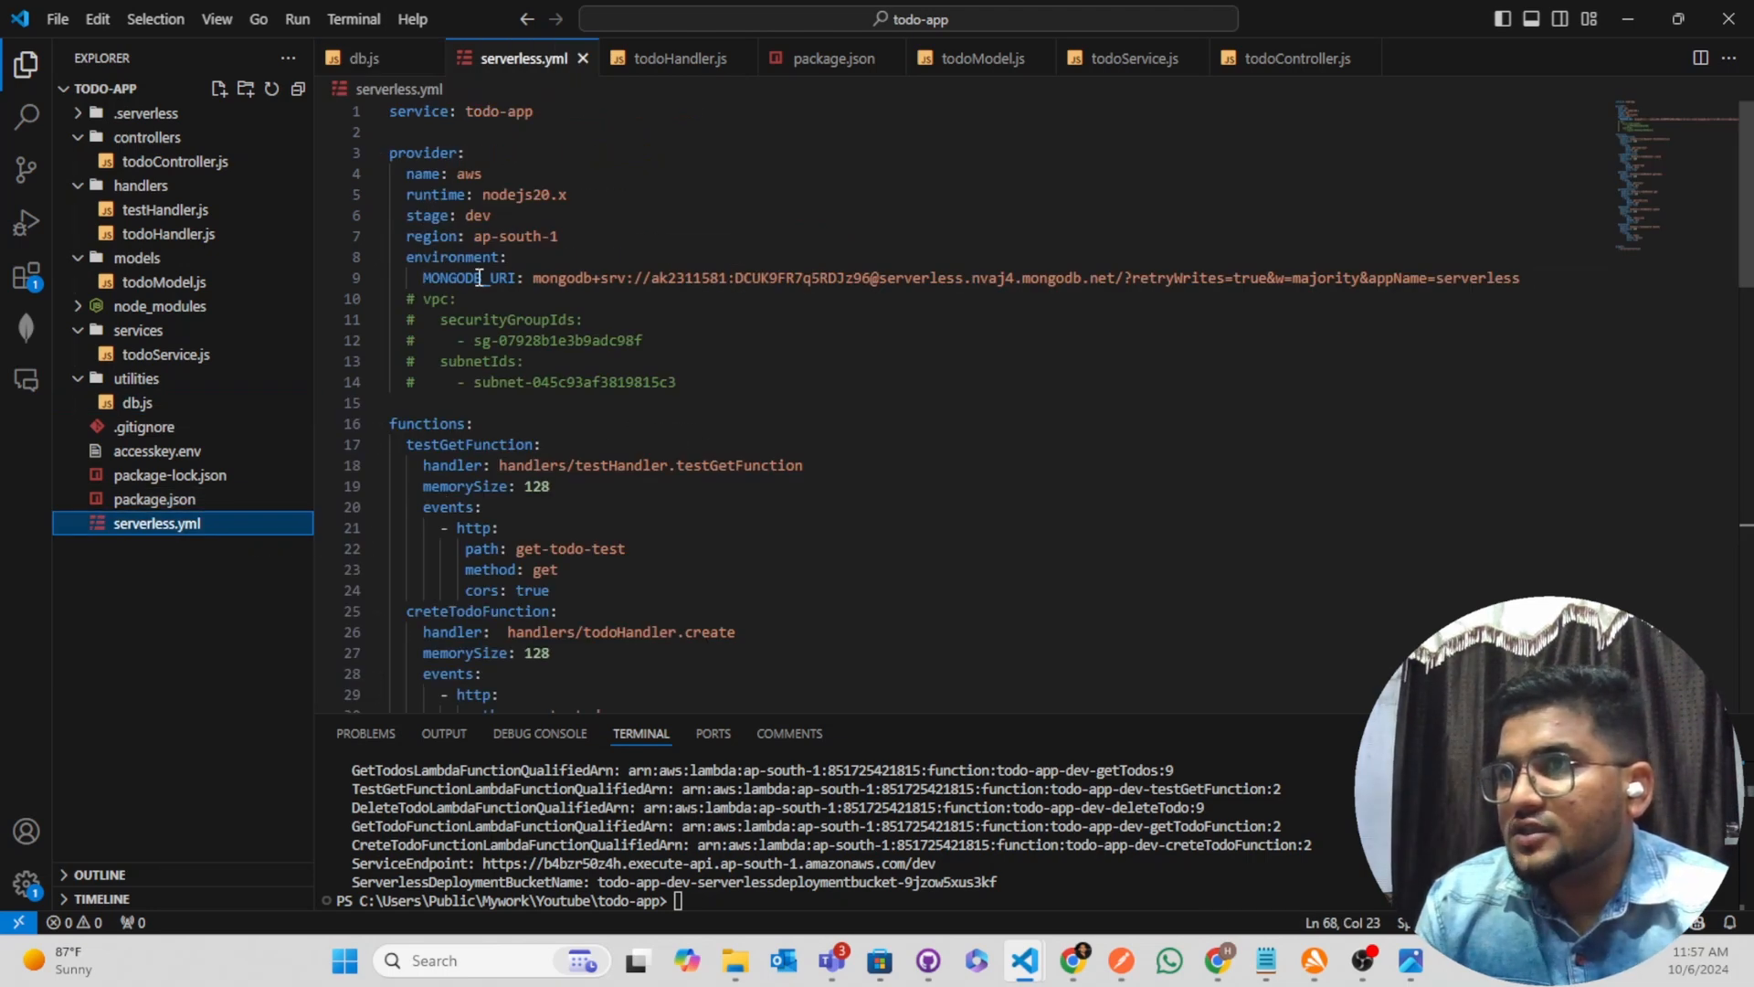
double_click(480, 278)
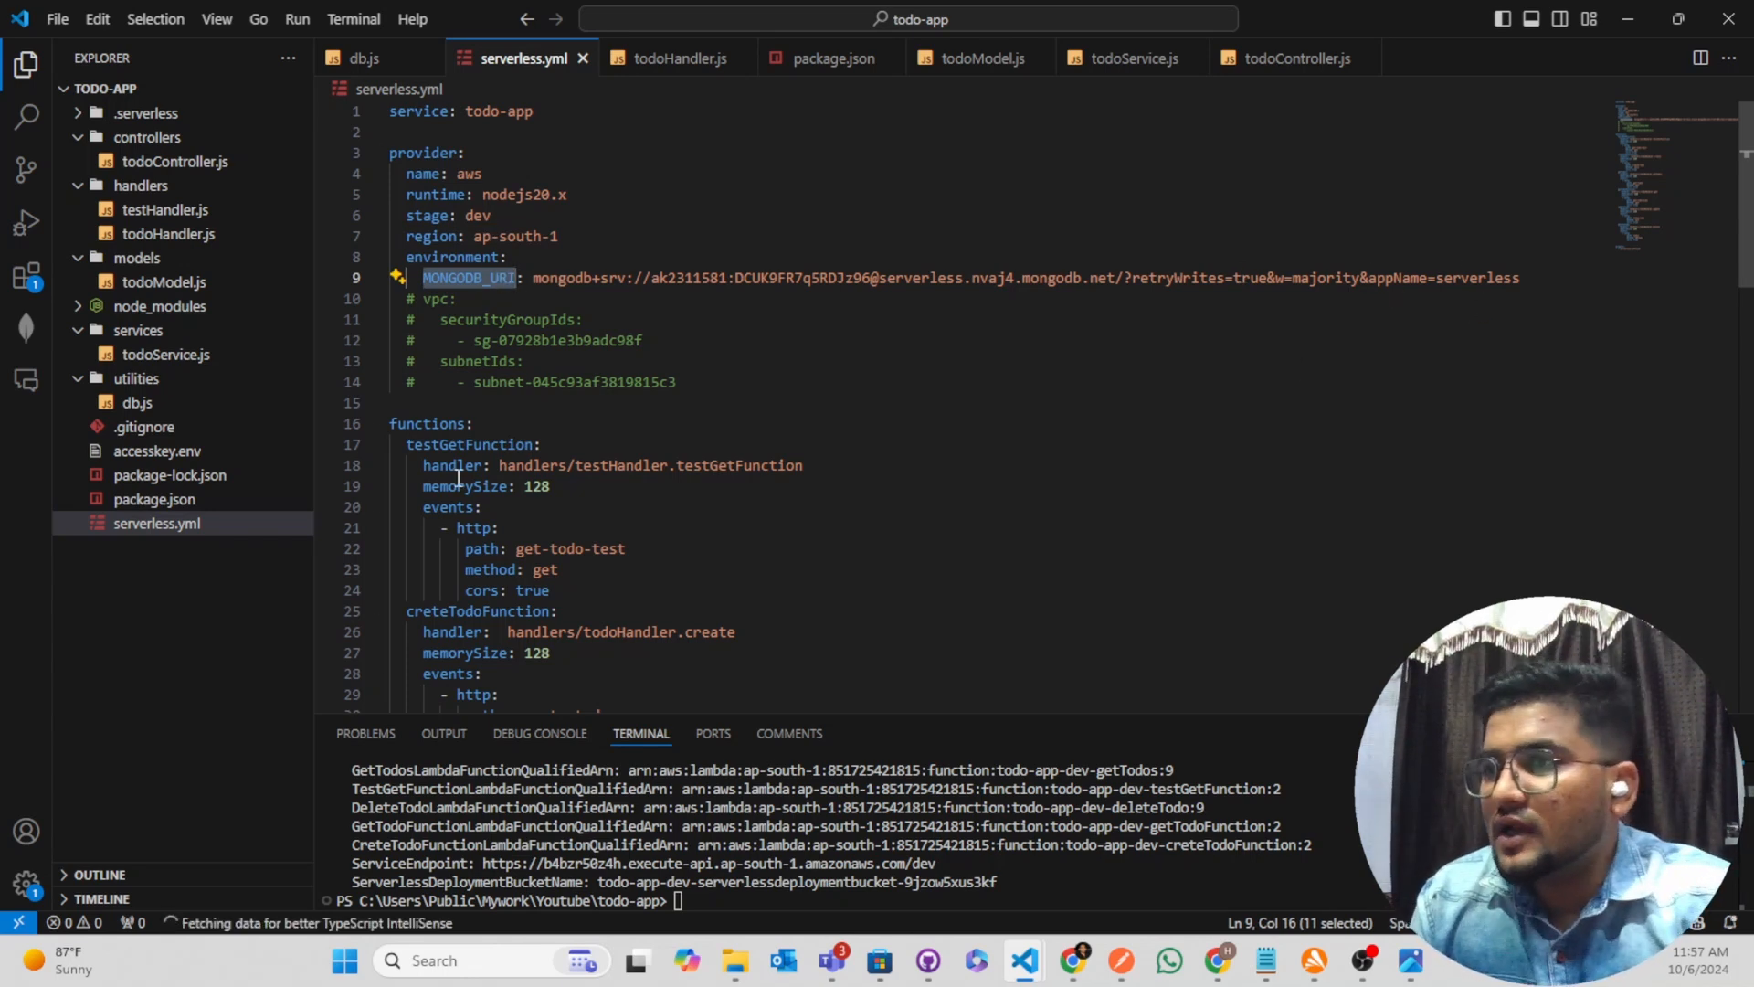
scroll(459, 476, down, 3)
scroll(455, 466, up, 3)
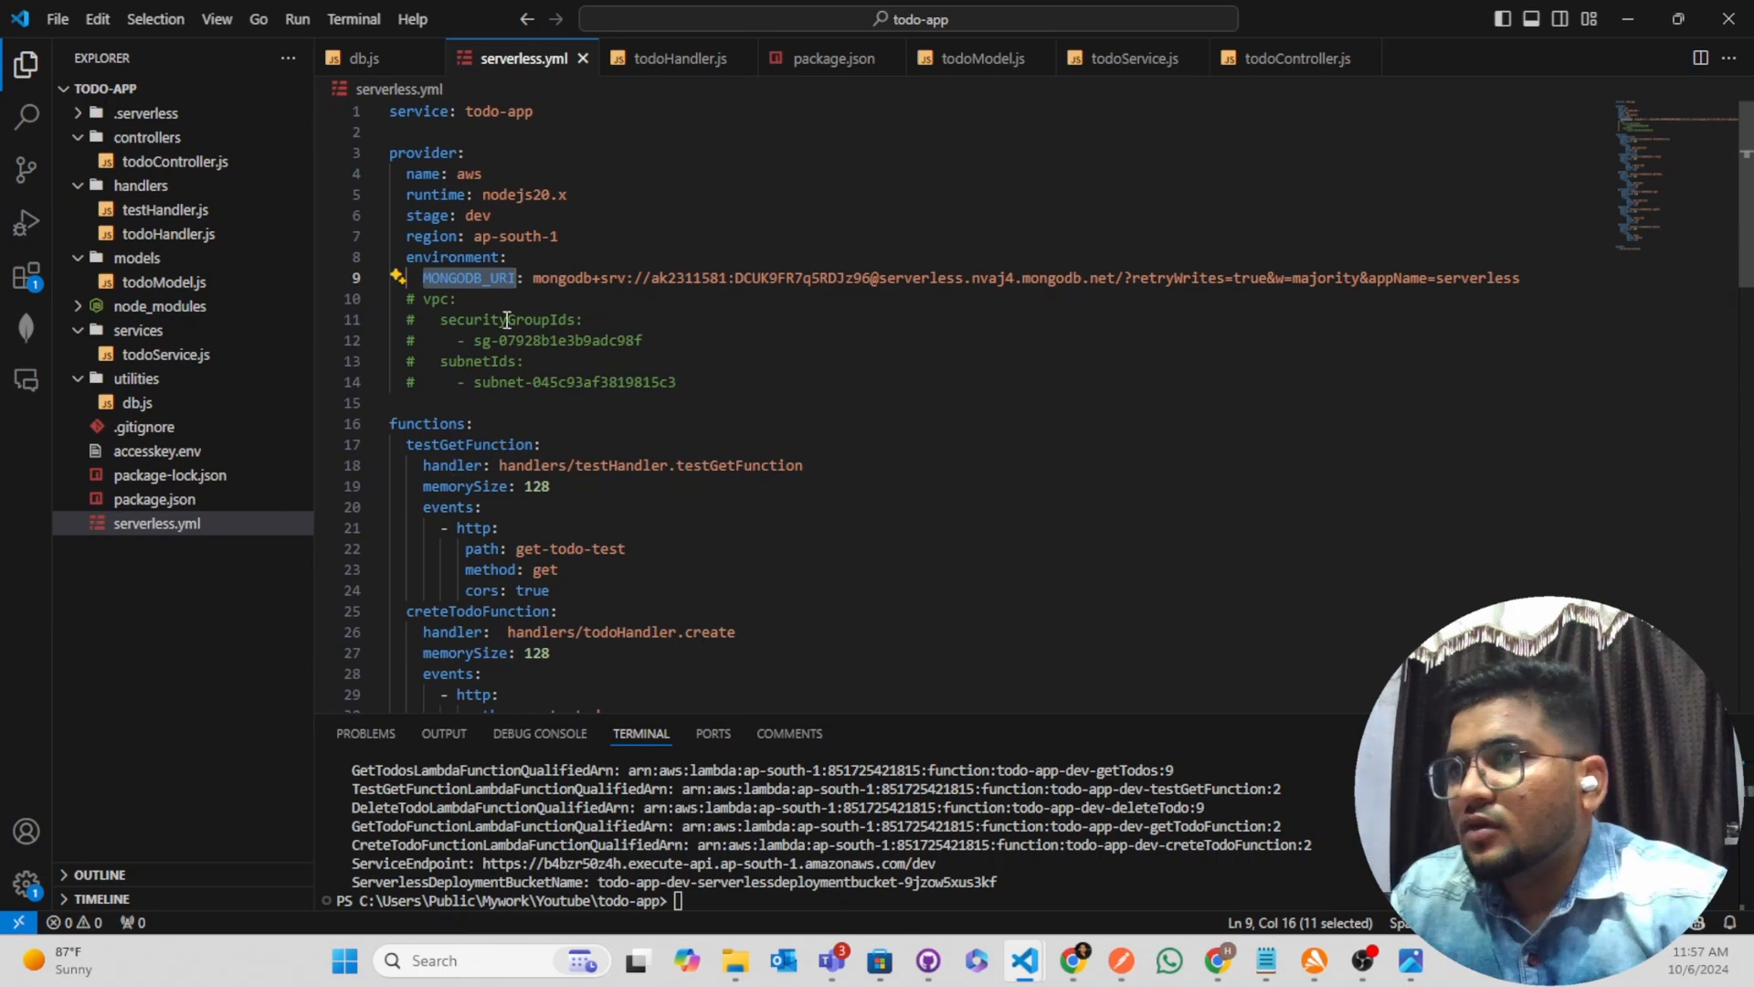
drag(532, 278, 1570, 285)
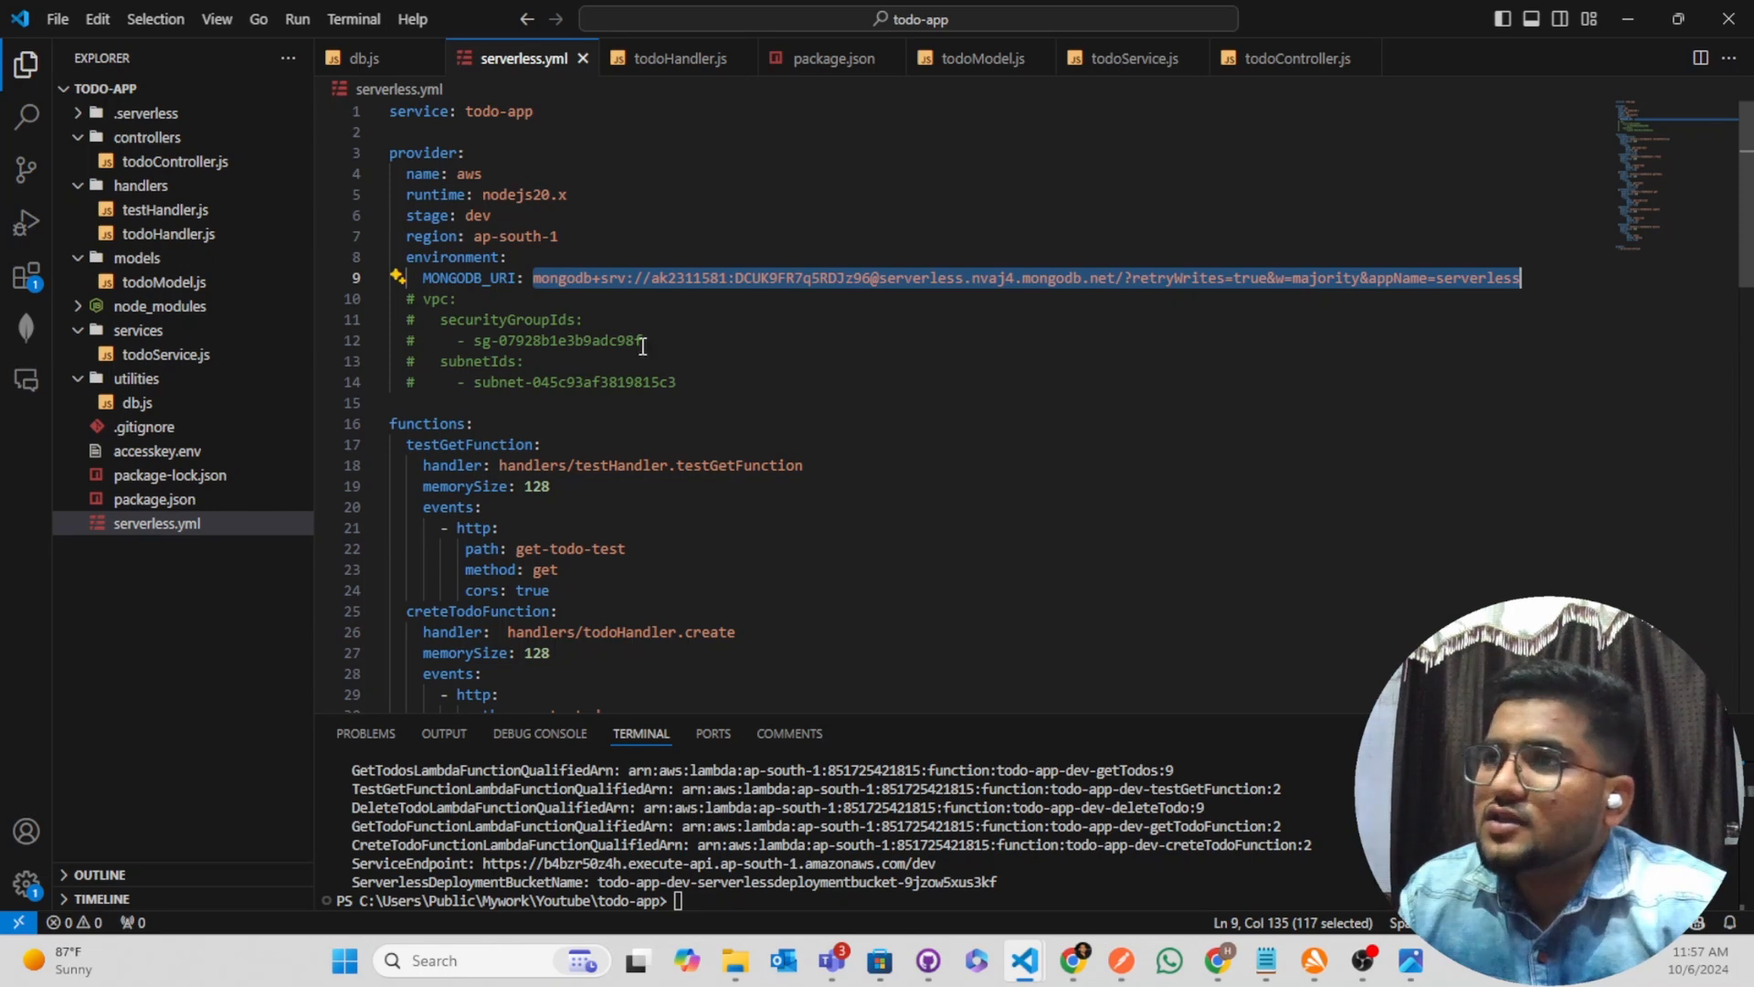
double_click(675, 340)
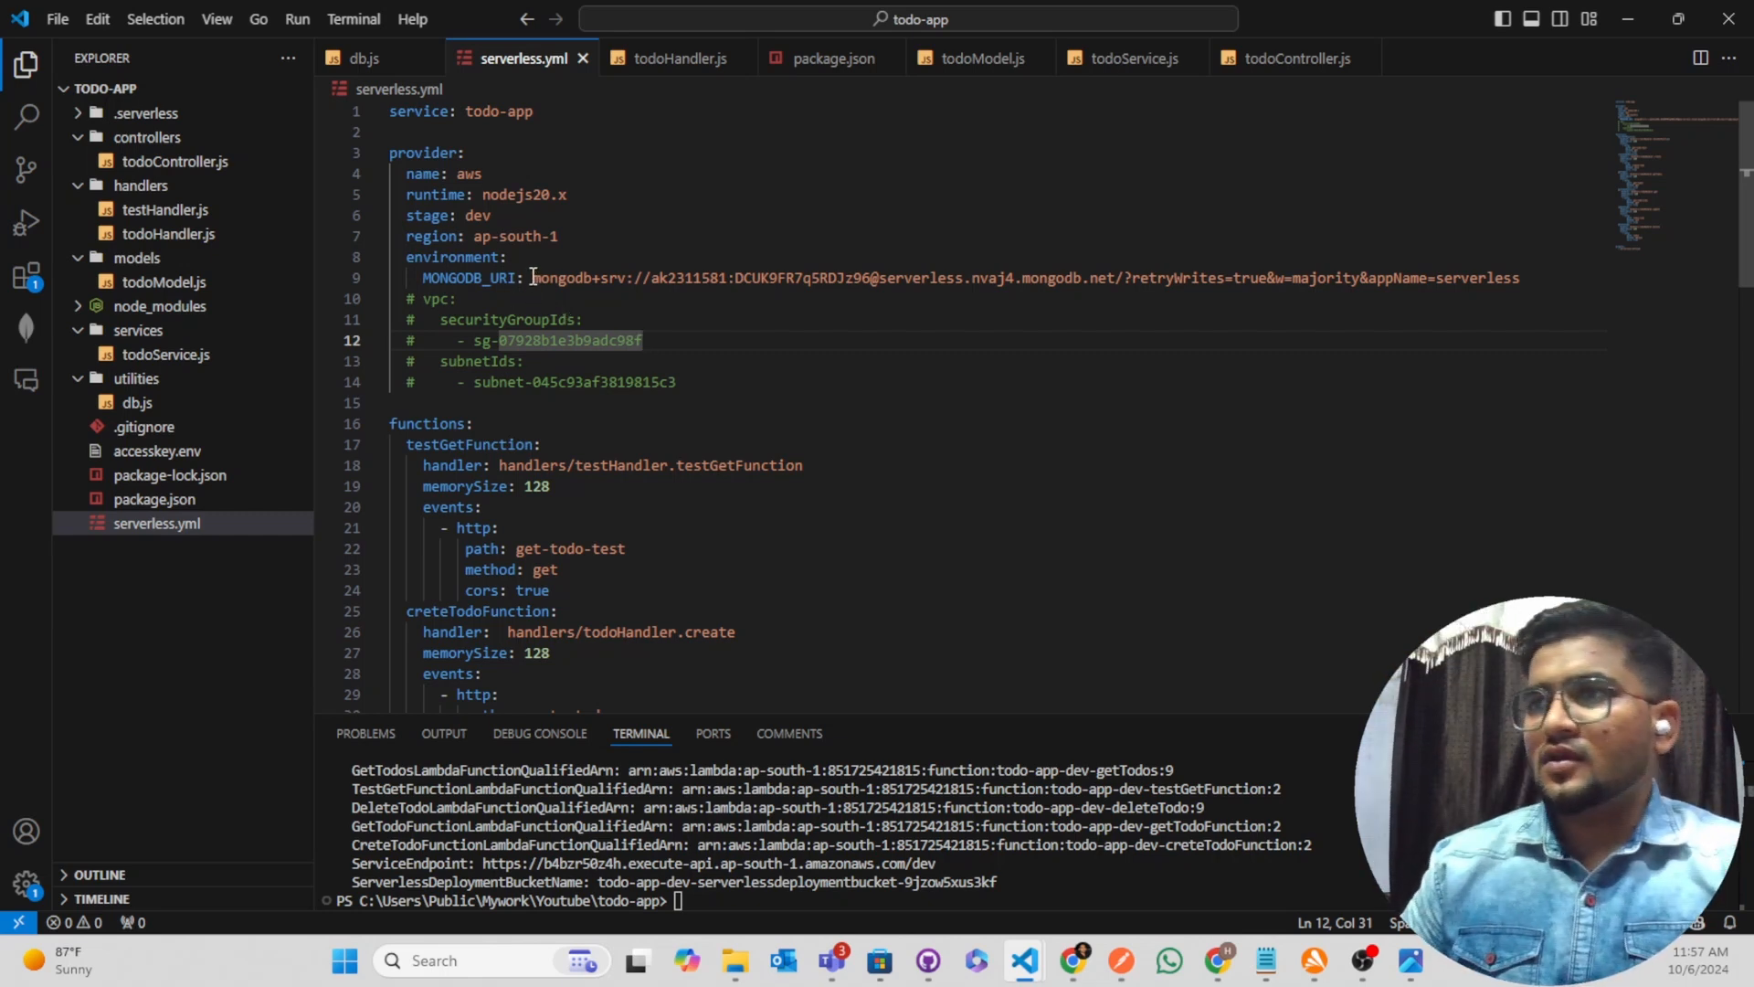
drag(533, 277, 1604, 277)
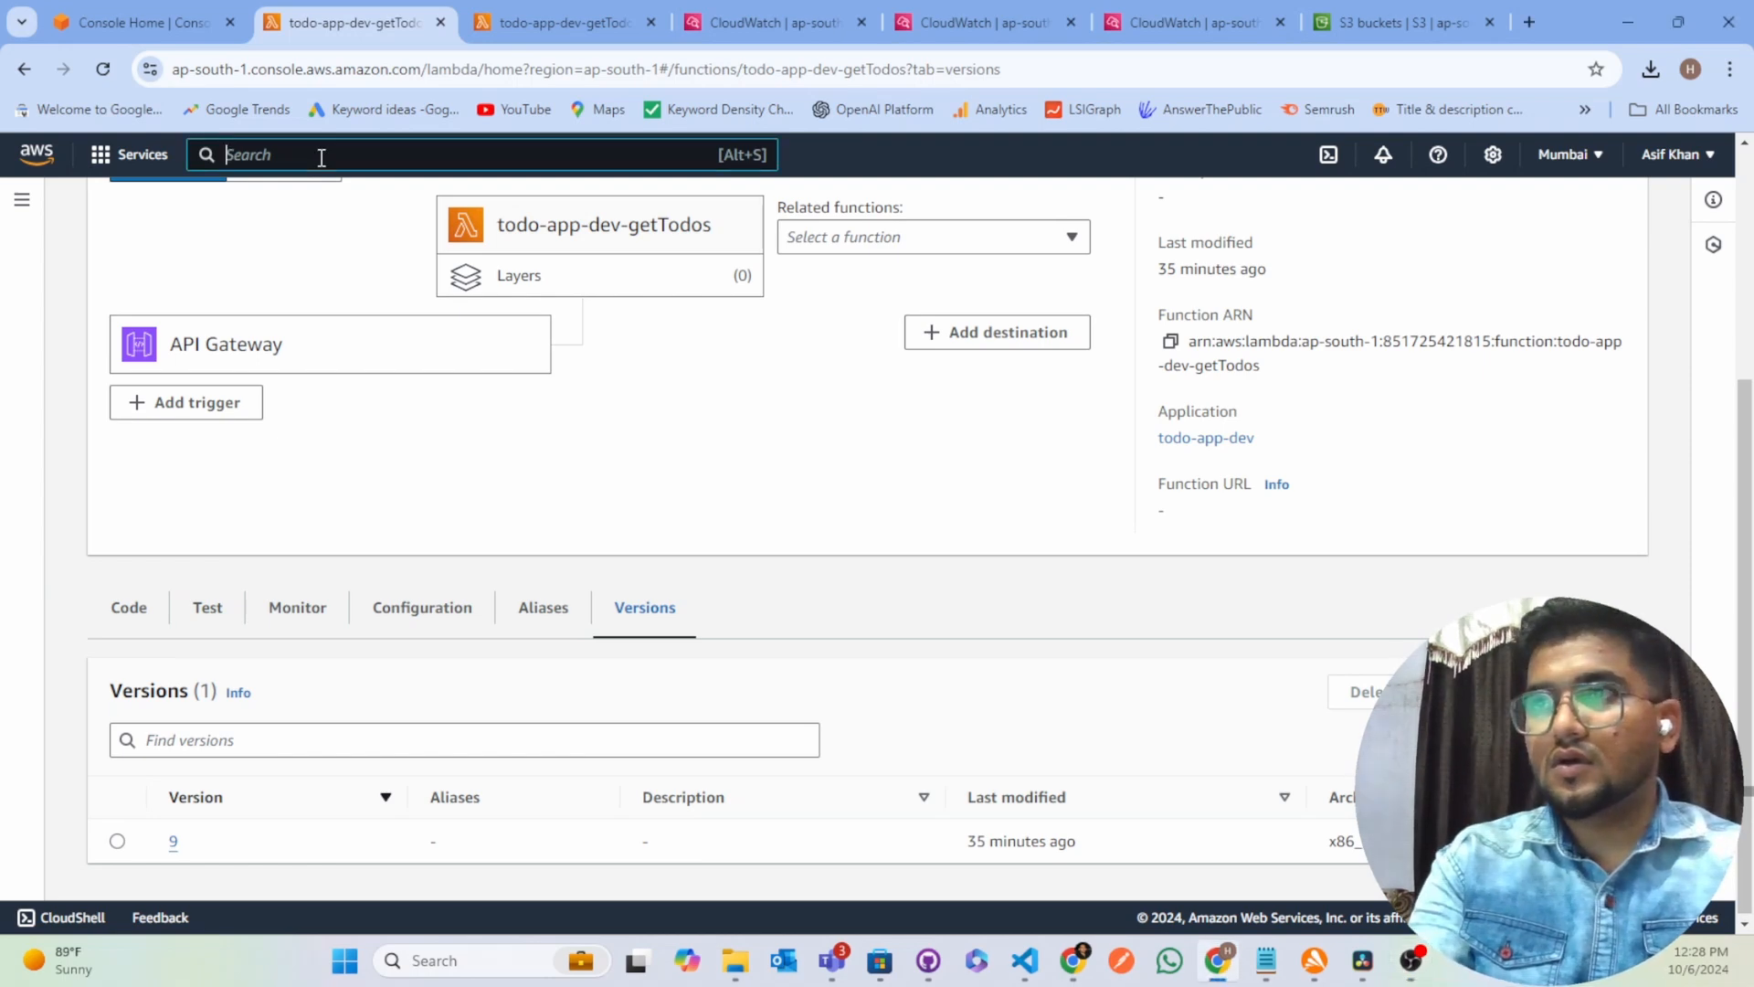
Search the AWS services for "watch", open CloudWatch in a new browser tab and place that tab directly after the first getTodos tab
text(watch)
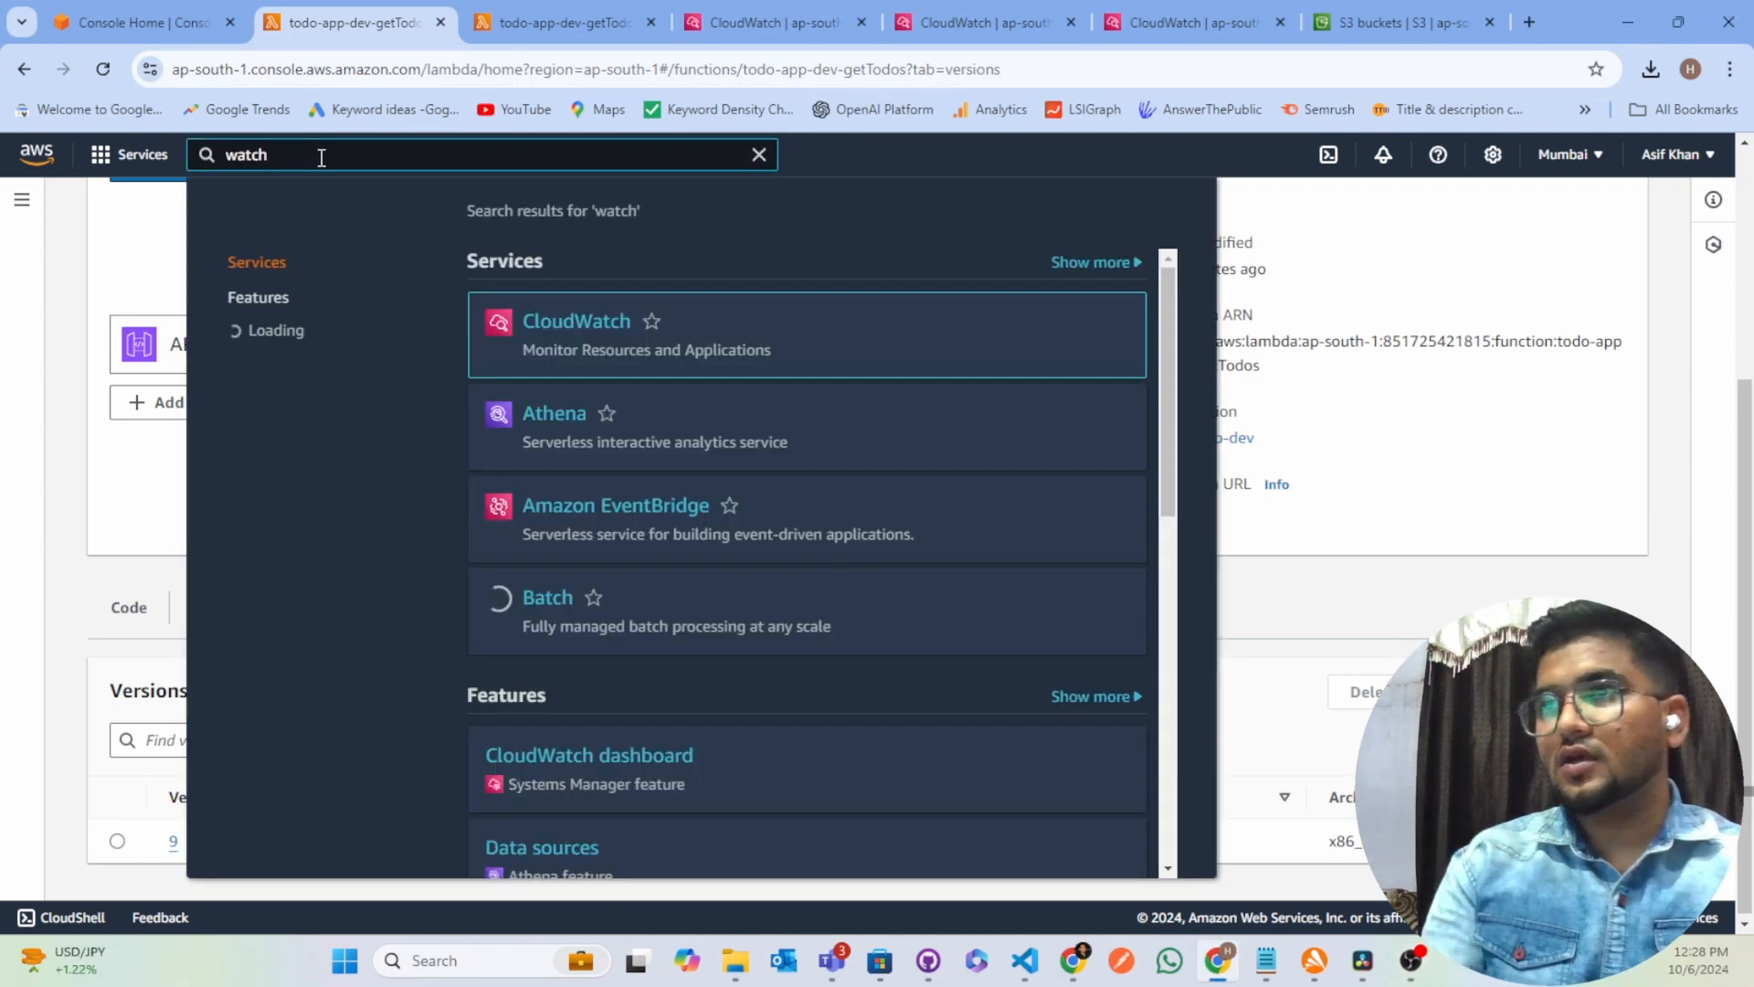
right_click(540, 320)
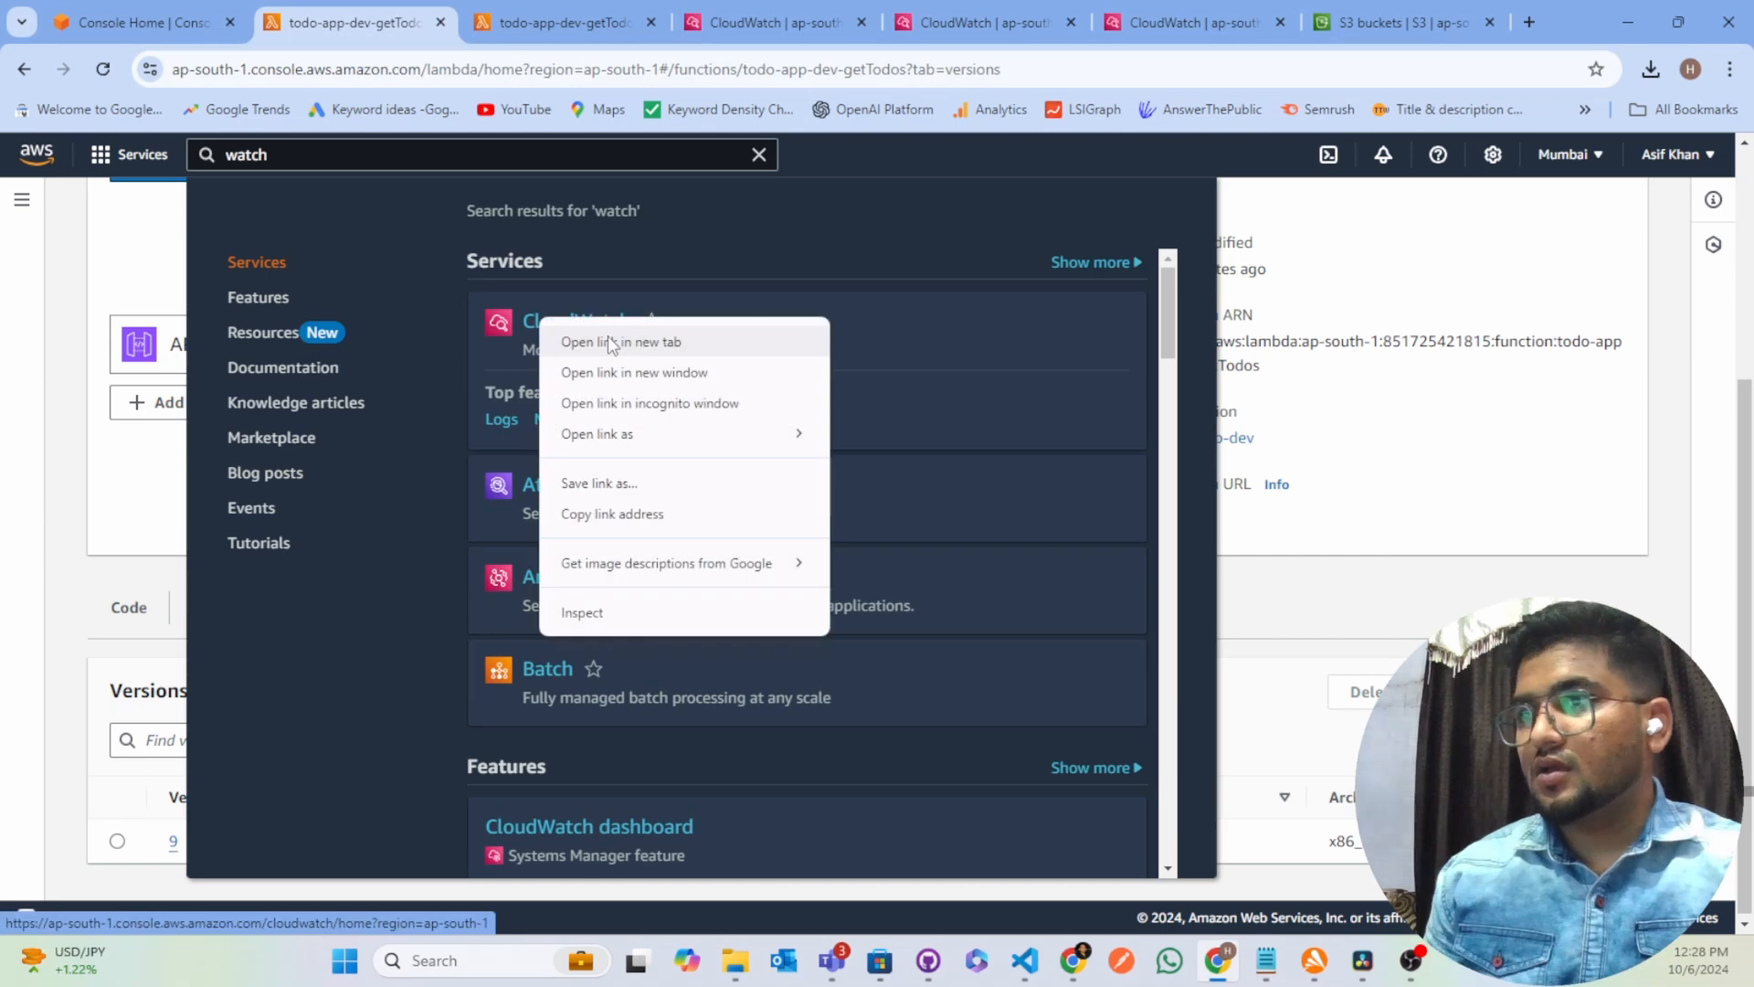
click(610, 342)
click(765, 23)
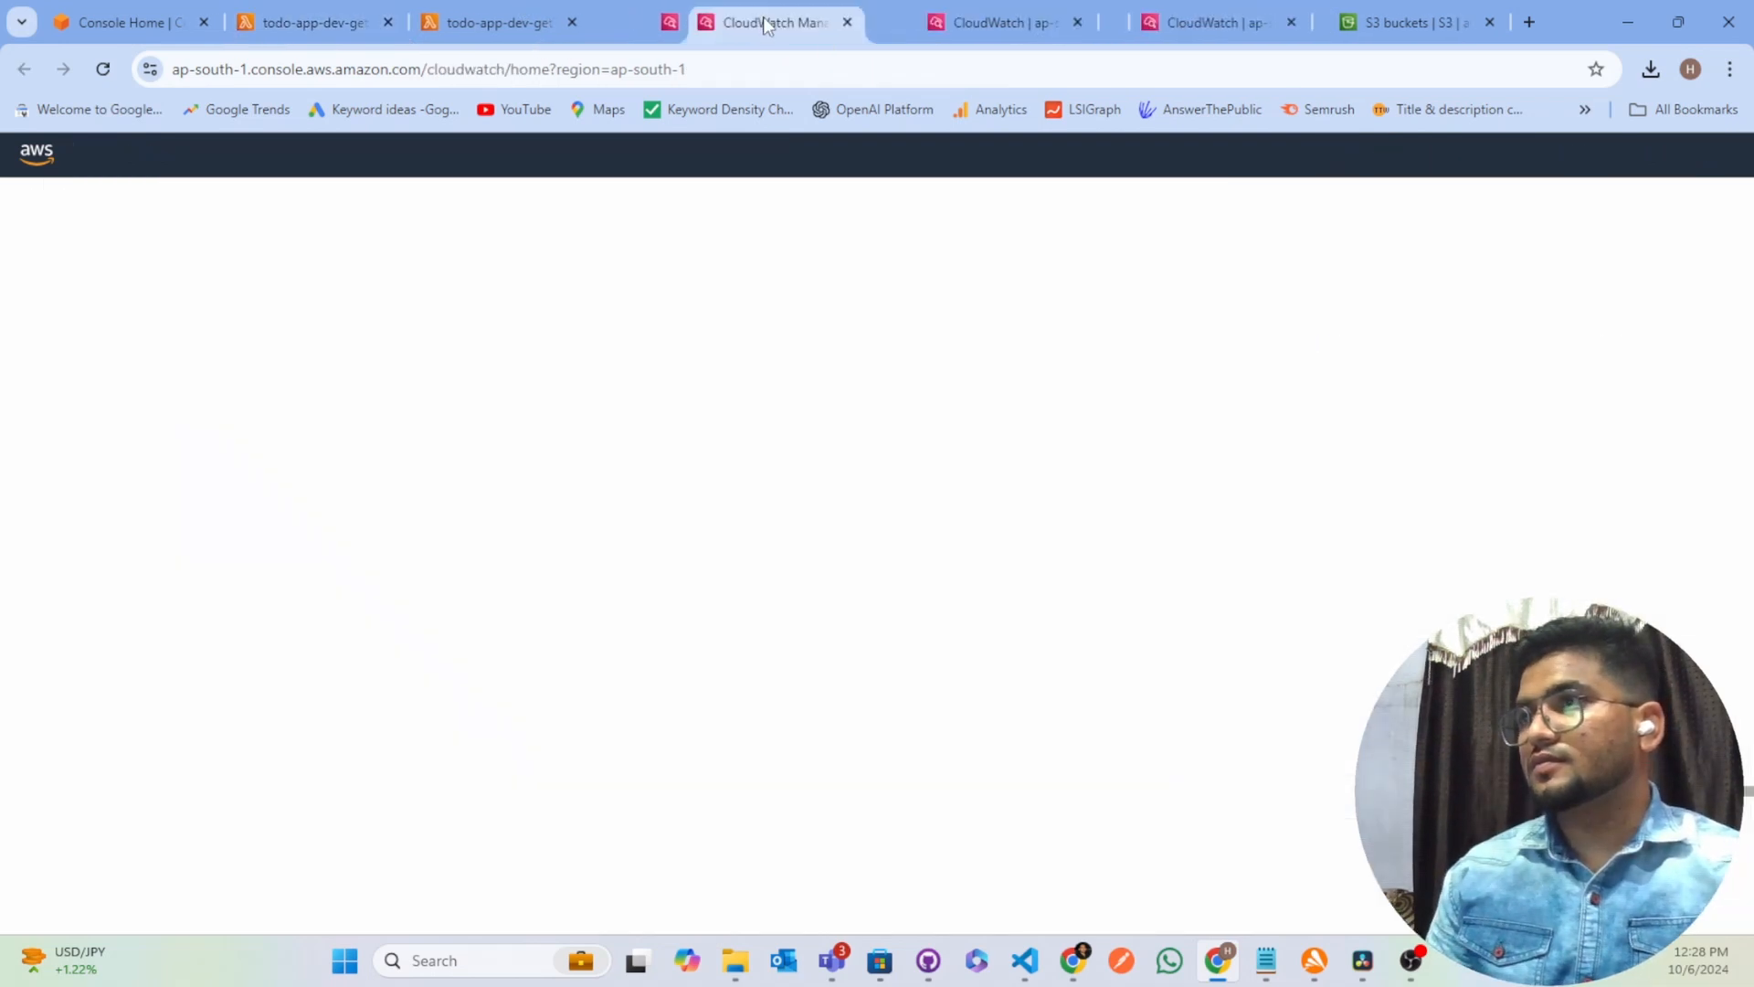
drag(768, 25, 569, 29)
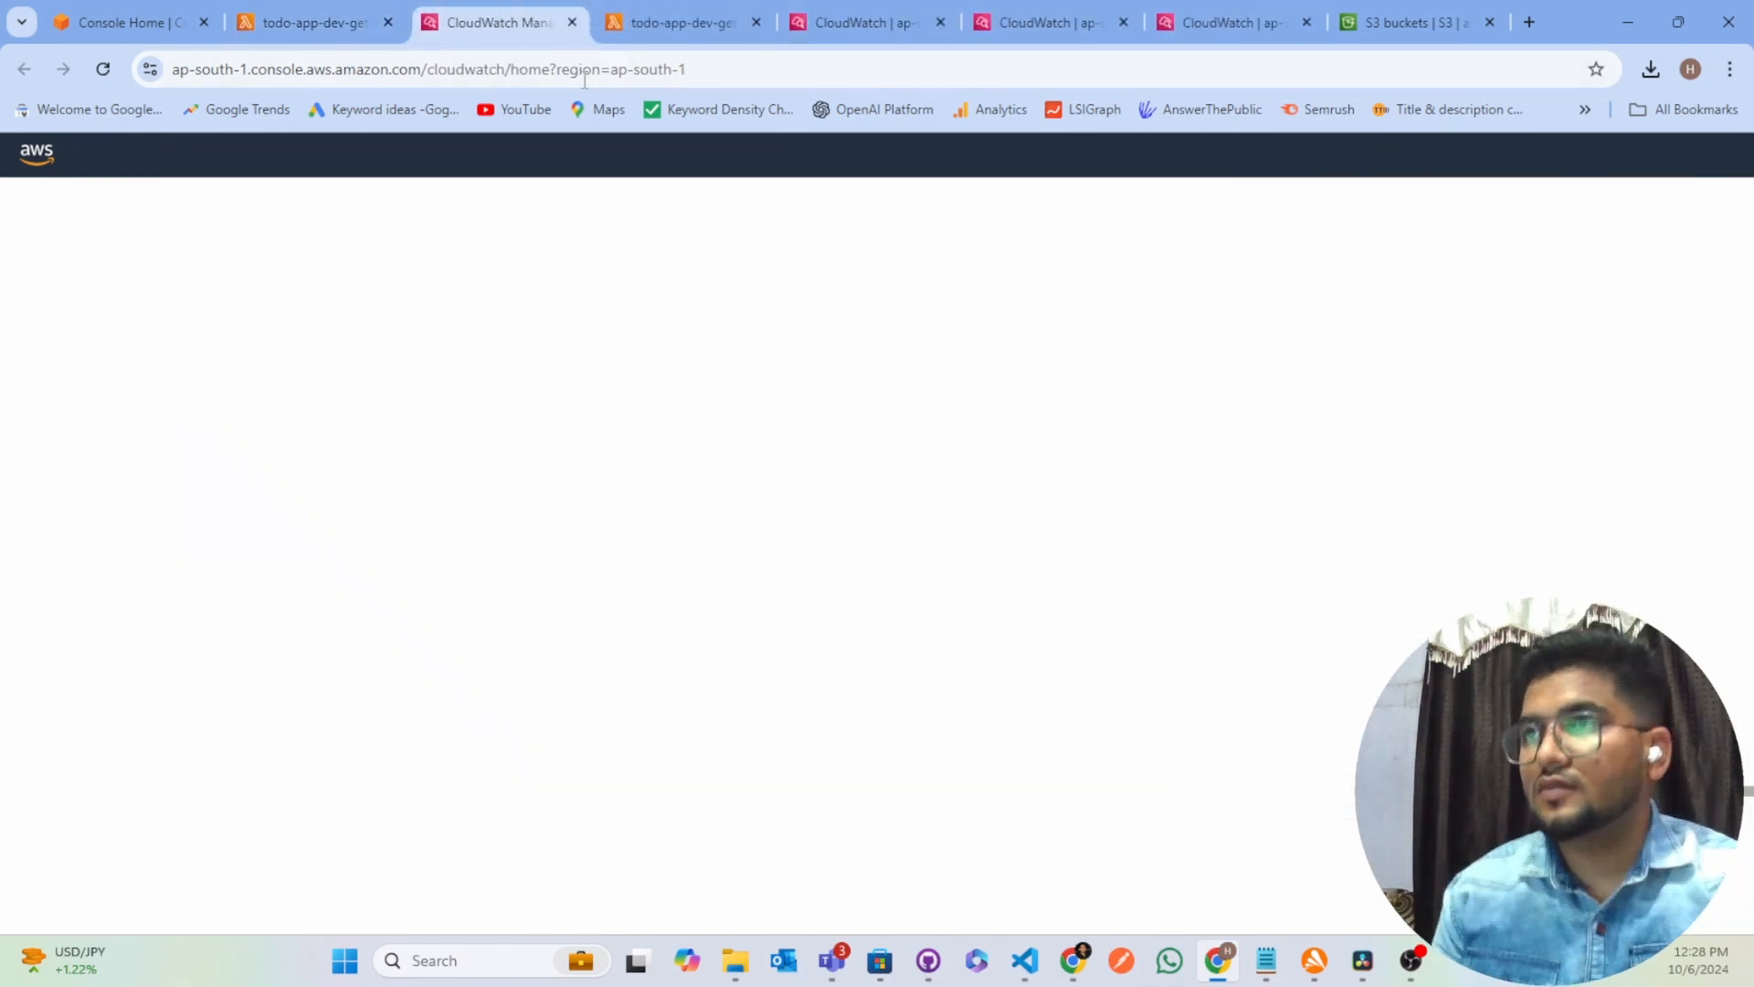
Close the duplicate getTodos tab, the old CloudWatch tabs and the S3 buckets tab
click(756, 22)
click(757, 23)
click(762, 24)
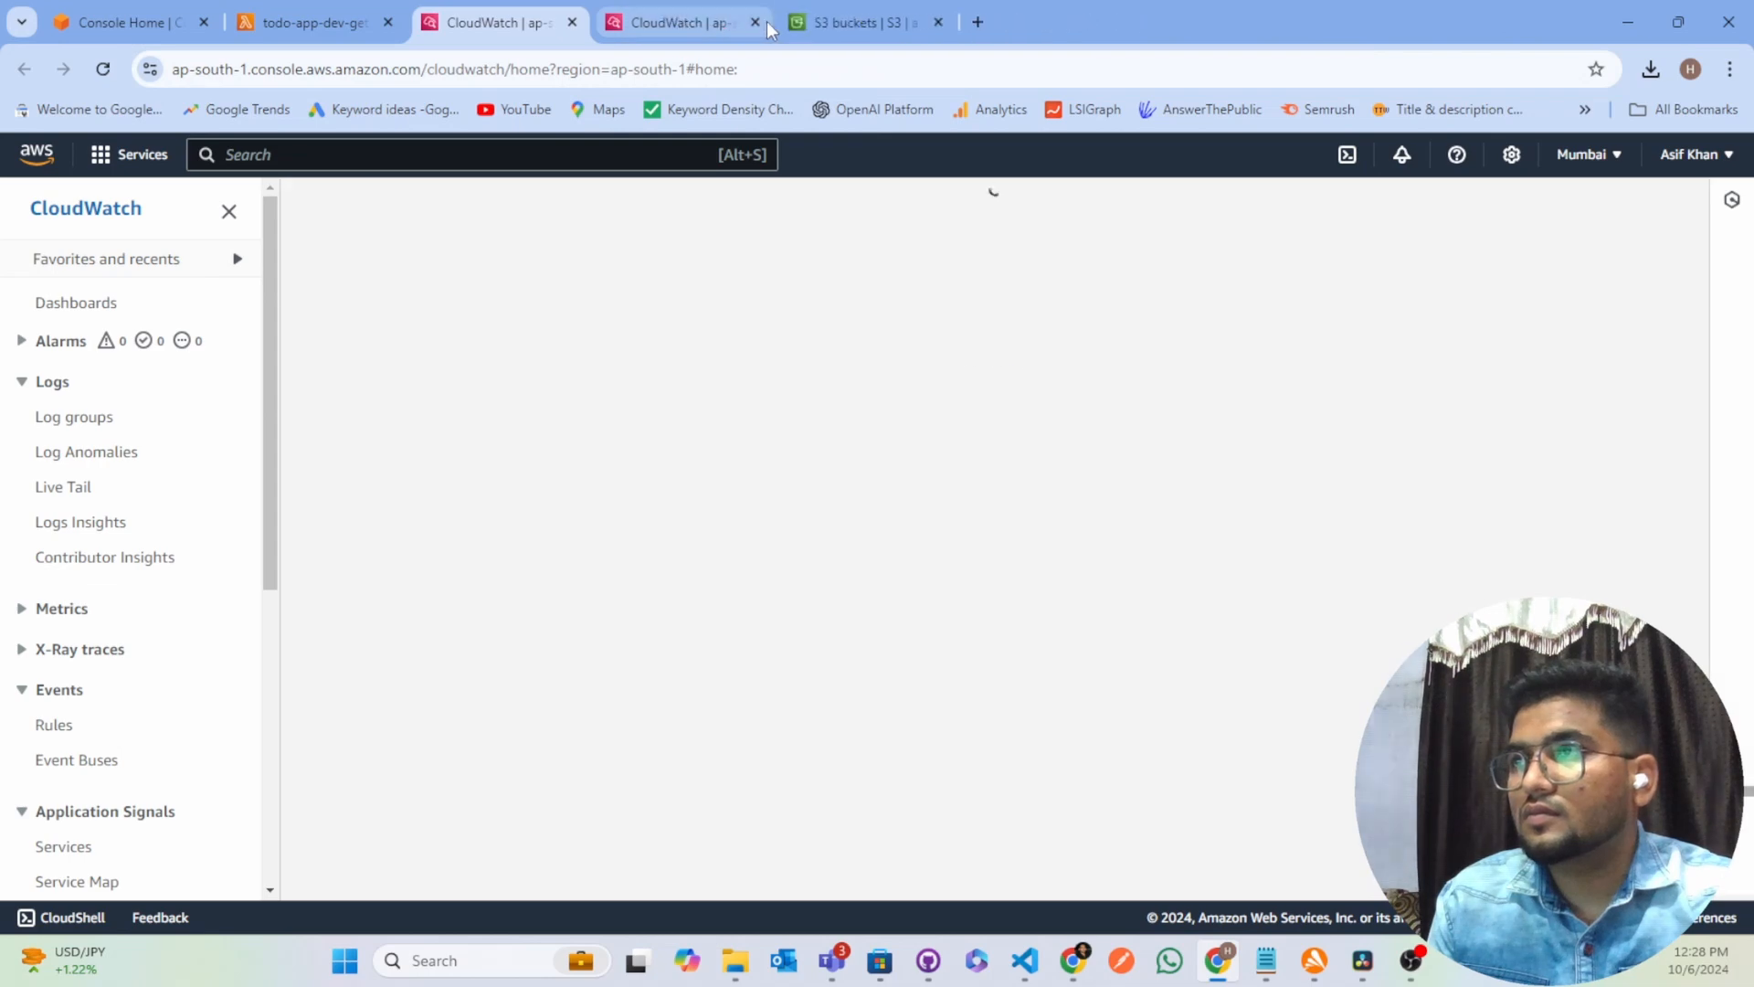
click(766, 27)
click(756, 23)
click(756, 23)
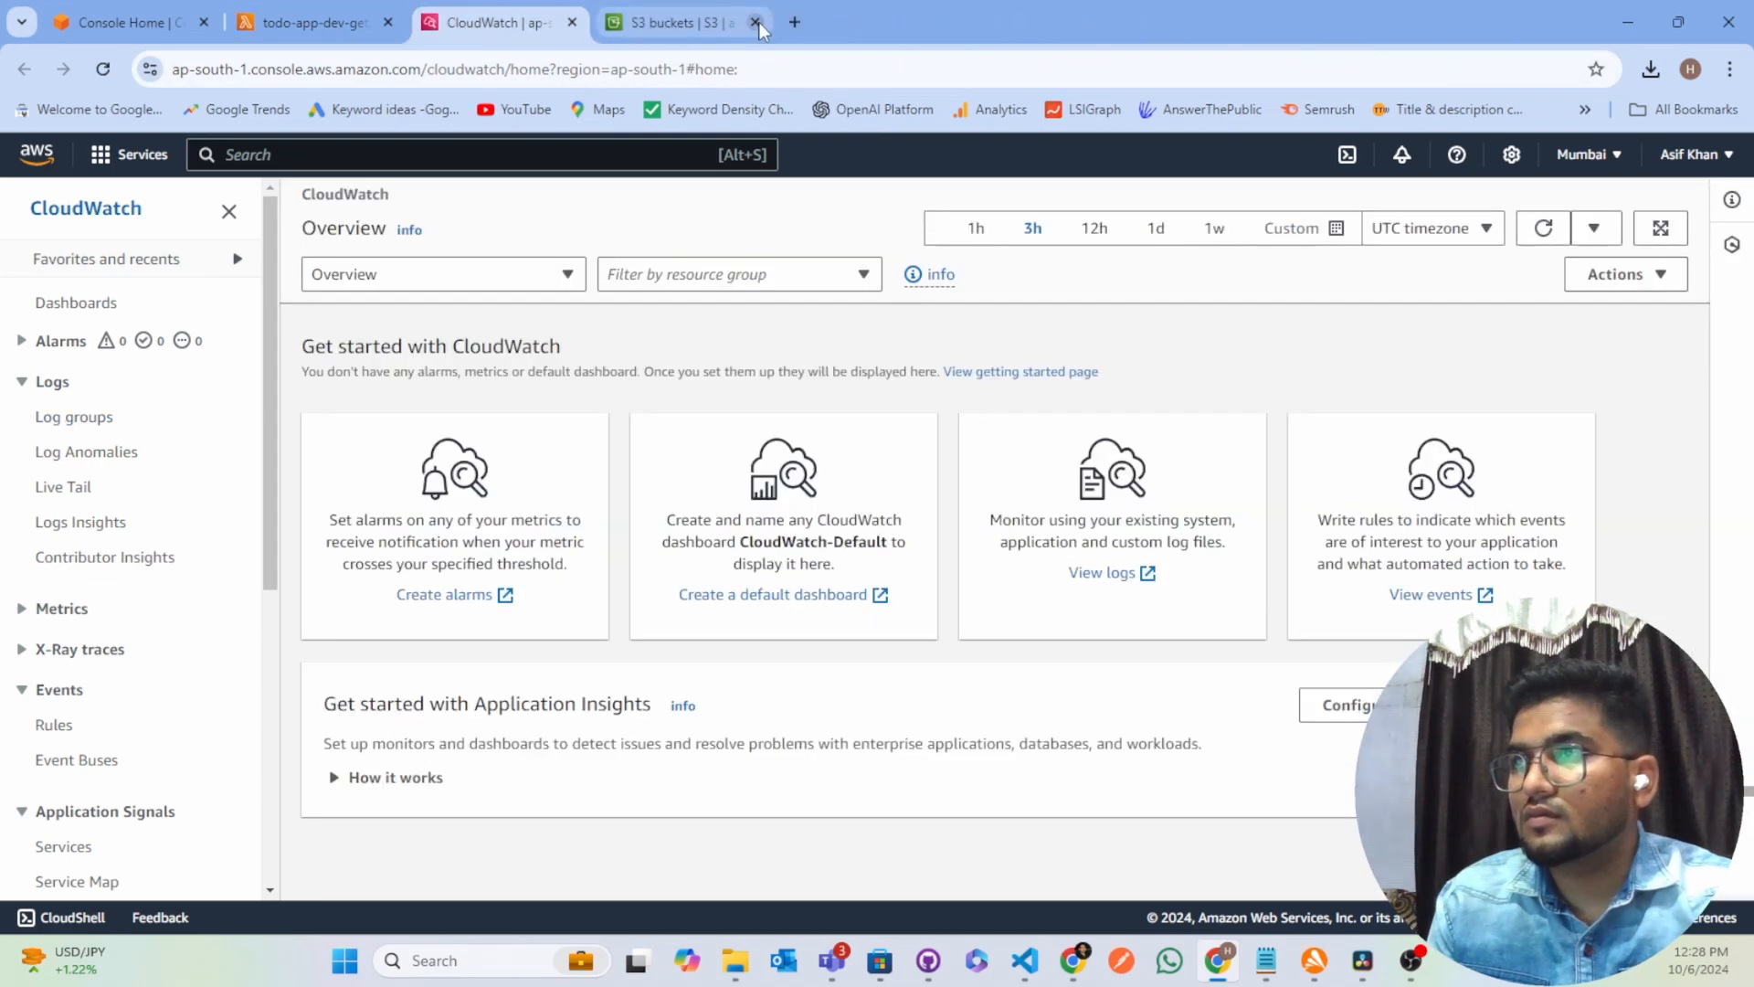
Open the CloudWatch log groups and filter them by "todo-app-dev-getTodos"
click(84, 418)
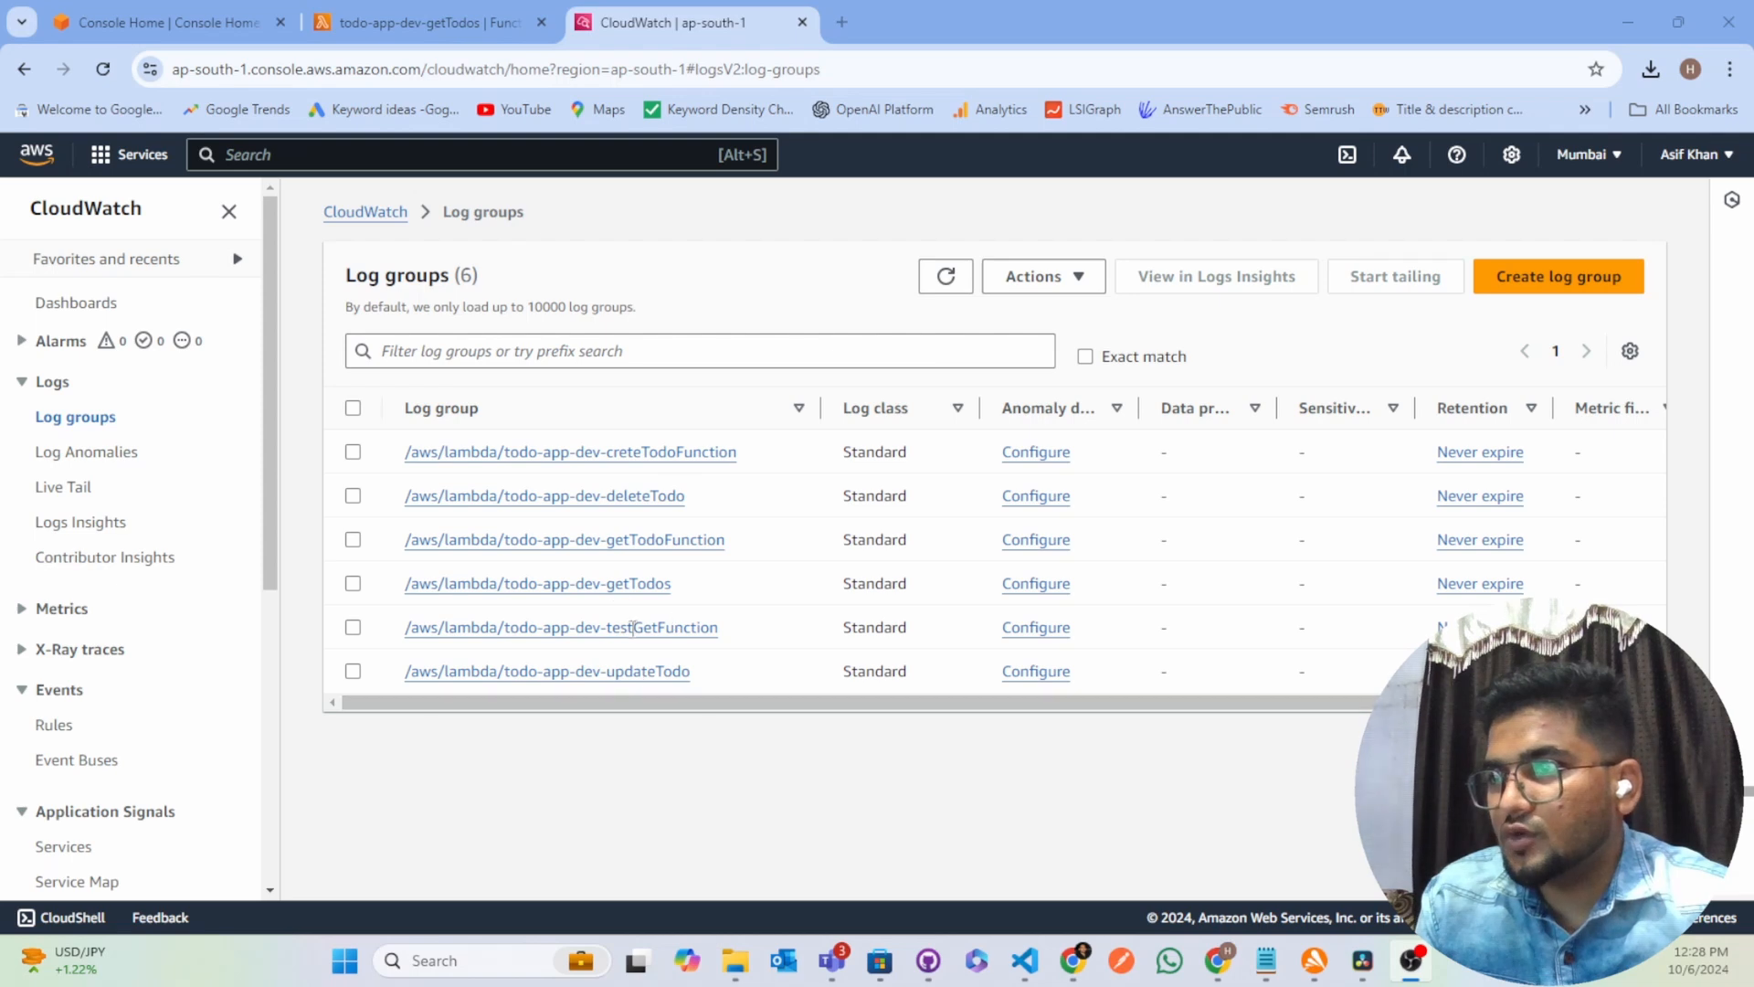
click(566, 345)
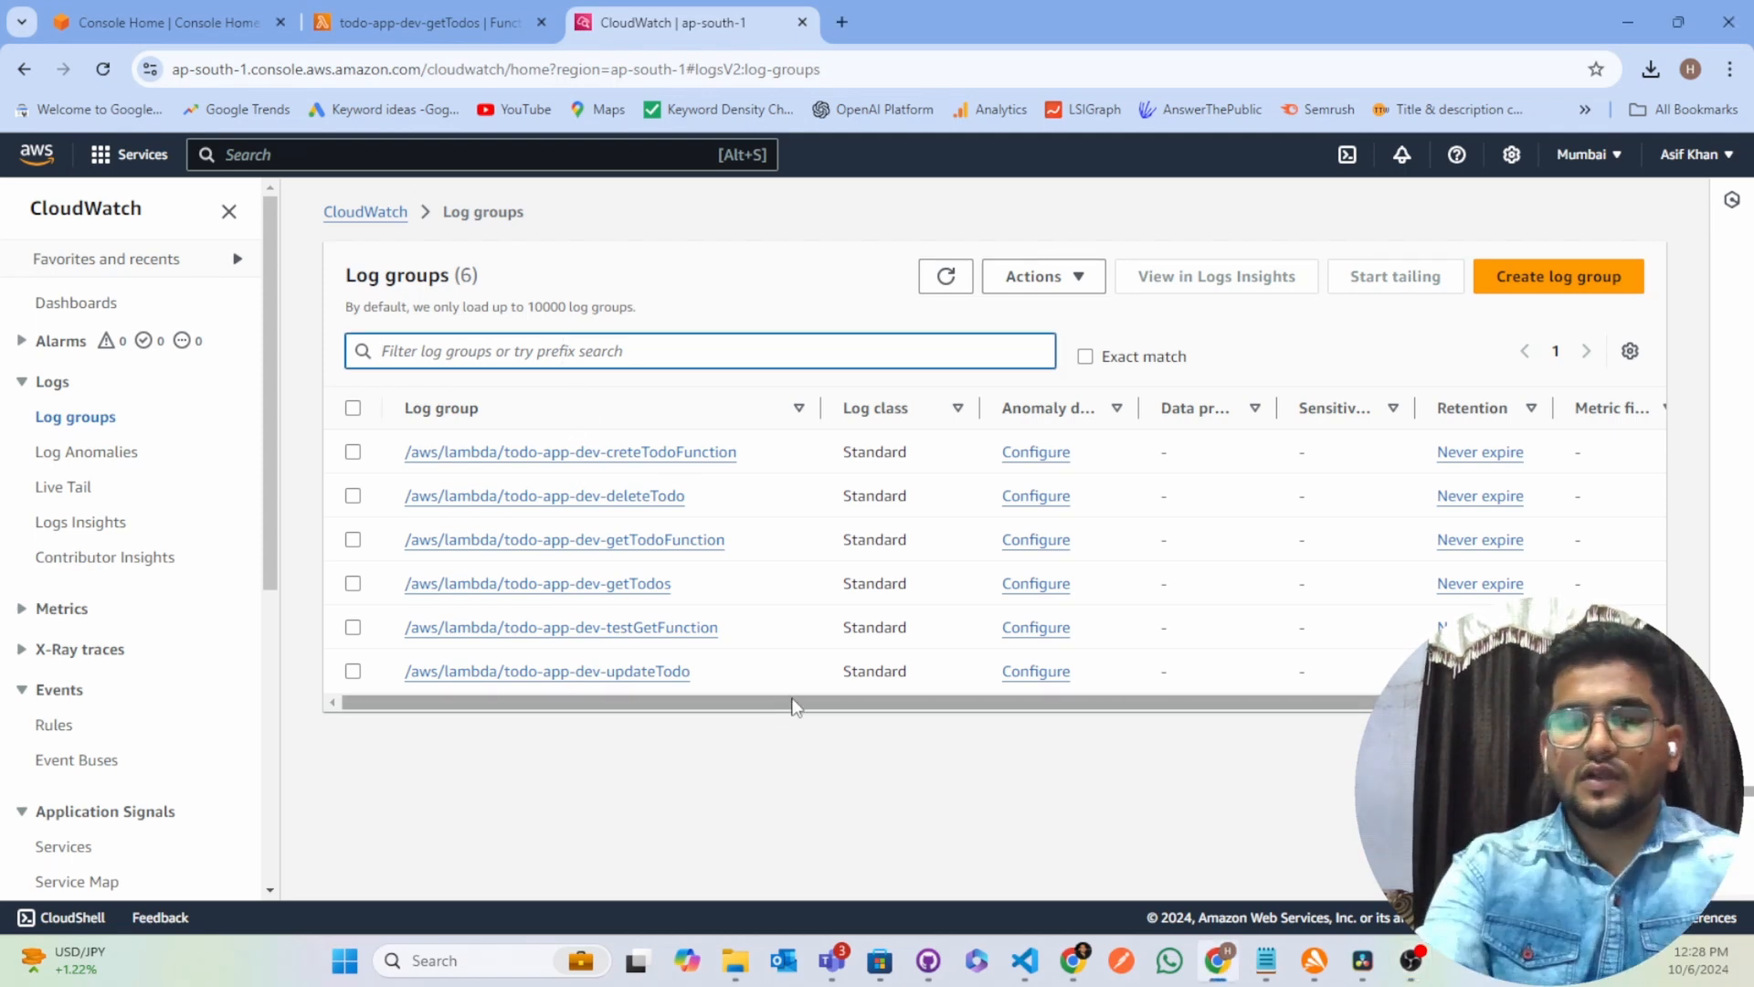
text(todo)
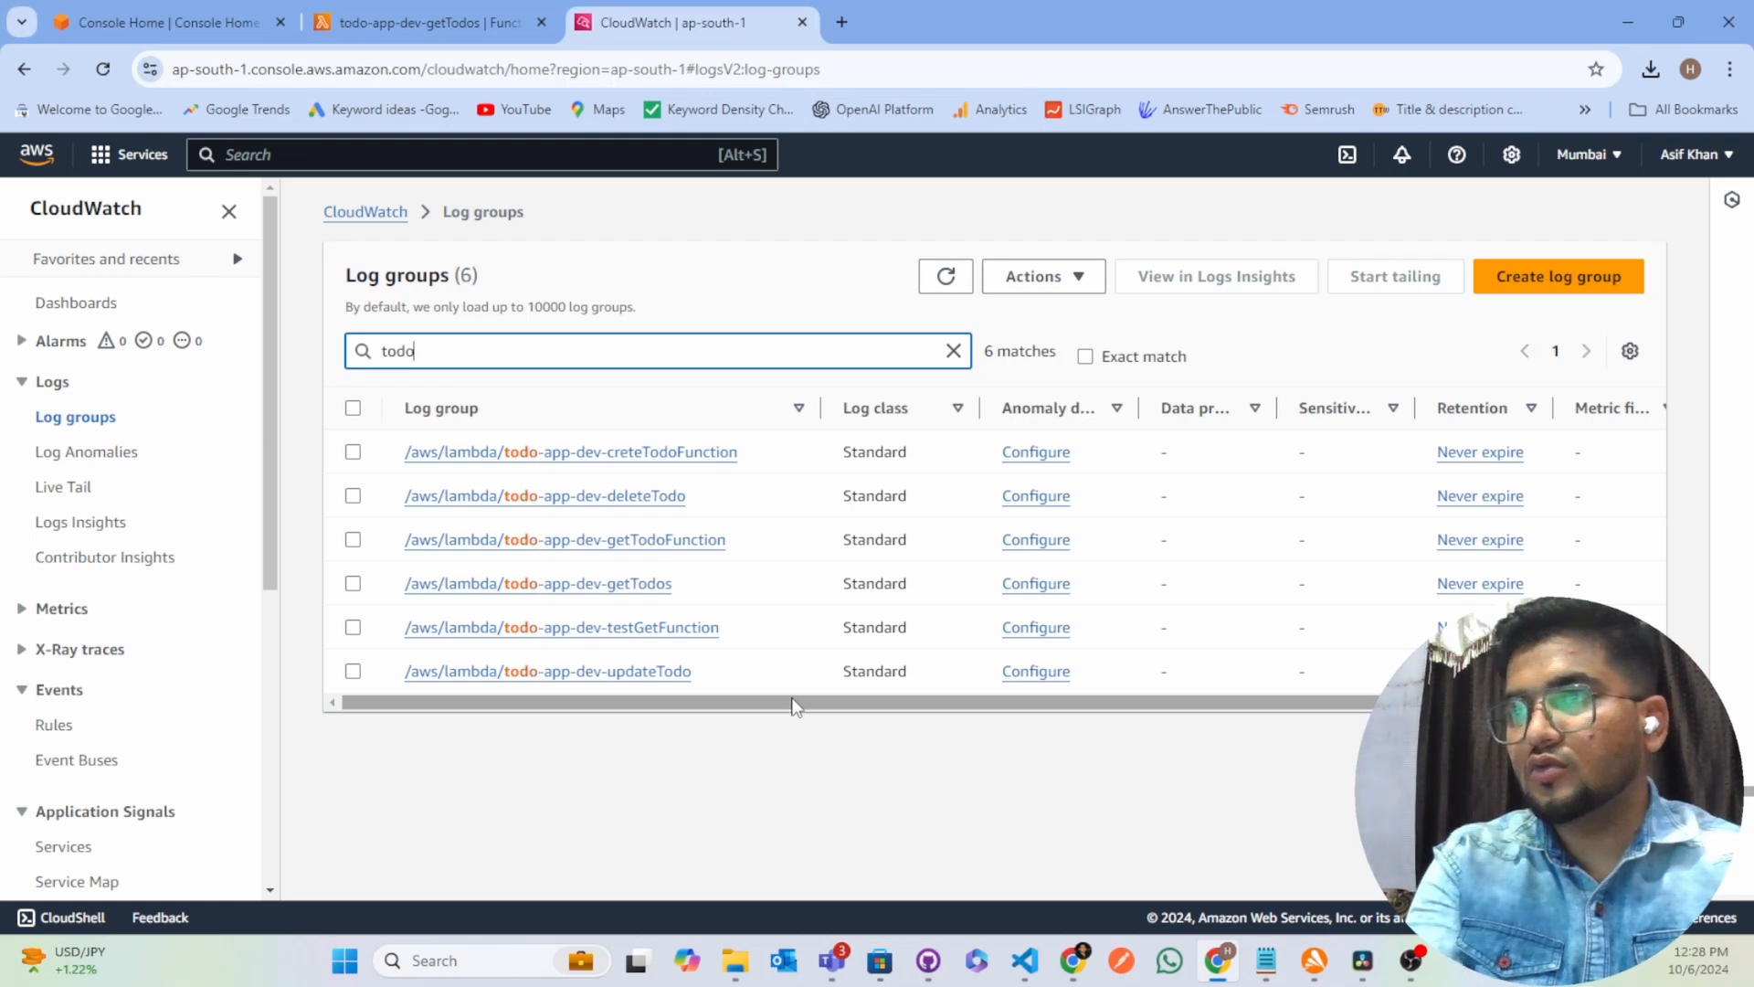
text(-ap)
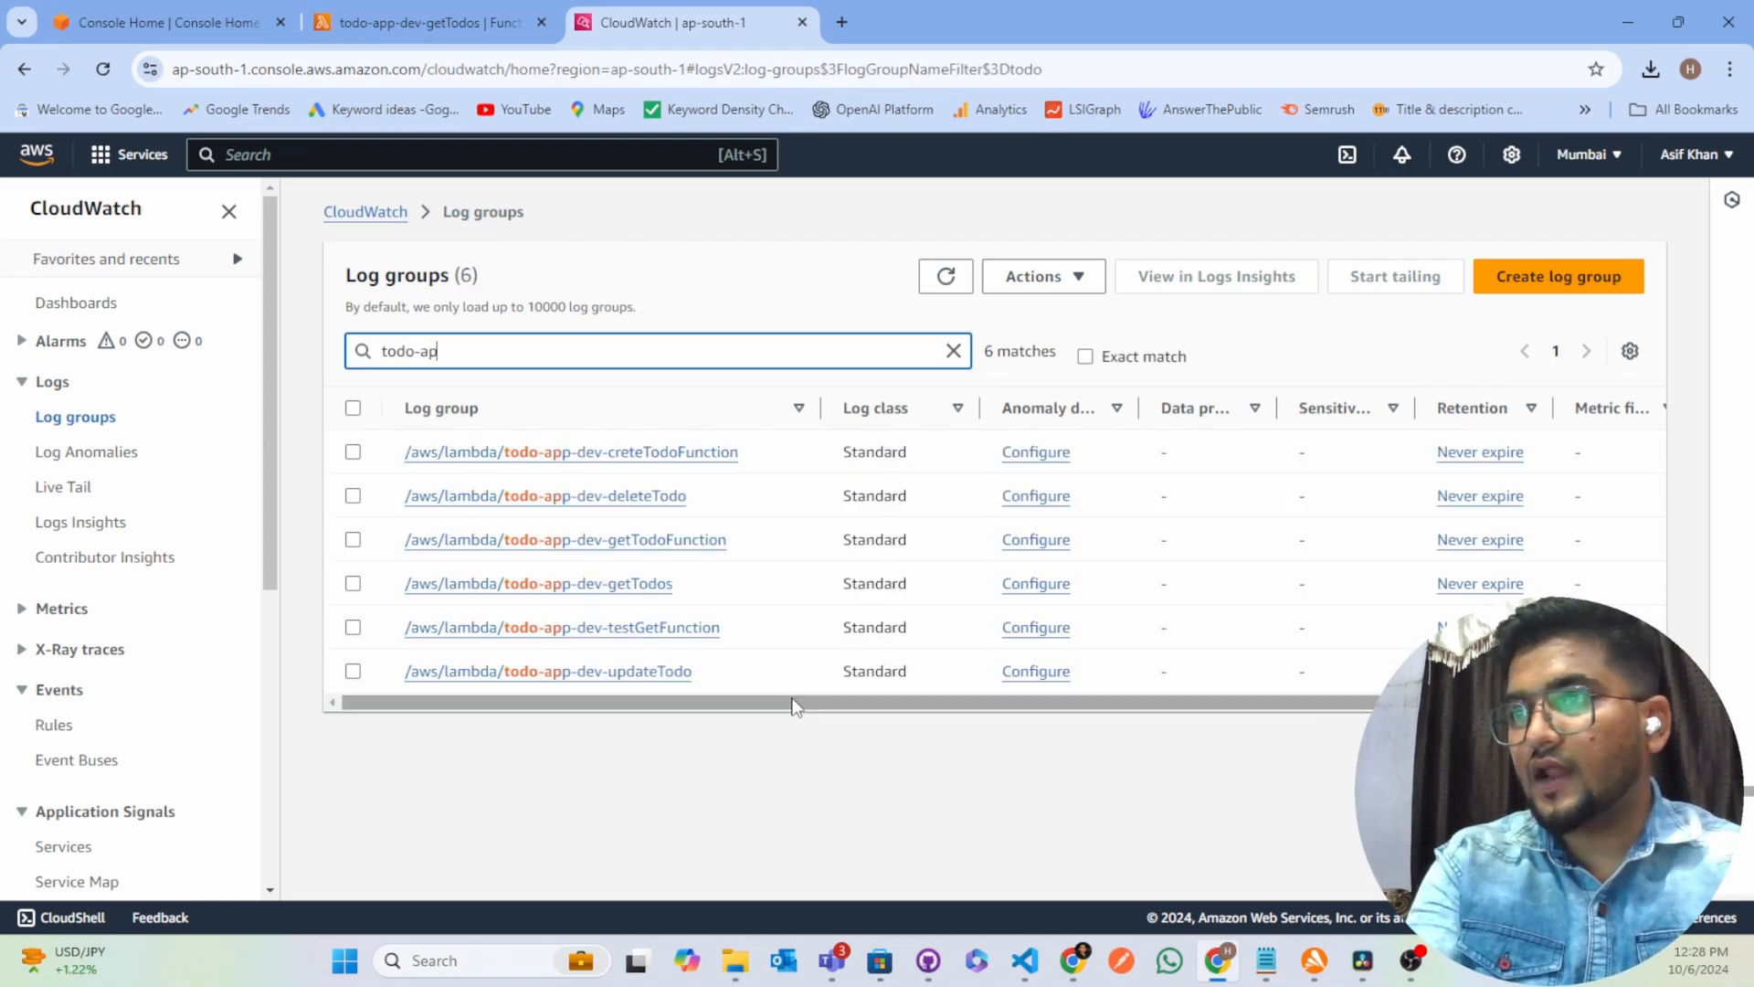
text(p-dev)
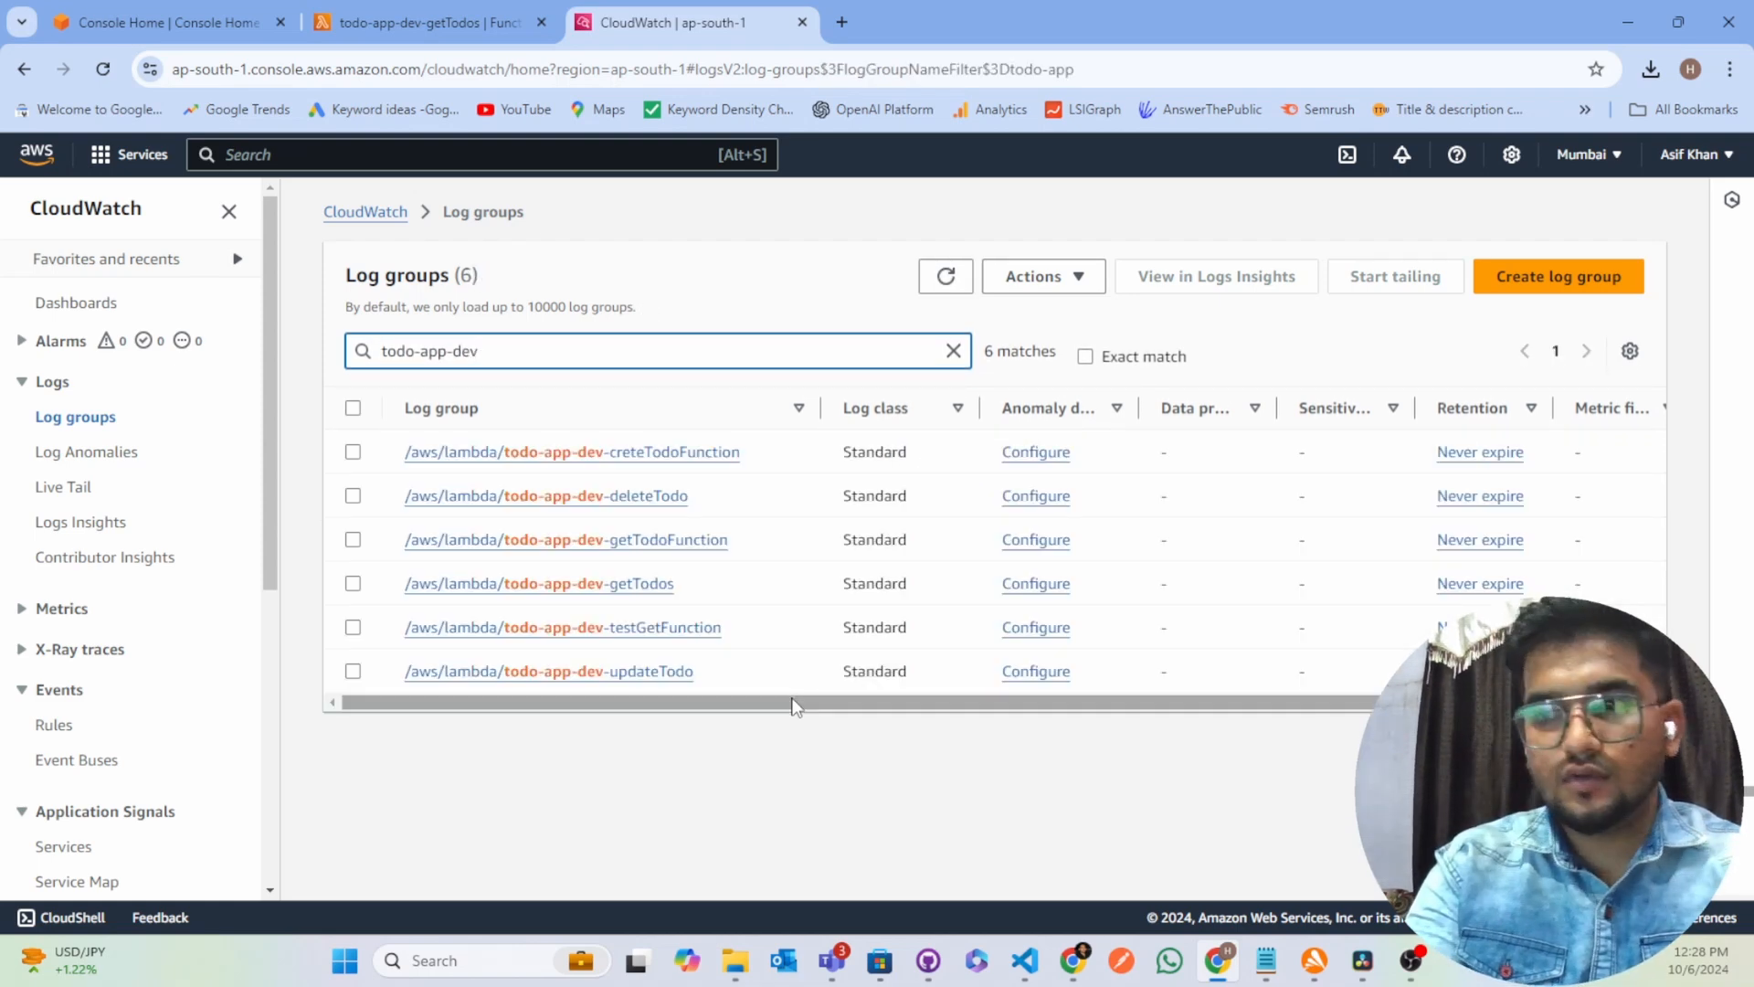
text(-getT)
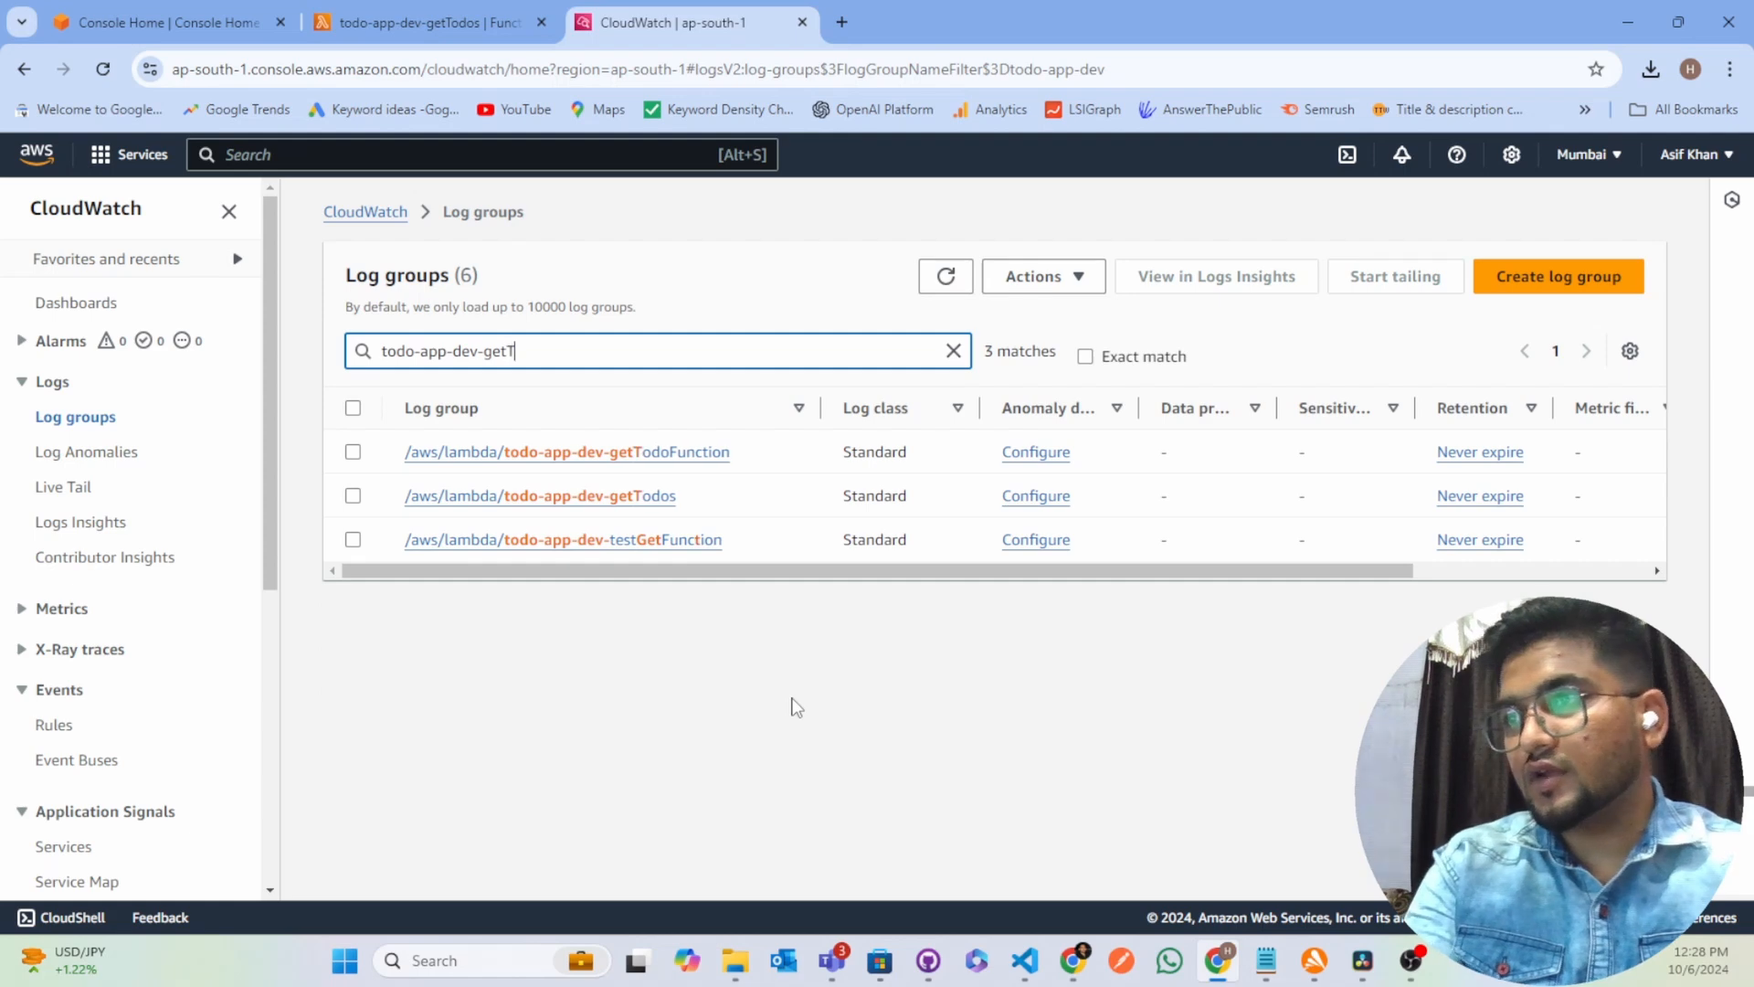
text(odos)
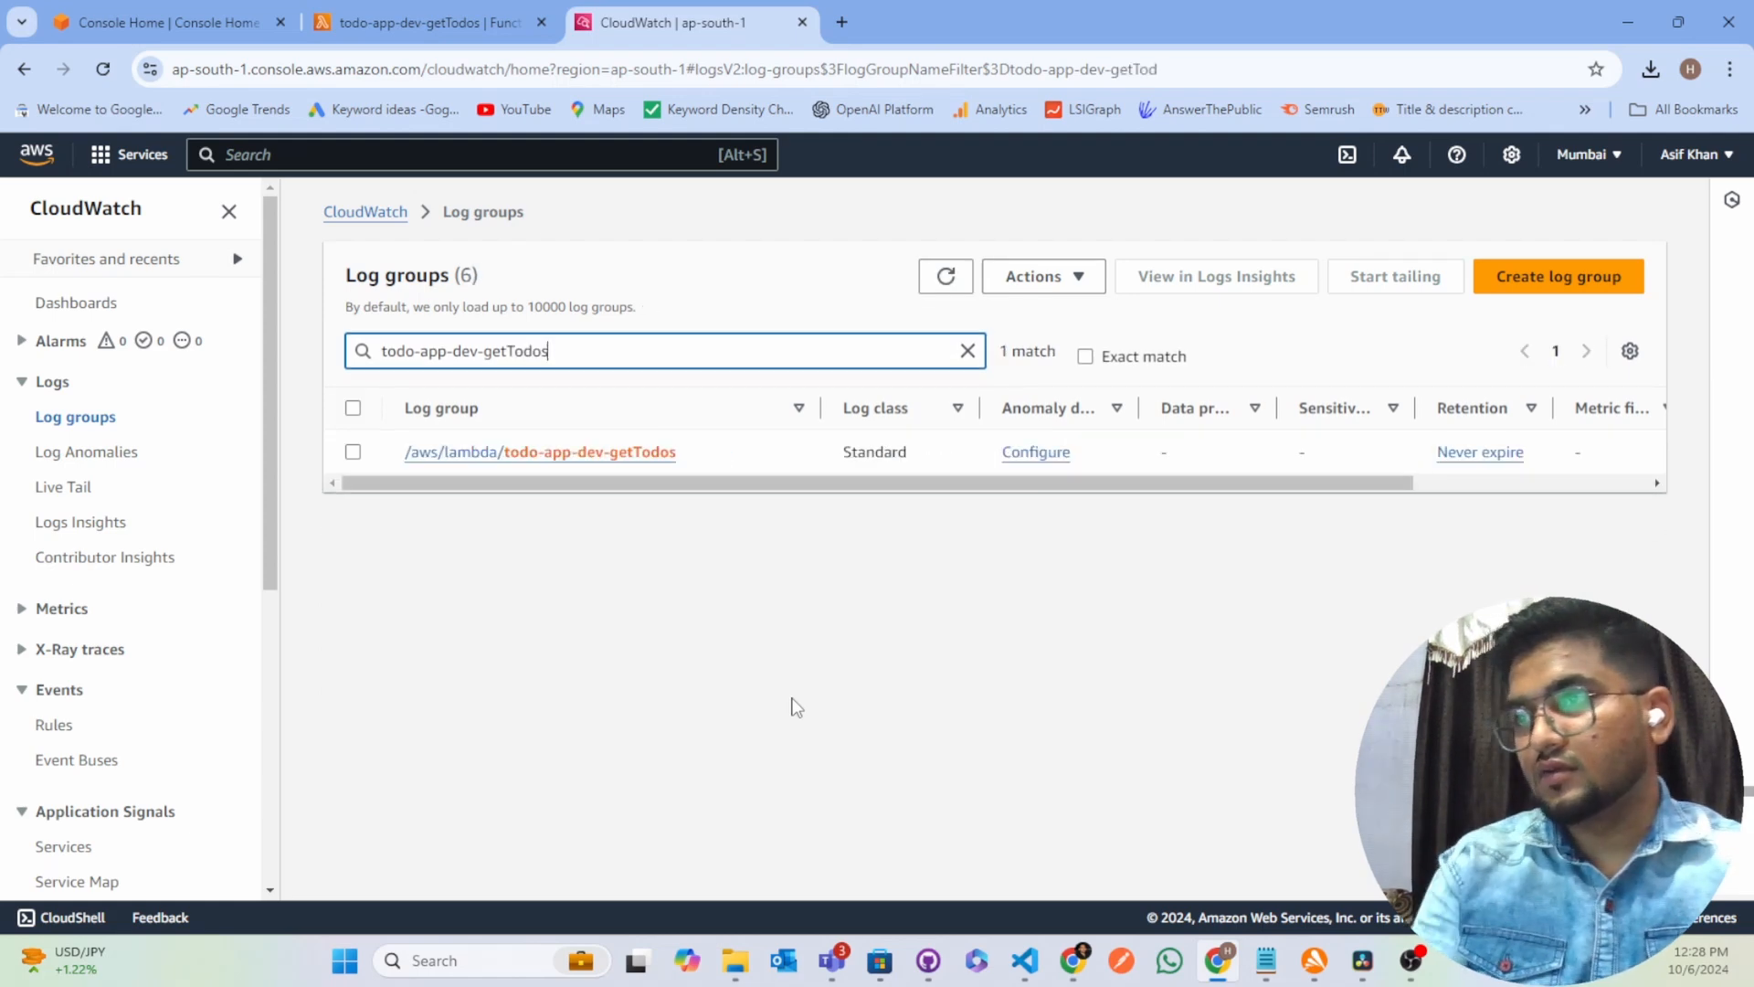
Open the /aws/lambda/todo-app-dev-getTodos log group in a new browser tab and review its details and log streams
right_click(620, 458)
click(688, 471)
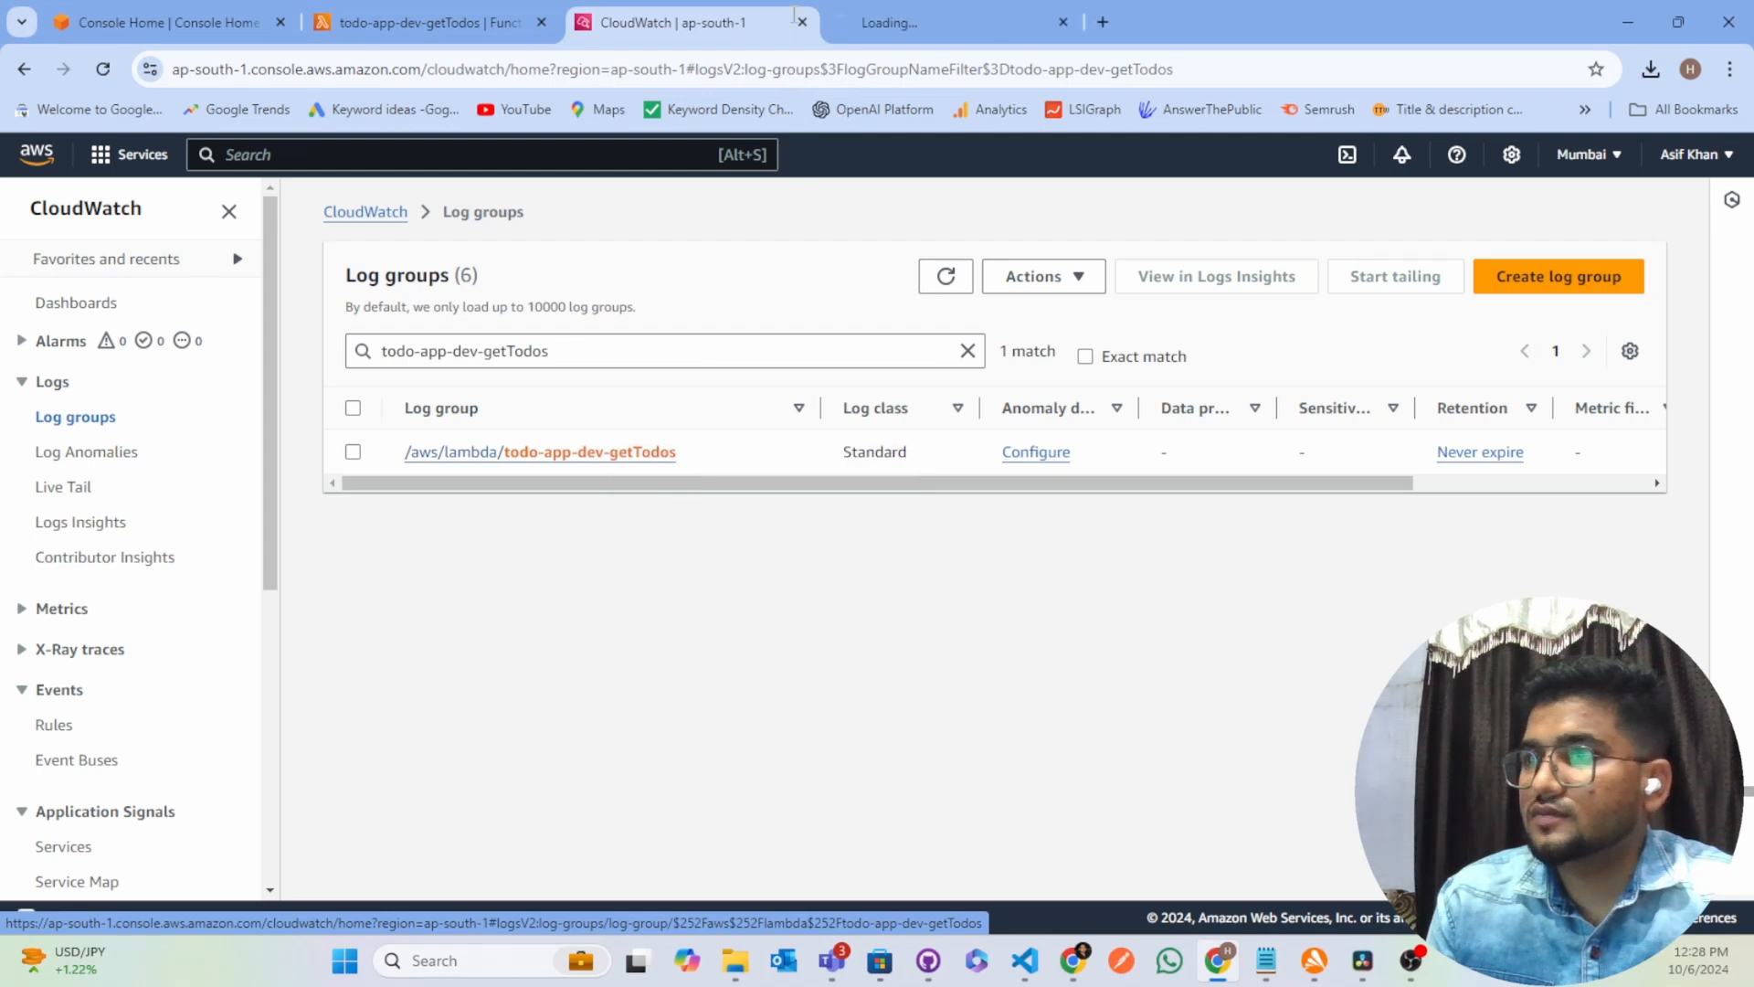
click(917, 34)
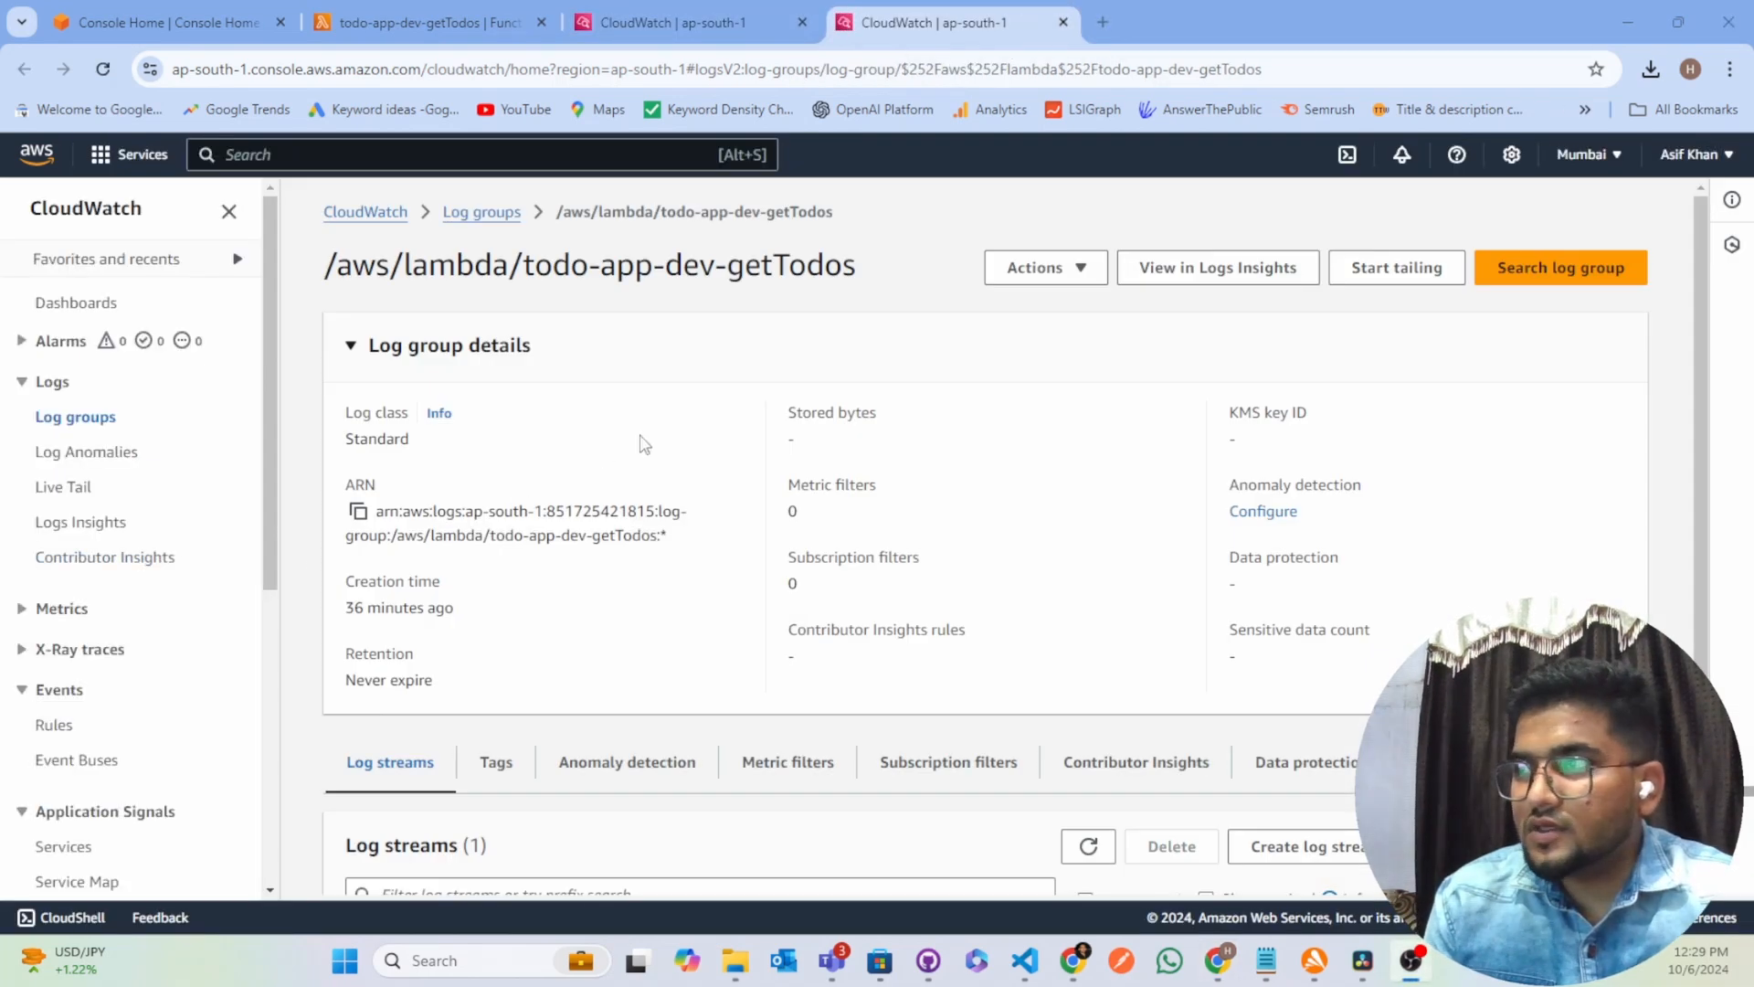
scroll(644, 445, down, 2)
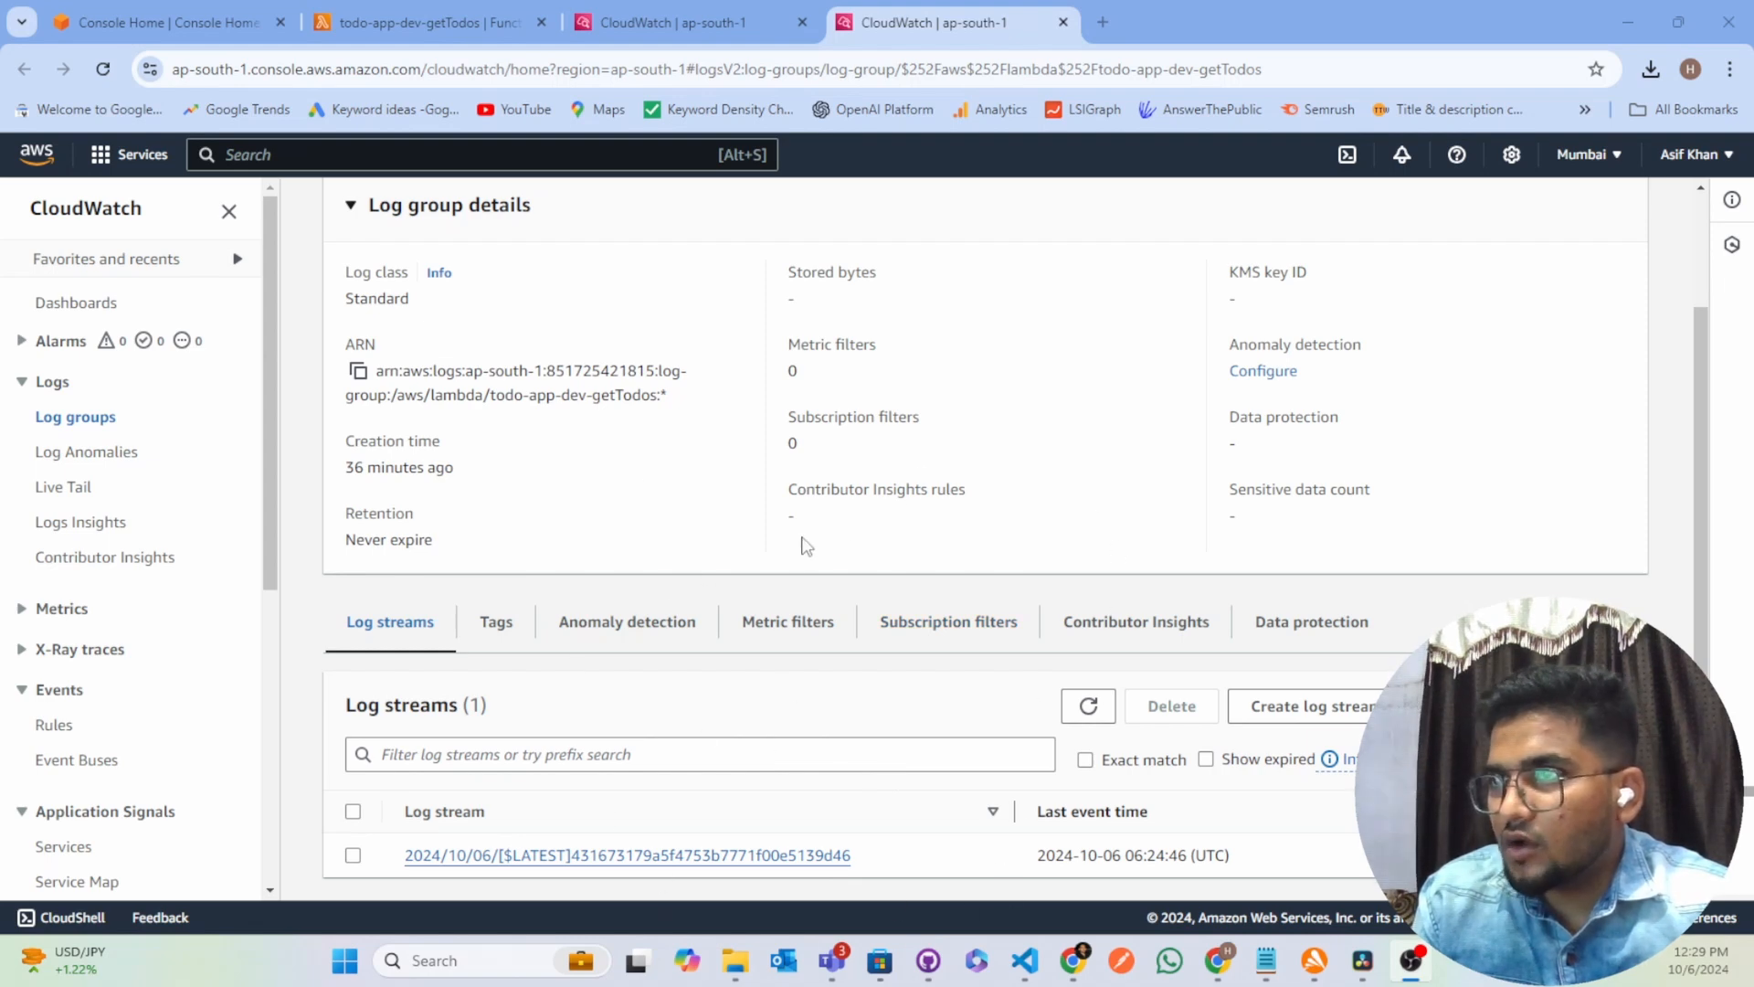
scroll(640, 475, up, 1)
scroll(640, 475, down, 1)
Open the getTodos log stream in a new browser tab and expand its INFO event to examine the MongoDB connection message
right_click(726, 855)
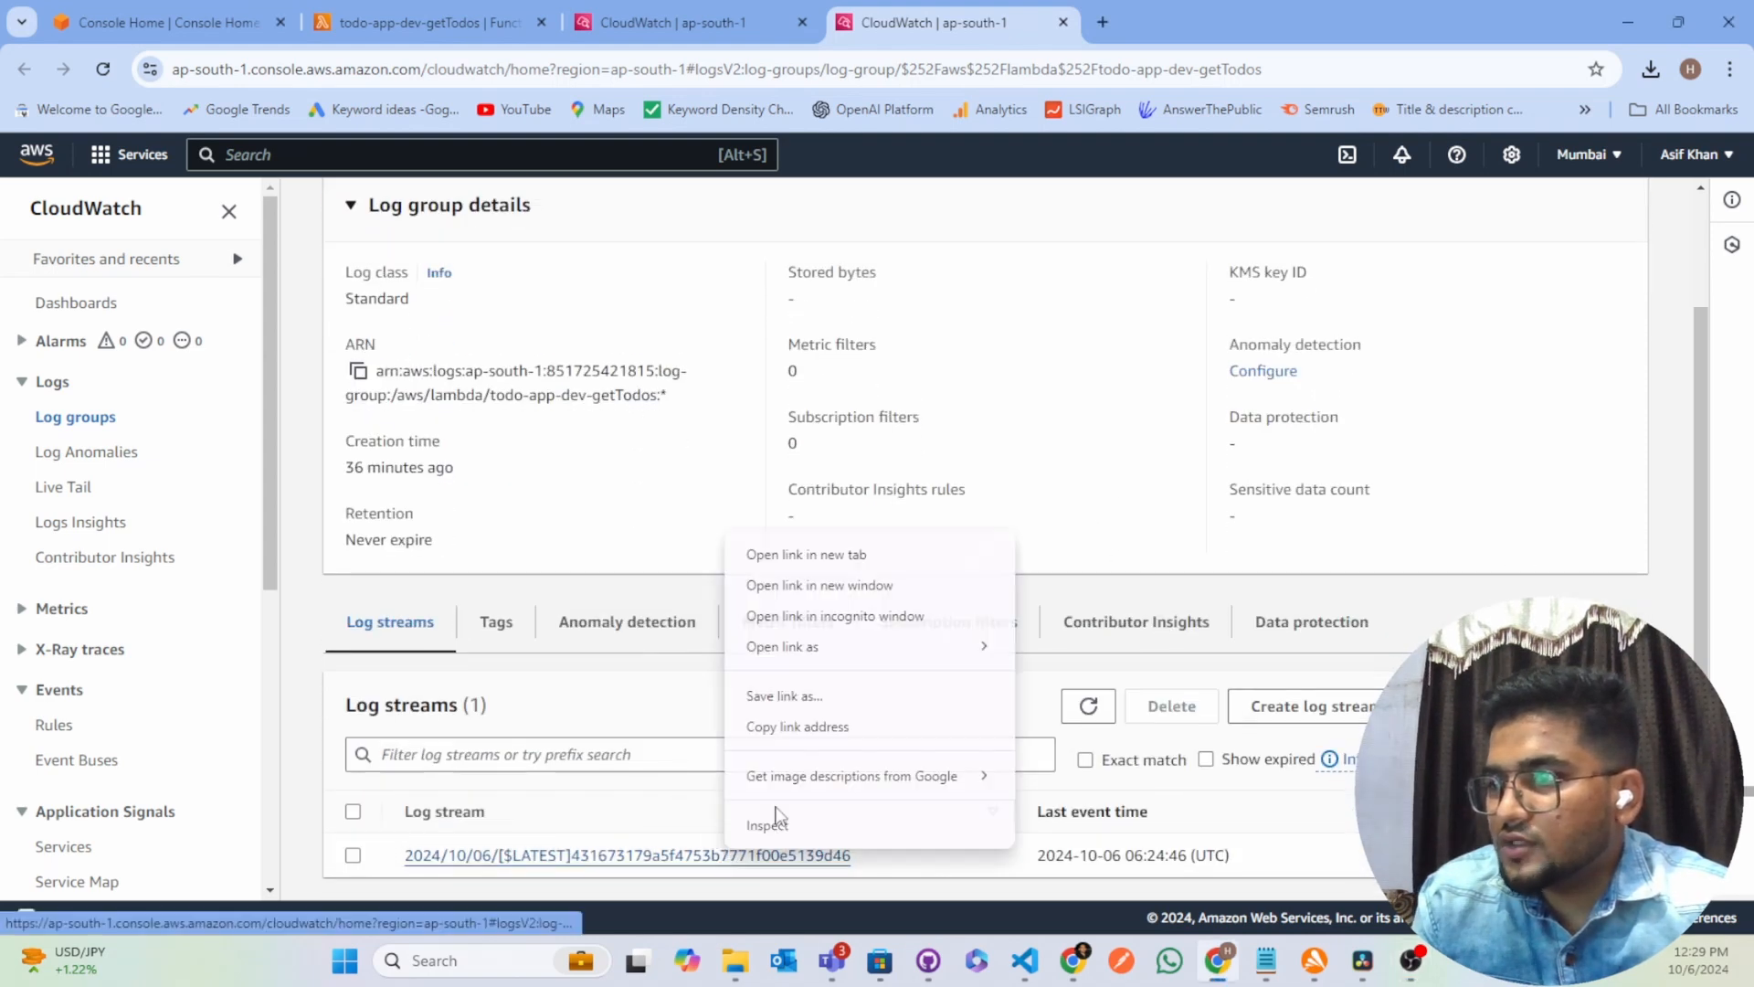
click(835, 554)
click(1153, 18)
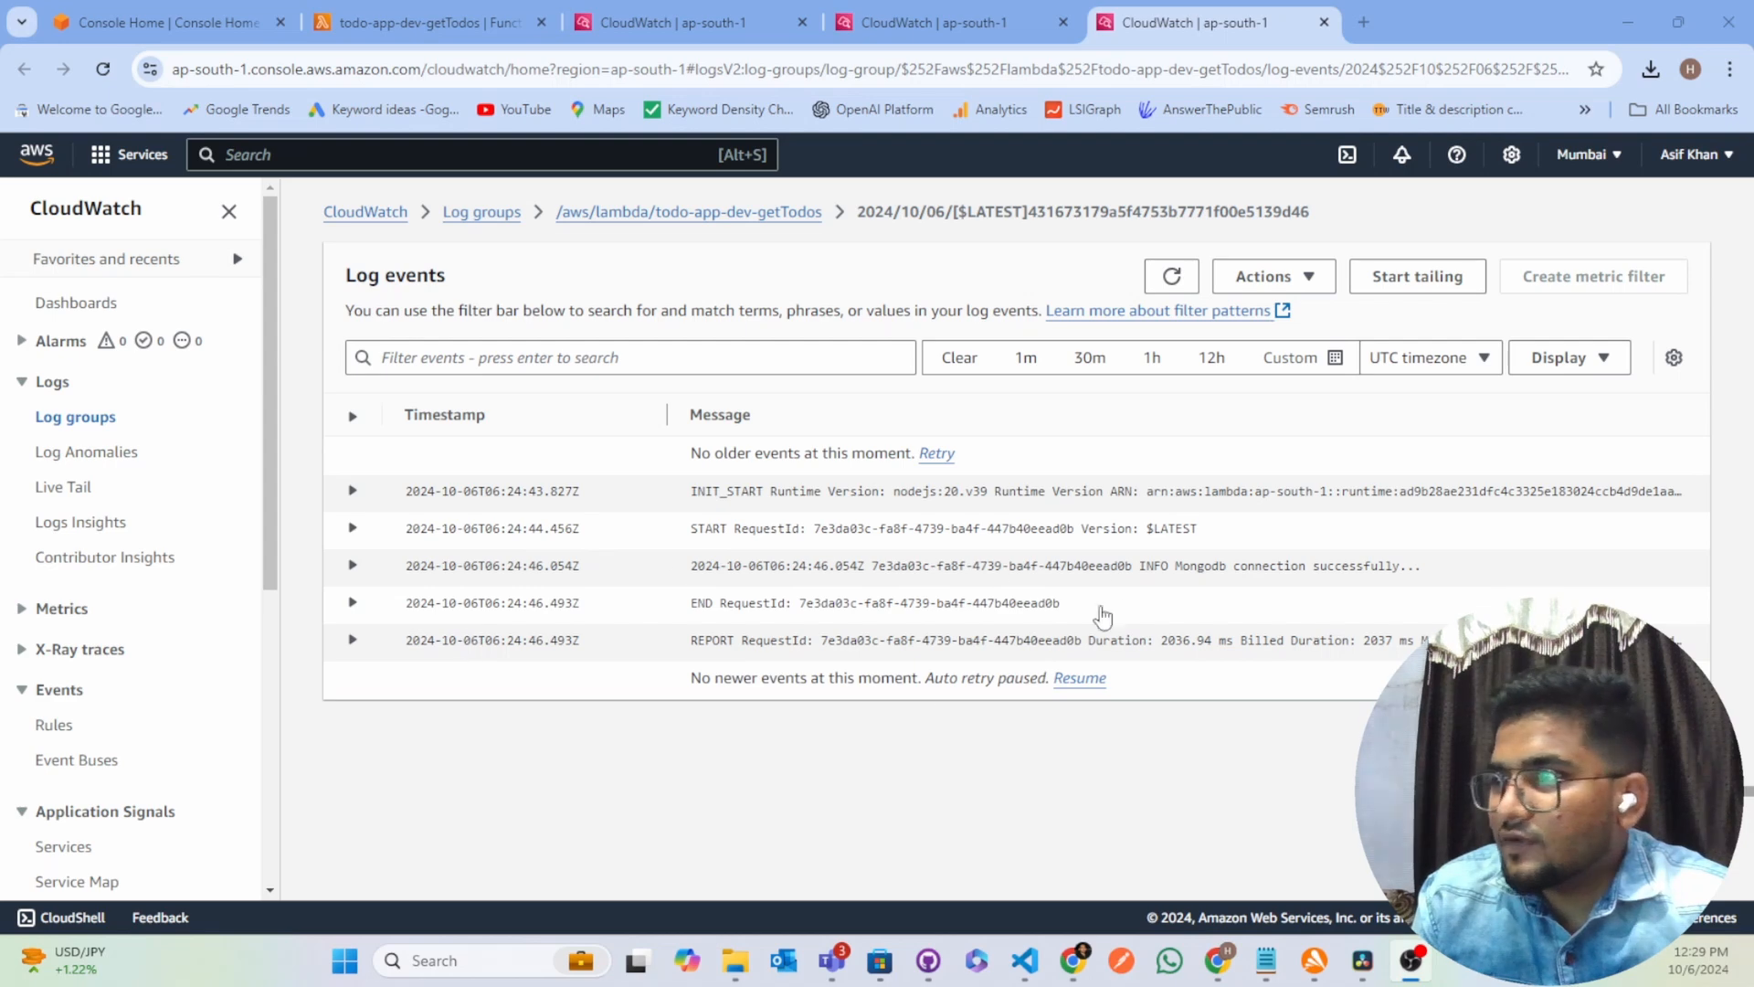
drag(1162, 567, 1453, 579)
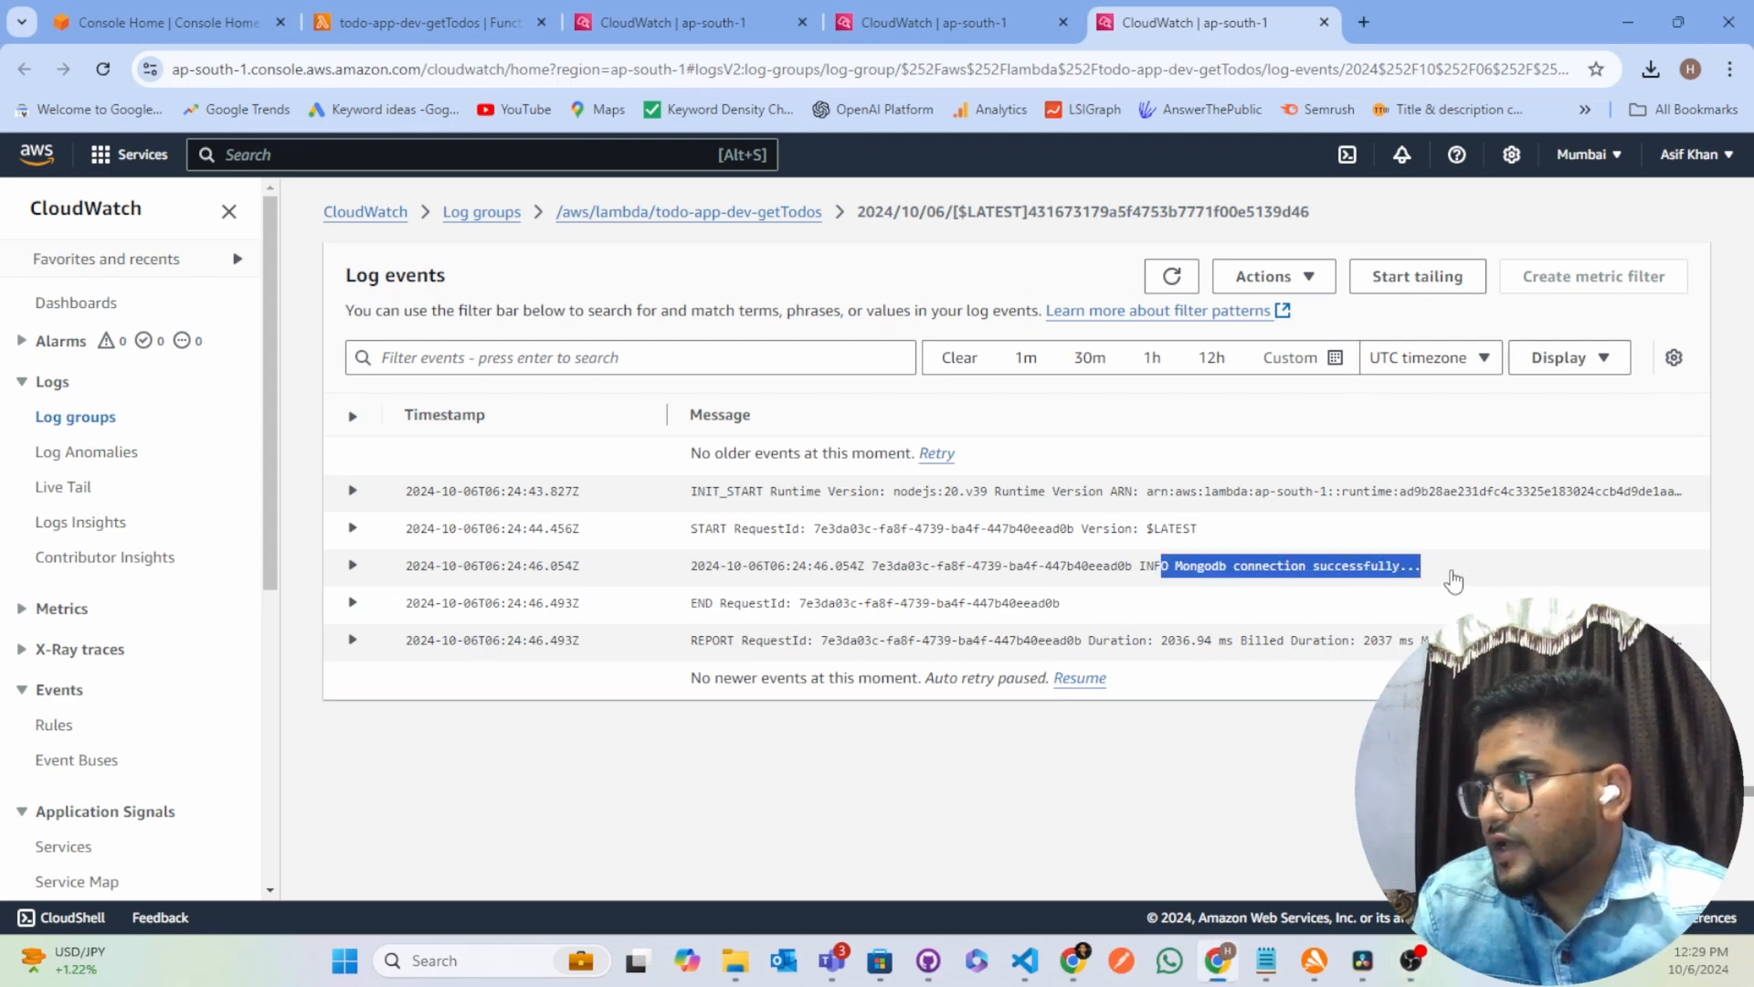
click(353, 566)
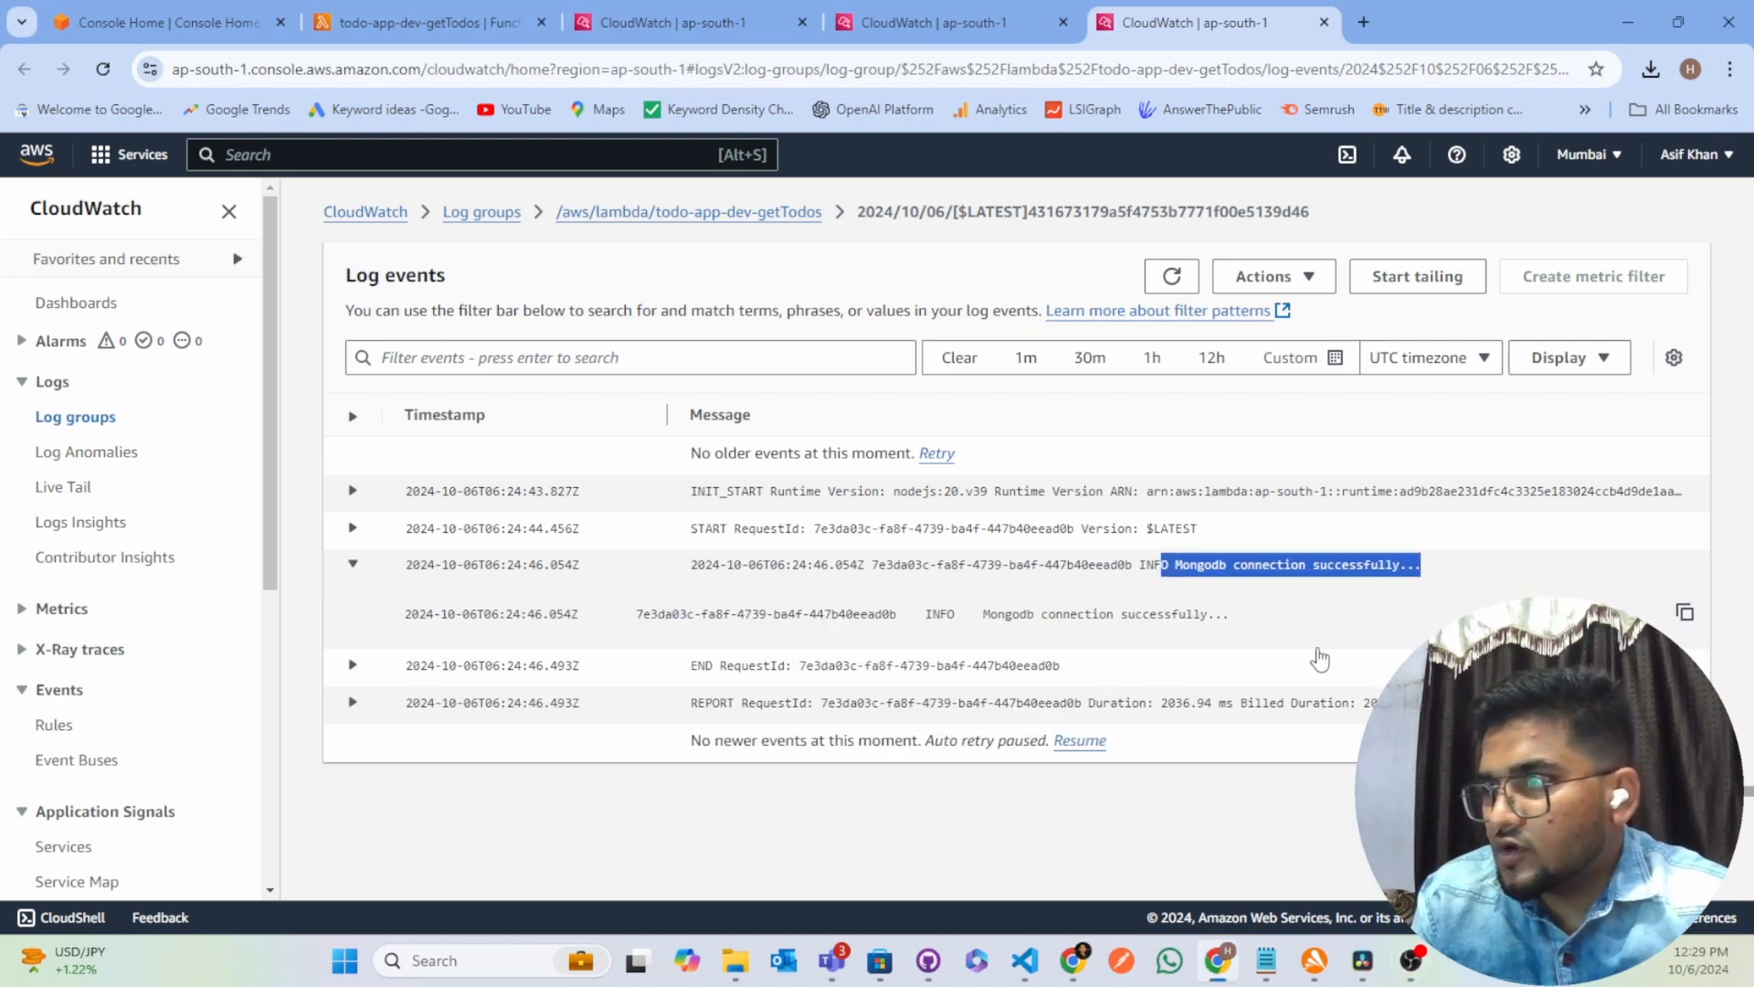
click(1214, 570)
drag(1176, 566, 1425, 571)
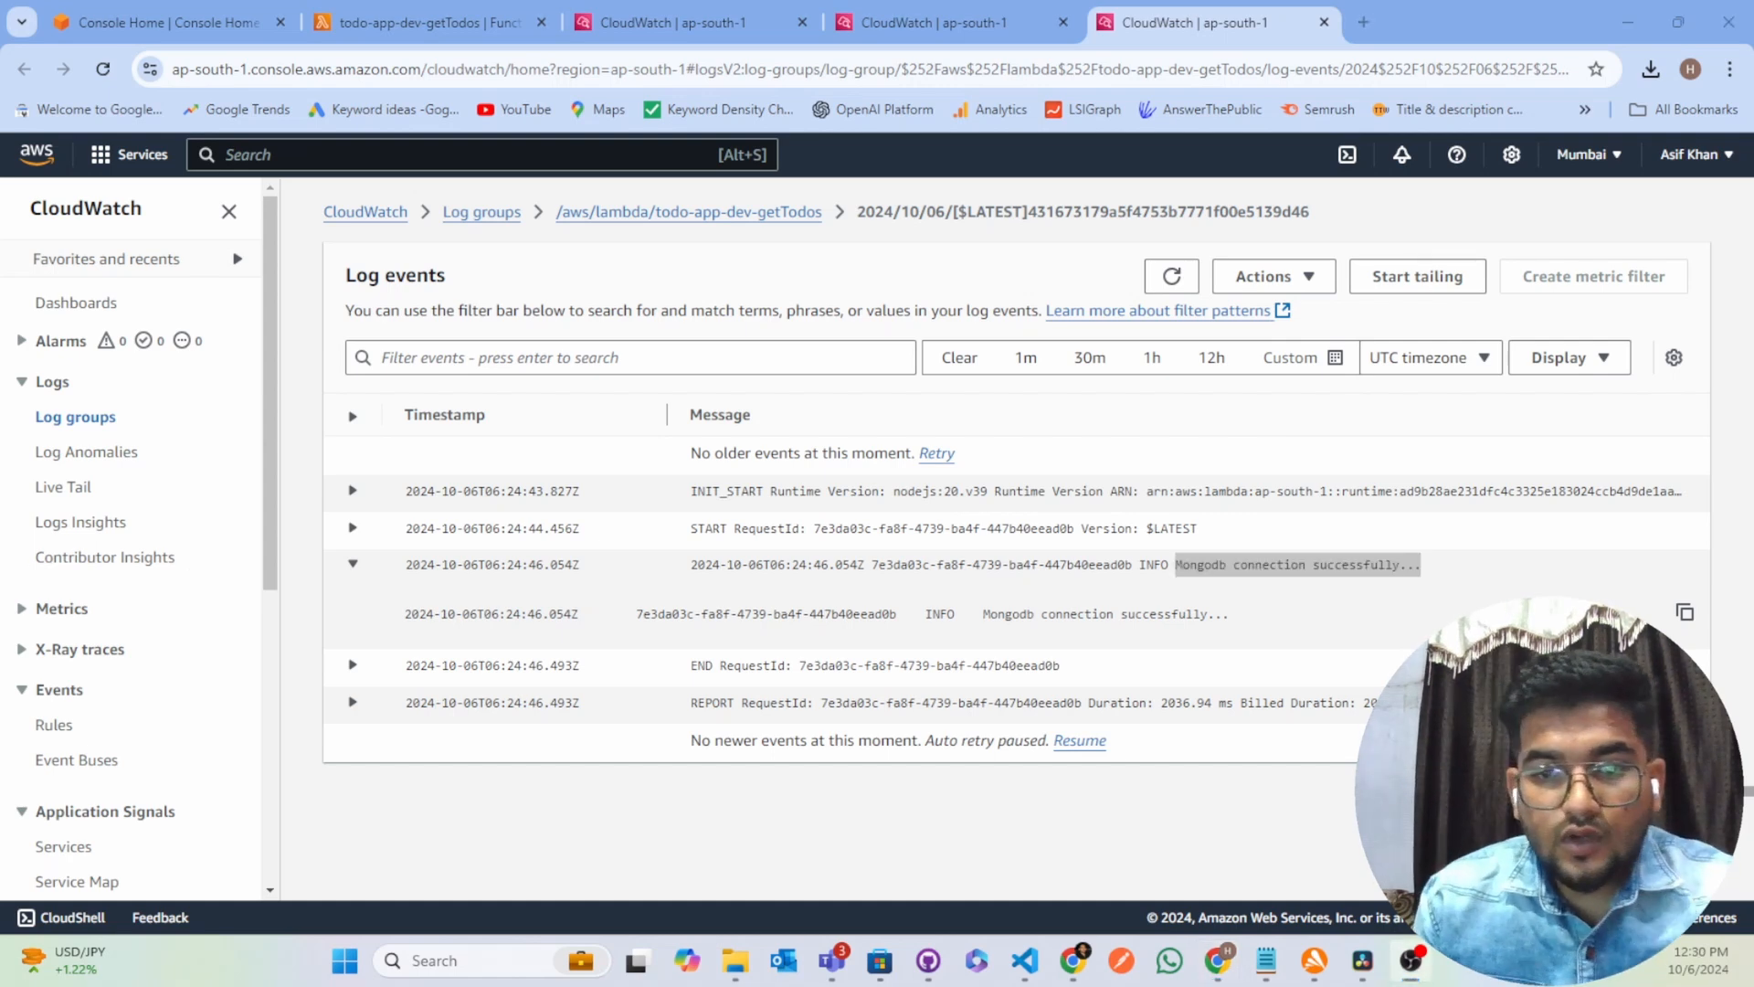
key(alt+Tab)
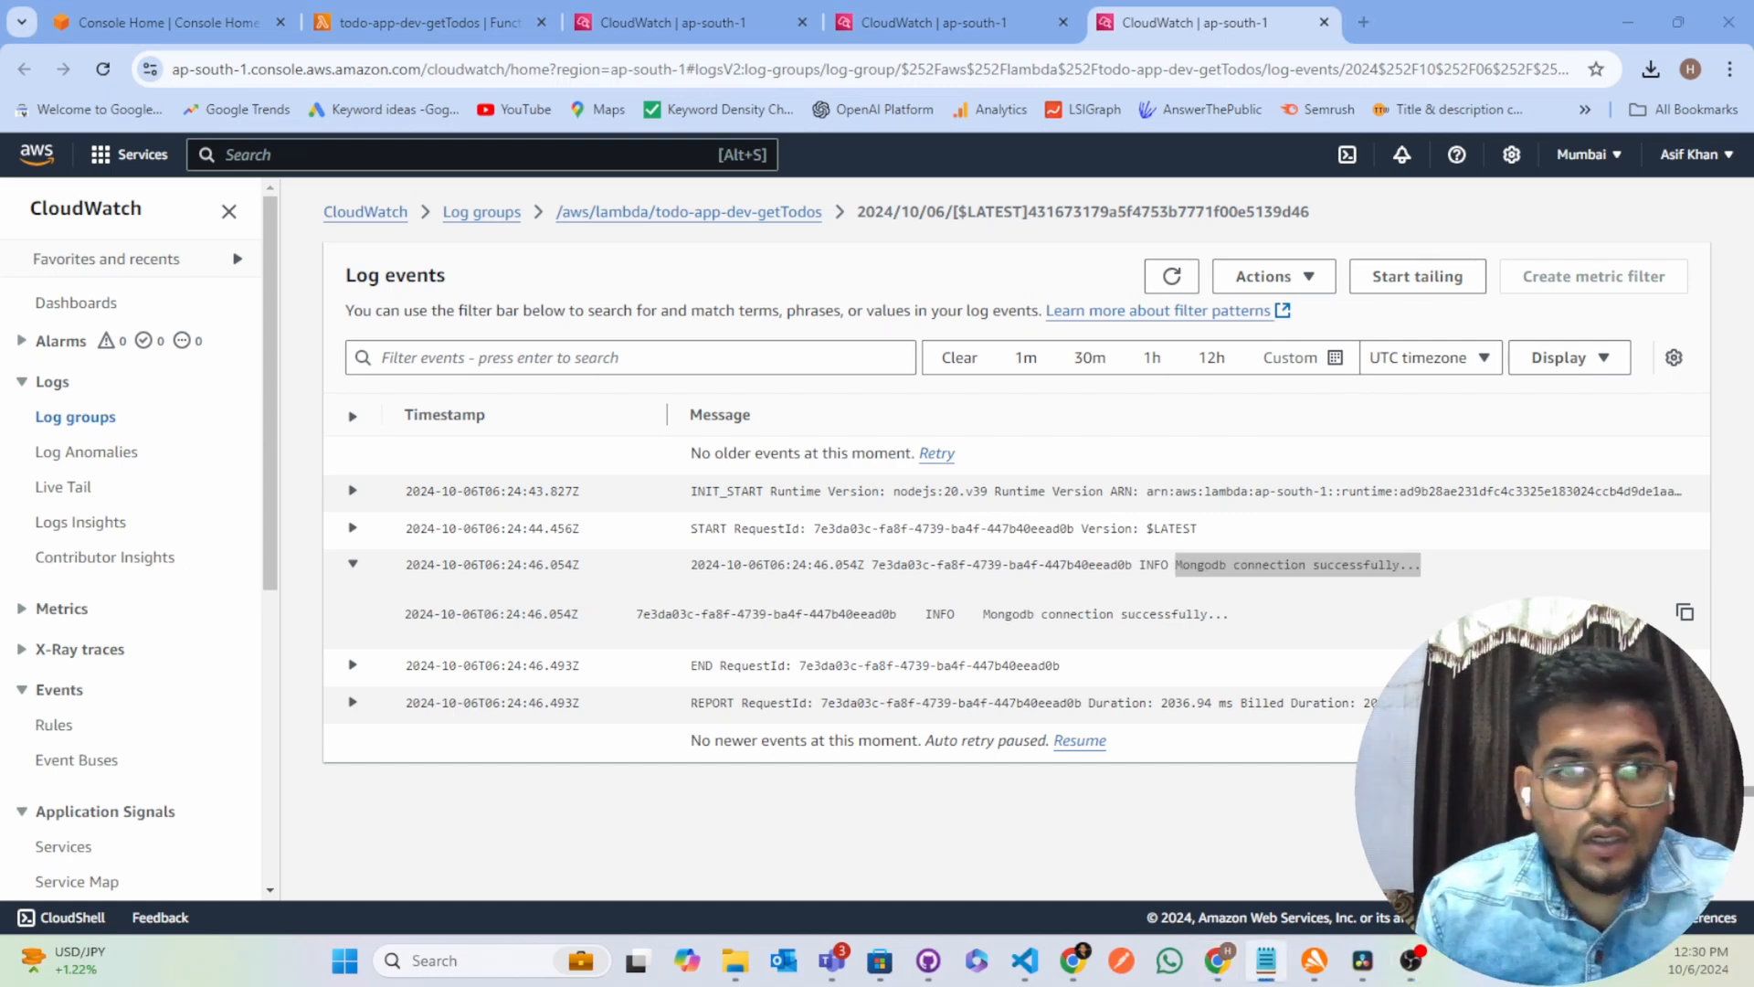